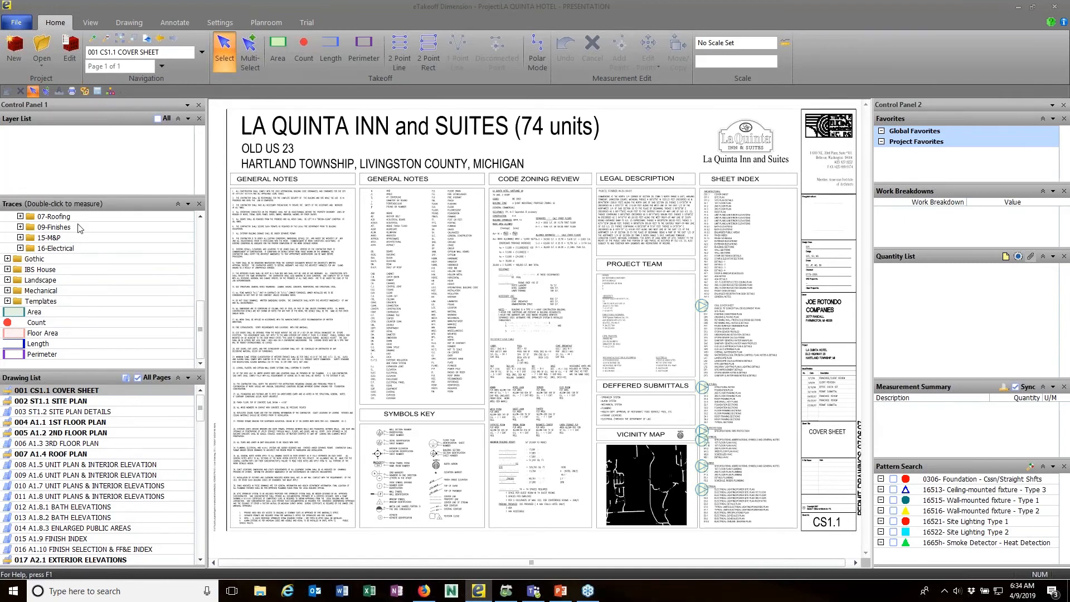
Step: Show the Filtering pane in Control Panel 1 and close it again
click(189, 120)
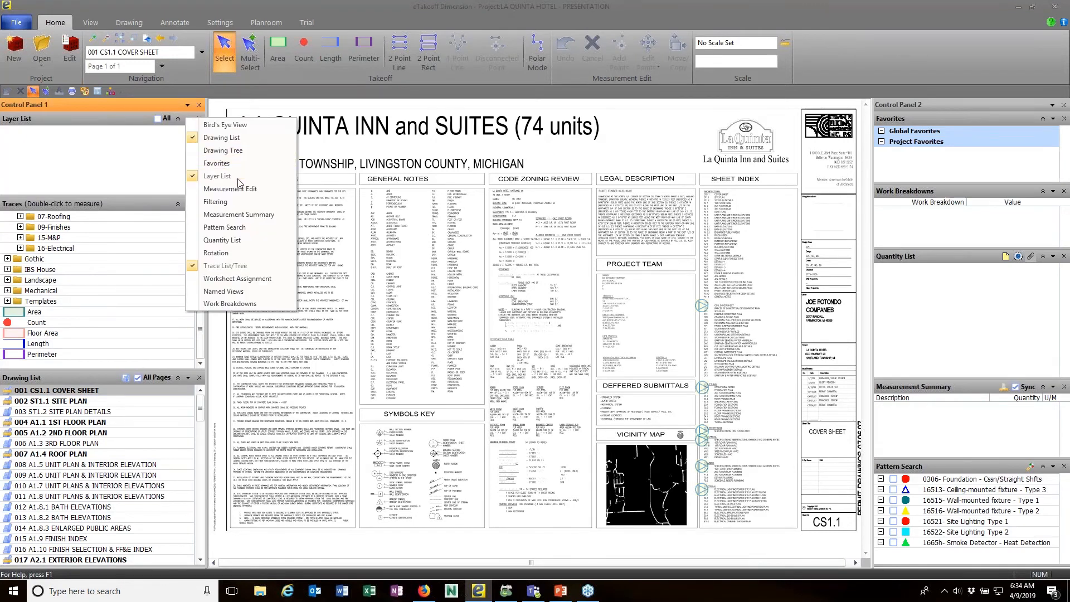
click(231, 203)
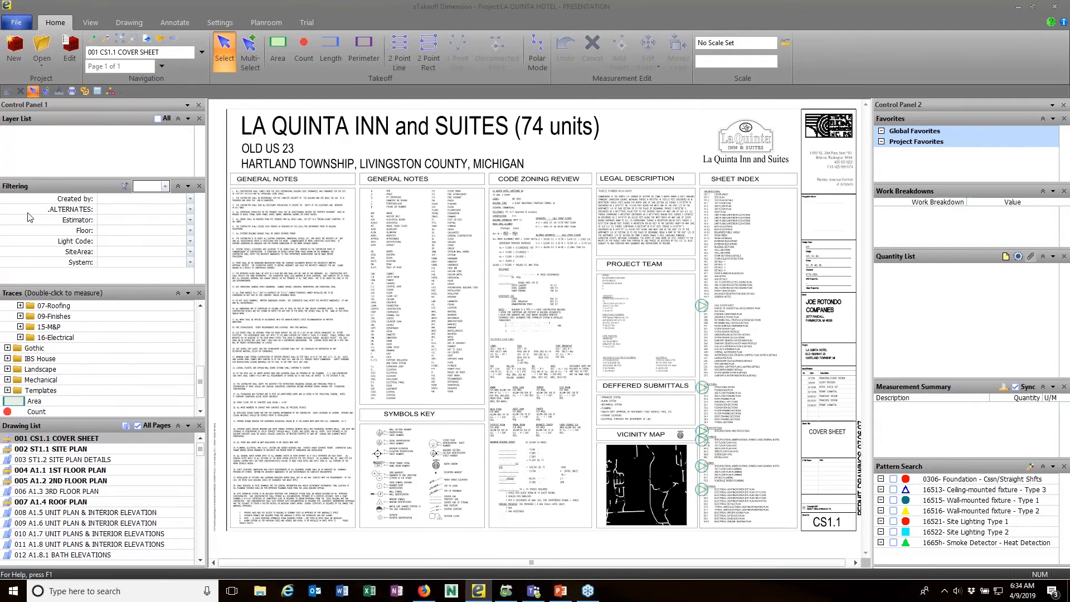
click(199, 186)
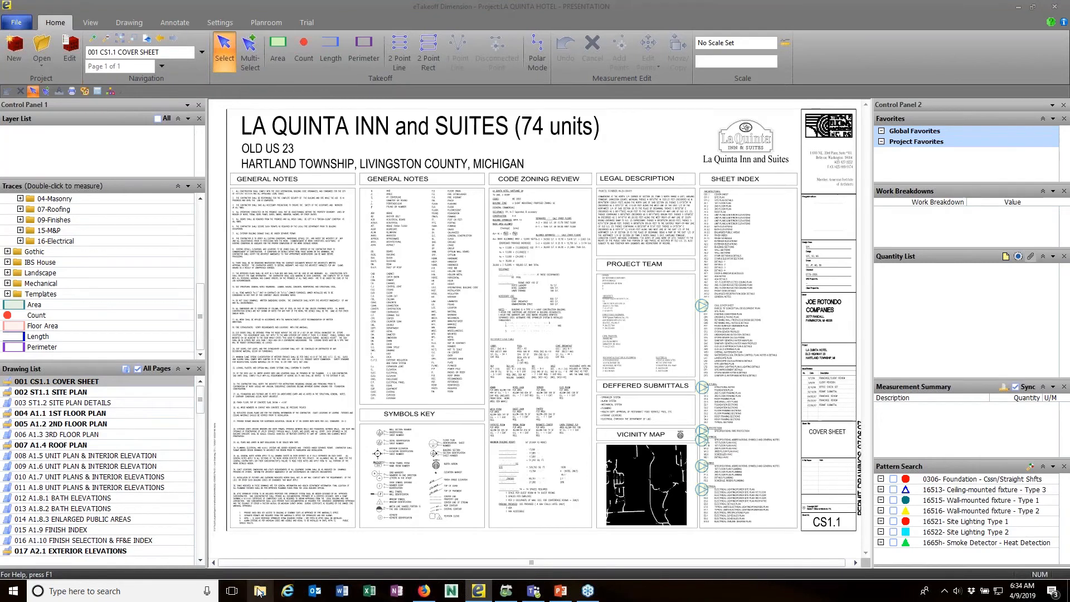
Step: Switch to File Explorer and create a folder named LaQuinta Architectural inside the eTakeoff Projects folder
key(super+e)
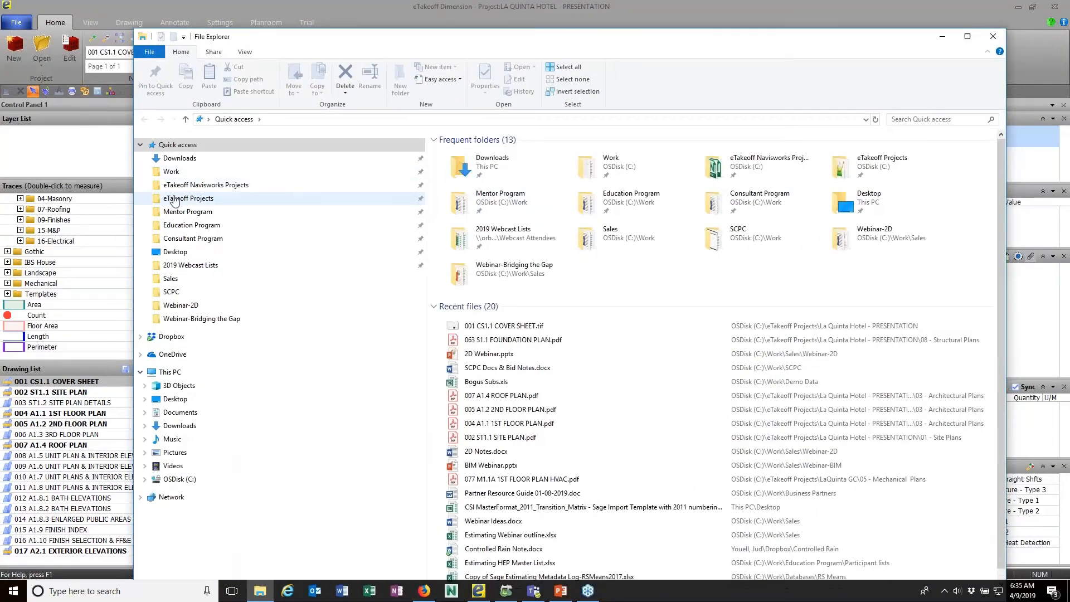
click(177, 200)
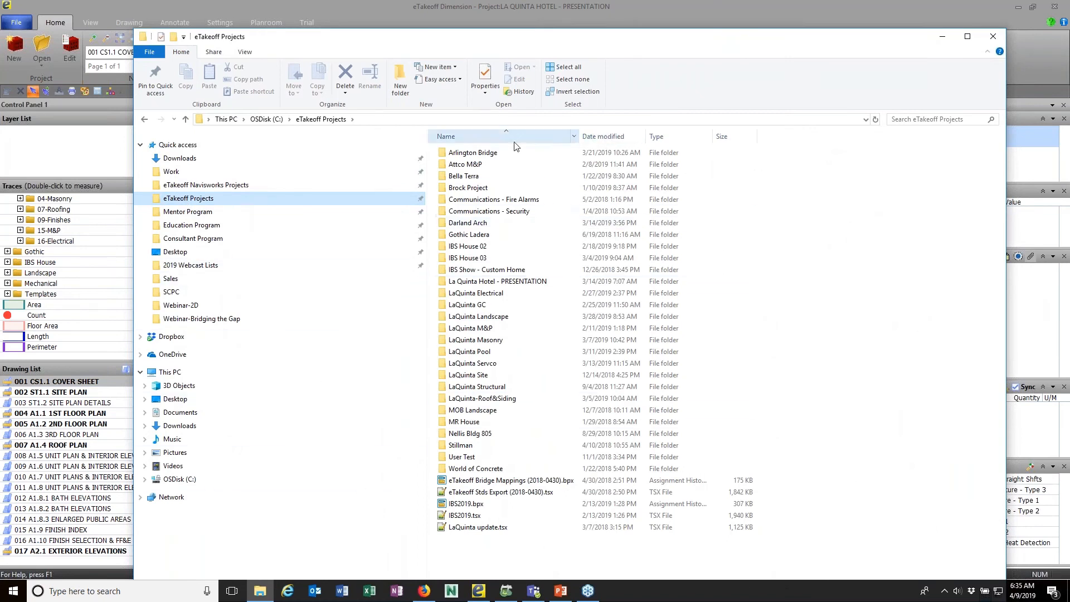
click(676, 247)
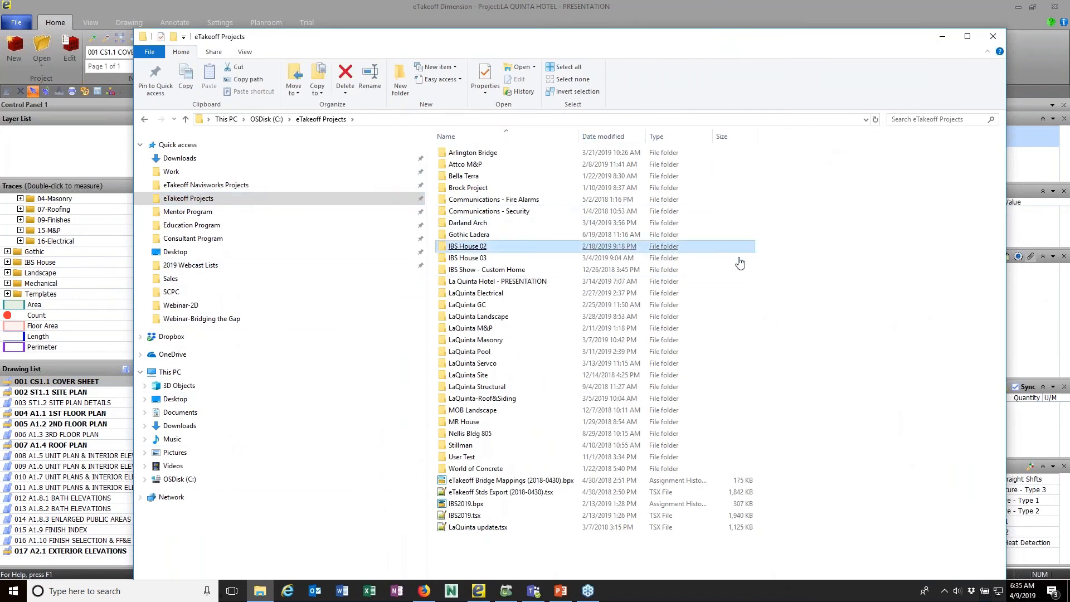
click(831, 305)
right_click(830, 302)
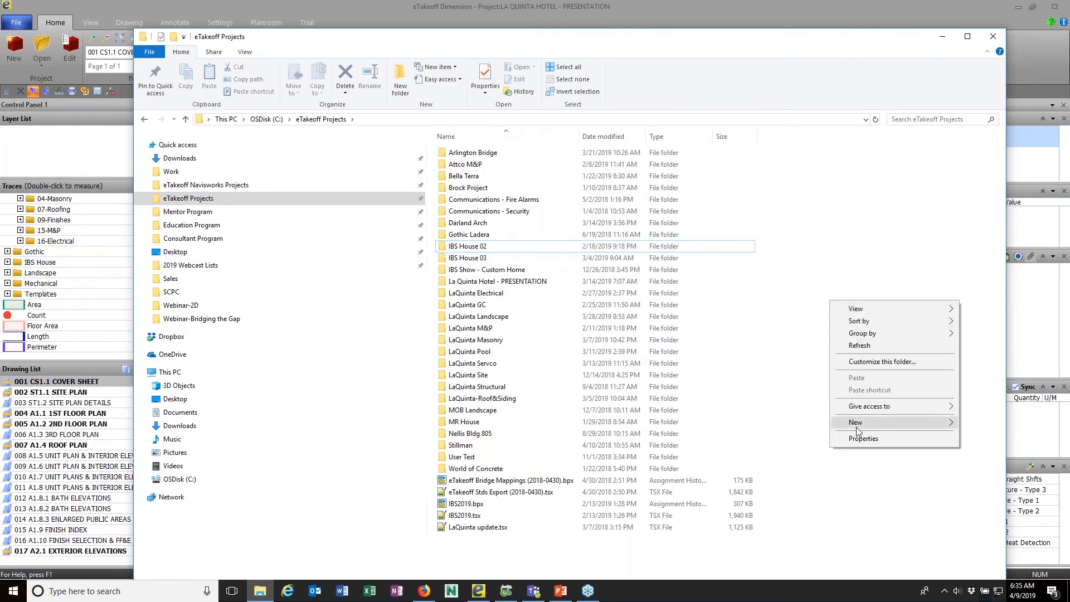
mouse_move(857, 426)
click(710, 246)
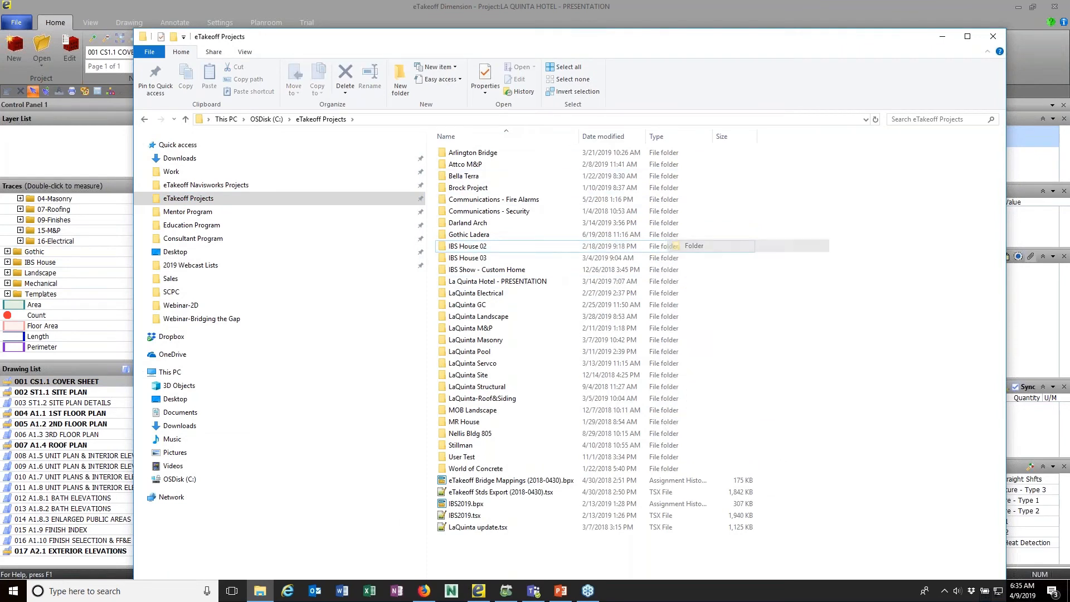
text(La)
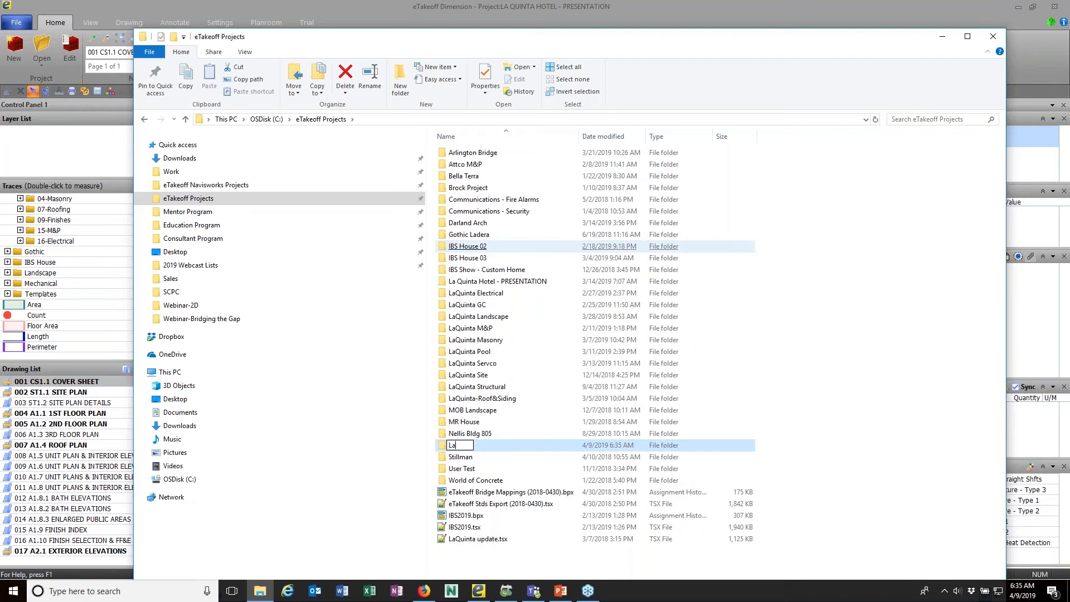
text(Quinta Architectural)
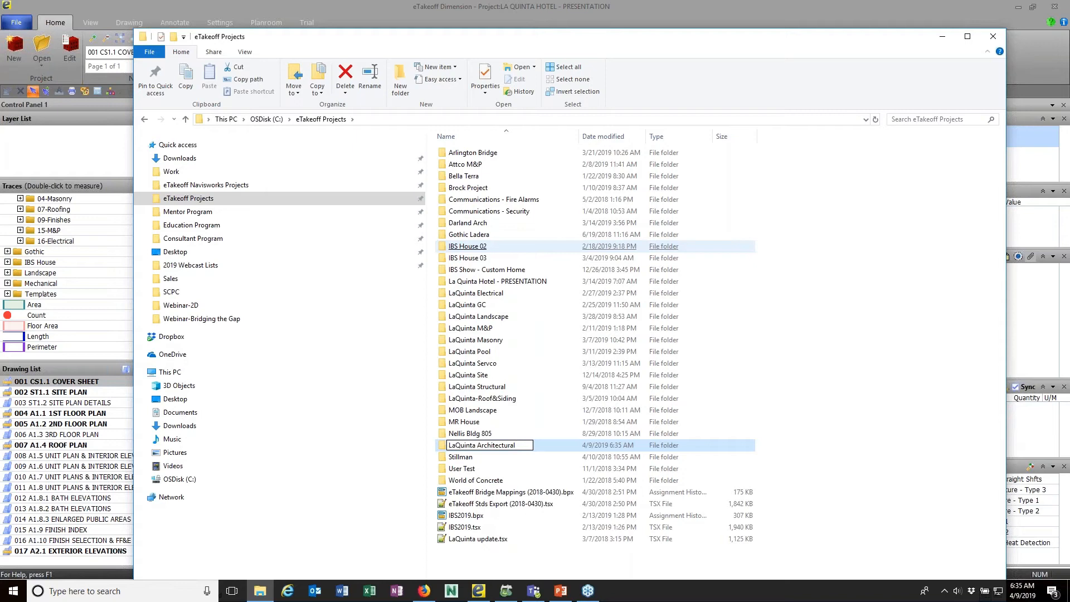
key(Return)
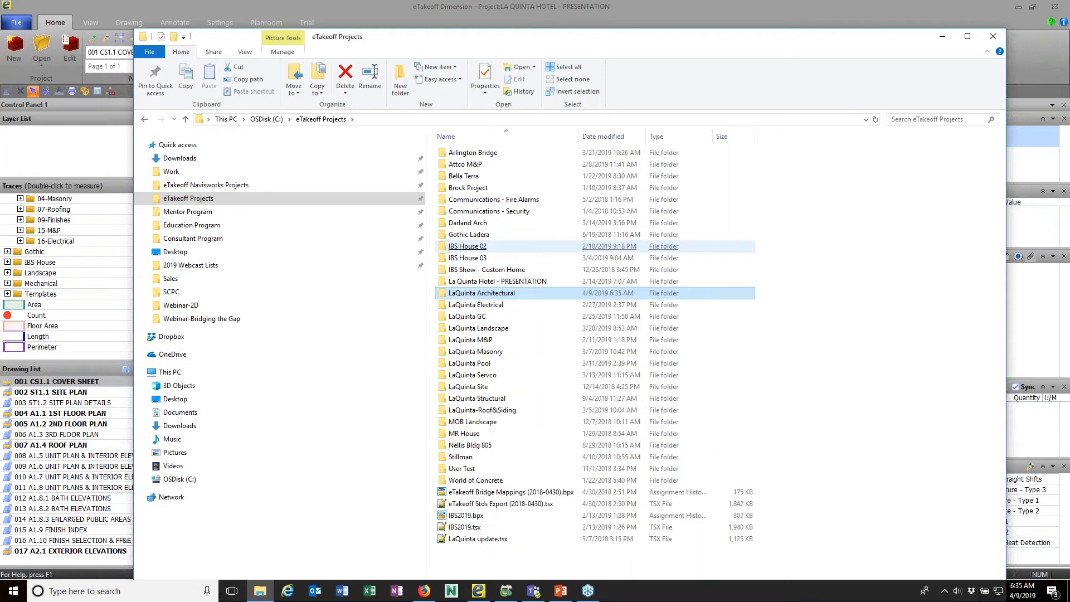
Step: Copy all the drawing files from the Architectural Drawings folder on the desktop
click(482, 296)
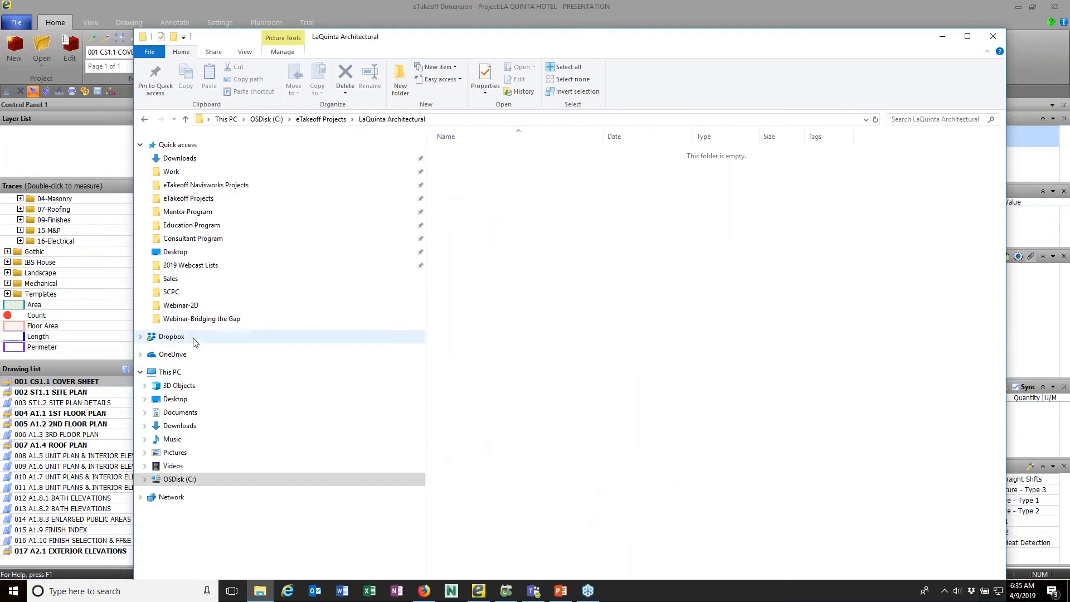
click(173, 252)
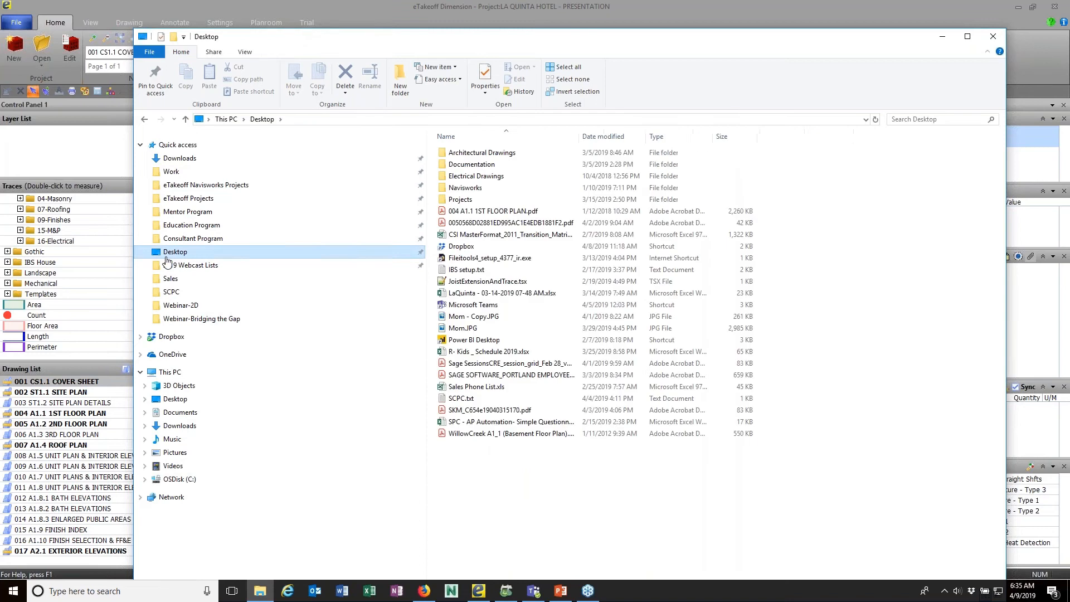
click(471, 153)
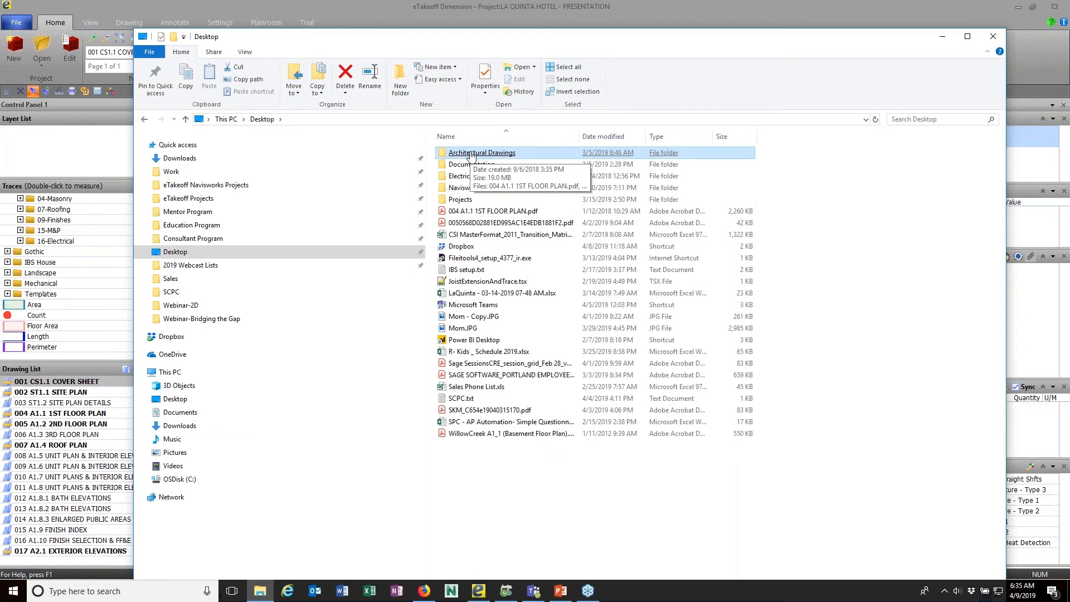
double_click(470, 153)
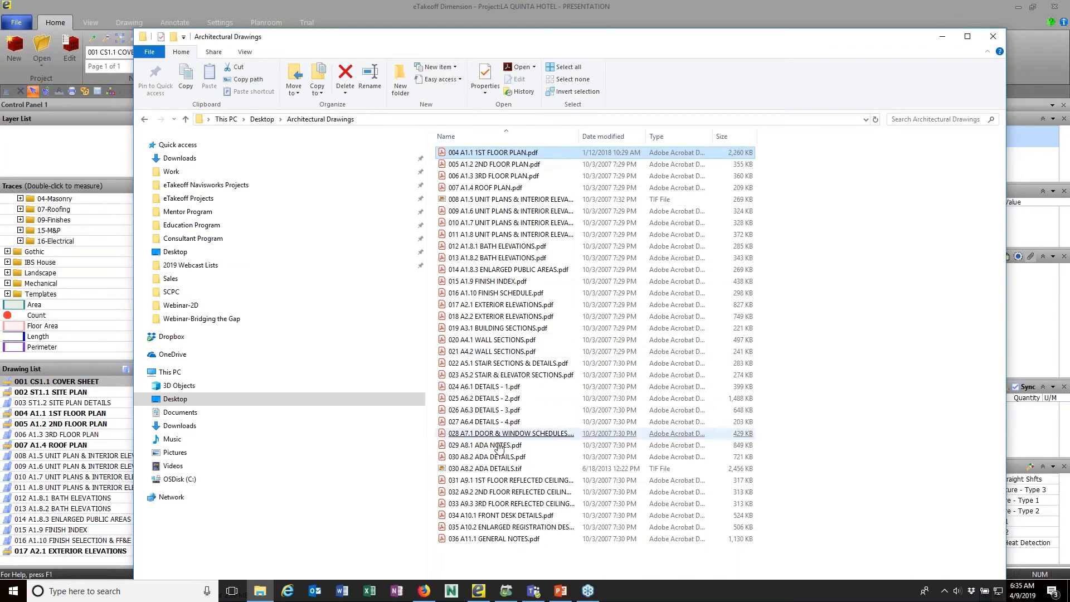
shift+click(496, 539)
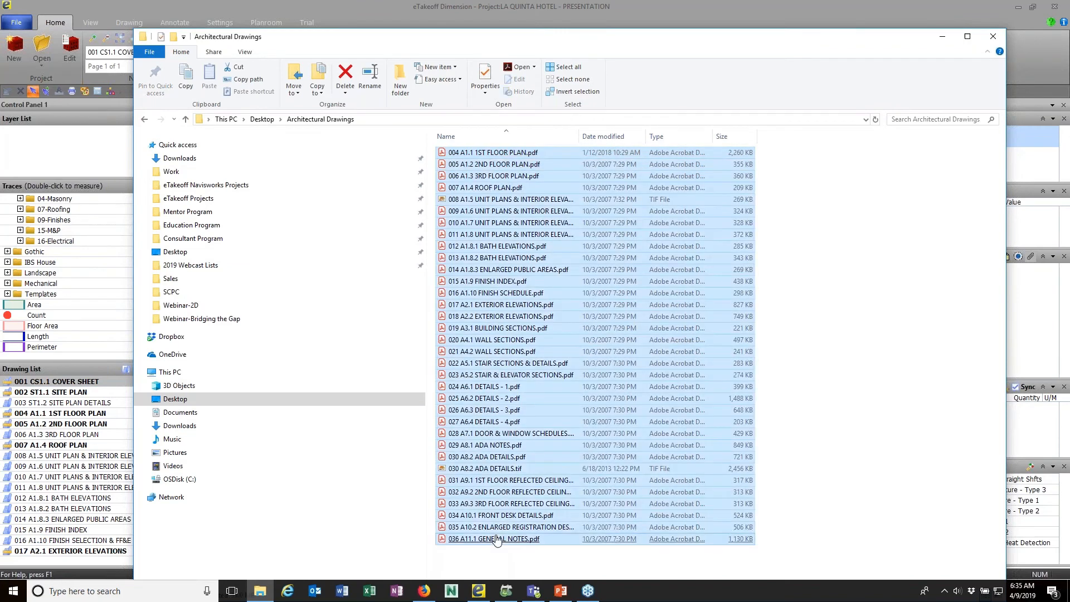
right_click(528, 409)
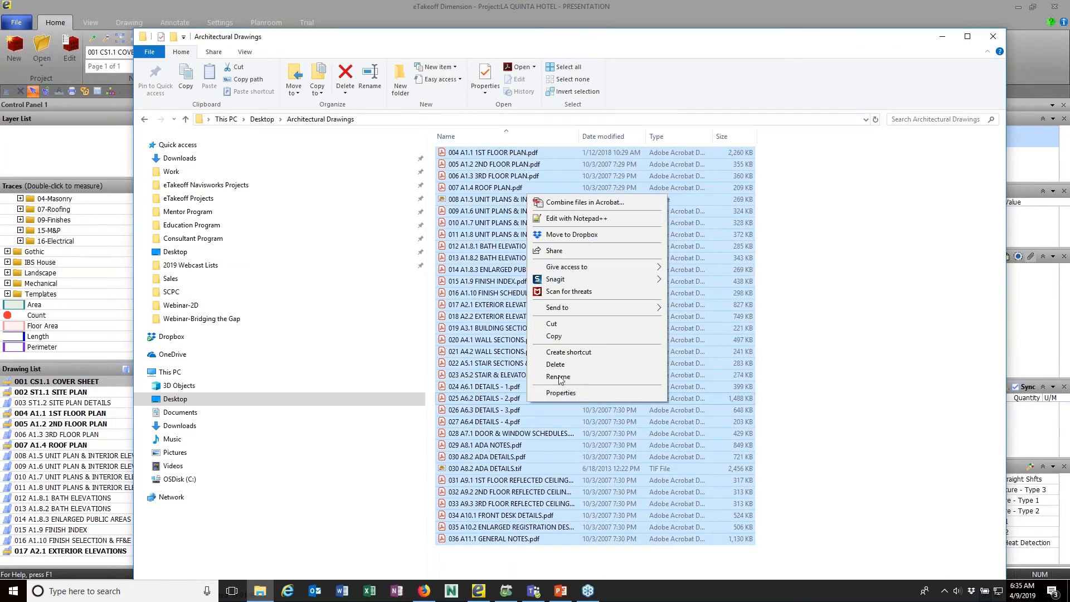
click(561, 337)
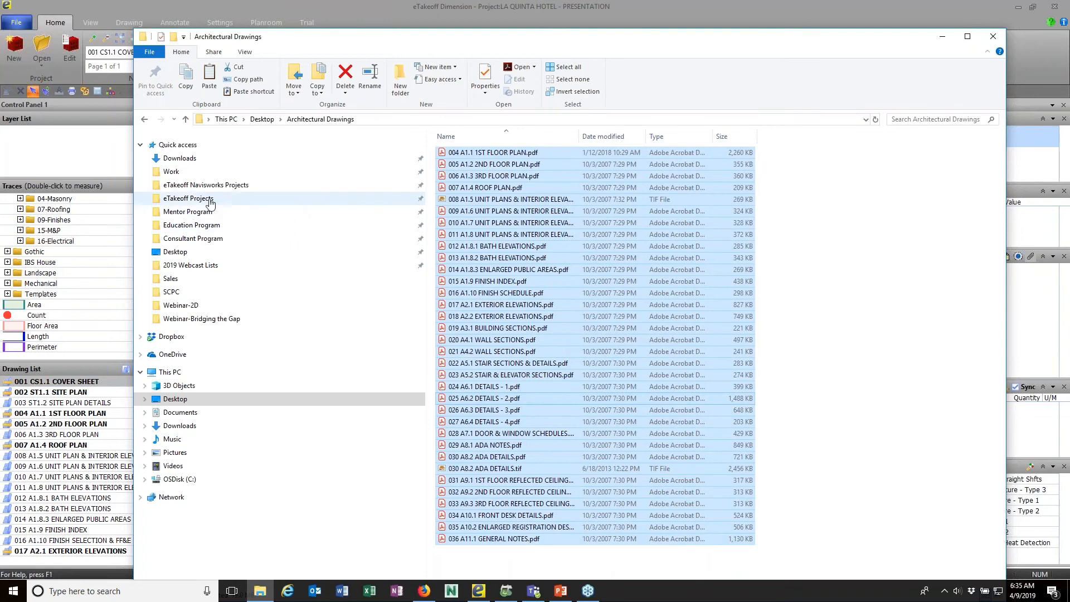
Step: Paste the copied drawing files into the LaQuinta Architectural folder
click(145, 120)
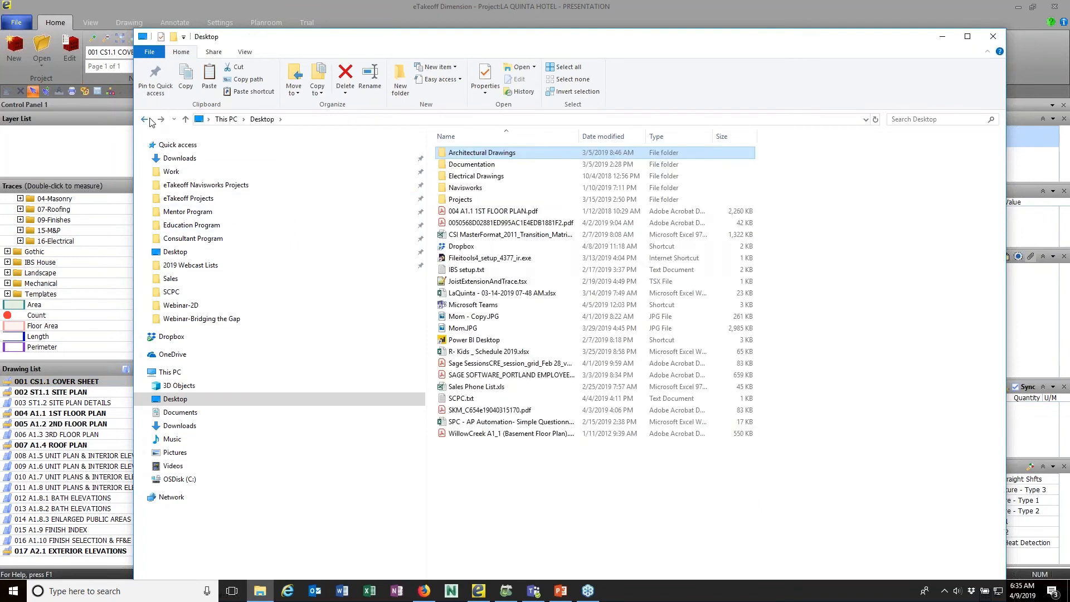
click(146, 120)
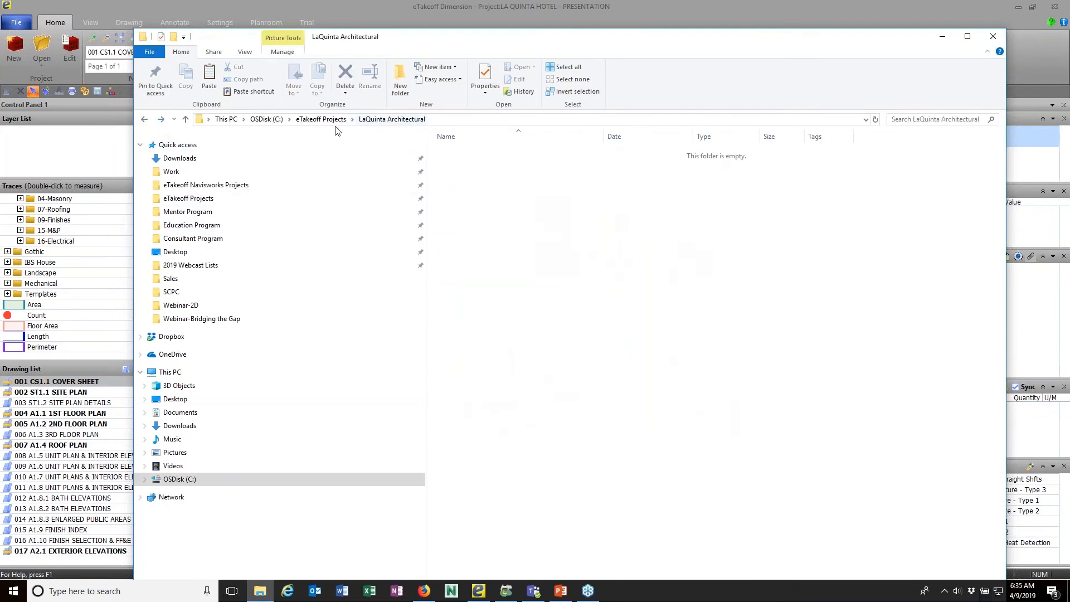
right_click(562, 234)
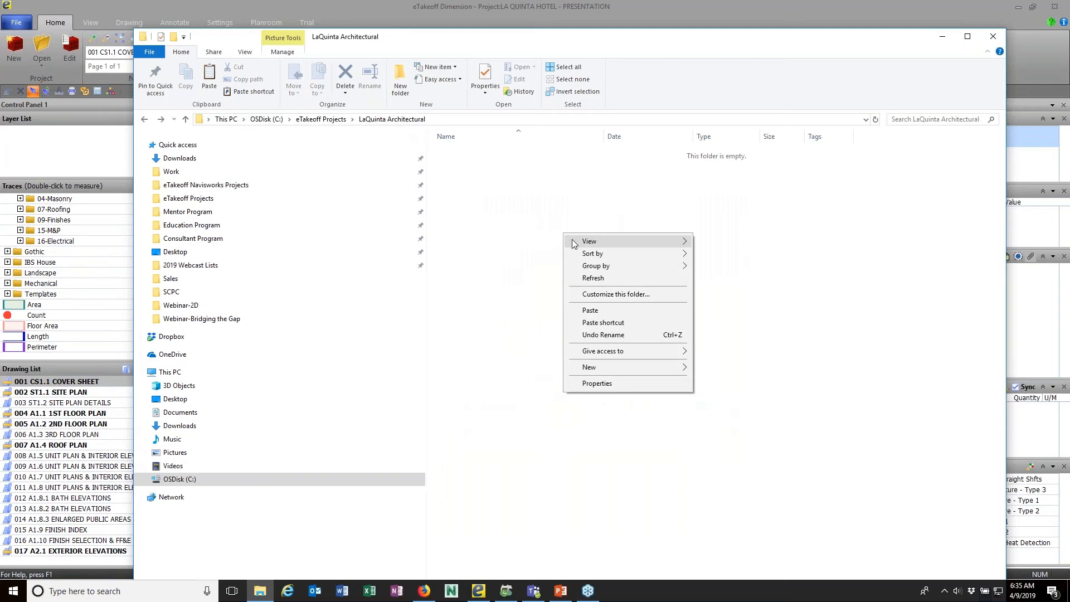
click(590, 311)
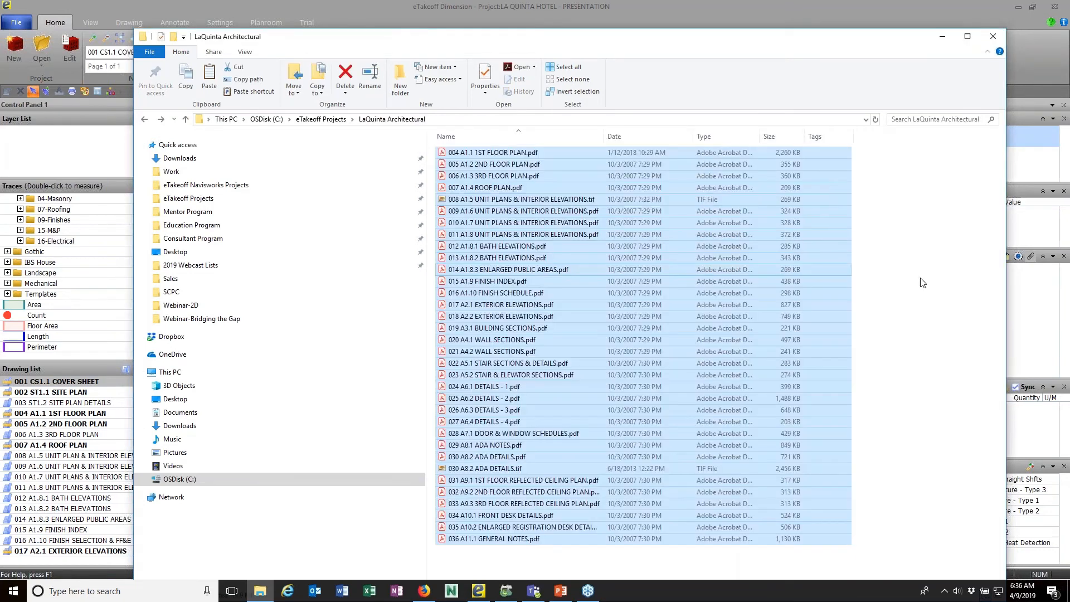
click(922, 283)
click(597, 305)
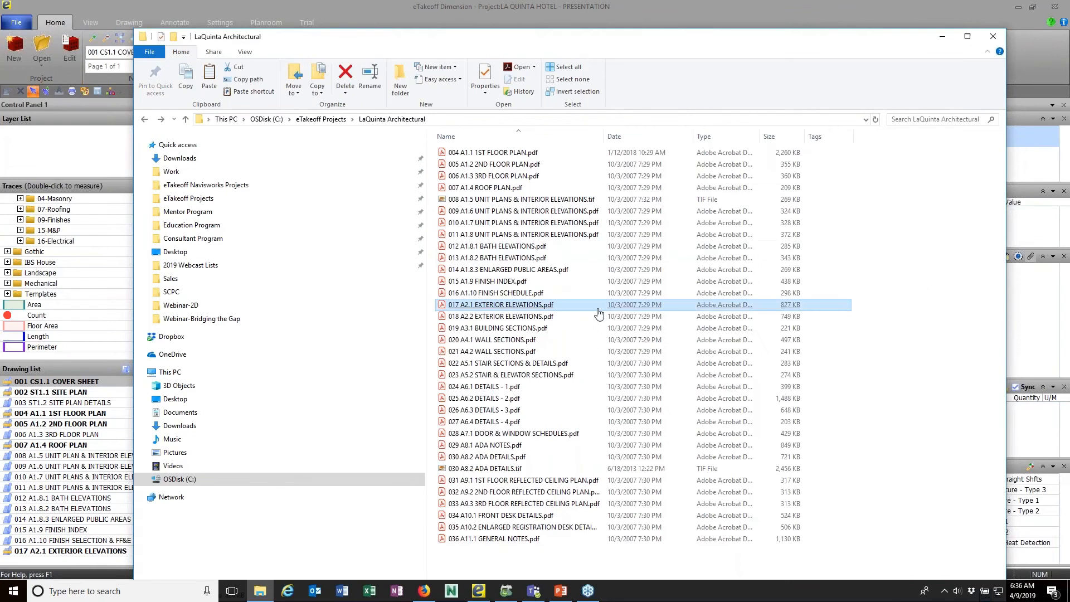
Step: Return to eTakeoff Dimension and create a new project from the LaQuinta Architectural folder with its default properties, adding all of its drawings
click(942, 37)
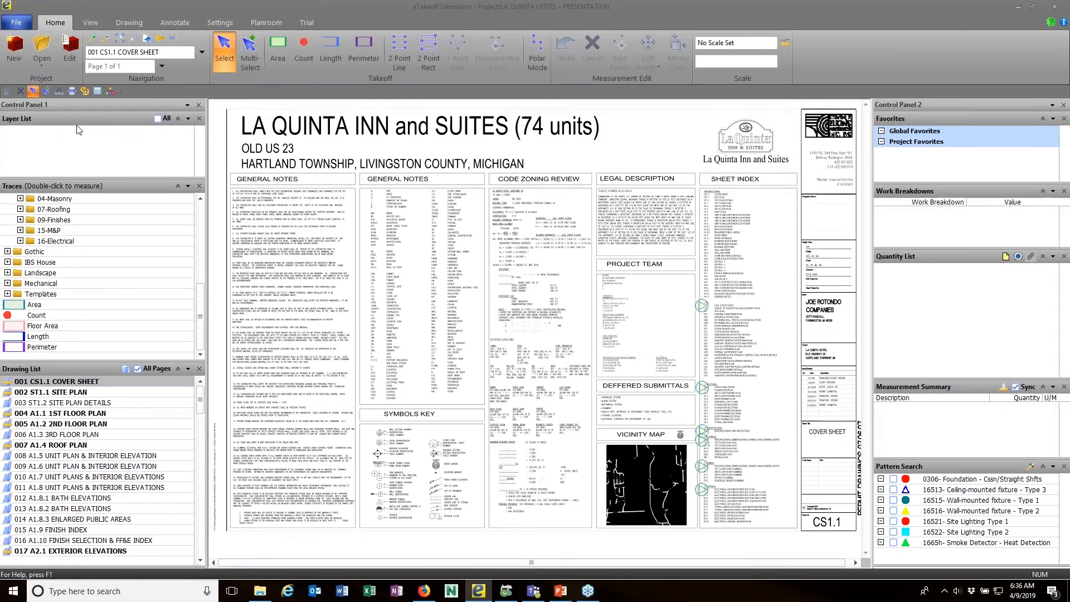
click(15, 53)
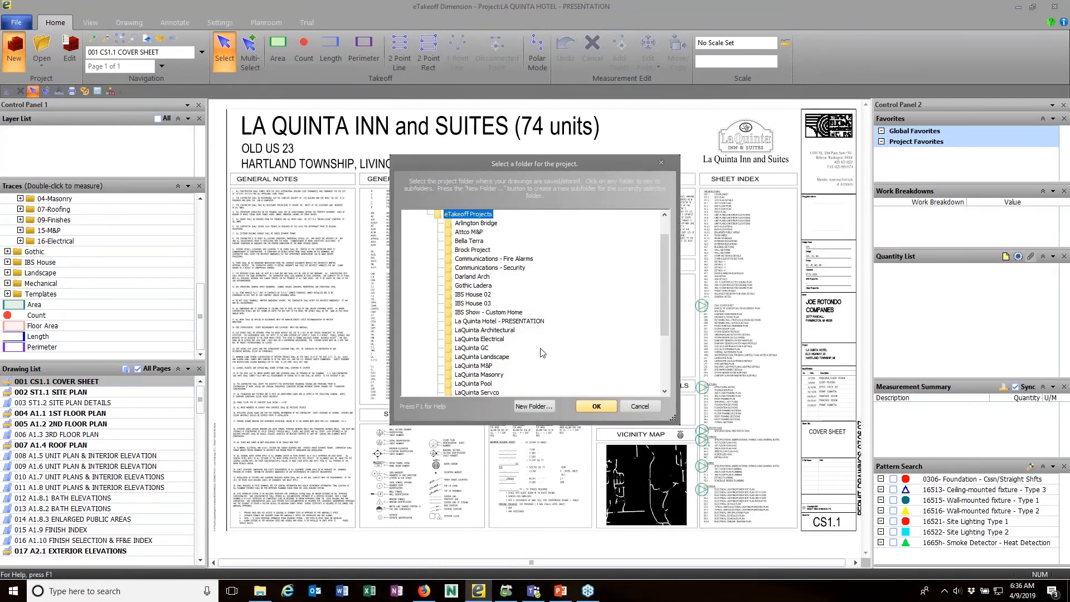
click(484, 330)
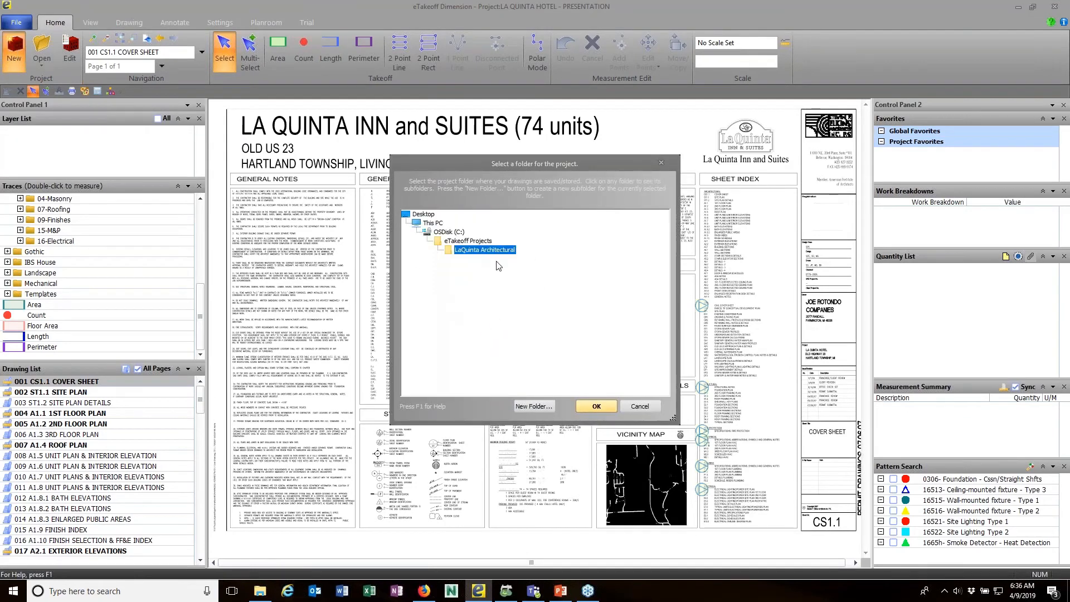
click(596, 405)
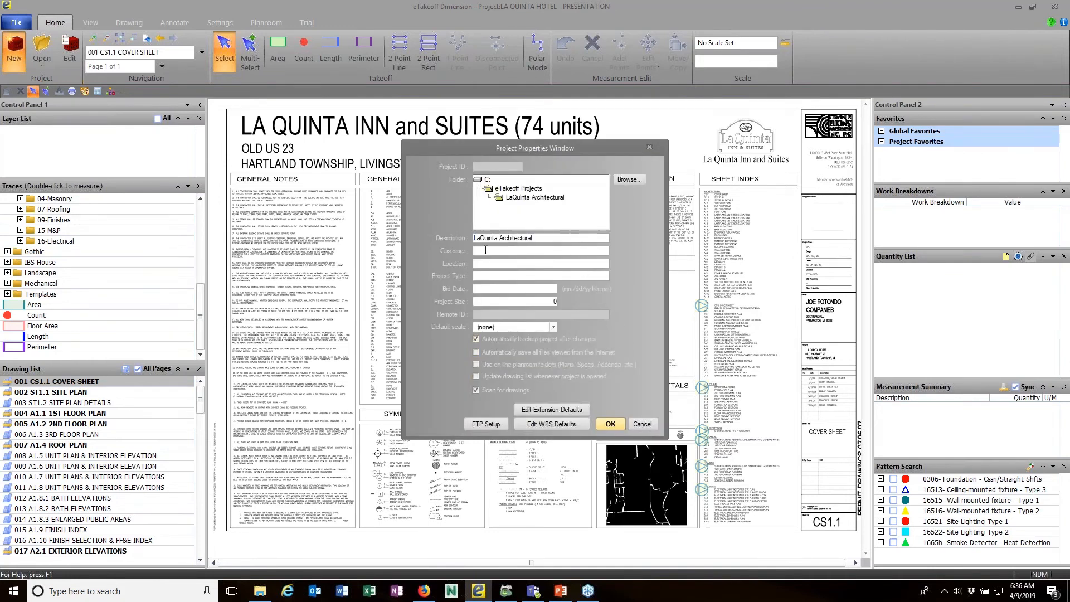
click(611, 424)
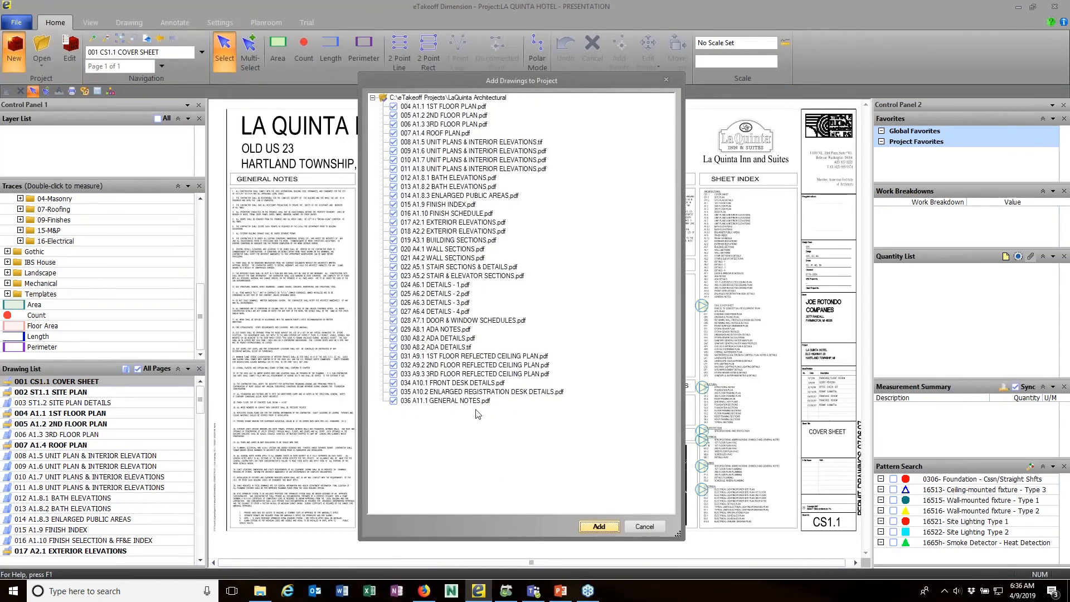
click(602, 527)
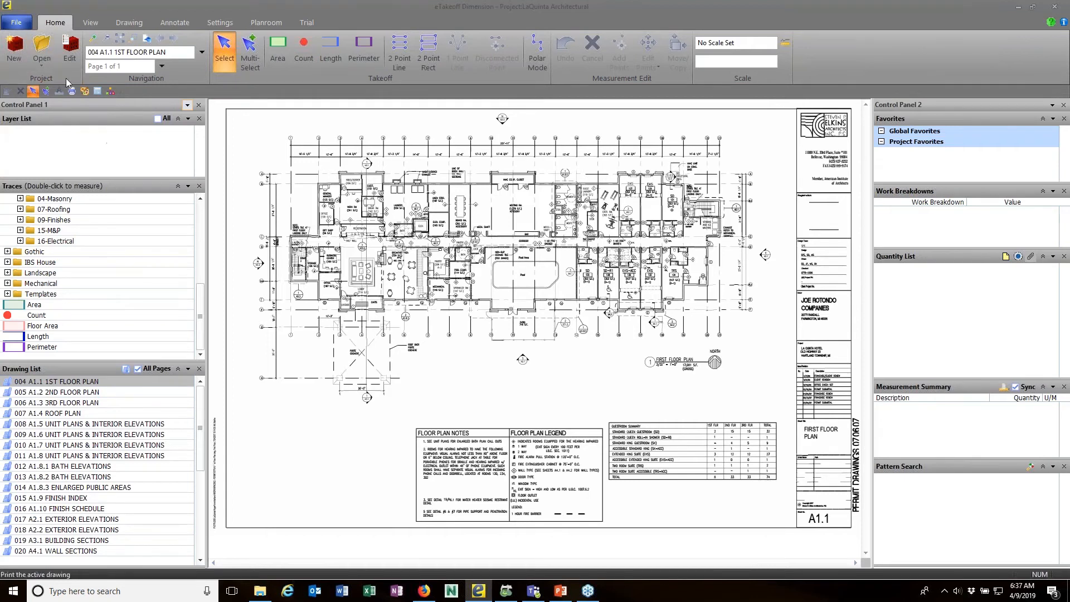
Step: Open the LA QUINTA HOTEL - PRESENTATION project and display its 002 ST1.1 SITE PLAN drawing
click(39, 69)
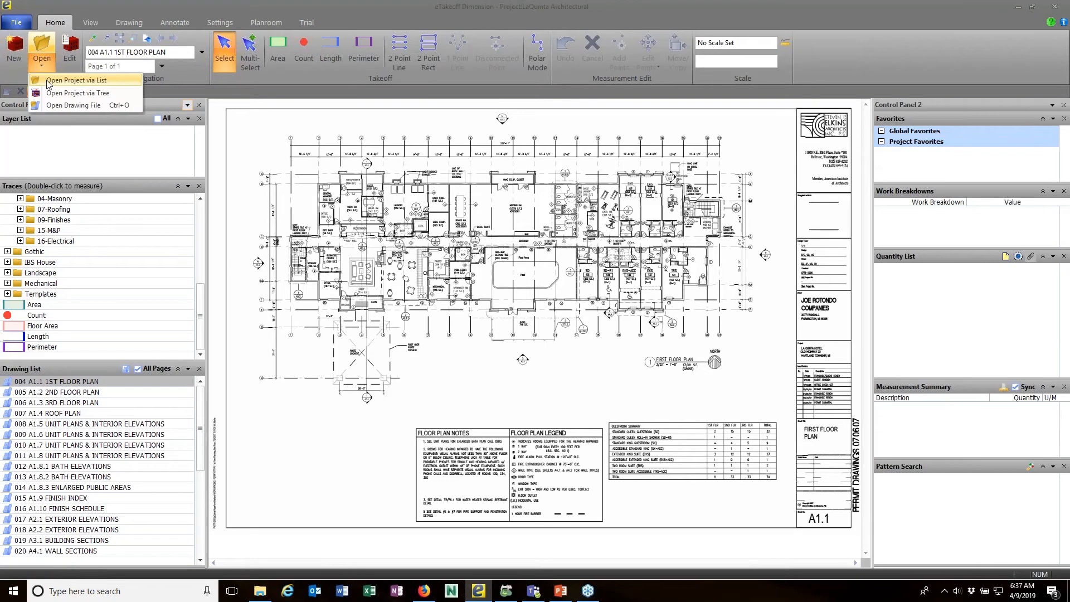
click(48, 85)
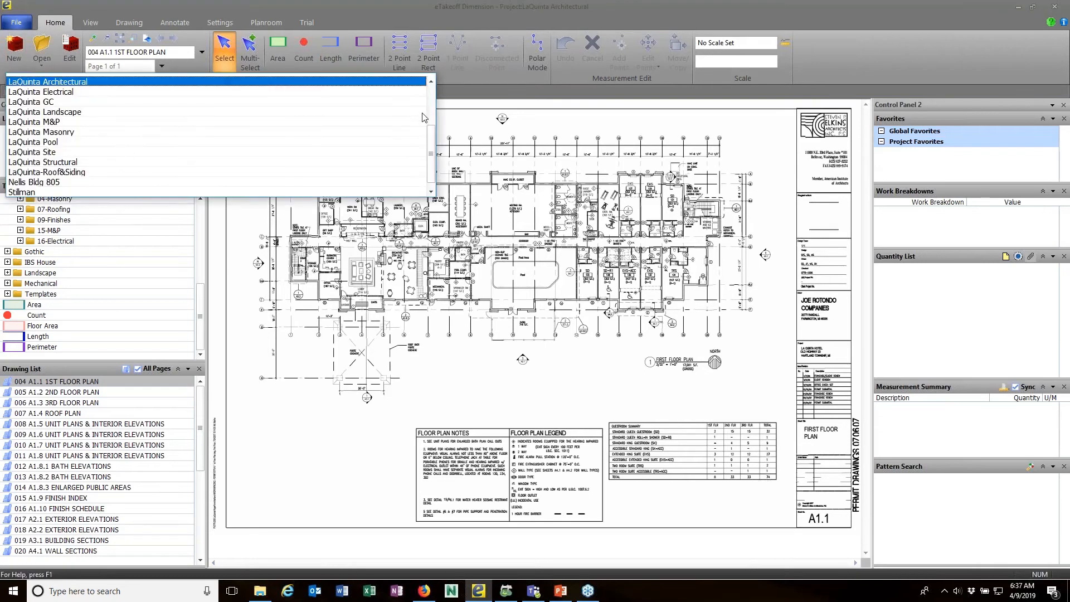
scroll(424, 117, up, 3)
click(118, 164)
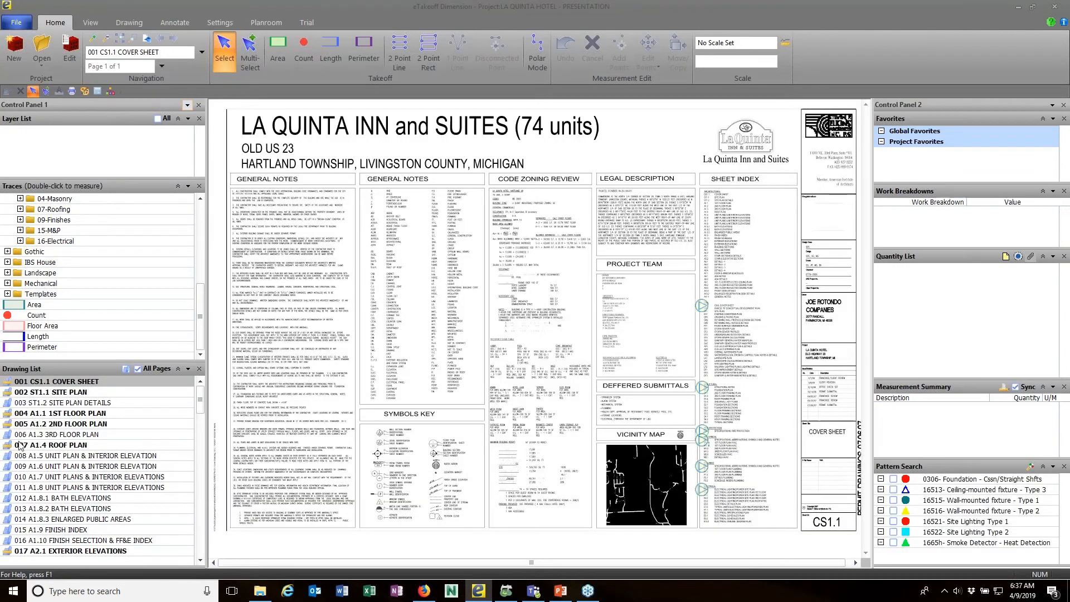
double_click(67, 394)
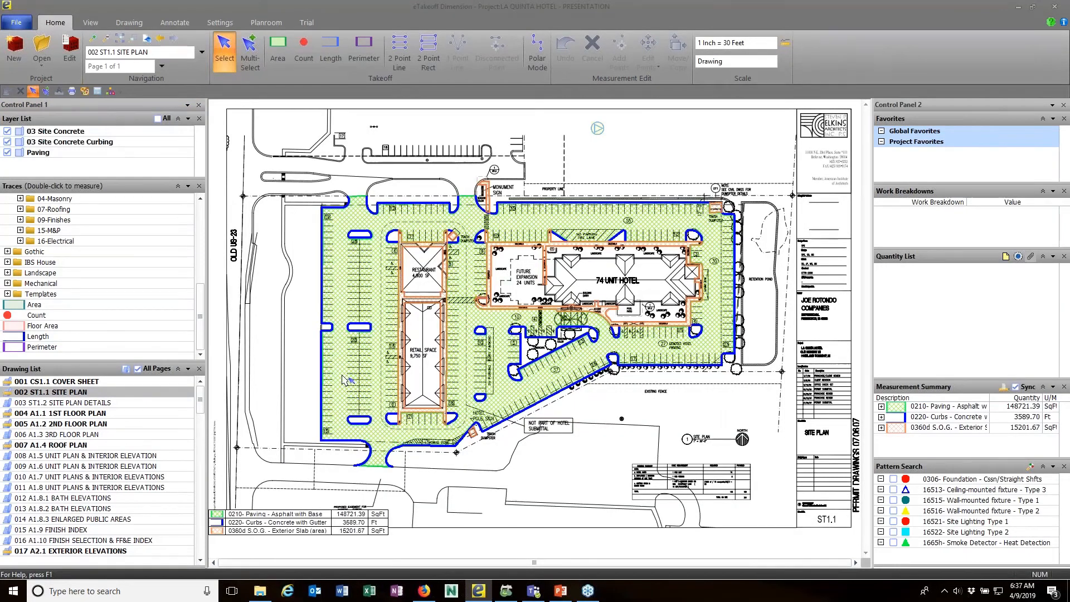
Step: Move the measurement legend to the blank area below the parking lot, and select the asphalt paving area on the site plan
drag(292, 521, 483, 490)
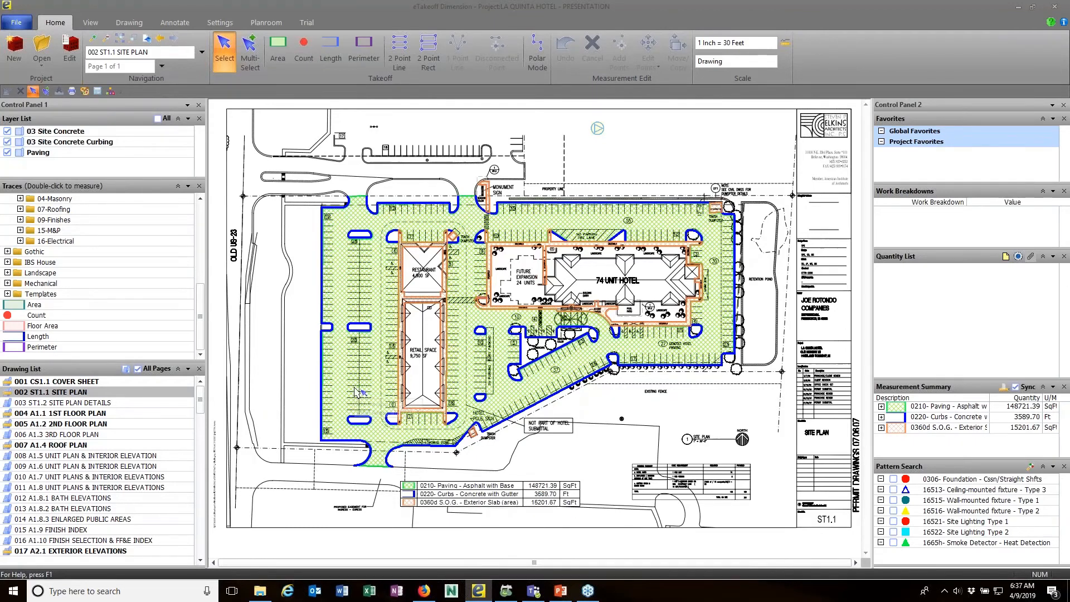
mouse_move(354, 390)
drag(204, 313, 201, 283)
click(343, 282)
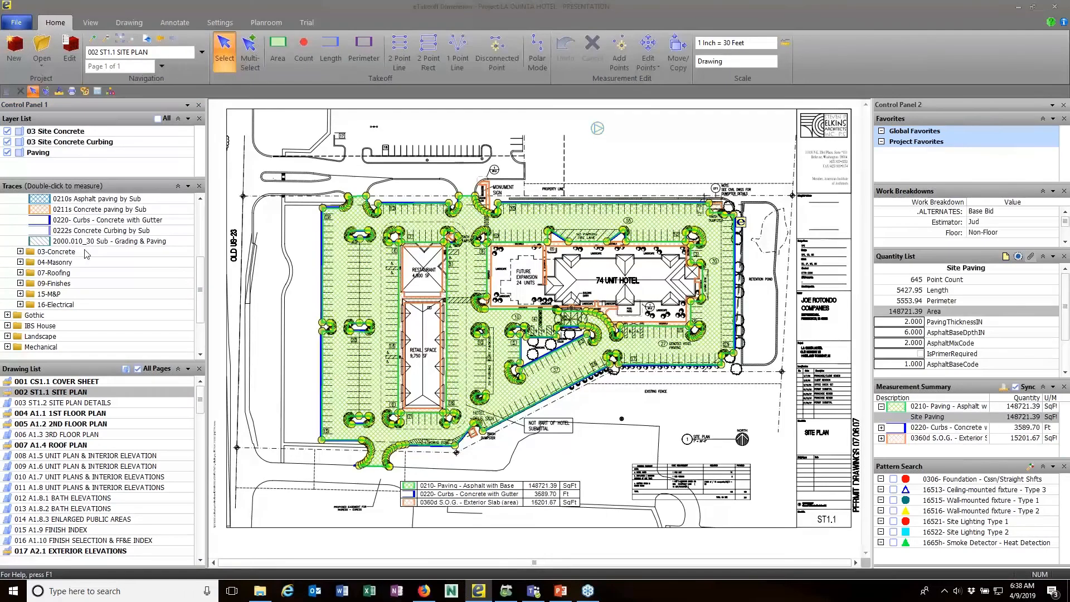
Step: Measure a trial four-sided area of about 11,862 SqFt above the parking lot with the 0210- Paving - Asphalt with Base trace, and delete it
scroll(59, 233, up, 2)
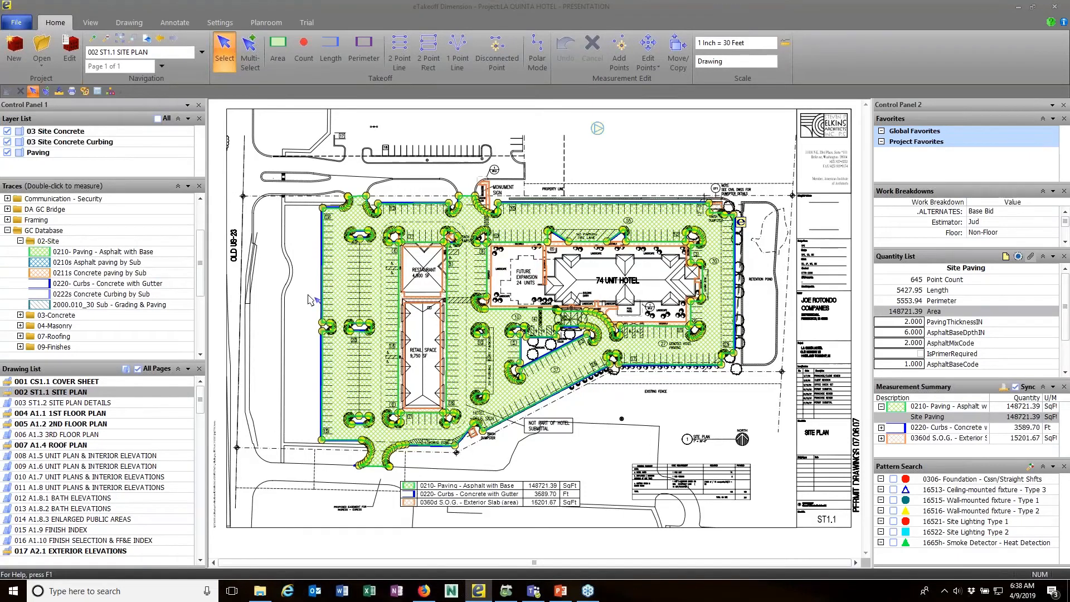
double_click(128, 252)
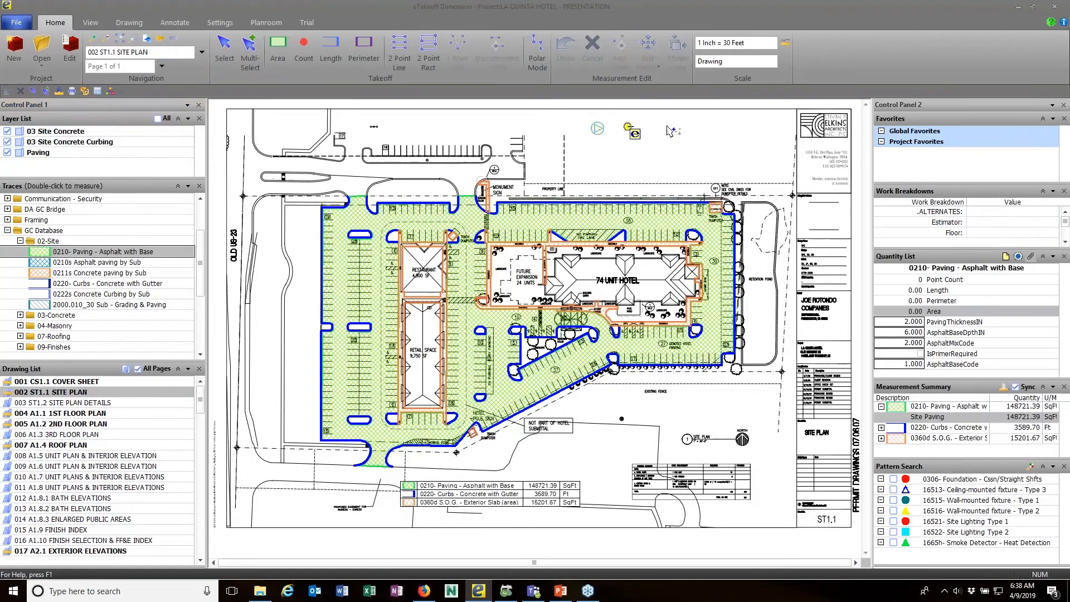
click(729, 127)
click(736, 162)
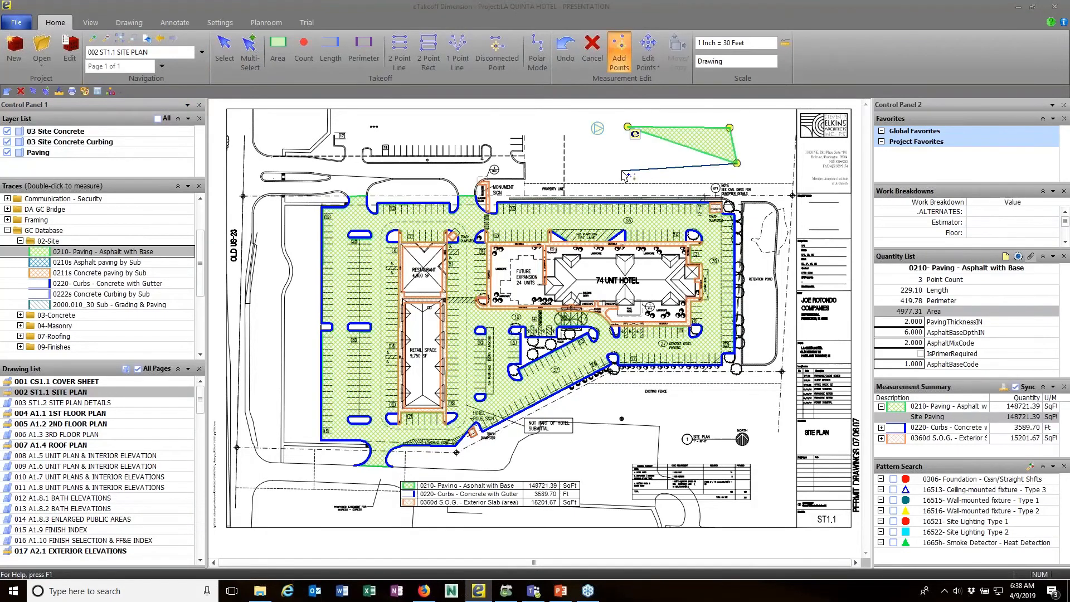
click(621, 170)
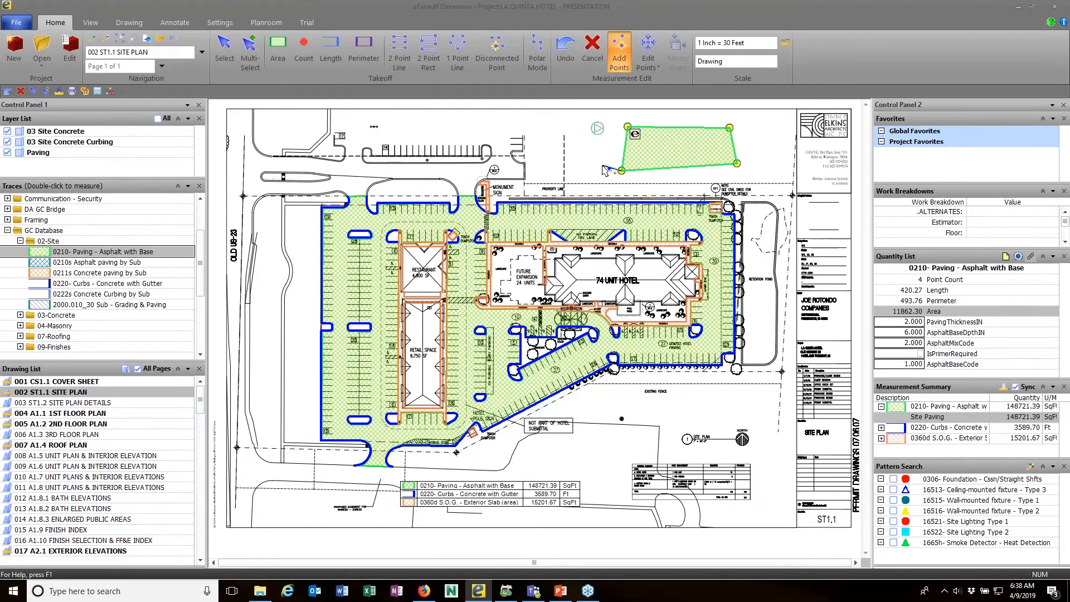
right_click(603, 166)
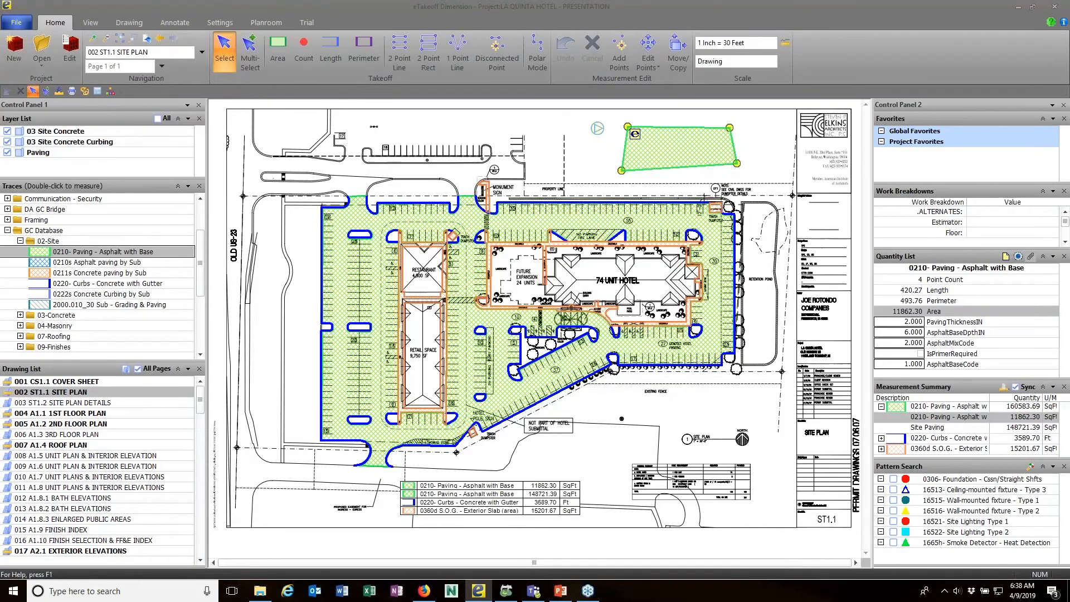
key(Delete)
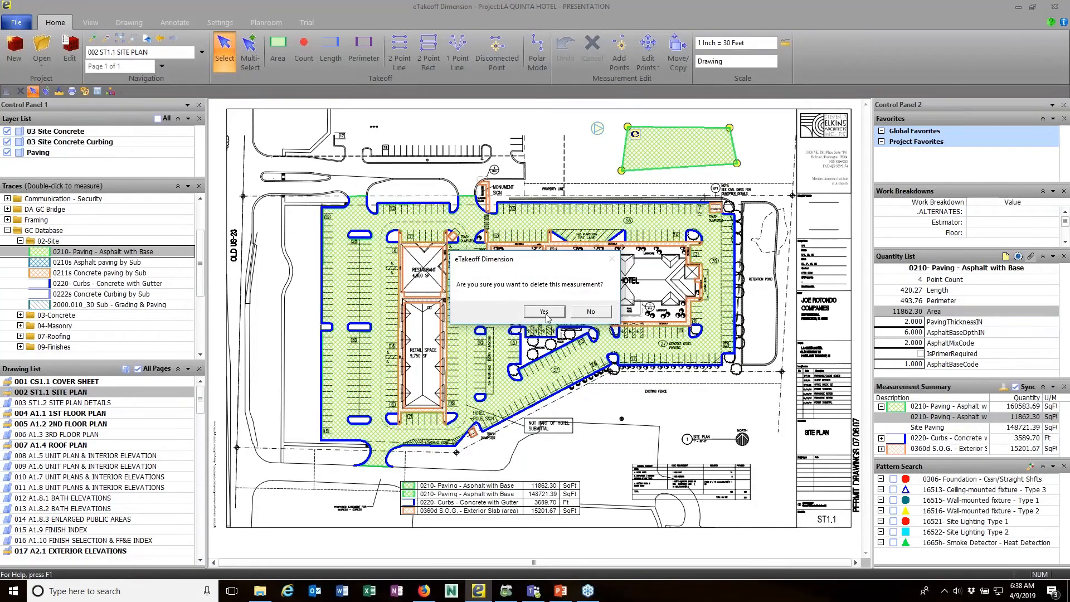
click(546, 315)
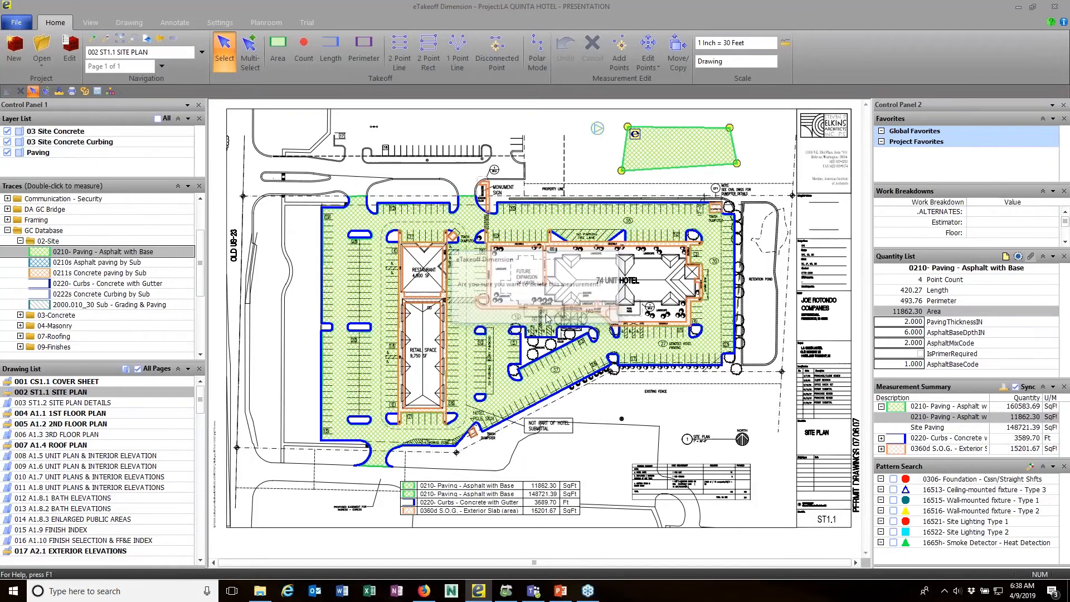
Step: Review the work breakdowns and quantities of the asphalt site paving and of the site sidewalks, enlarging the work breakdown list to show more values
click(356, 267)
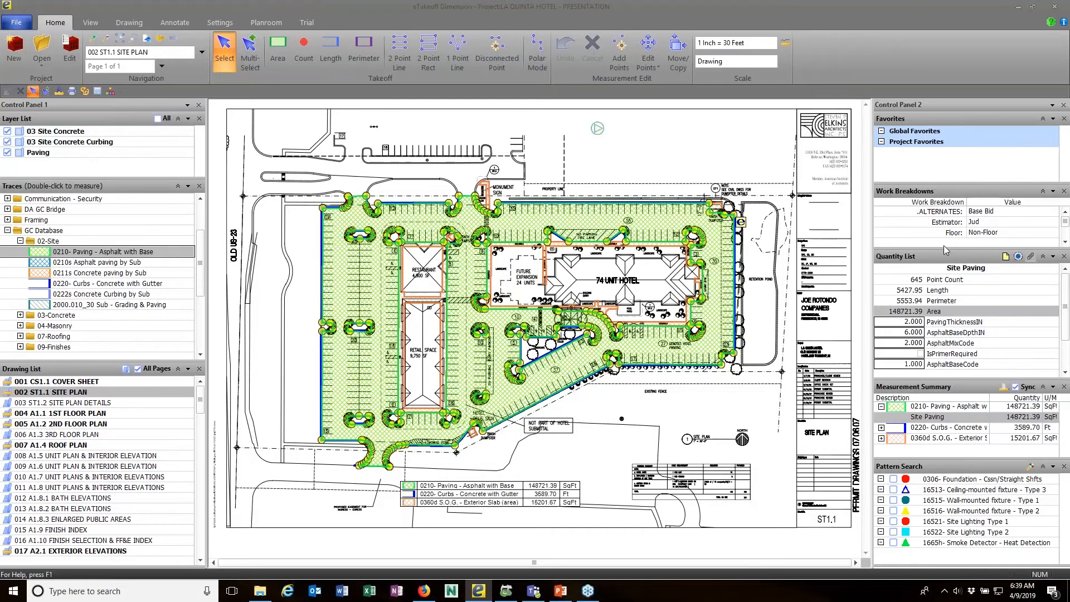
drag(944, 249, 944, 272)
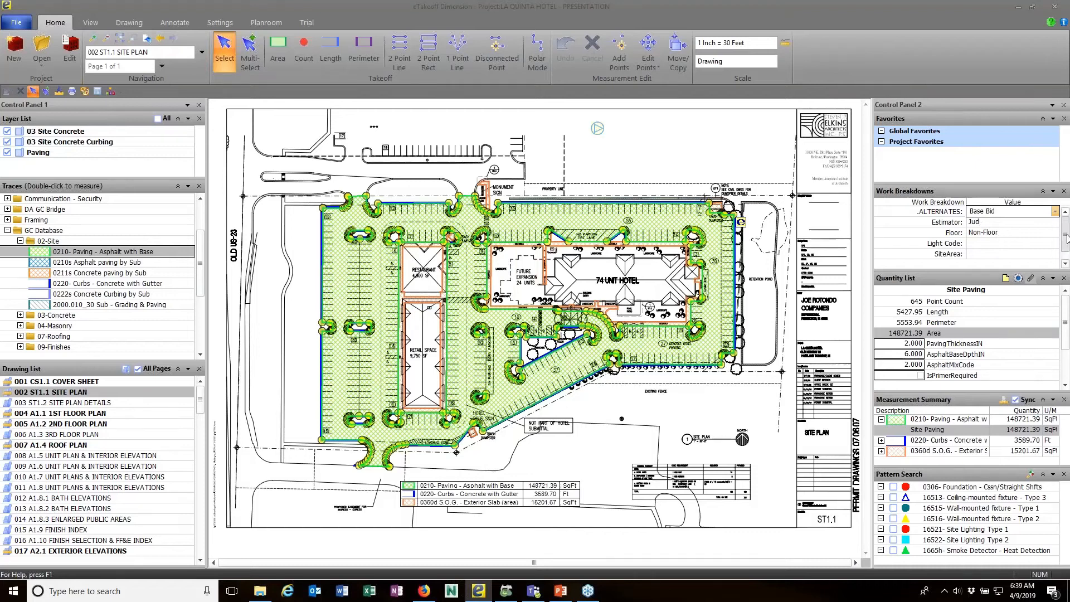
scroll(992, 242, down, 1)
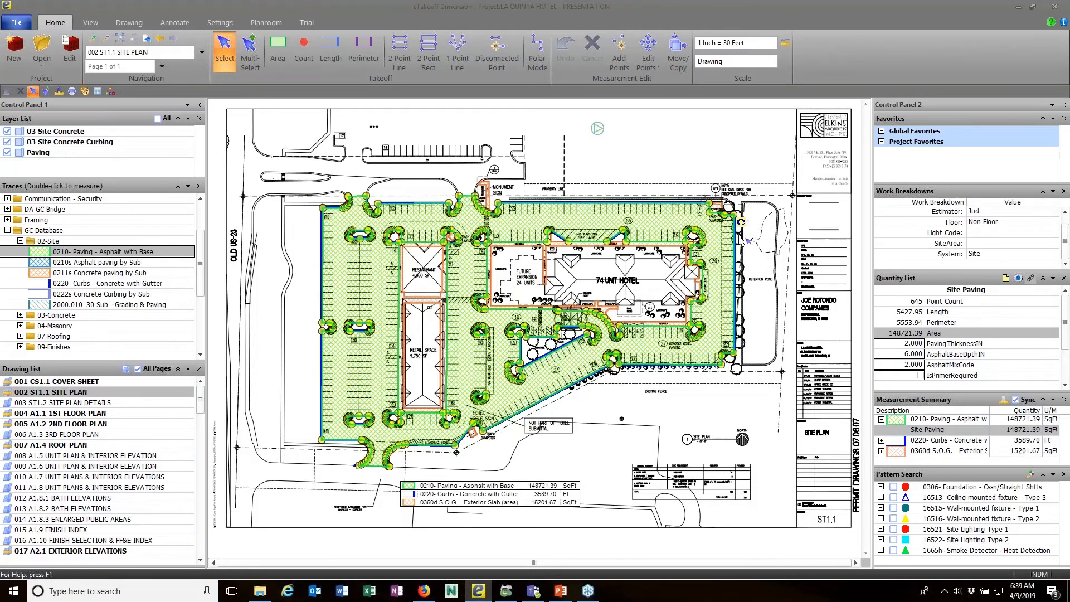
click(423, 304)
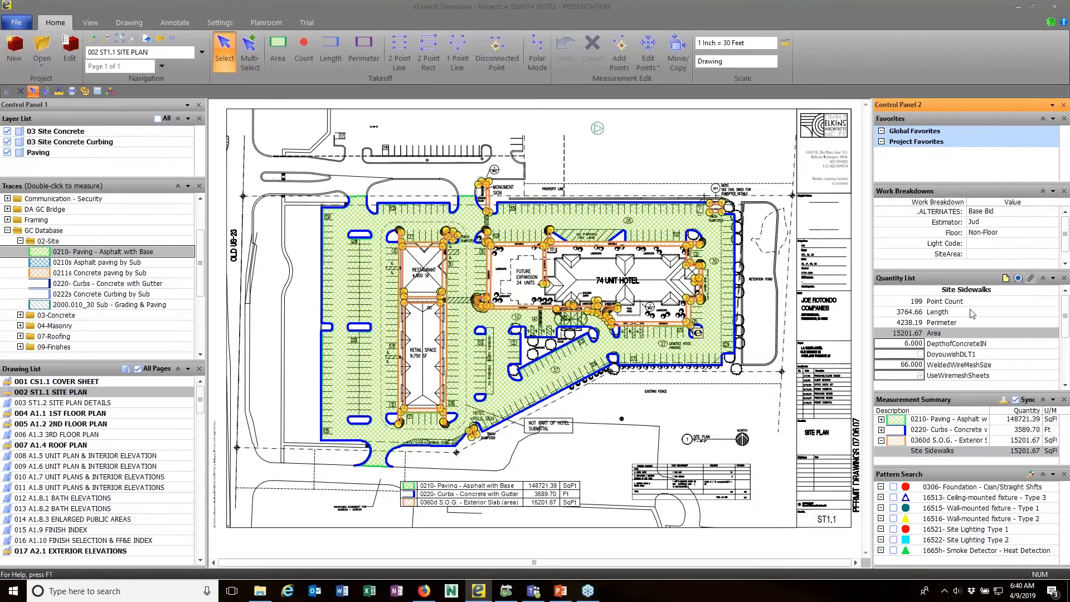
mouse_move(911, 346)
Step: Display the 004 A1.1 1ST FLOOR PLAN drawing and move its measurement legend to the blank area between the plan and the floor plan notes
click(73, 415)
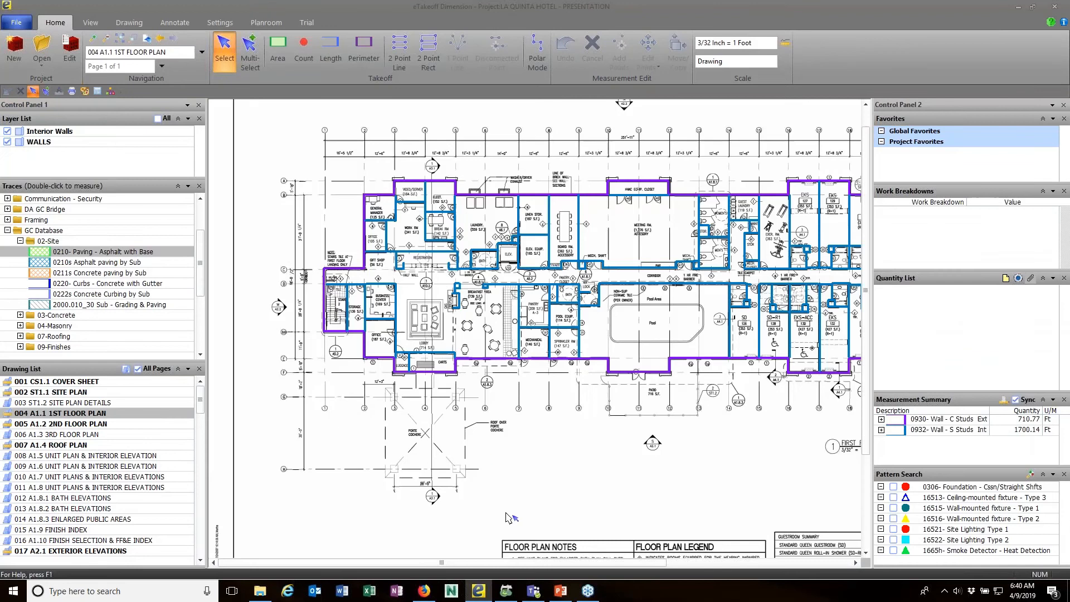
scroll(480, 330, down, 2)
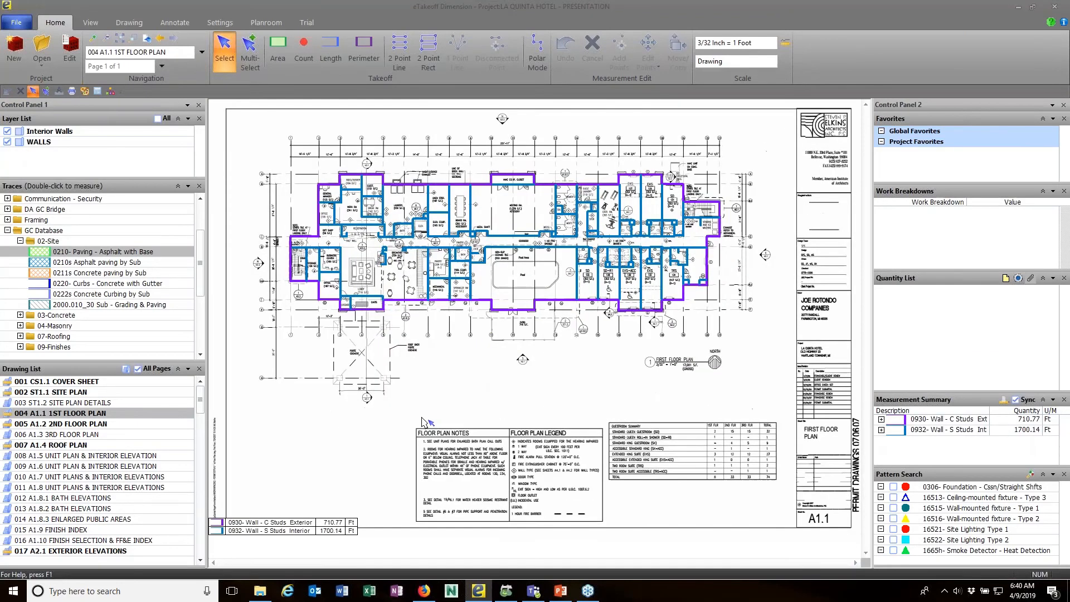
drag(247, 524, 467, 385)
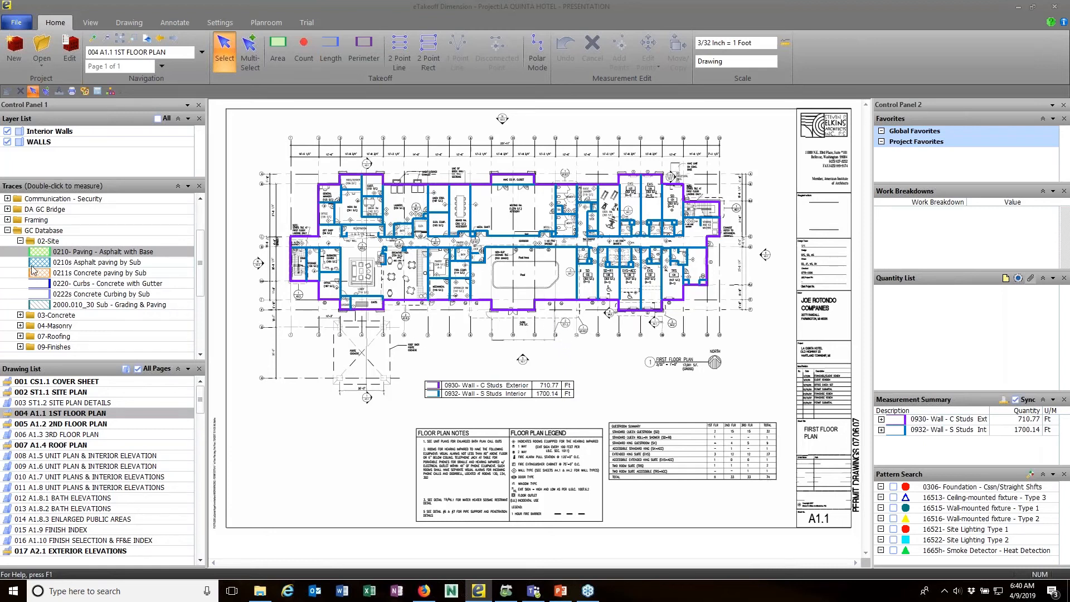
Step: Collapse the 02-Site traces and expand the 09-Finishes folder of the GC Database to review its traces
click(20, 241)
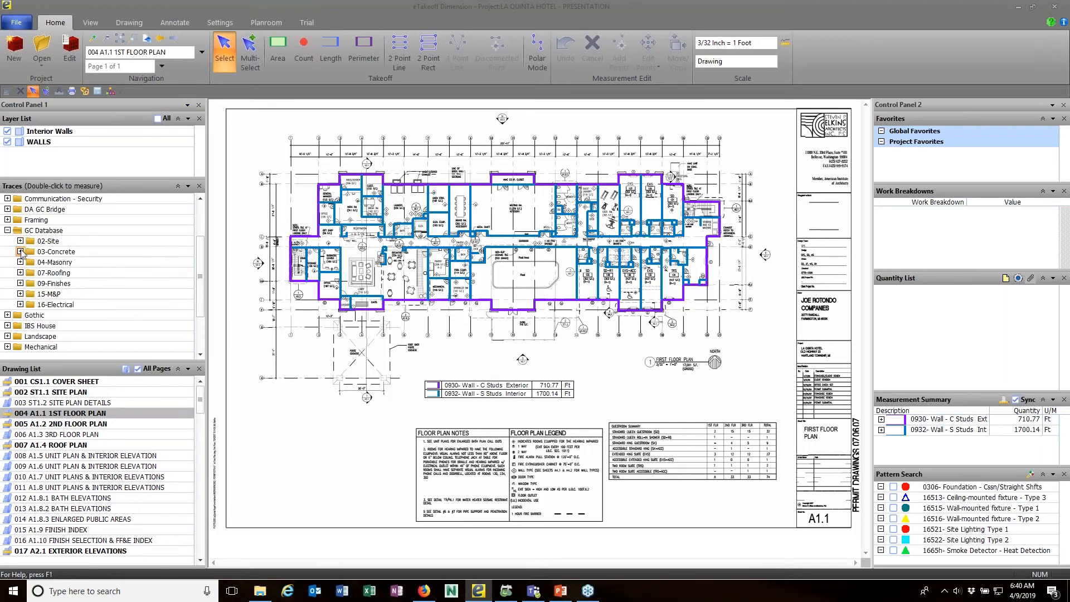
click(20, 283)
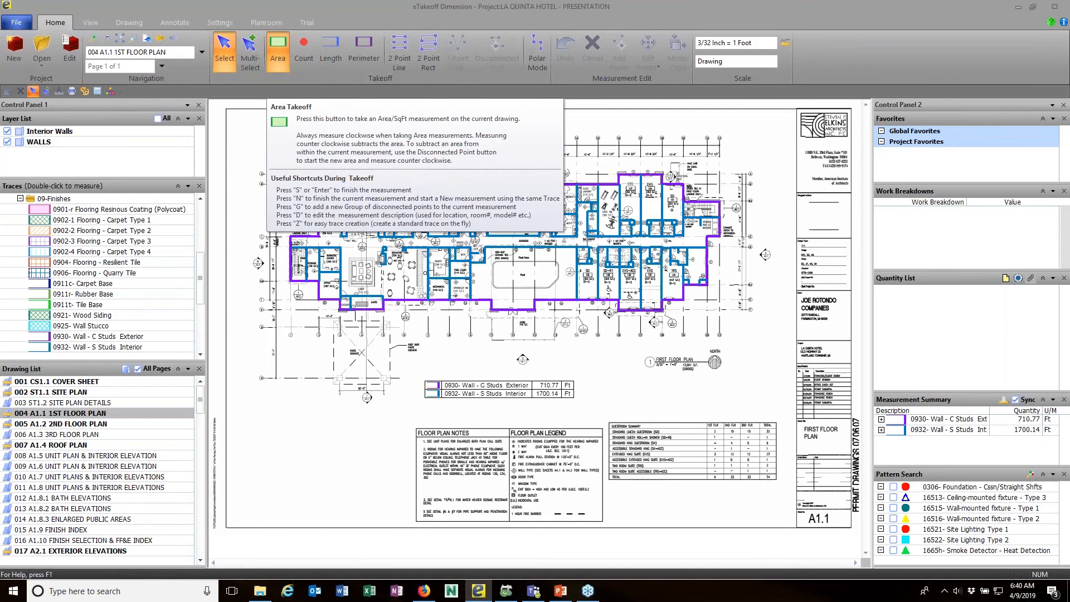
Step: Start an area takeoff with a new trace named Epoxy Floor Coating and give it light orange lines
click(279, 56)
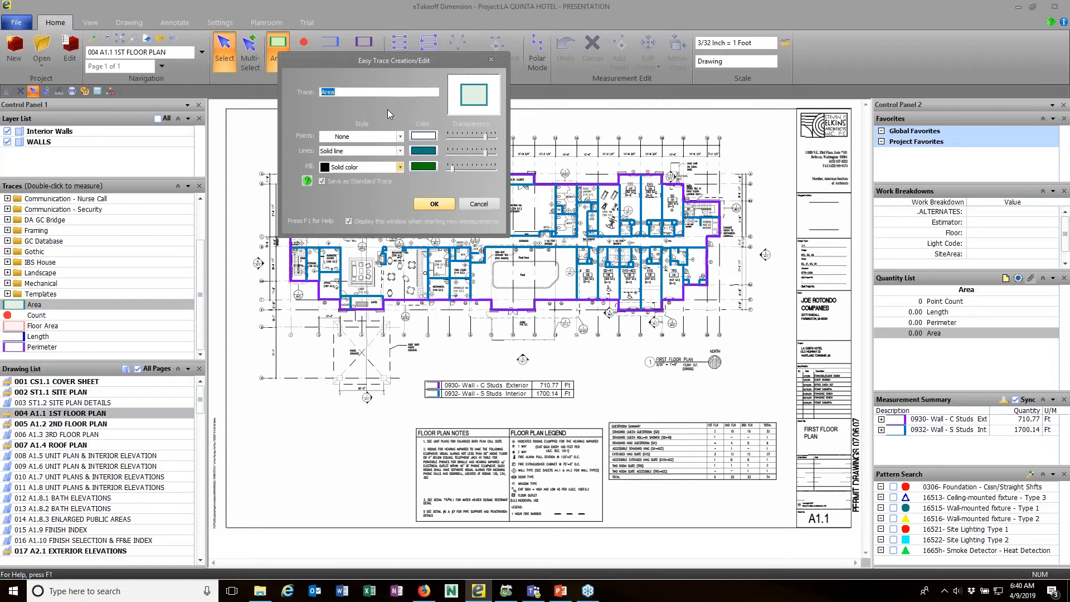
text(Epo)
click(423, 155)
click(356, 110)
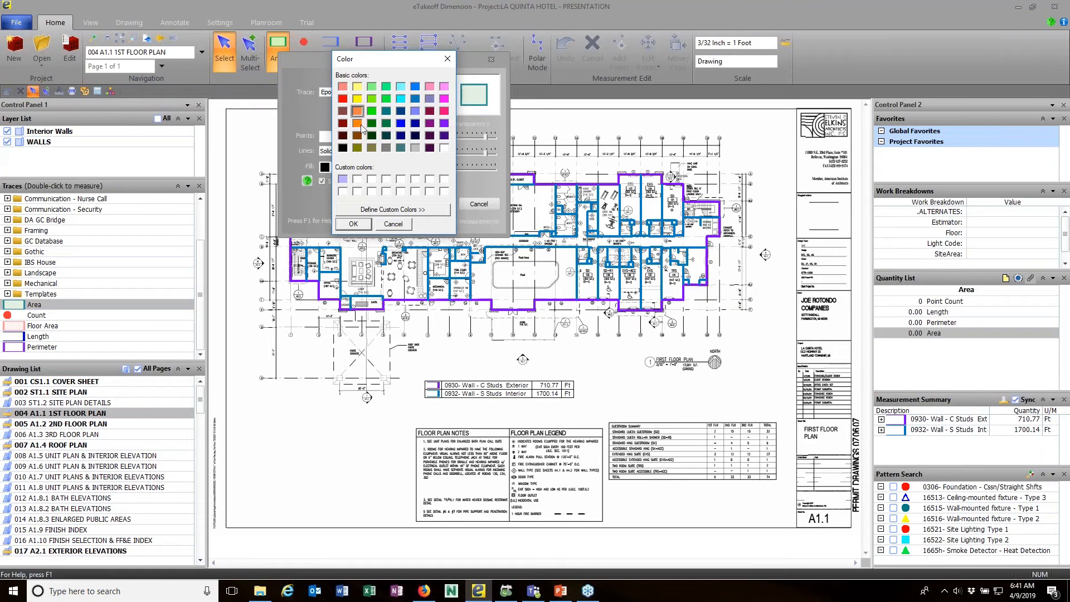
click(361, 224)
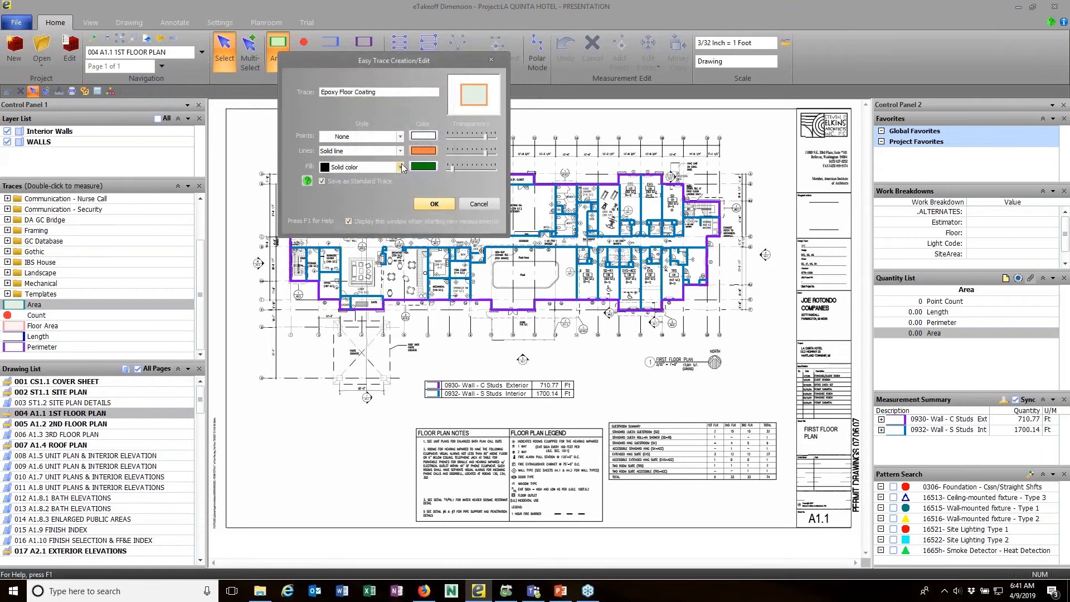
Step: Give the Epoxy Floor Coating trace an orange Diagonal cross fill, adjust the fill transparency, and save it as a standard trace
click(399, 167)
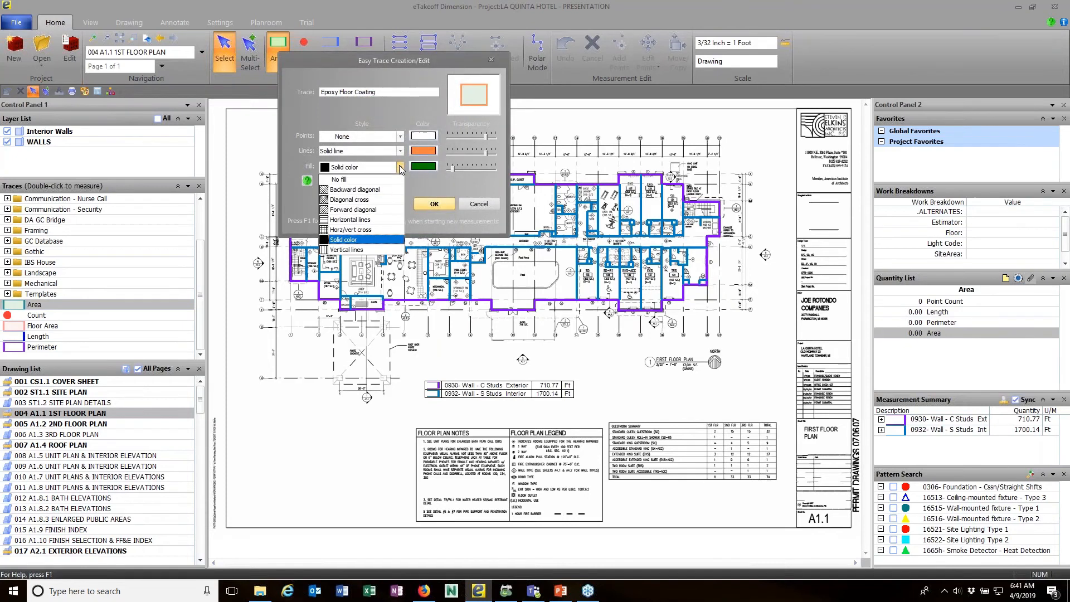
click(372, 200)
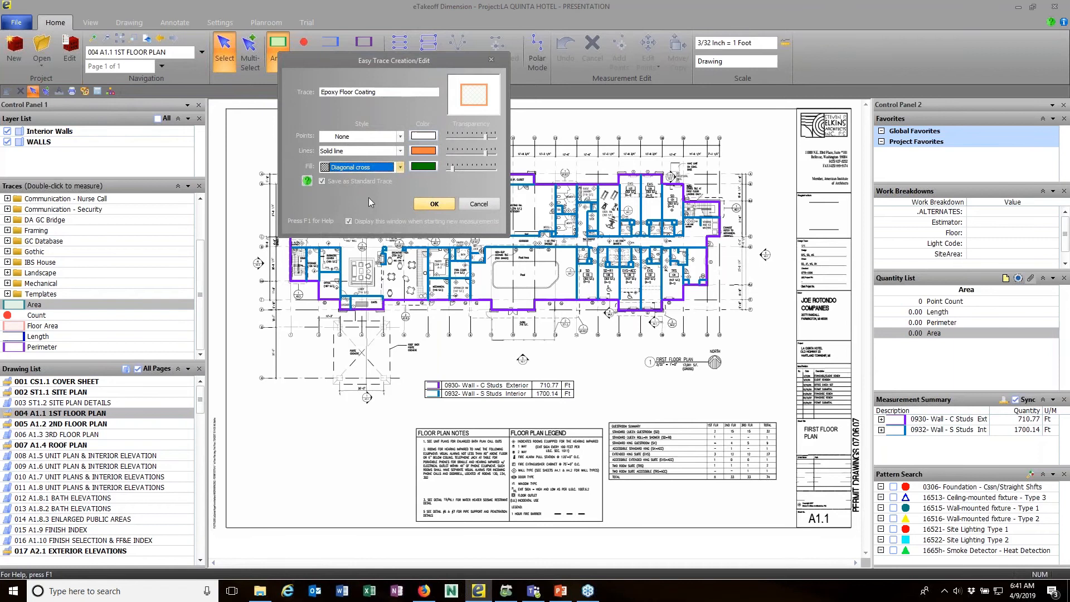
click(429, 168)
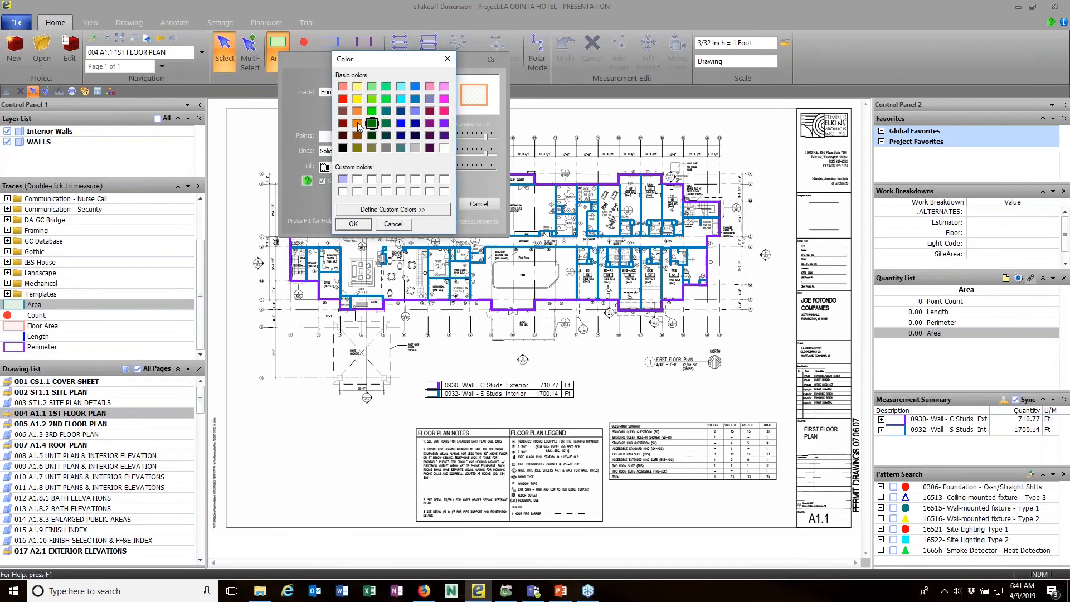
click(357, 123)
click(362, 224)
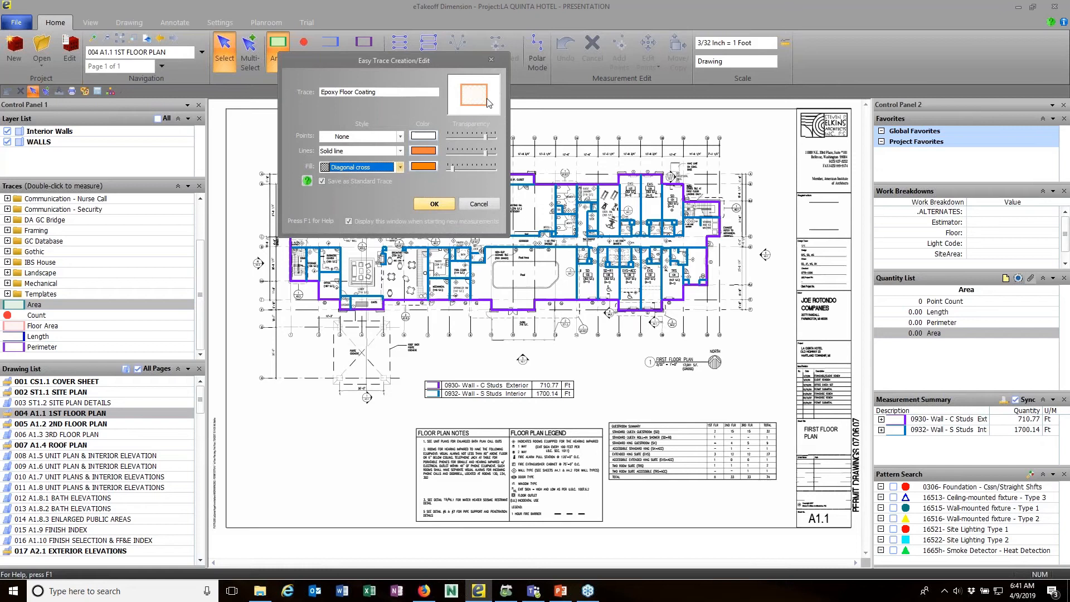
click(454, 168)
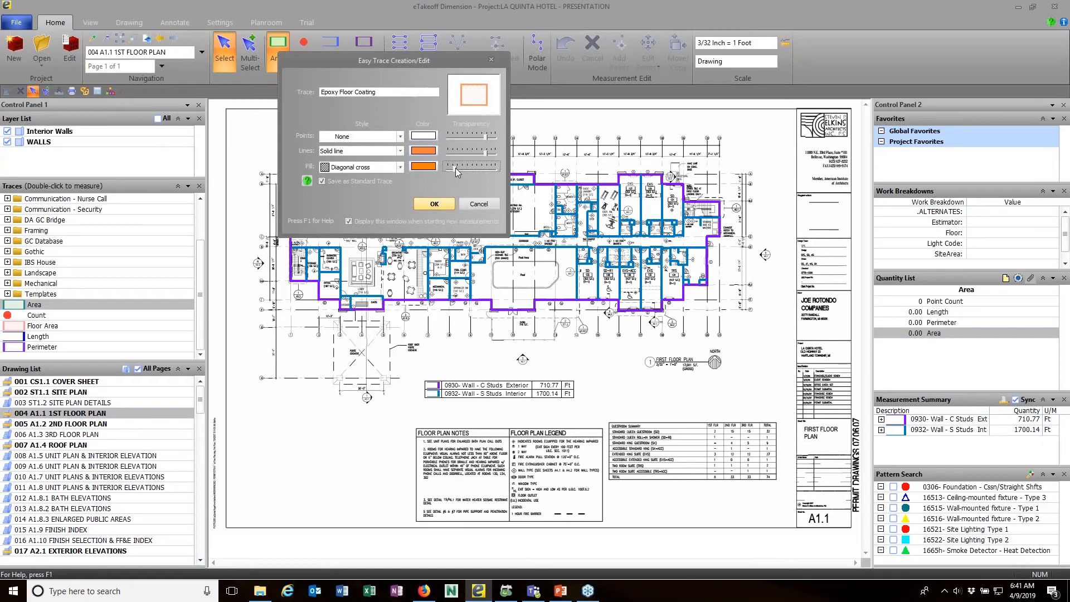
drag(483, 171, 480, 172)
click(440, 205)
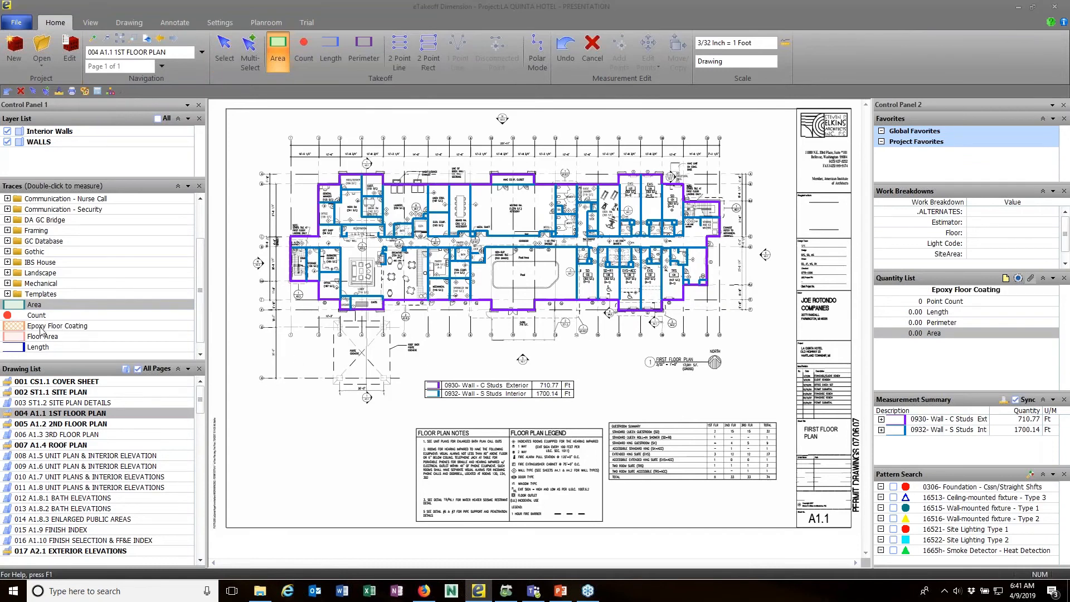
Step: Start an Epoxy Floor Coating measurement and trace the Pool Area room from its upper-left corner clockwise around to the patio-door recess's lower-left corner
click(44, 326)
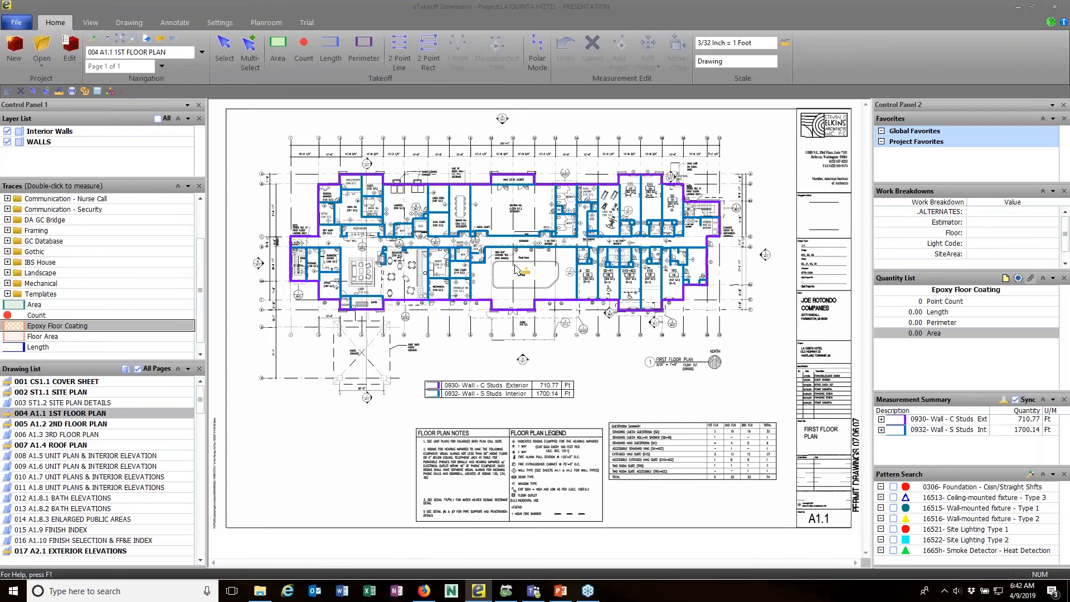
scroll(516, 269, up, 5)
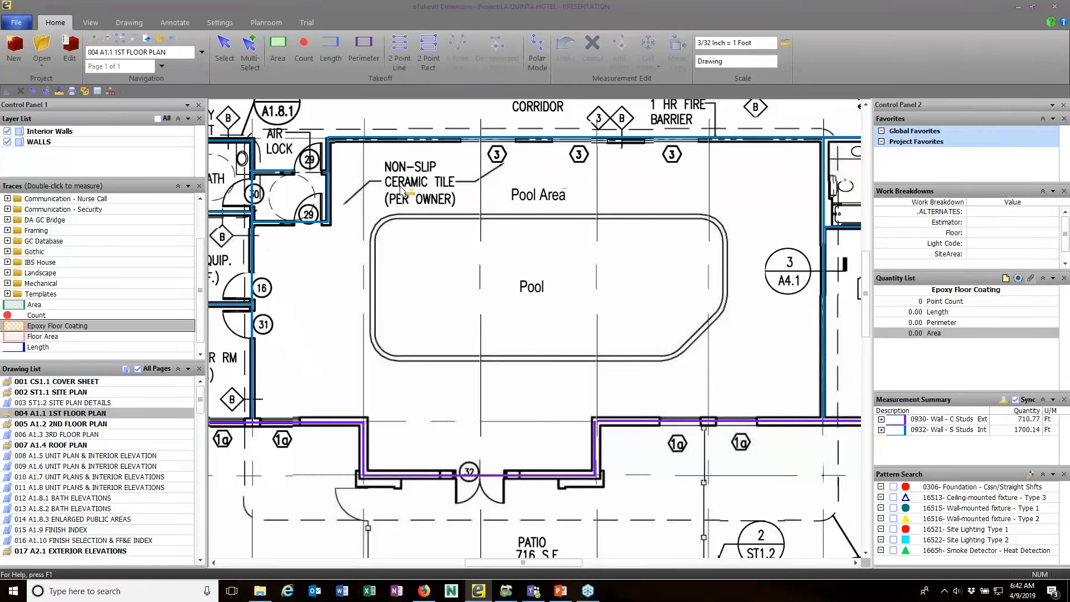
click(332, 143)
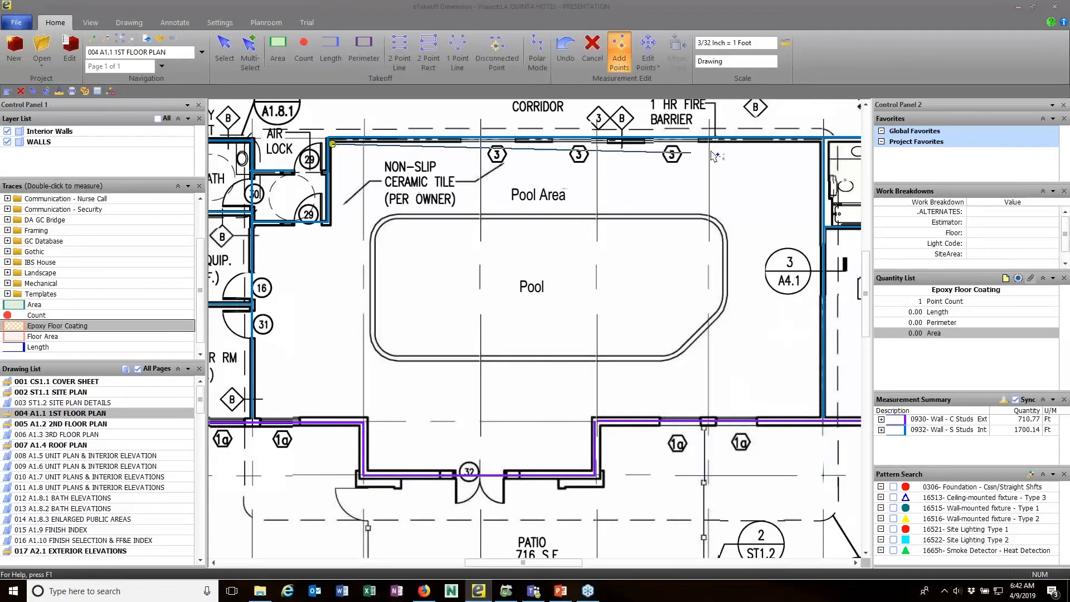
click(819, 143)
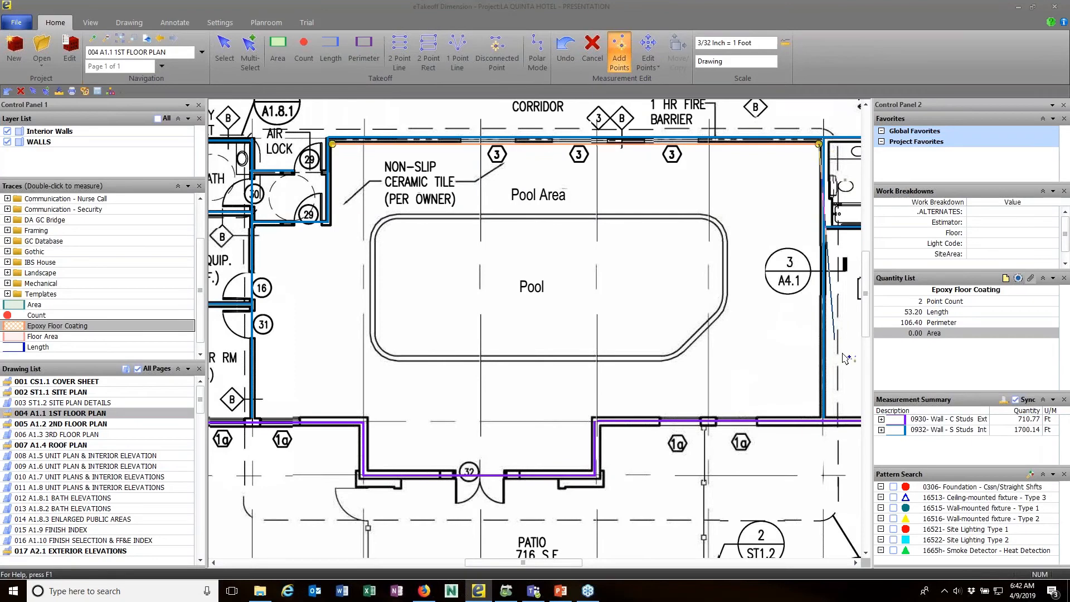
click(823, 421)
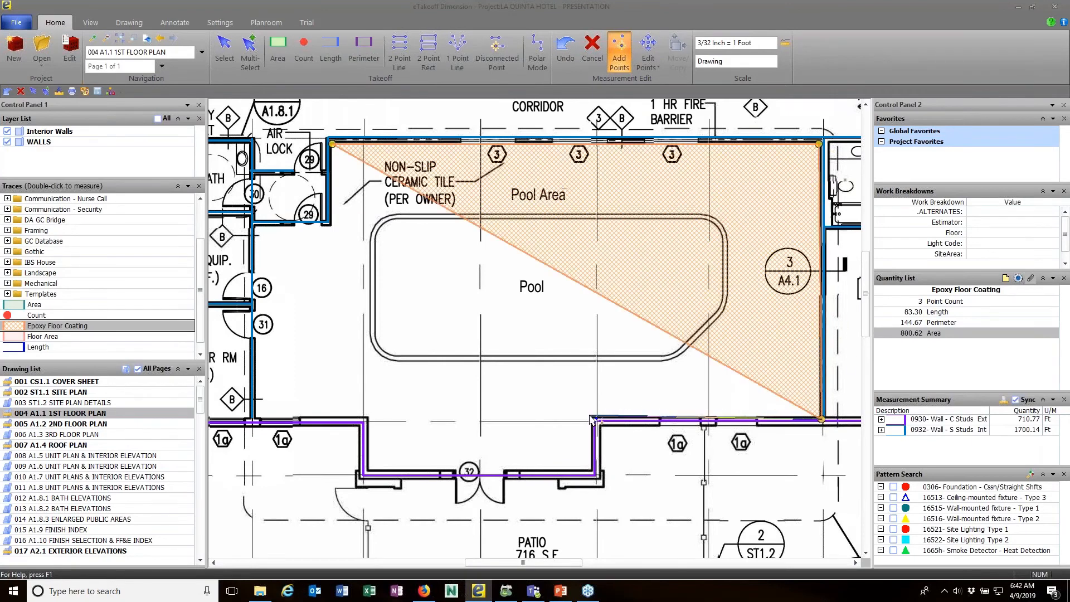
click(590, 417)
click(592, 471)
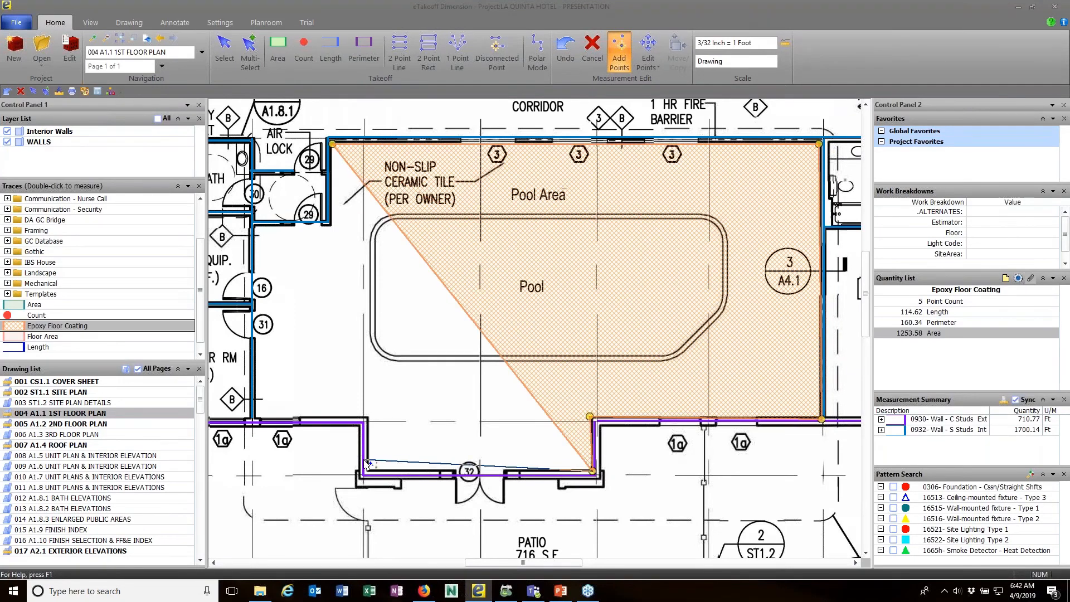
click(368, 472)
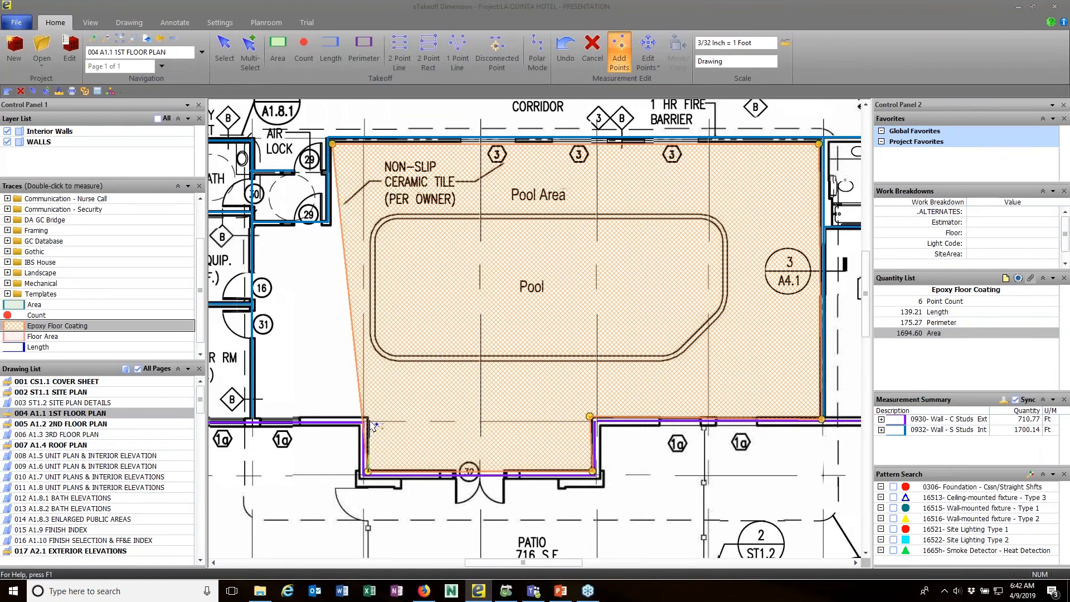
Step: Complete the Pool Area outline from the patio-door recess along the exterior wall, up the Sprinkler and Pool Equipment room wall, and around the air lock
scroll(372, 425, up, 5)
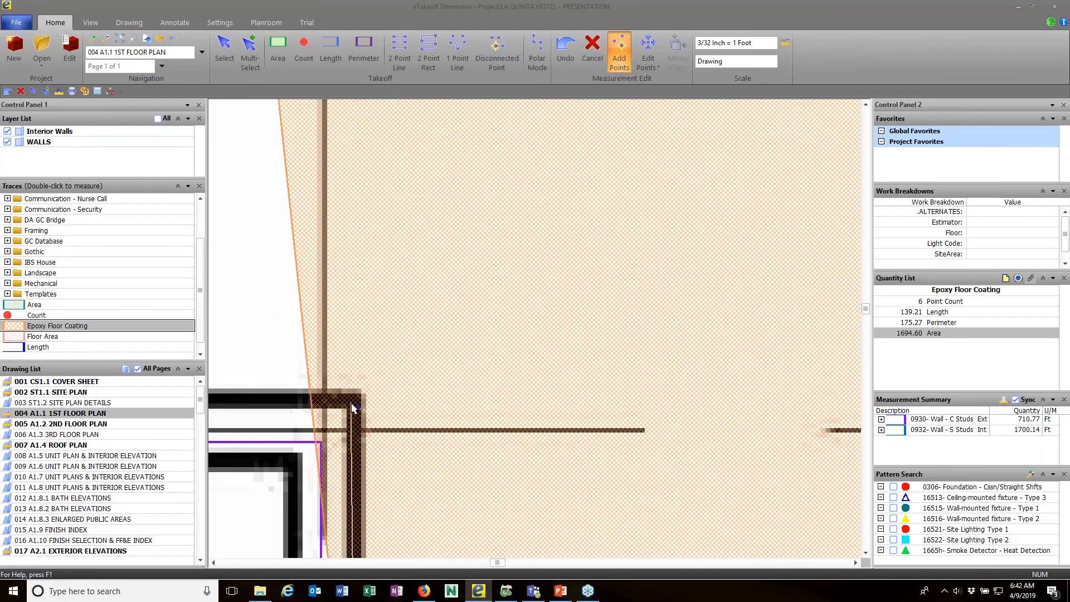
click(382, 389)
scroll(382, 390, down, 5)
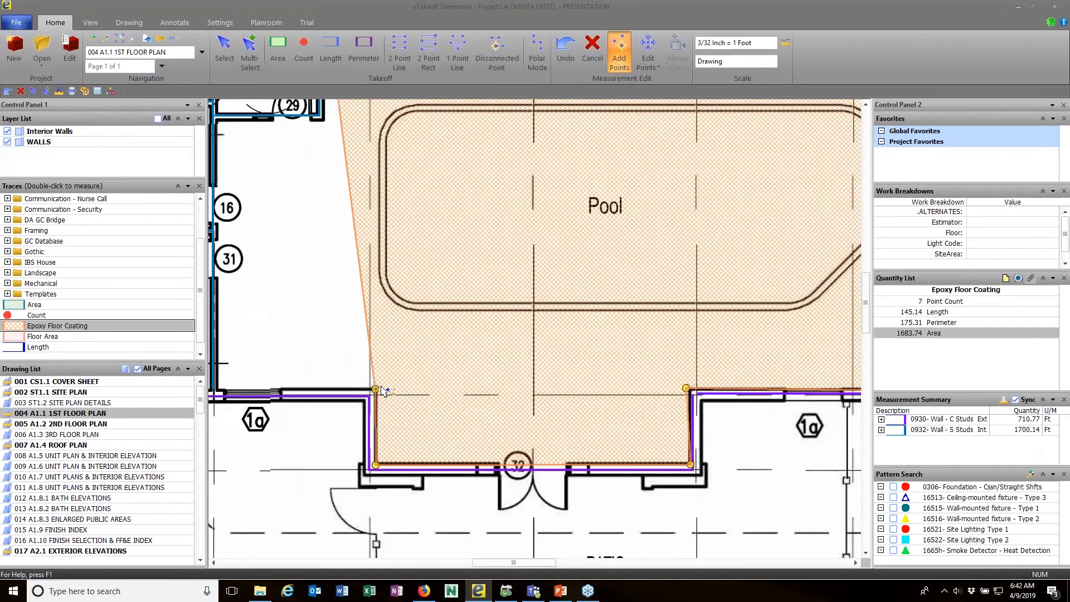
scroll(334, 396, up, 5)
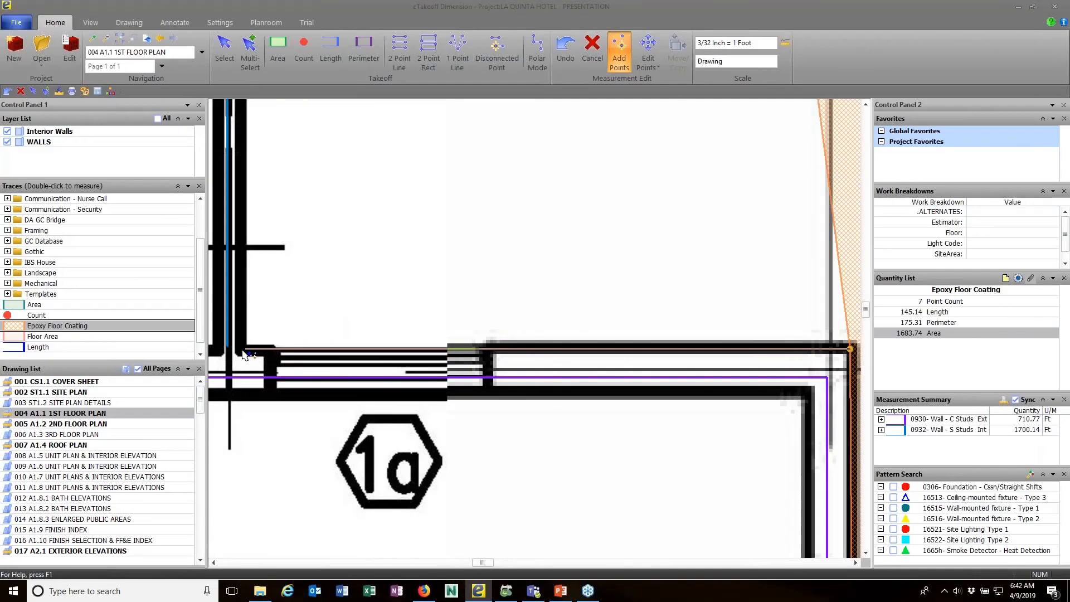
click(243, 354)
scroll(327, 272, down, 5)
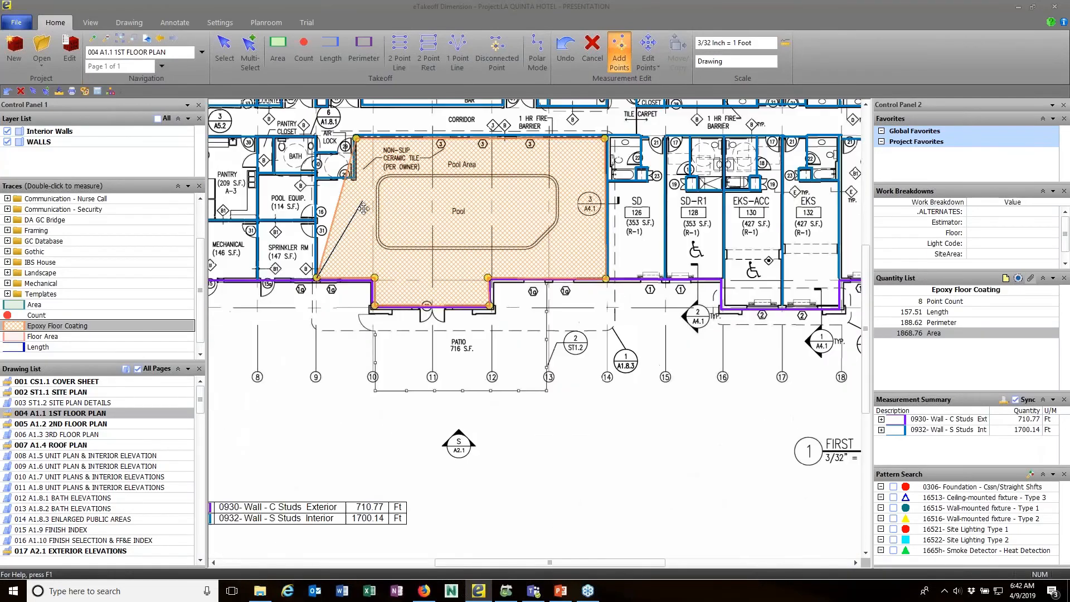
middle_drag(380, 272, 401, 369)
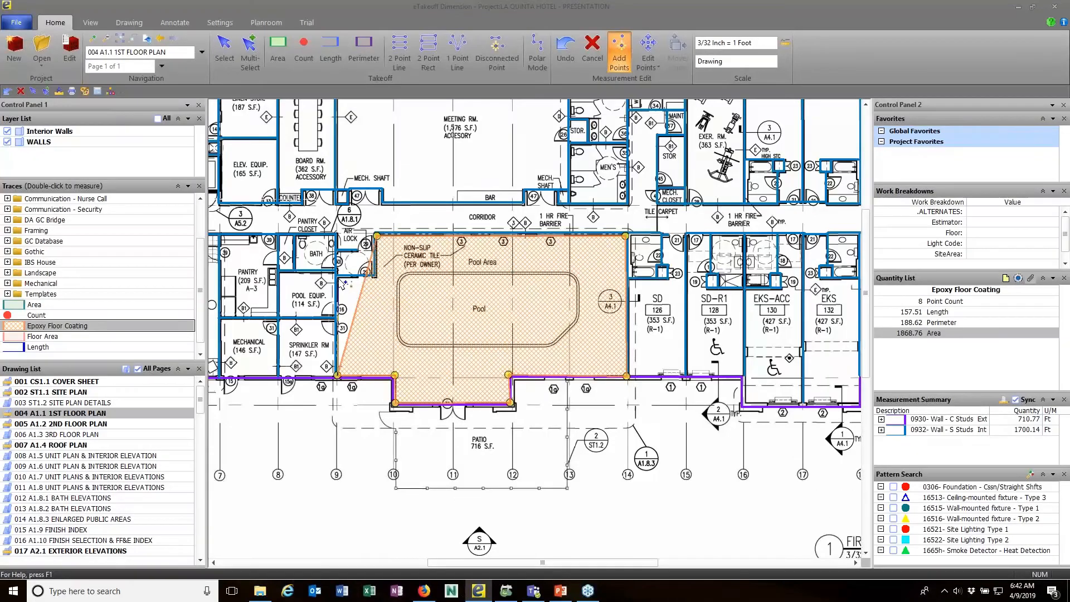
click(339, 278)
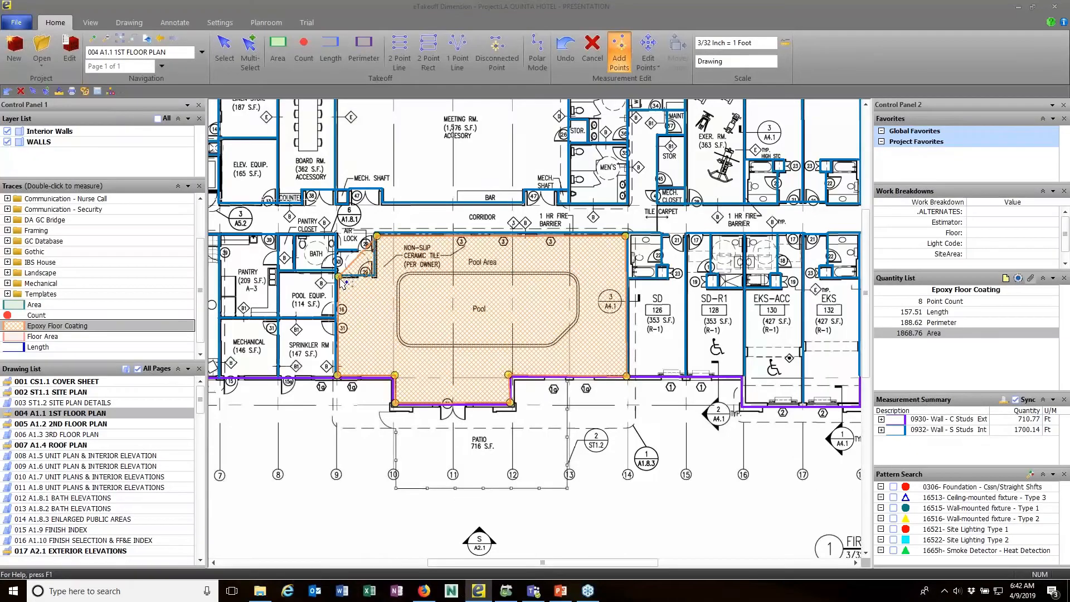
click(377, 278)
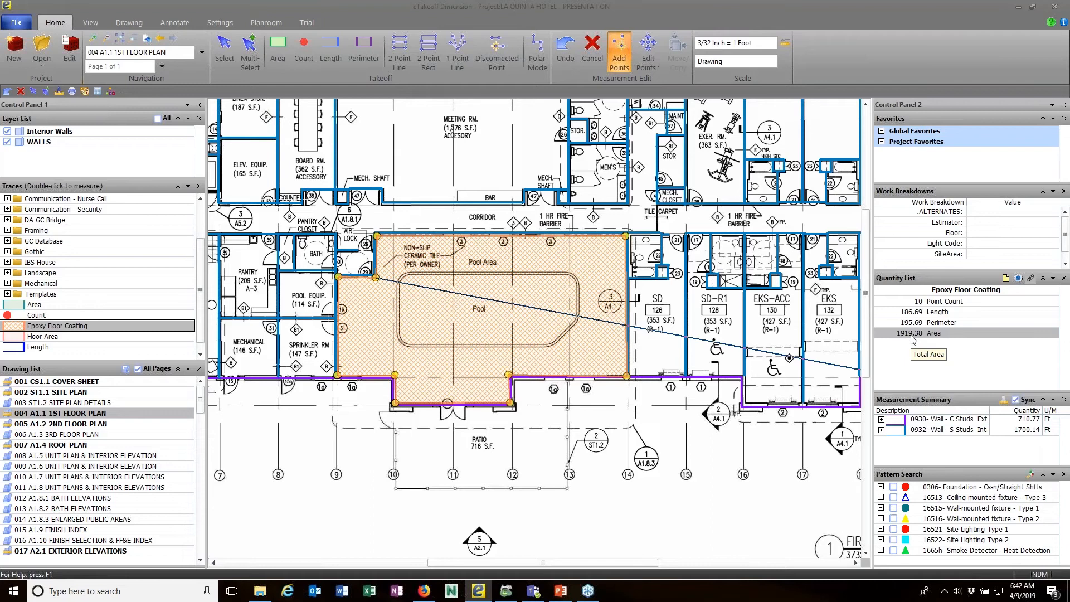
click(410, 273)
click(451, 300)
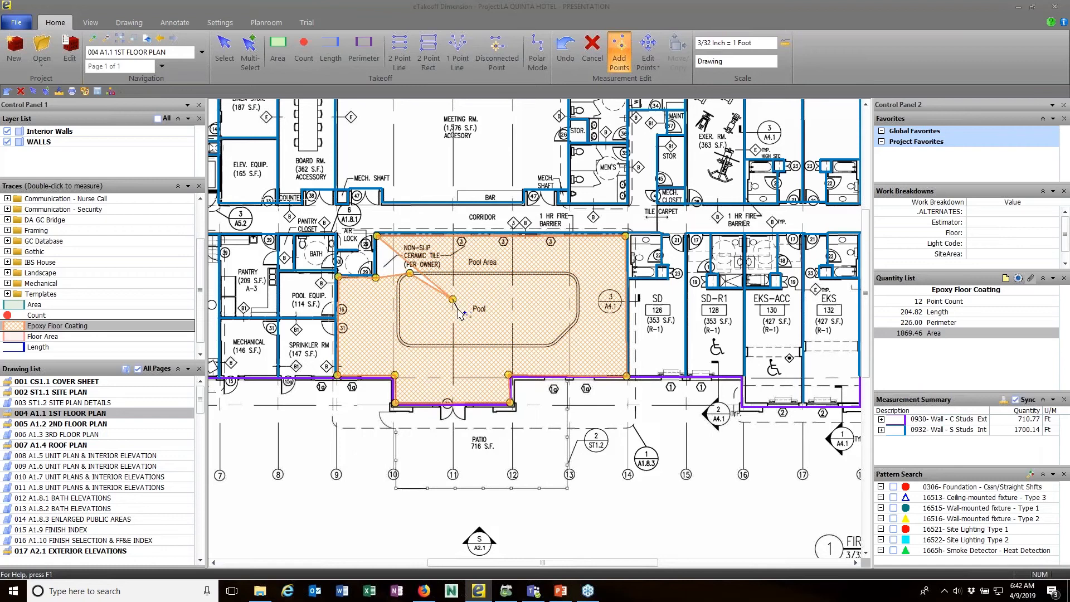
key(BackSpace)
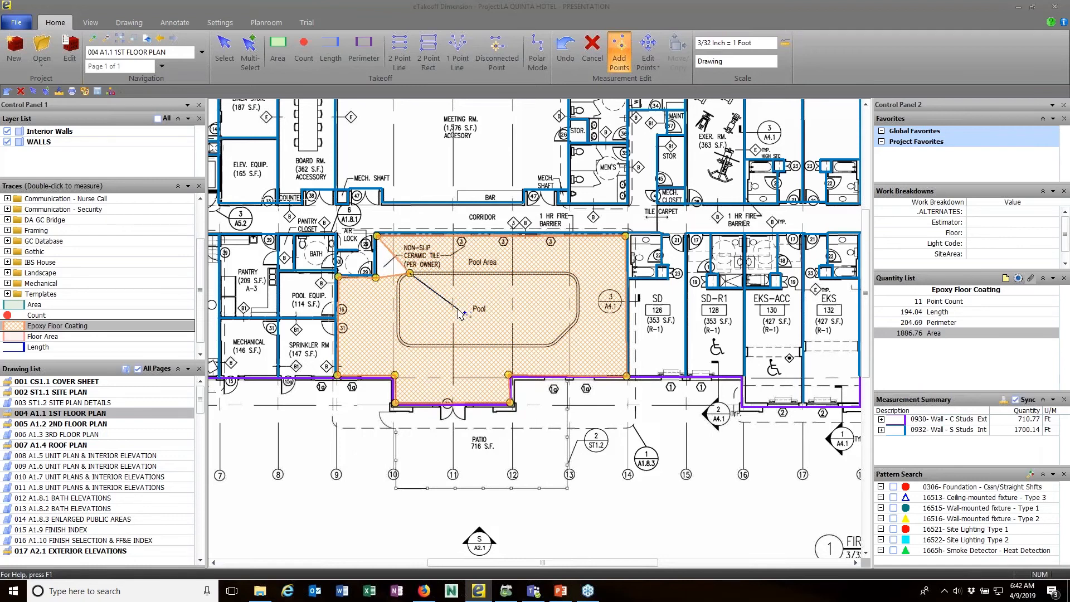
key(BackSpace)
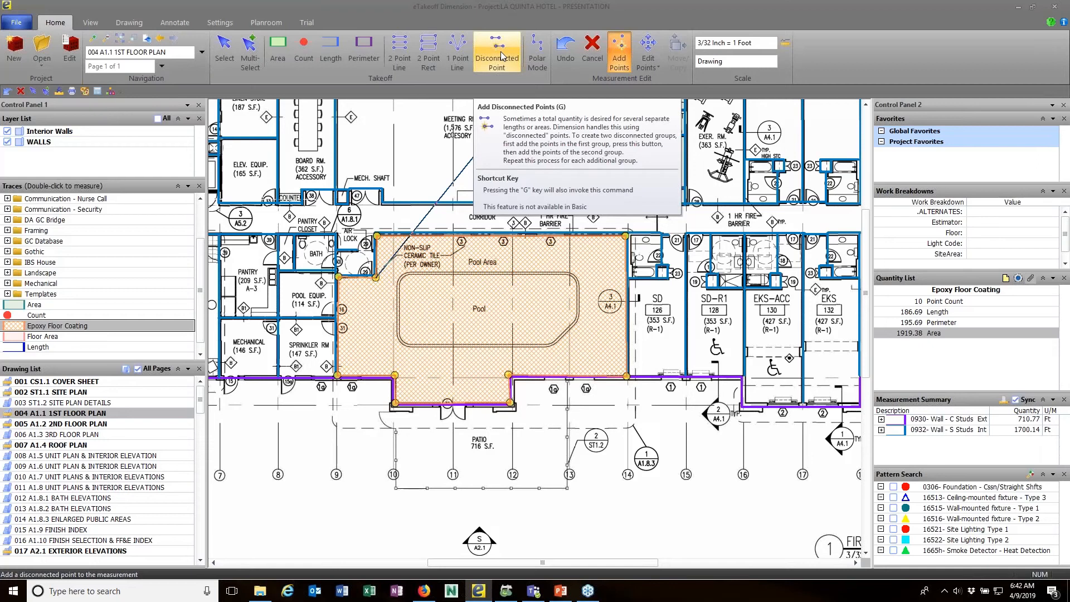
Step: Begin a disconnected point group on the pool's outer edge and trace its upper-left rounded corner counterclockwise as an arc
click(502, 56)
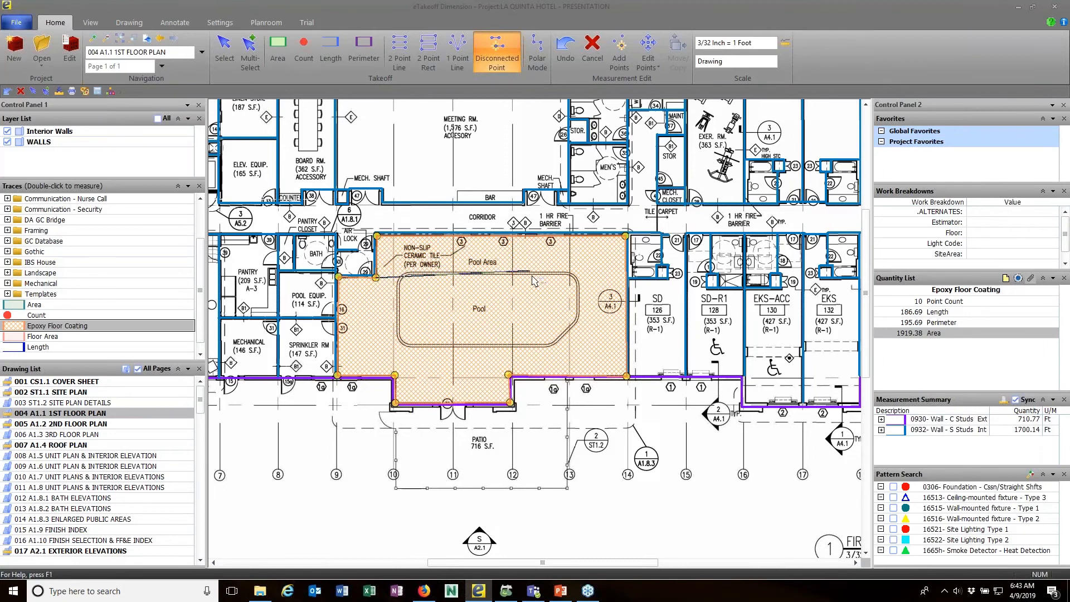
scroll(549, 275, up, 3)
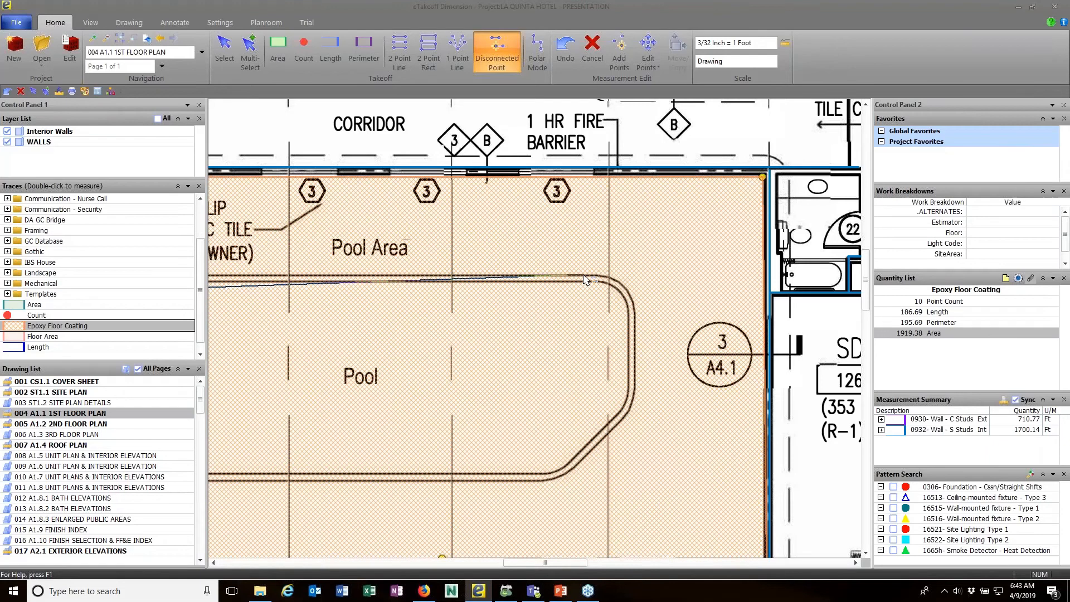
middle_drag(429, 311, 553, 309)
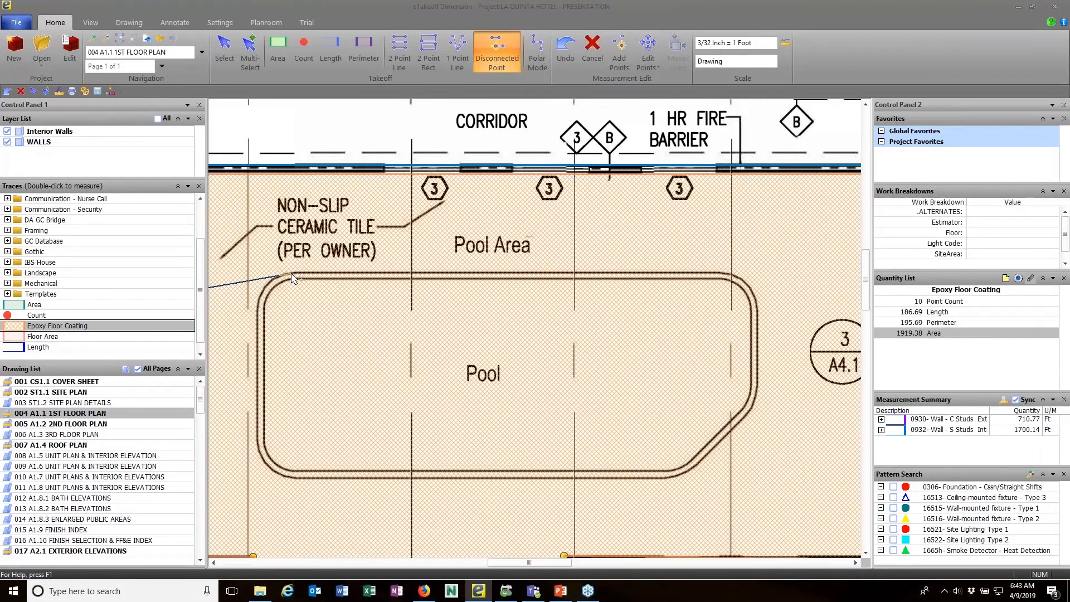
click(291, 273)
click(265, 285)
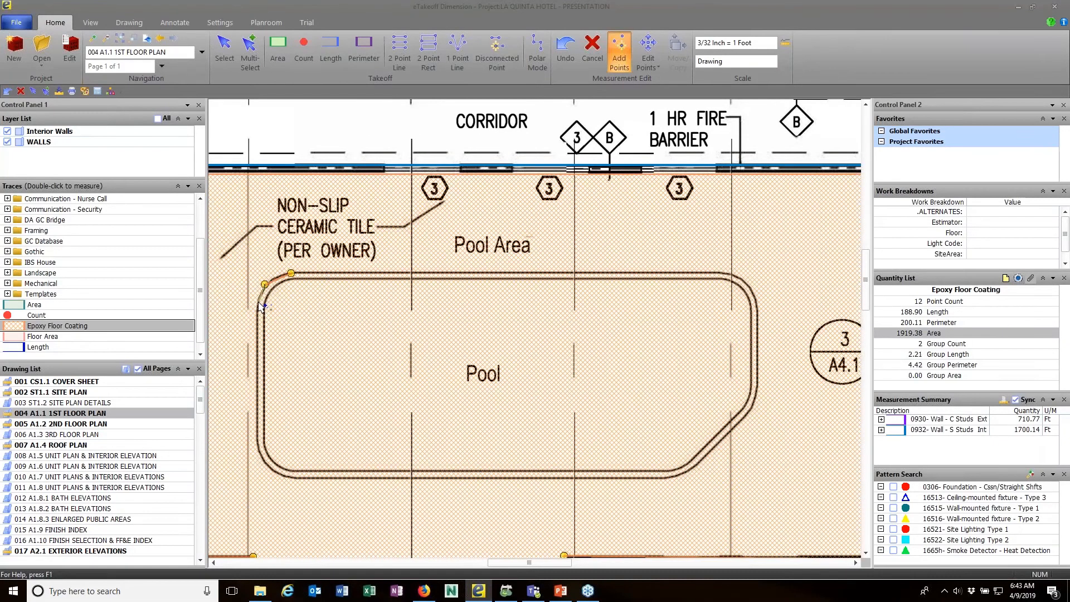
click(258, 301)
key(a)
Step: Continue the pool cutout down the left edge and along the bottom edge, tracing the lower-left corner and the start of the angled edge as arcs
click(255, 440)
click(268, 464)
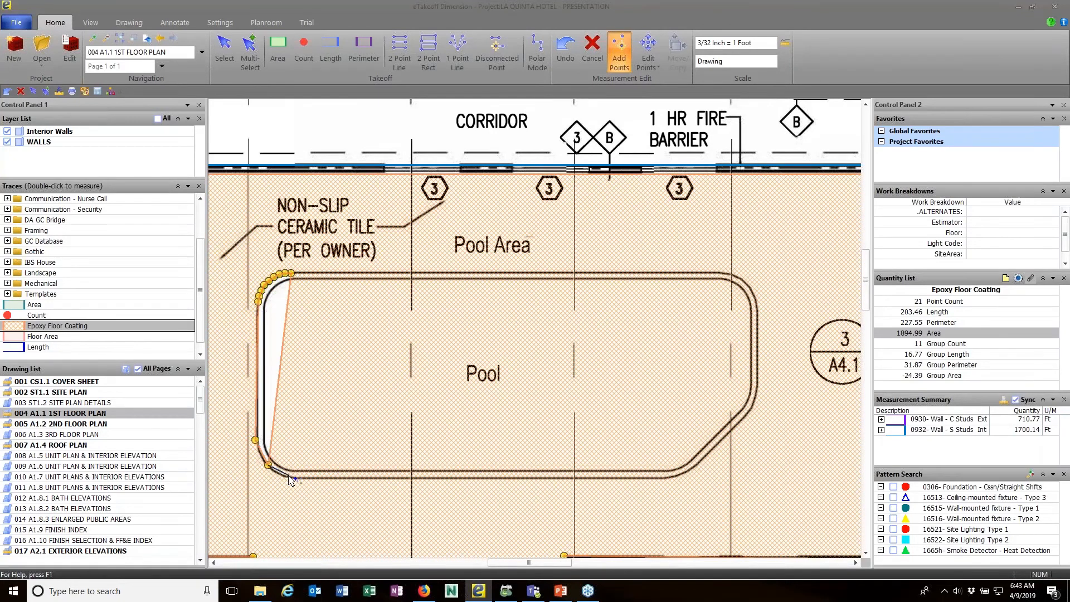
click(287, 477)
key(a)
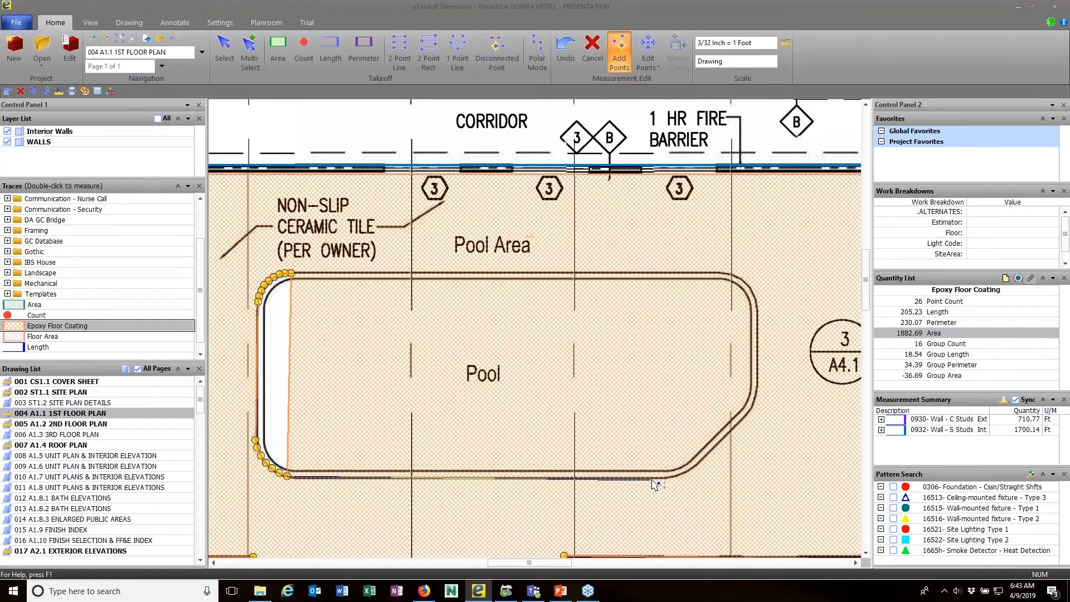
click(666, 477)
click(685, 472)
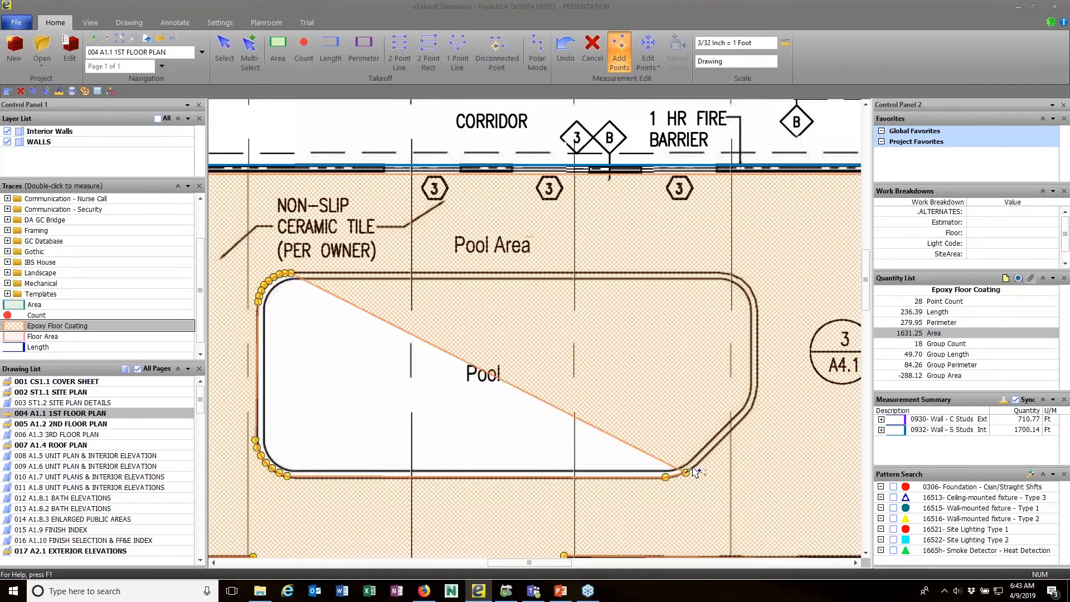
key(a)
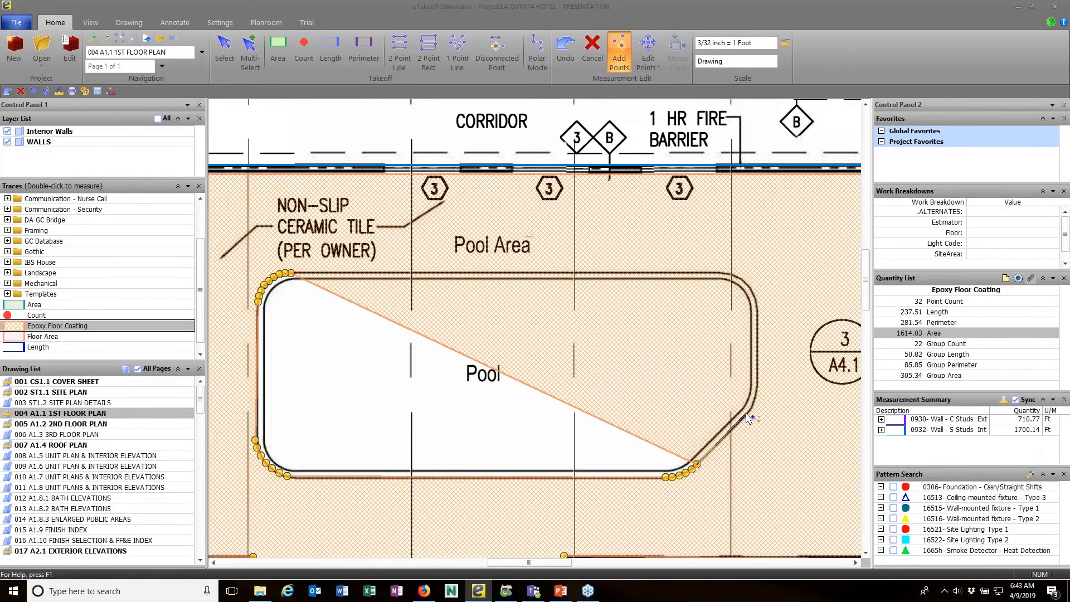
Step: Finish the pool cutout along the angled edge and right side, tracing the lower-right bend as an arc and rounding the upper-right corner
click(746, 413)
click(755, 401)
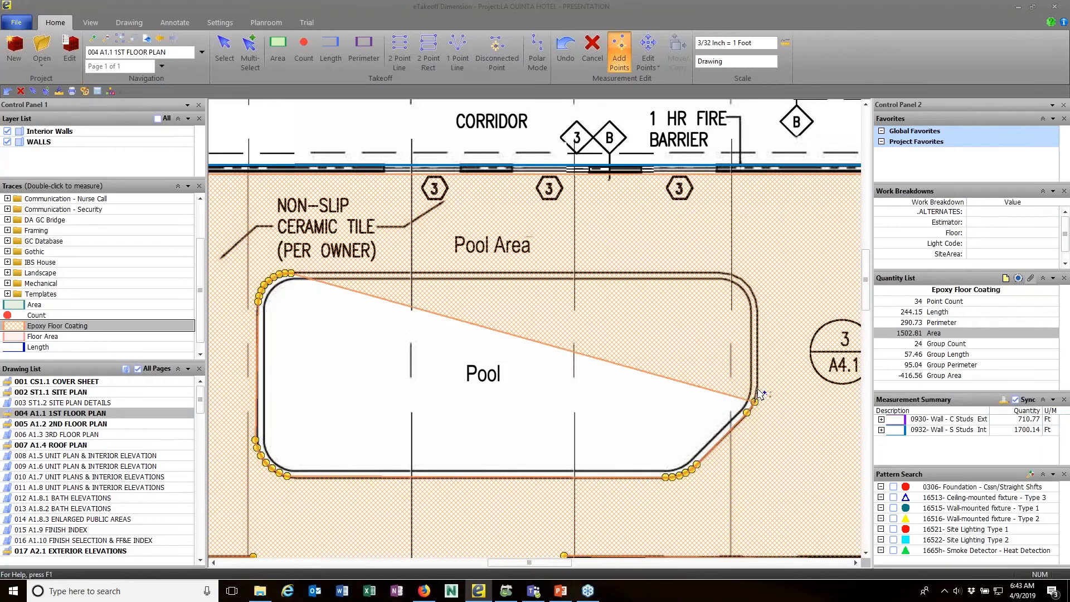
click(757, 388)
key(a)
click(756, 307)
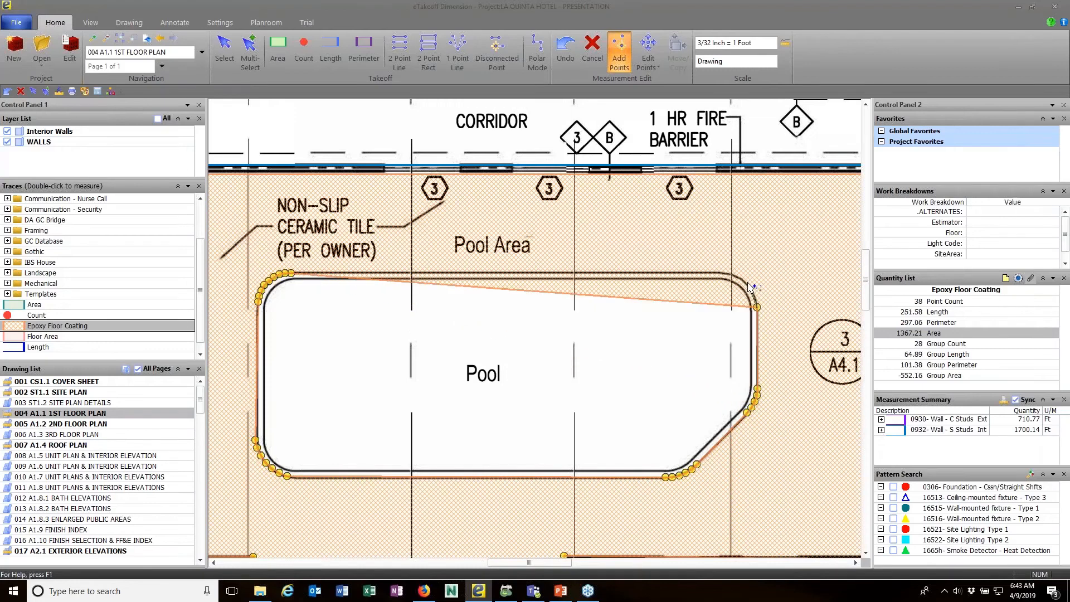
click(745, 282)
click(727, 273)
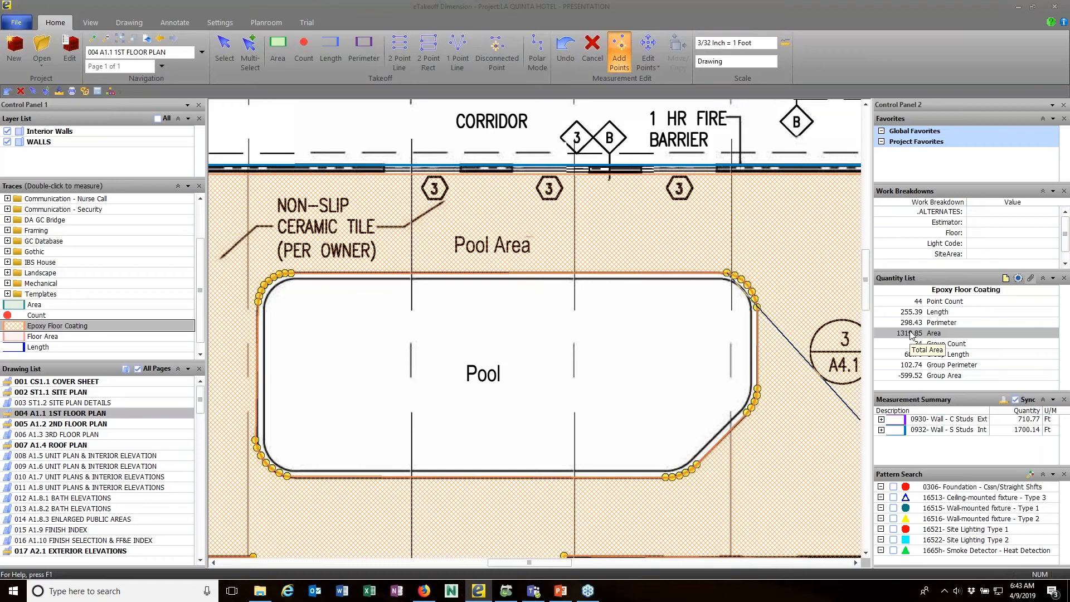
Step: End the Epoxy Floor Coating measurement and name it Pool Deck
key(Escape)
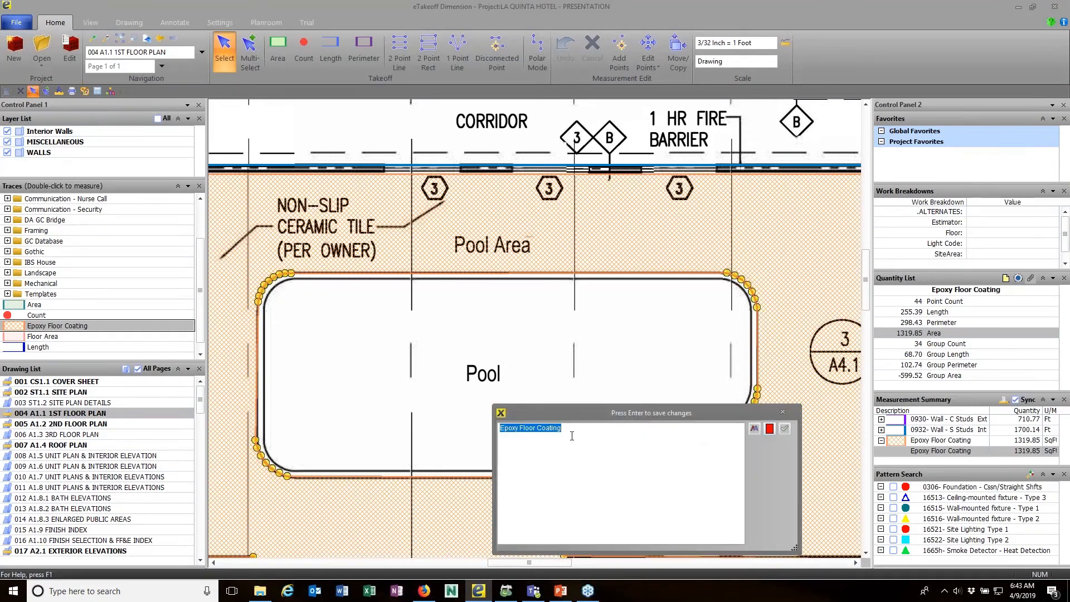
text(Pool)
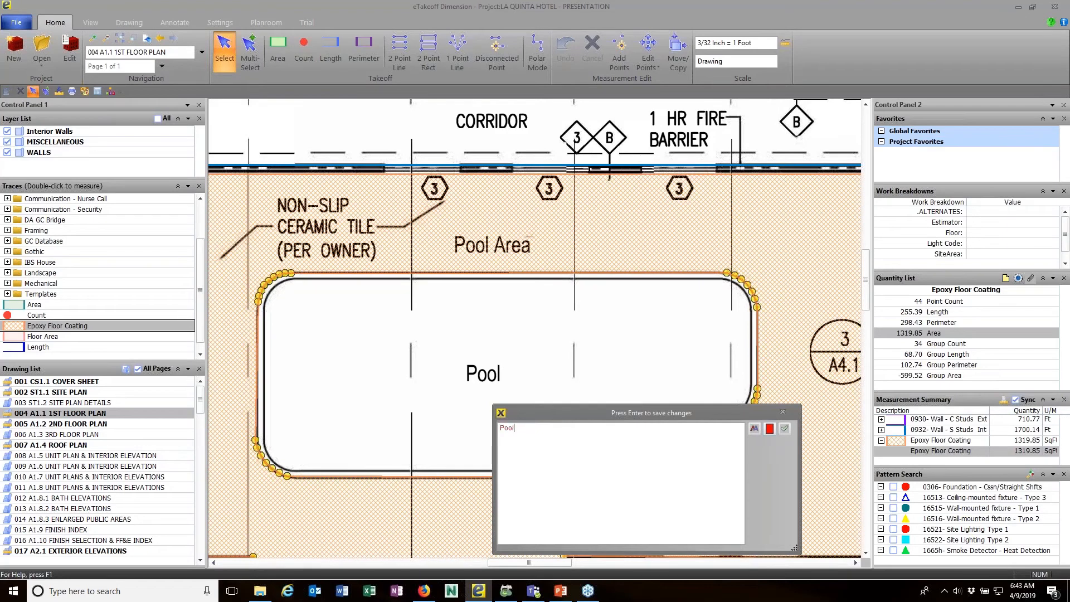
text( Dc)
key(BackSpace)
text(eck)
key(Return)
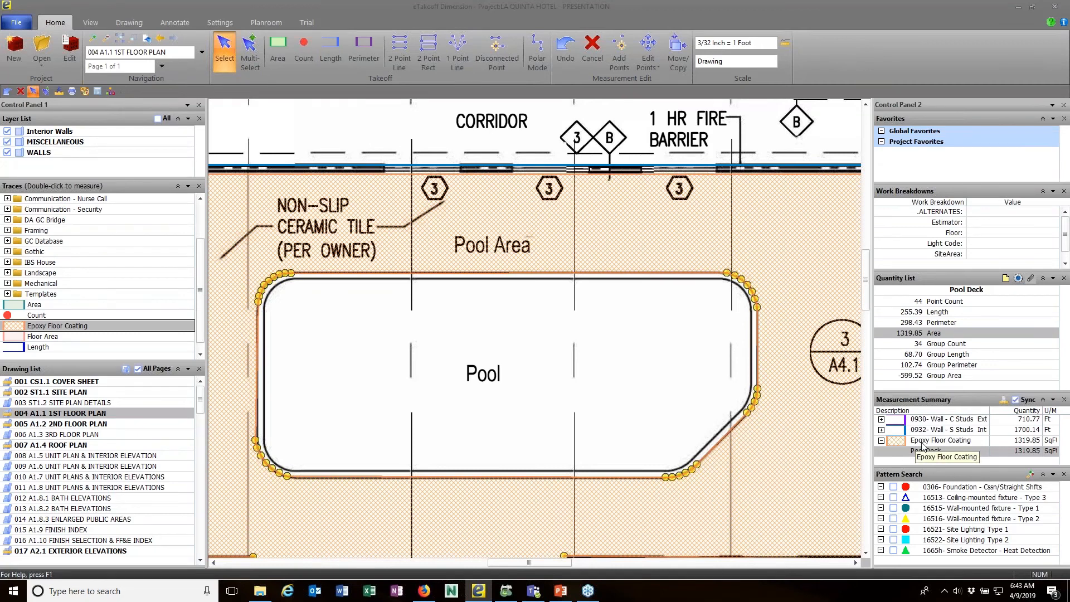
Step: Start a new Epoxy Floor Coating measurement in two-point rectangle mode and cover the Mechanical, Pool Equip. and Sprinkler rooms
scroll(715, 372, down, 4)
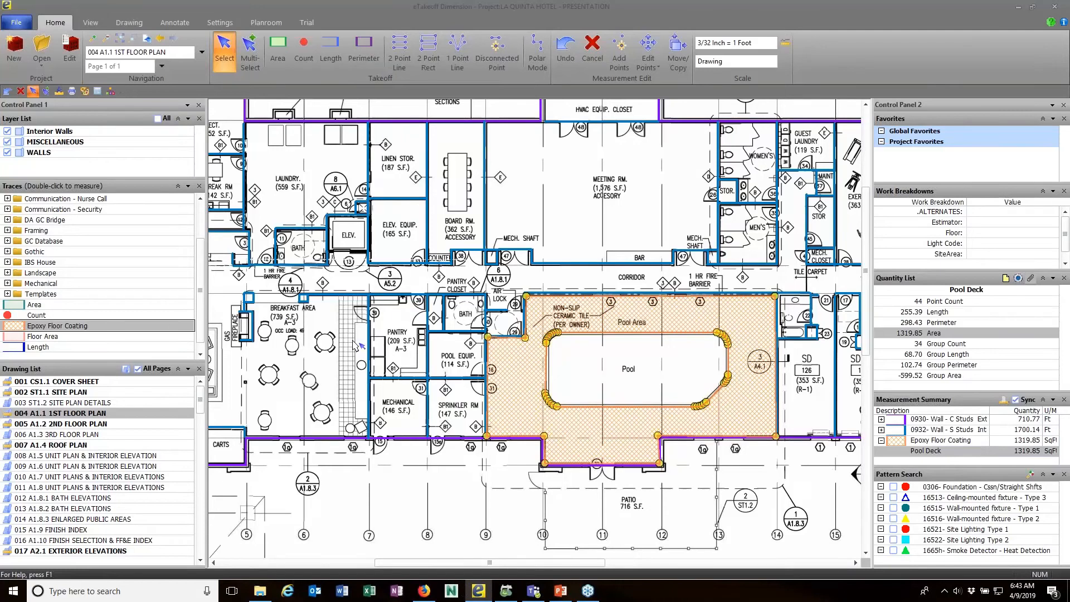
double_click(58, 328)
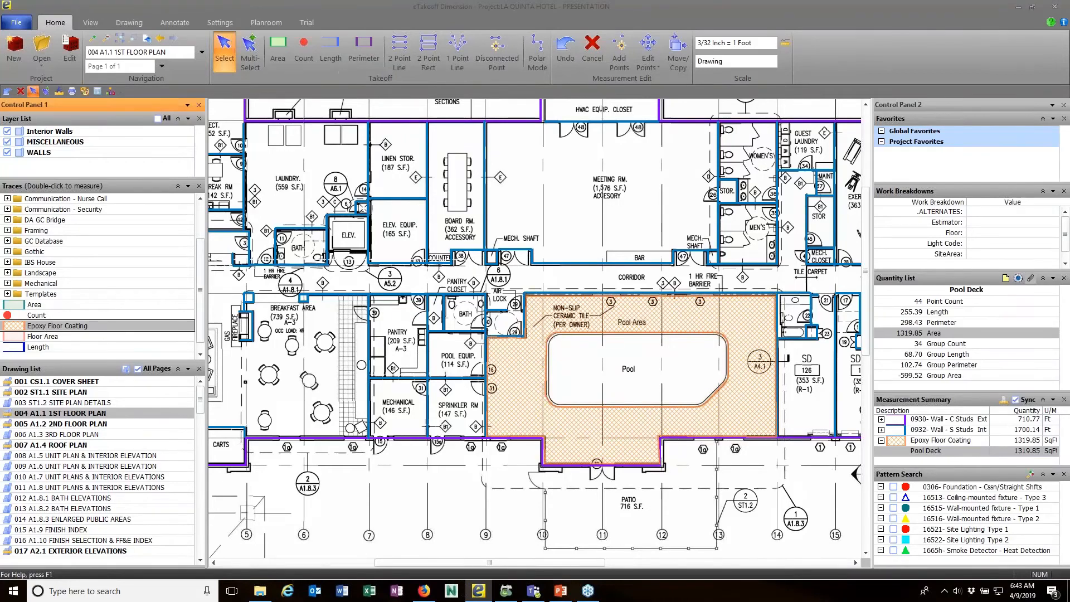
click(429, 58)
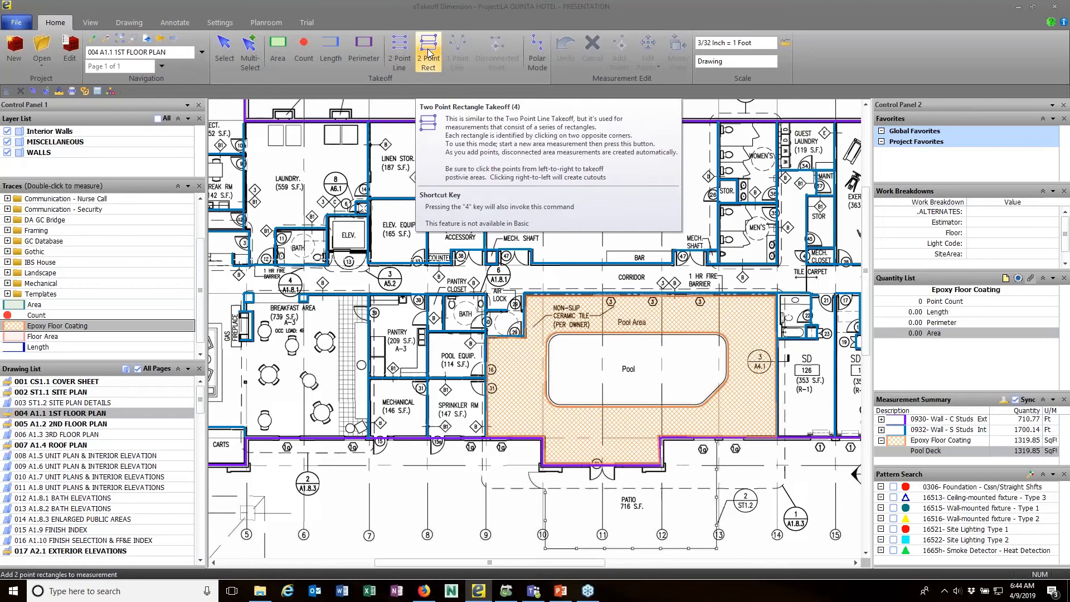
click(429, 54)
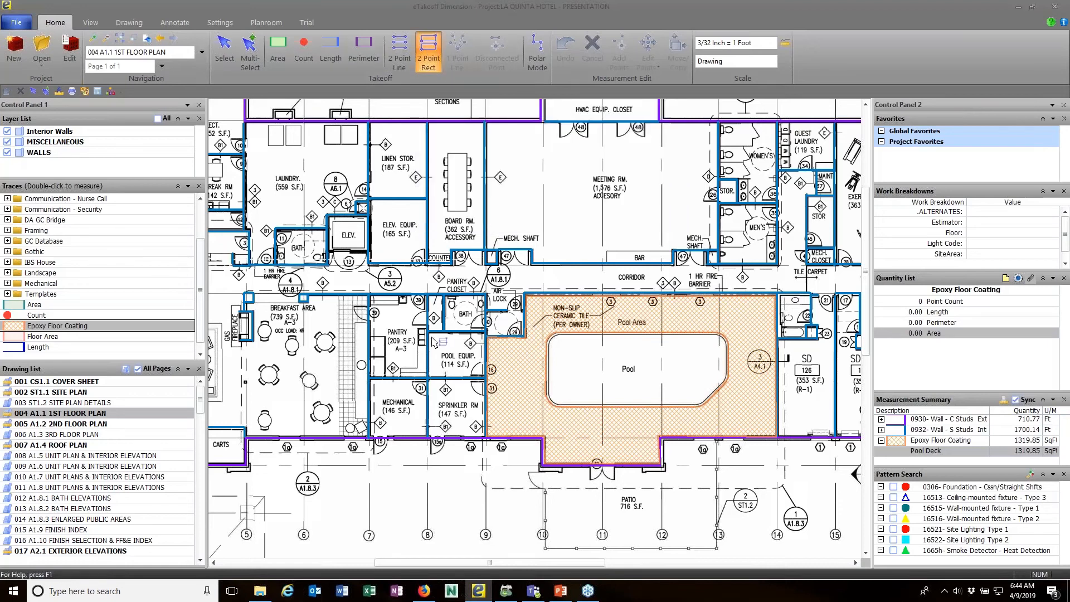
click(369, 379)
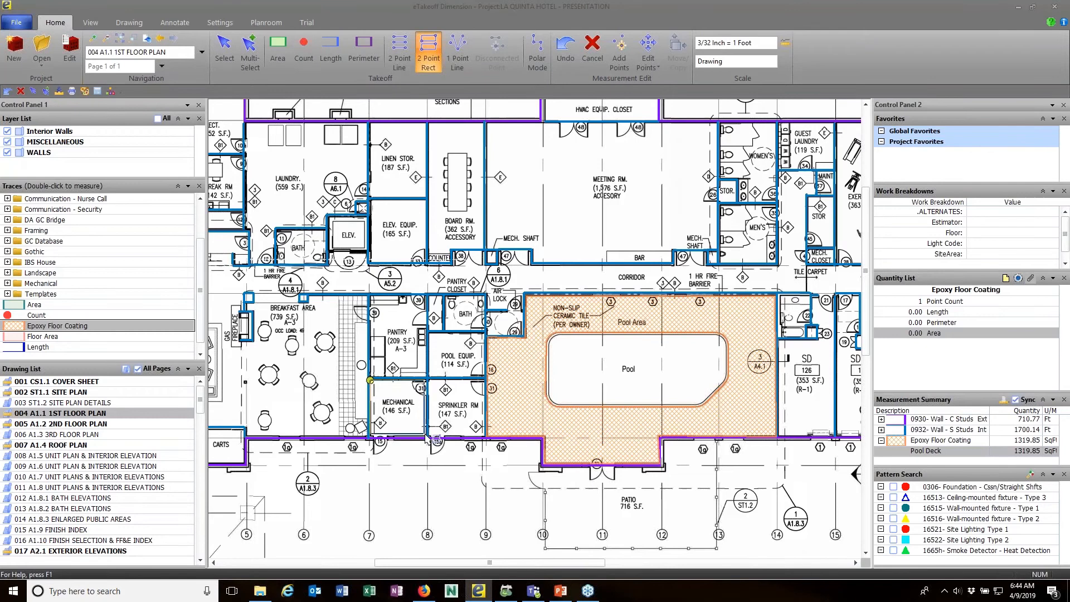
click(426, 434)
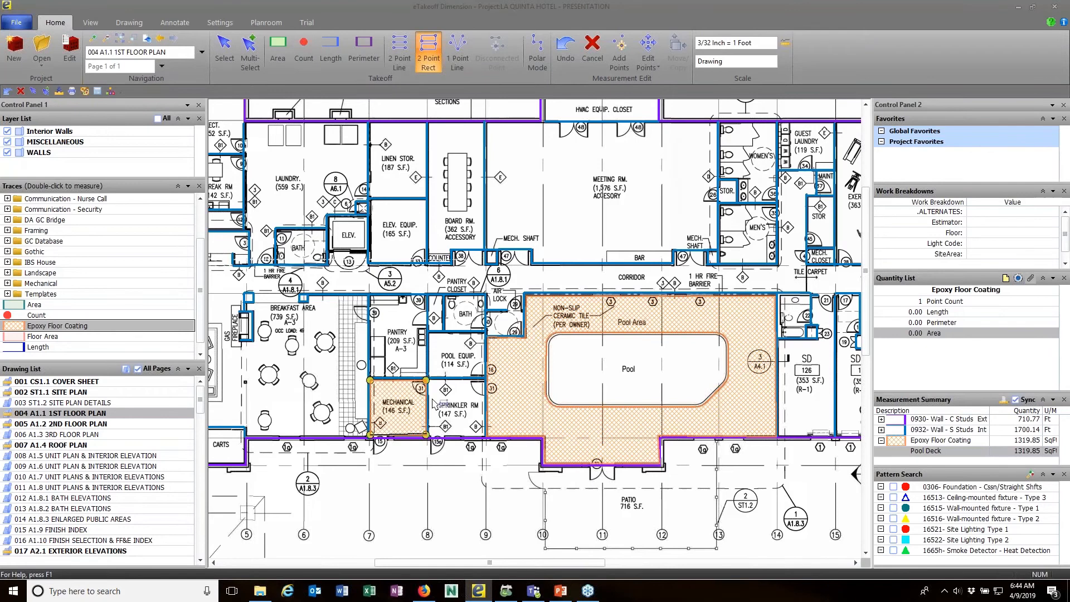
click(430, 335)
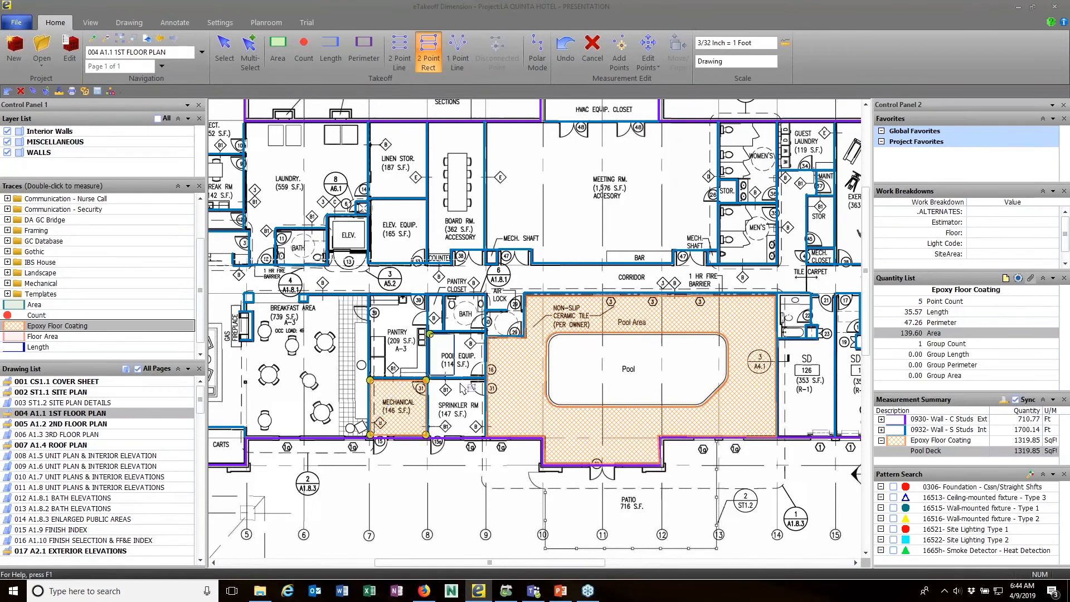
click(484, 436)
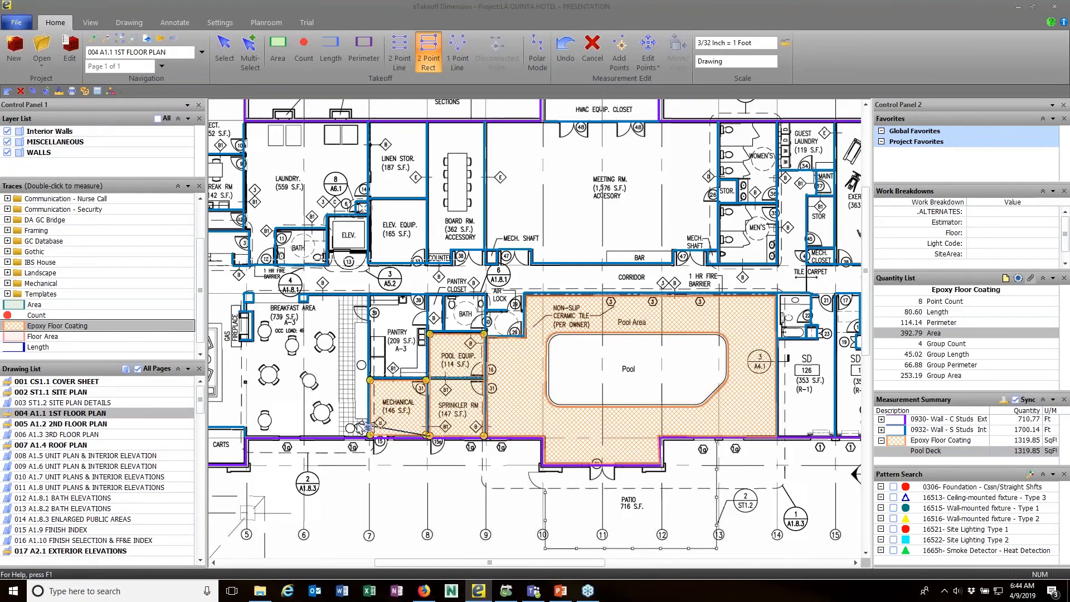
Step: End the room measurement, name it Mech Rooms and check its entry under Epoxy Floor Coating in the measurement summary
key(Return)
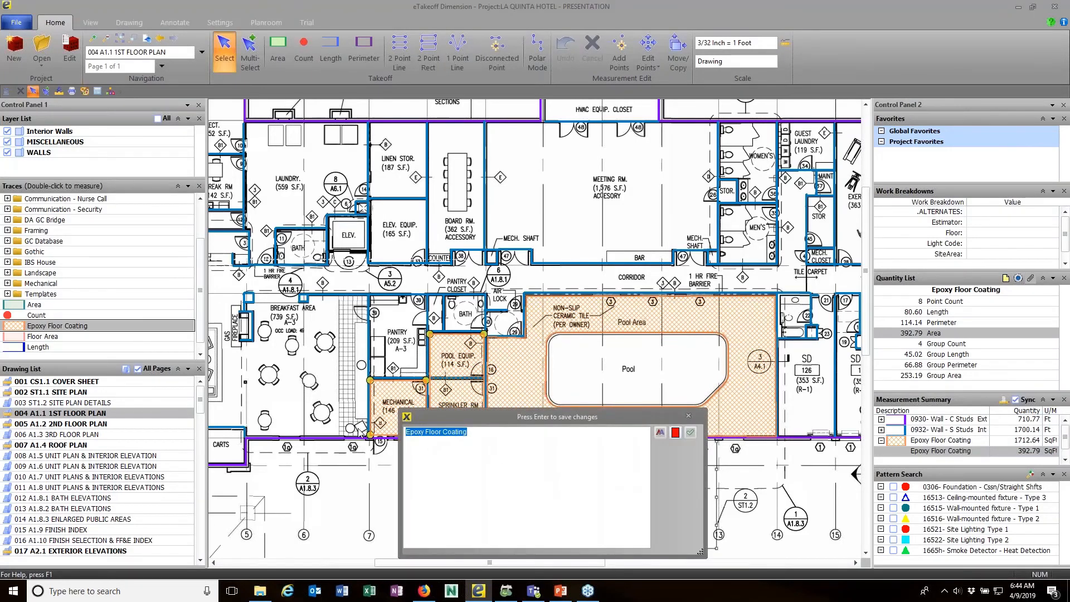
text(Mech)
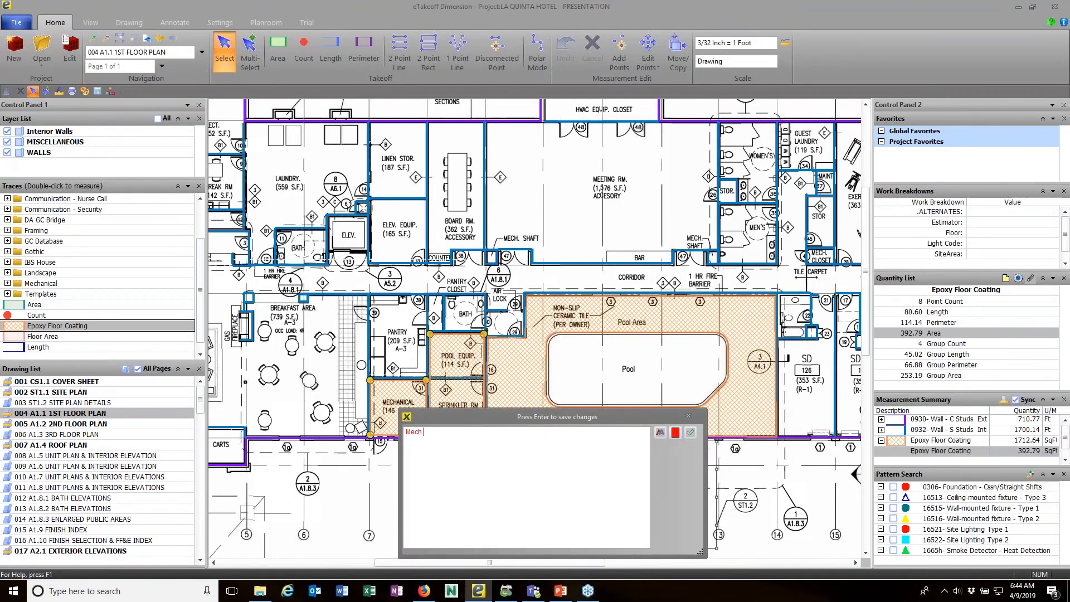
text( Rooms)
key(Return)
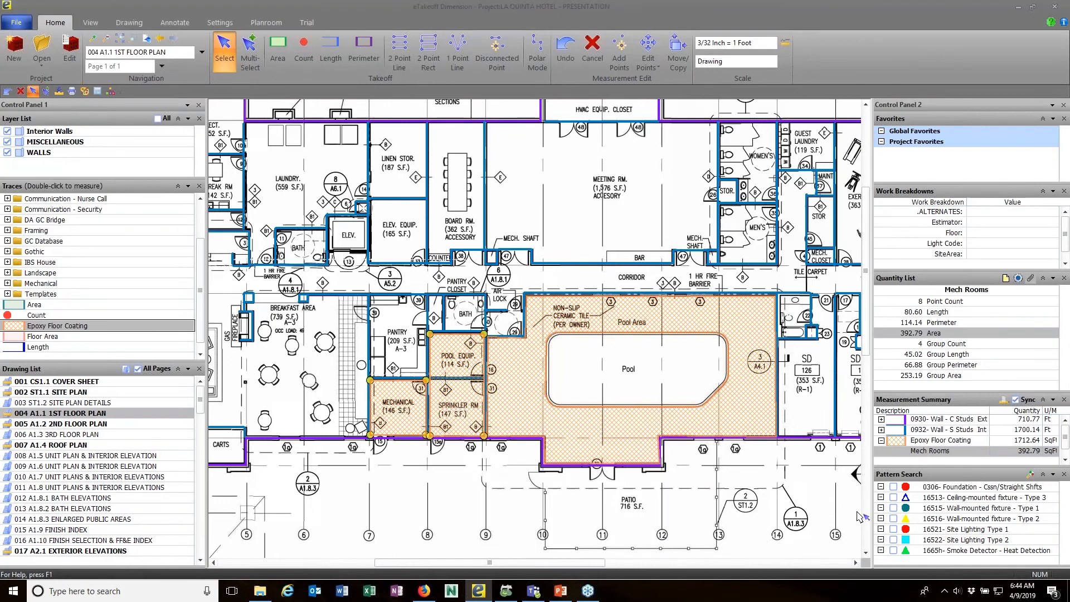
scroll(938, 435, down, 1)
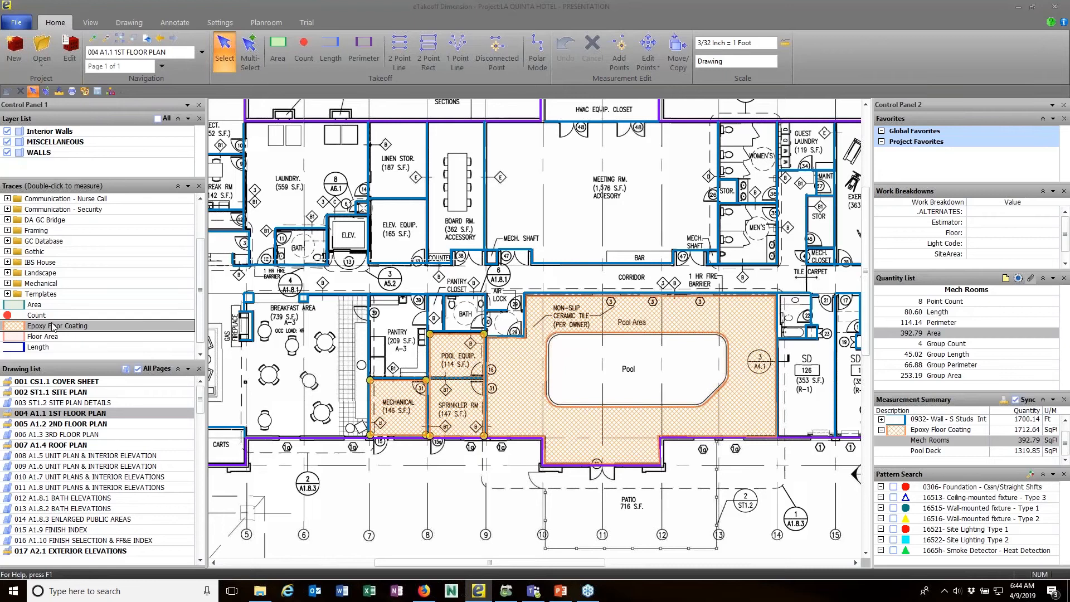
Step: Open drawing 005 A1.2 2ND FLOOR PLAN and enlarge the layer list to show all its layers
double_click(81, 425)
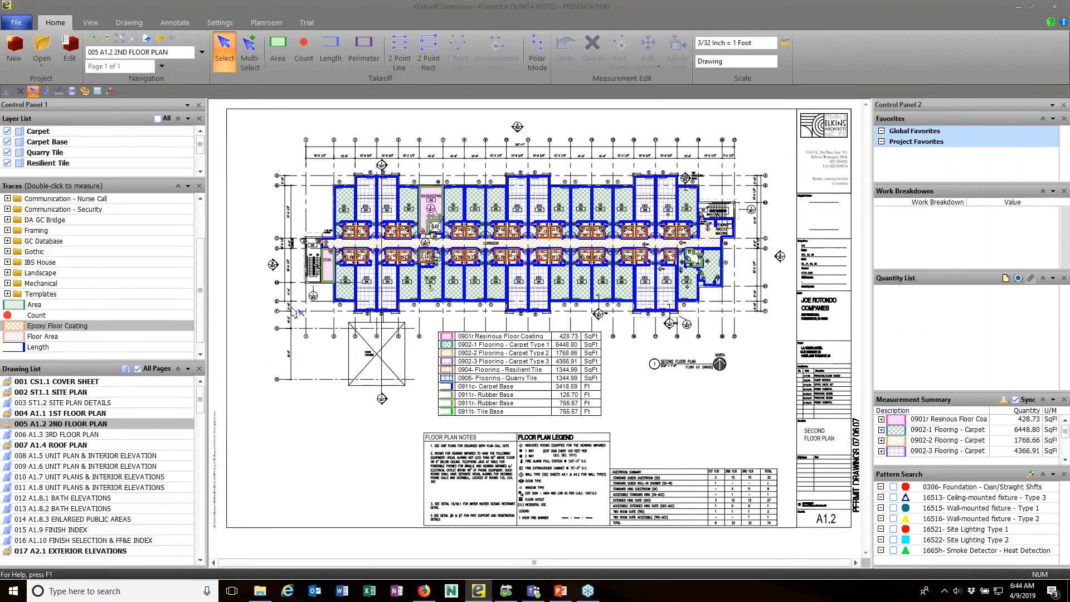
click(101, 177)
drag(101, 177, 101, 216)
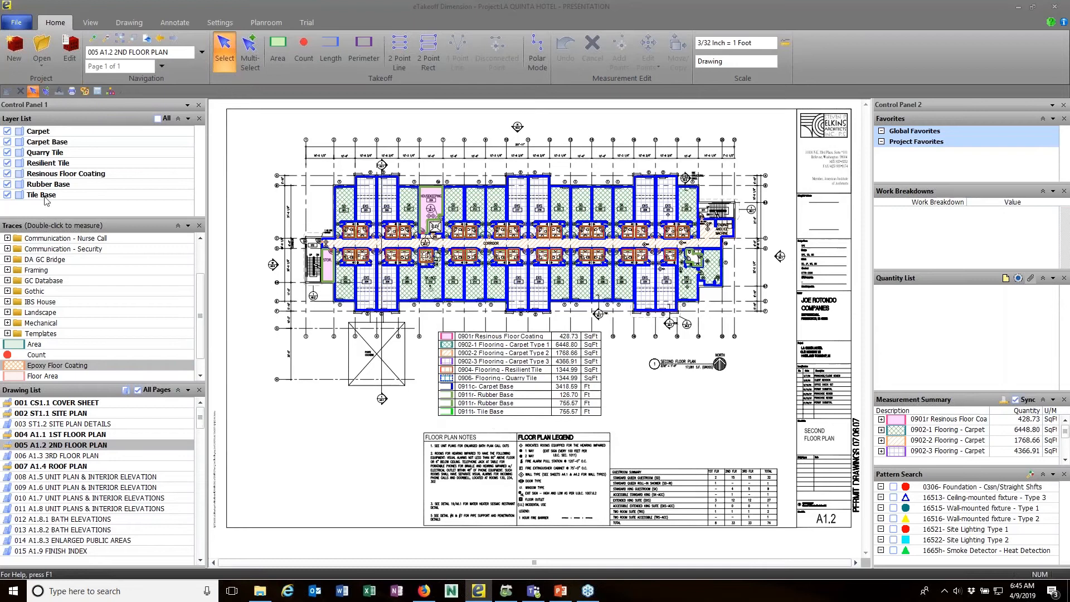
Step: Hide the Tile Base, Rubber Base, Resinous Floor Coating, Resilient Tile, Quarry Tile and Carpet Base layers, leaving only Carpet visible
click(7, 195)
click(7, 184)
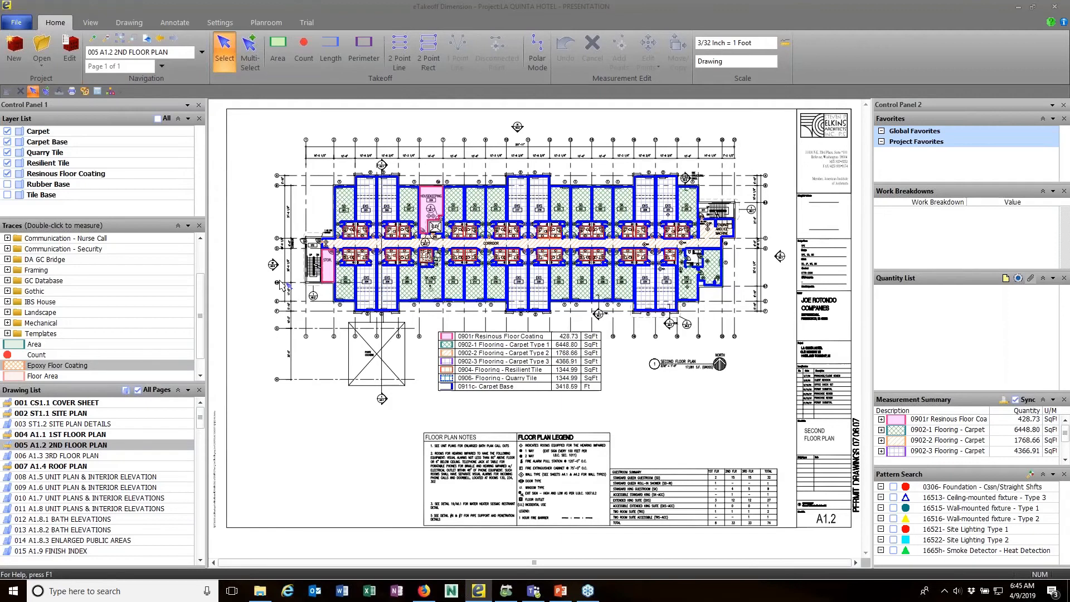
click(7, 173)
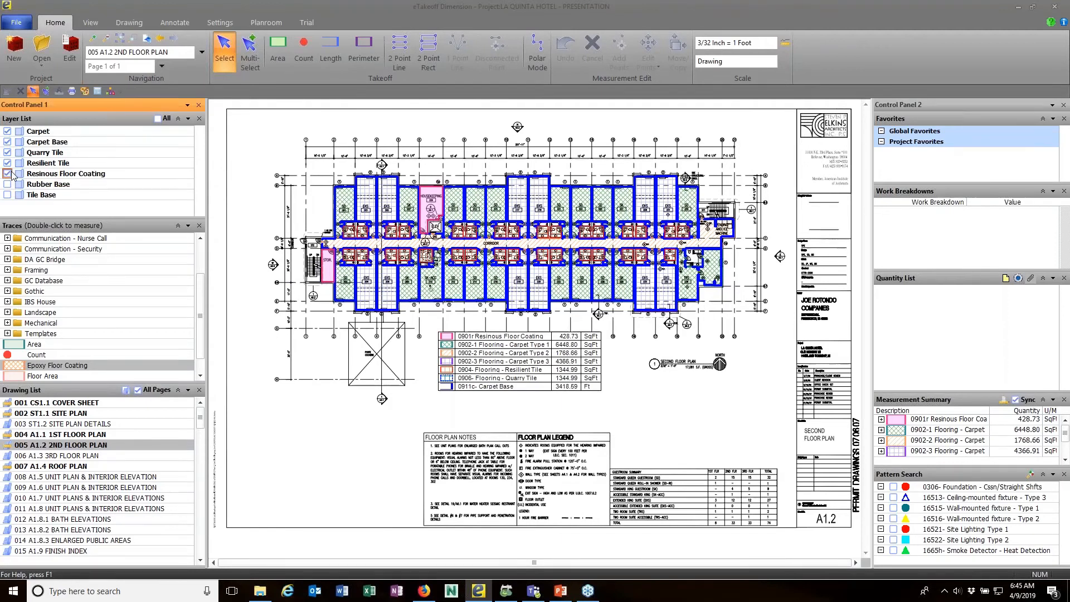
click(7, 162)
click(7, 152)
click(7, 141)
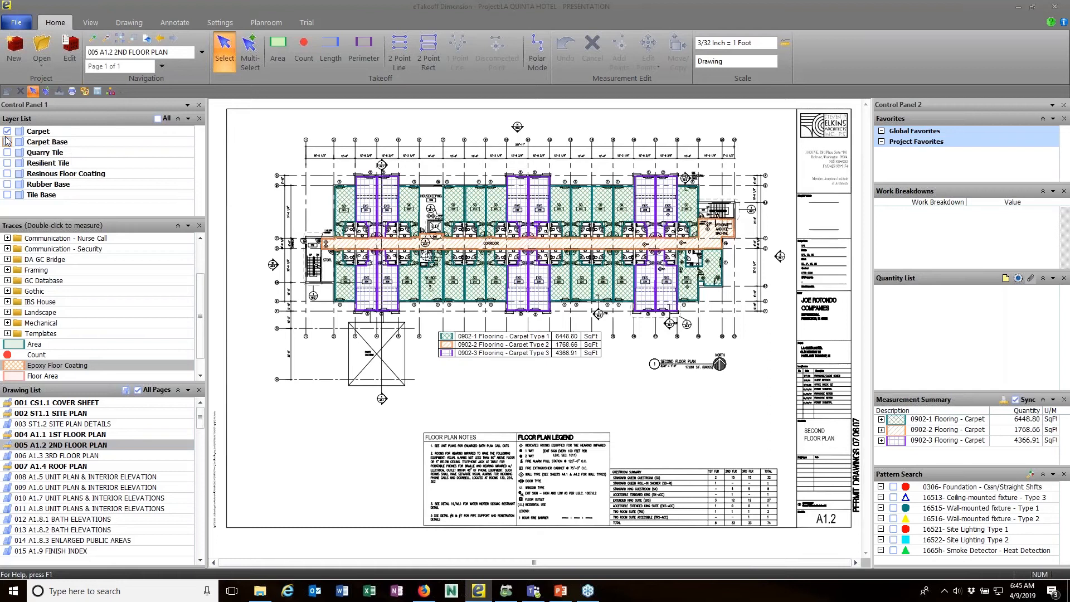
Step: Show only the Quarry Tile layer and inspect the work breakdowns of its bathroom flooring measurement
click(8, 132)
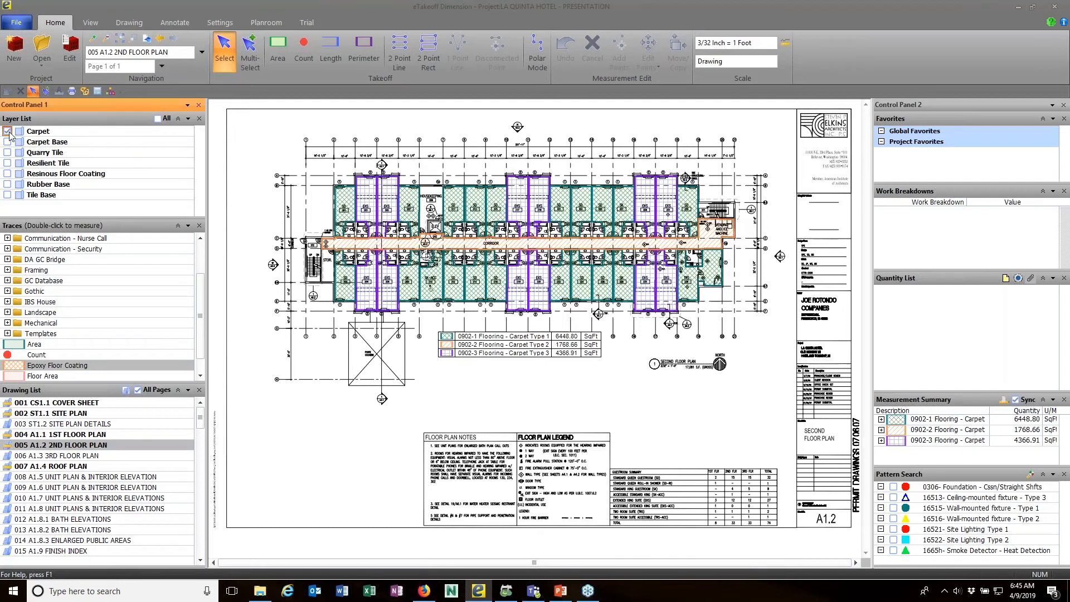
click(7, 152)
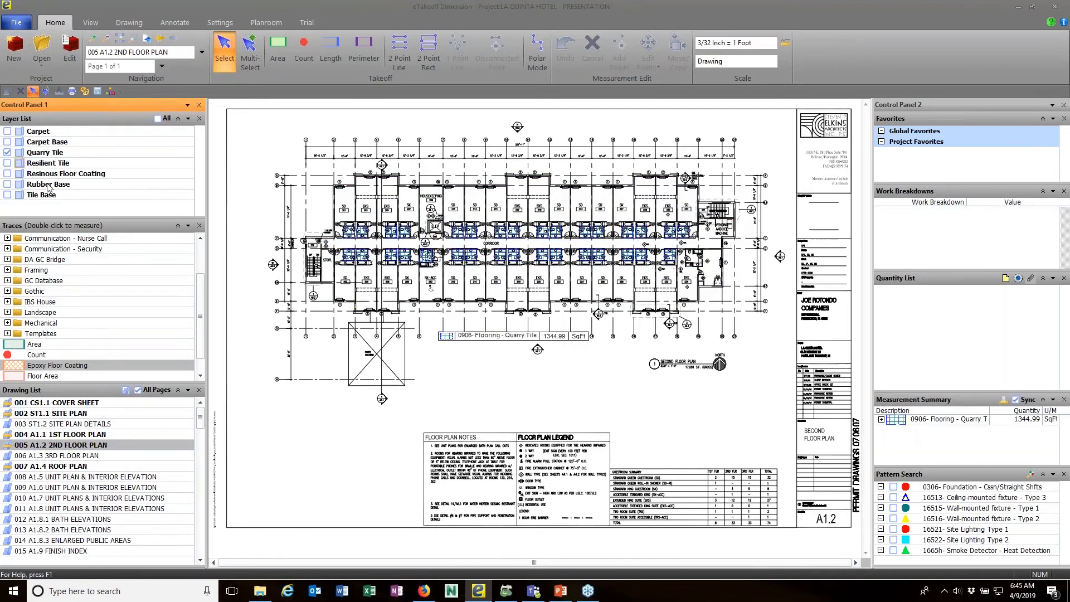
scroll(359, 231, up, 5)
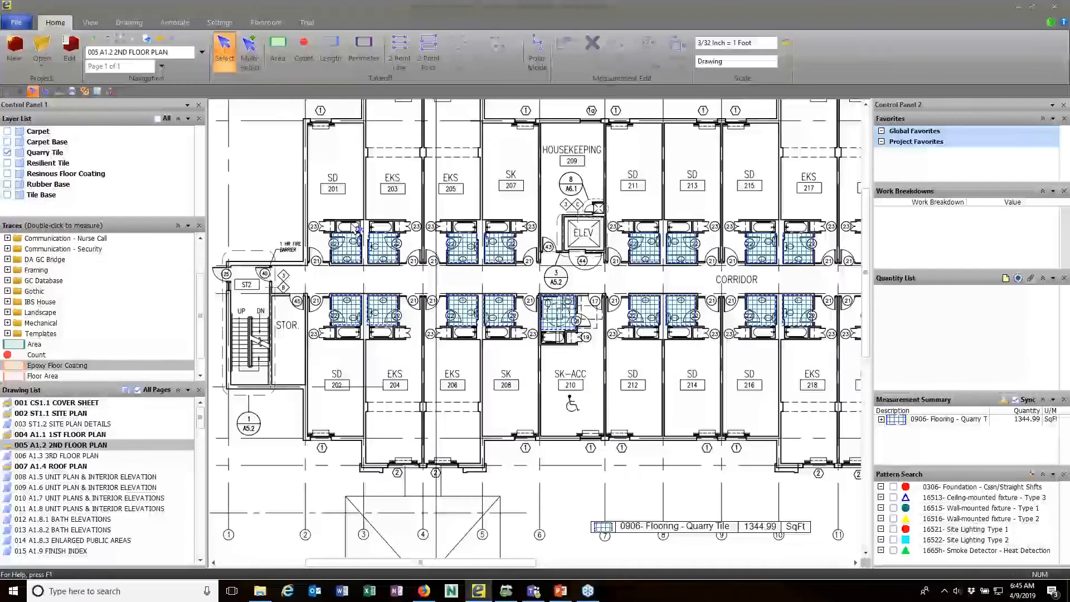
click(355, 264)
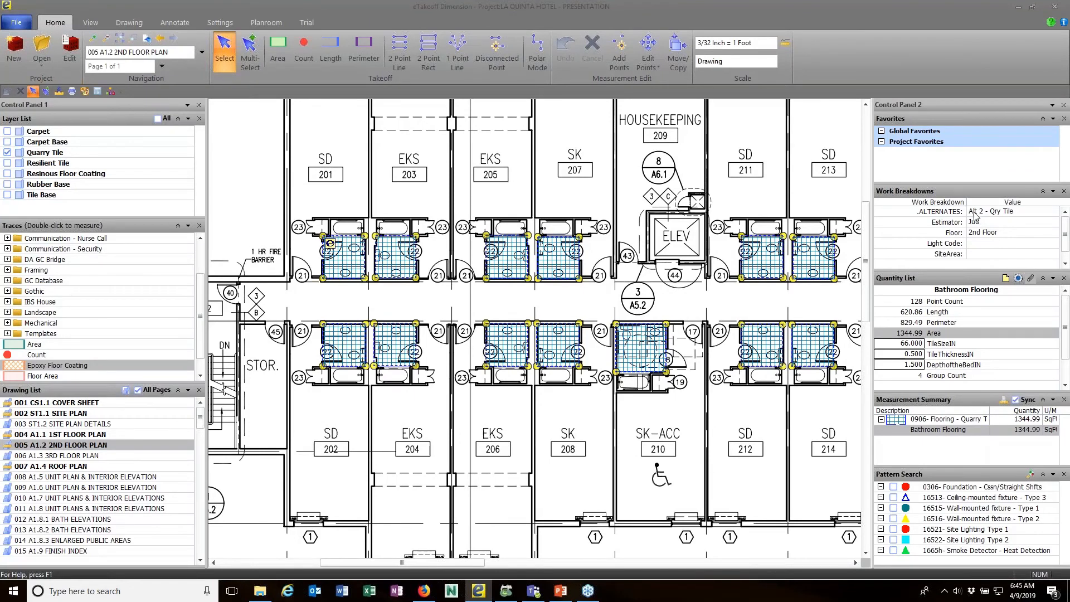
click(241, 205)
Step: Replace the Quarry Tile layer with the Resilient Tile layer and inspect the work breakdowns of its bathroom flooring
click(8, 152)
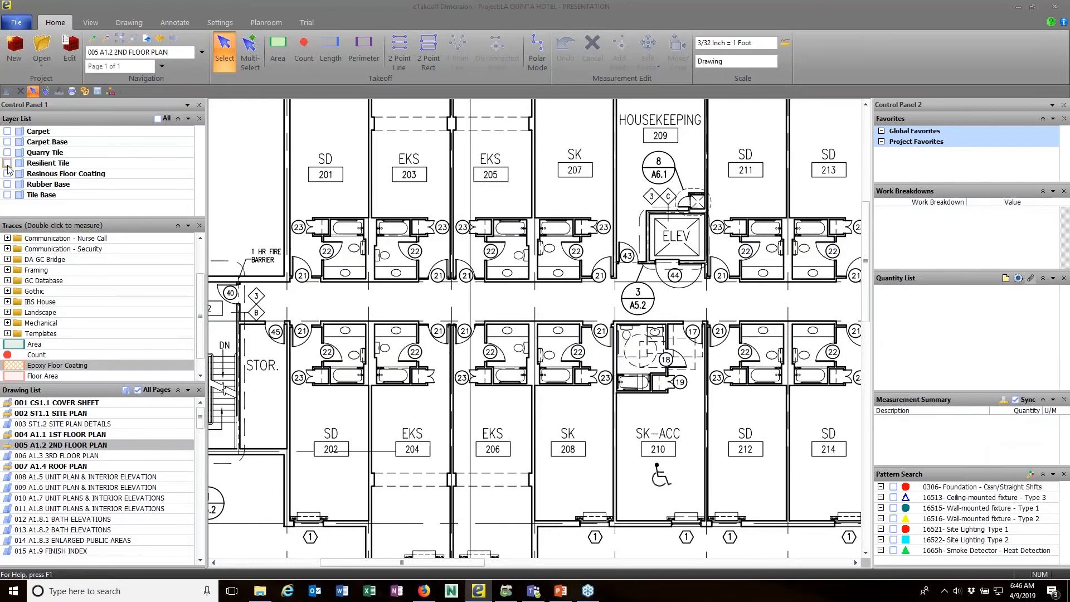
click(8, 163)
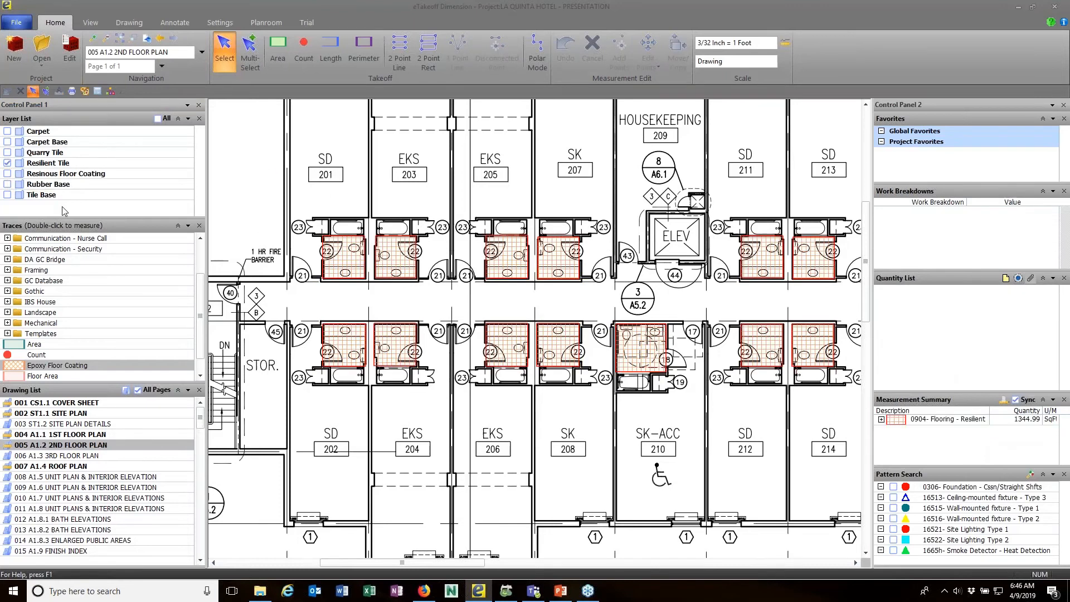
click(352, 258)
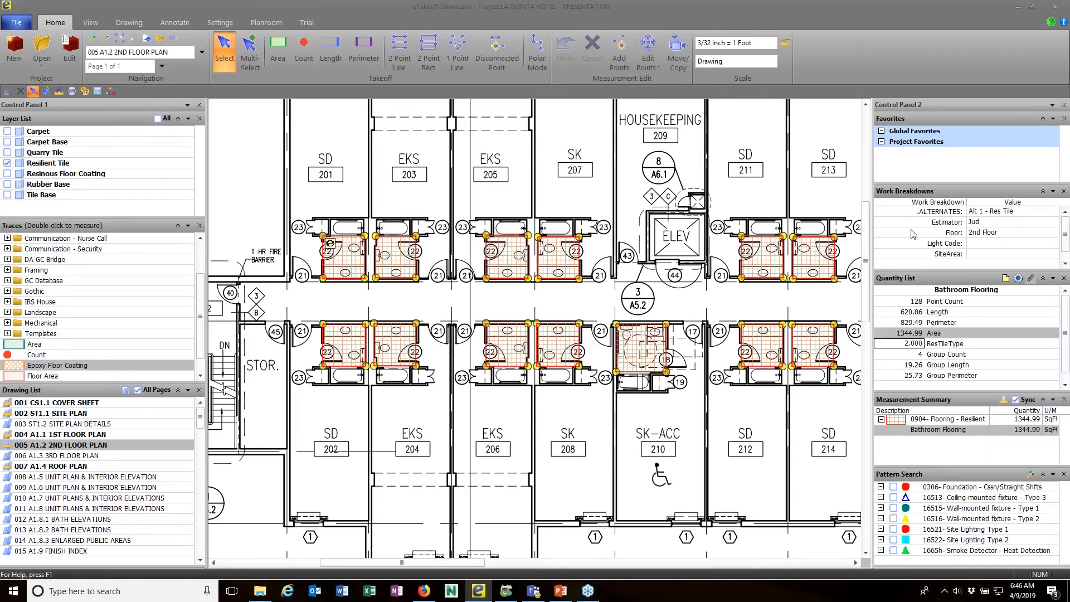
Step: Turn all the hidden flooring and base layers back on and view the whole second floor plan
click(7, 195)
click(7, 184)
click(8, 173)
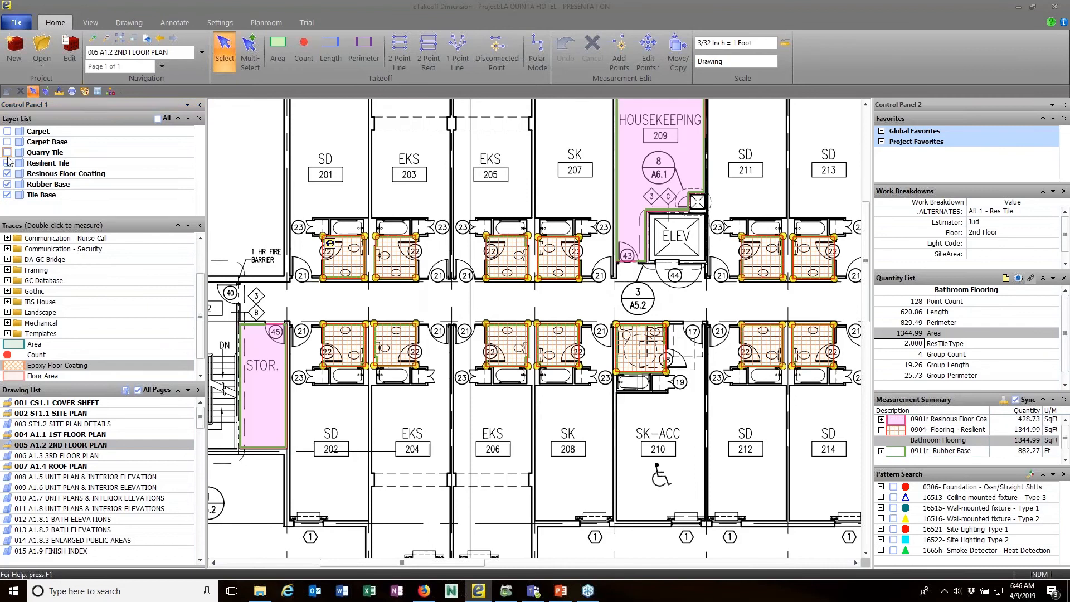
click(7, 153)
click(7, 141)
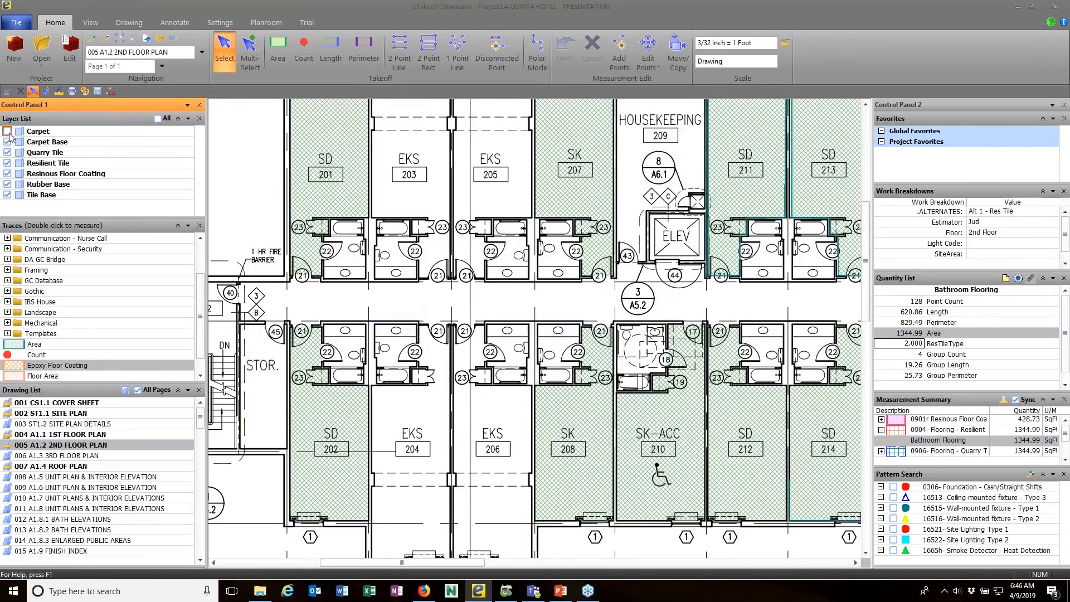
click(8, 130)
scroll(318, 243, down, 5)
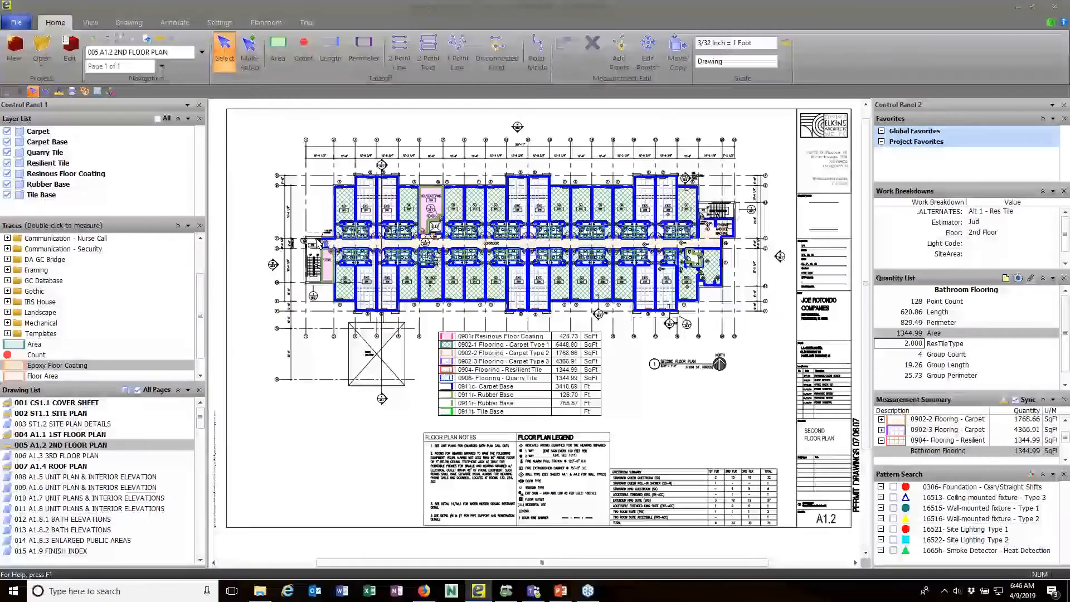
Step: Deselect the bathroom flooring, look at drawing 006 A1.3 3RD FLOOR PLAN and return to the 2ND FLOOR PLAN
click(288, 212)
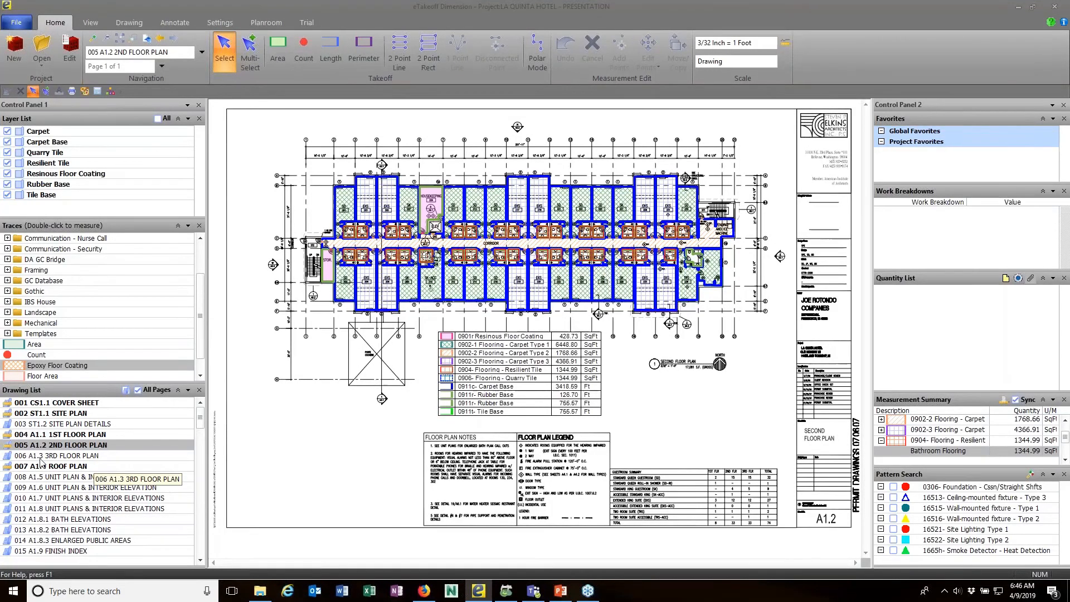
click(78, 459)
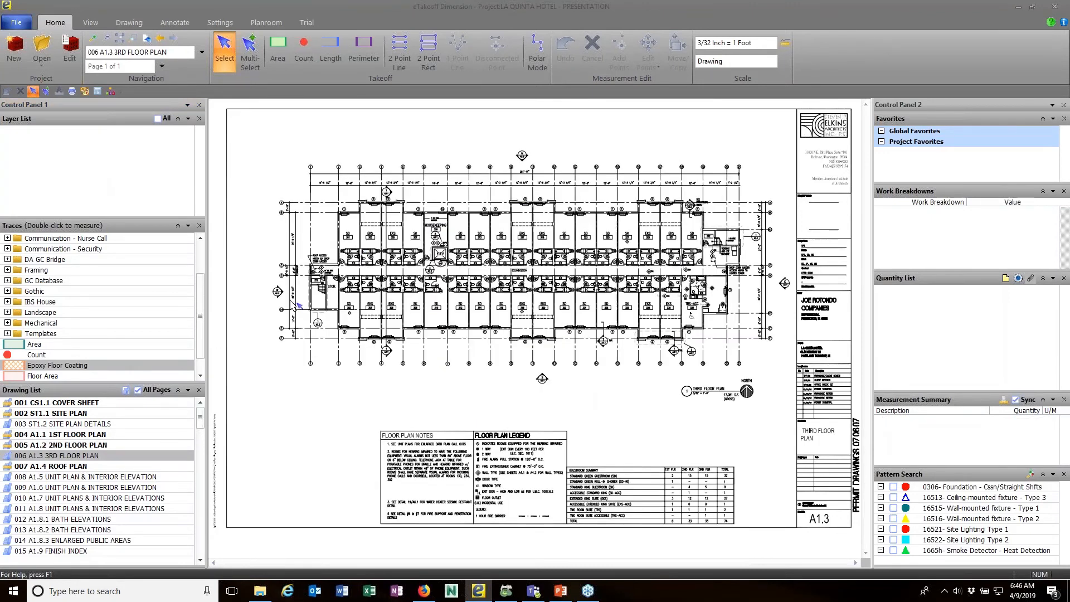
click(78, 444)
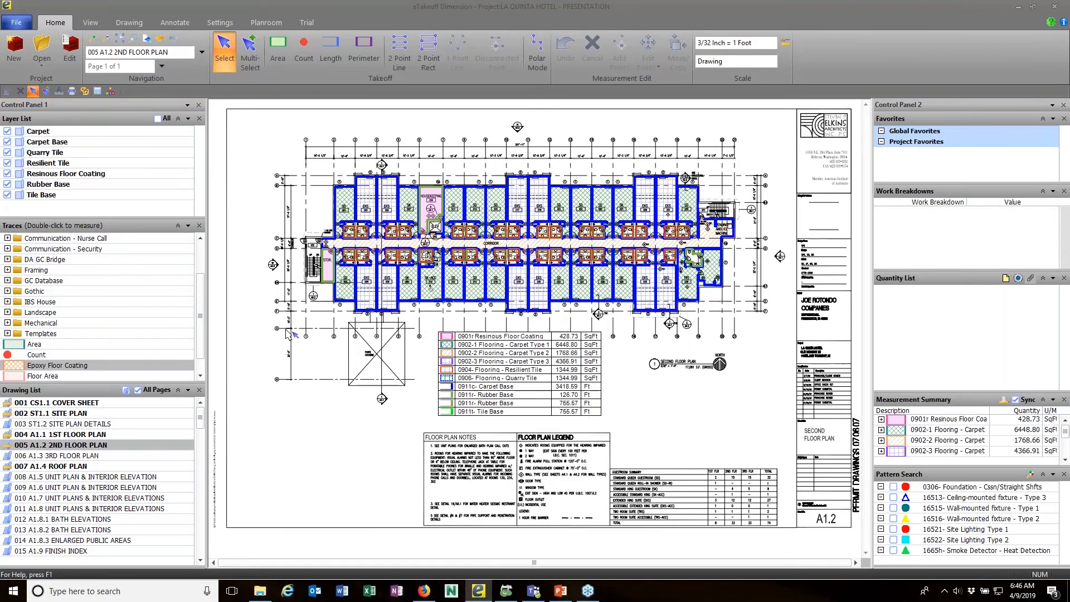
Step: Multi-select all takeoff measurements on the second floor plan and add them to Project Favorites
click(250, 56)
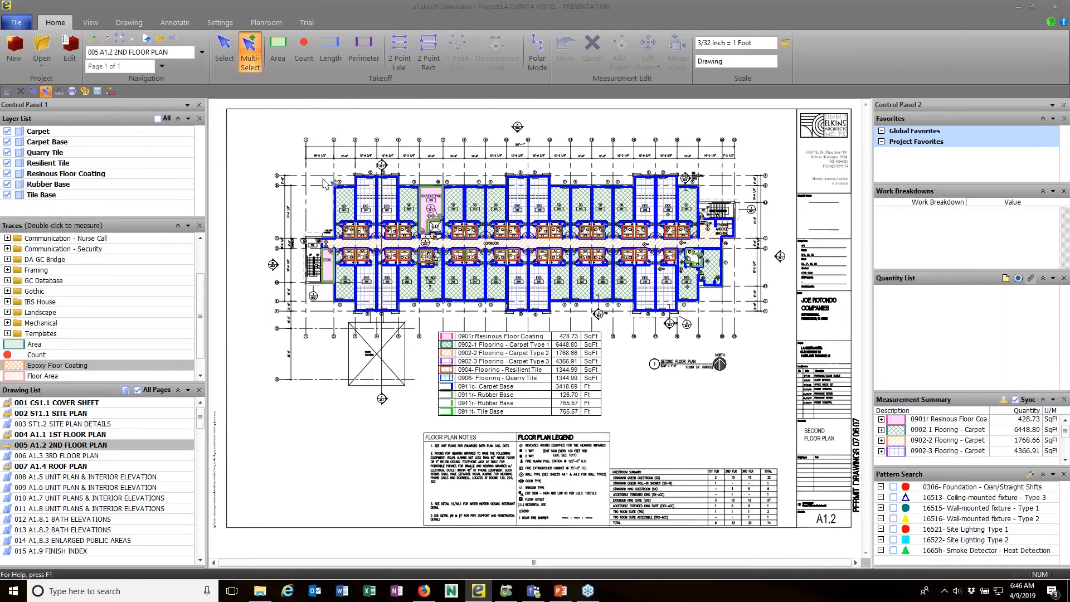
drag(259, 137, 779, 349)
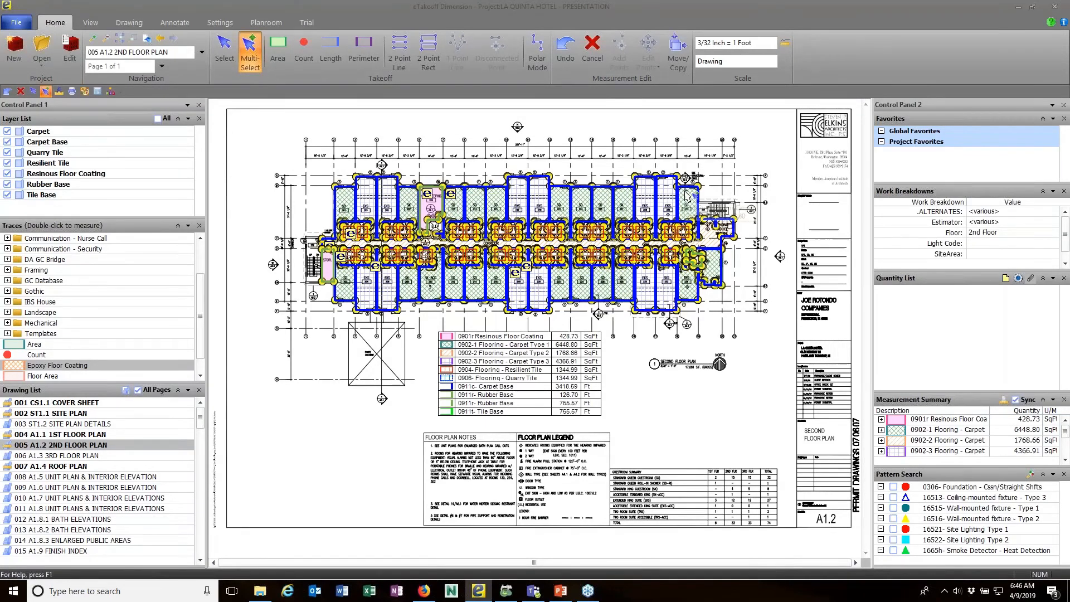
drag(686, 196, 905, 166)
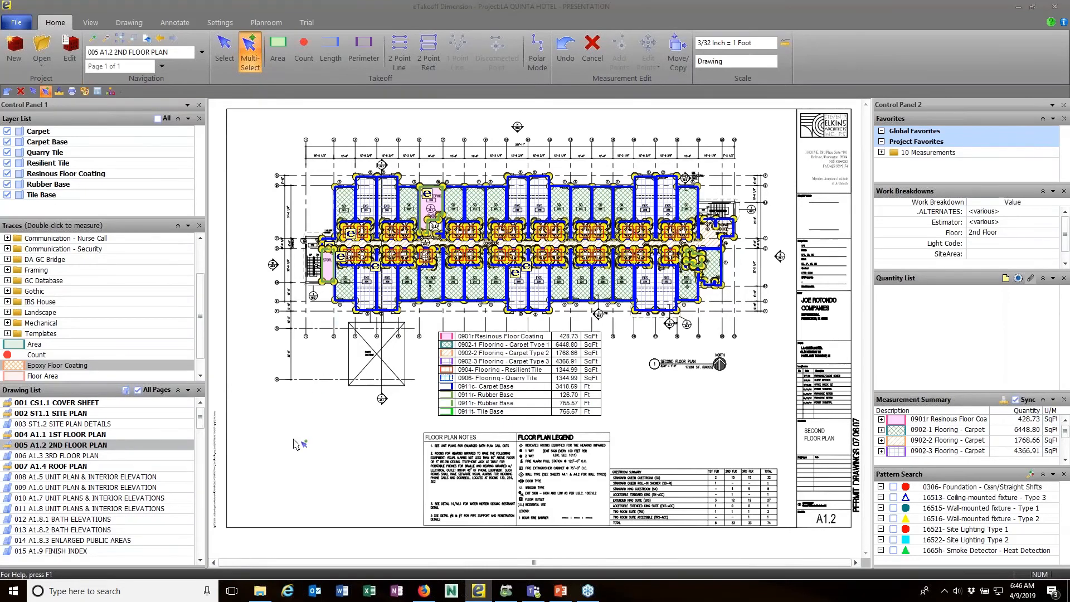
Step: Place the 10 Measurements project favorite on 006 A1.3 3RD FLOOR PLAN and move the quantity legend just below the floor plan
click(87, 457)
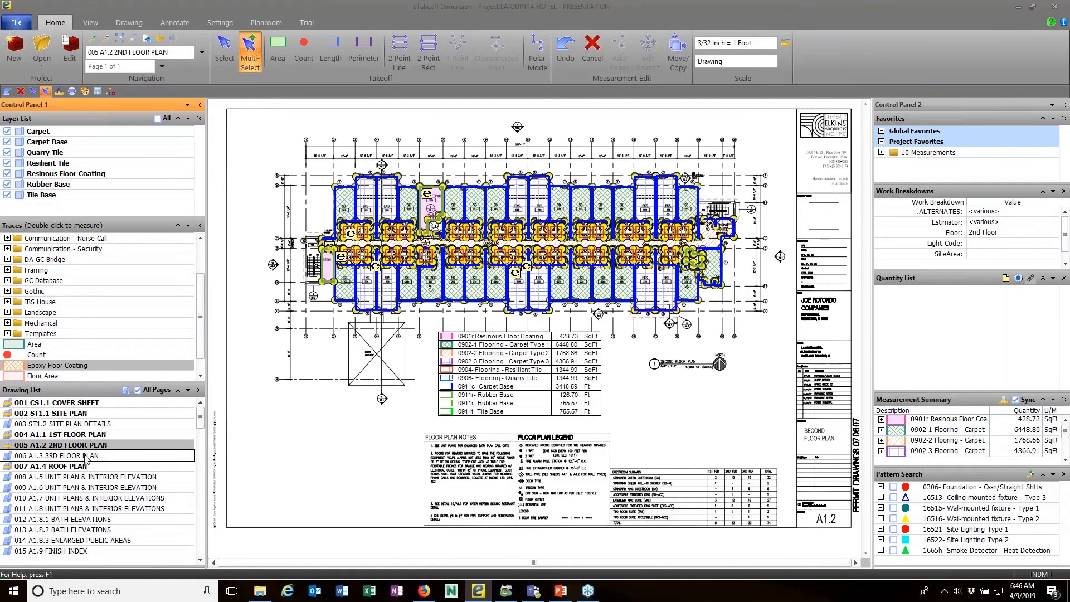
double_click(87, 456)
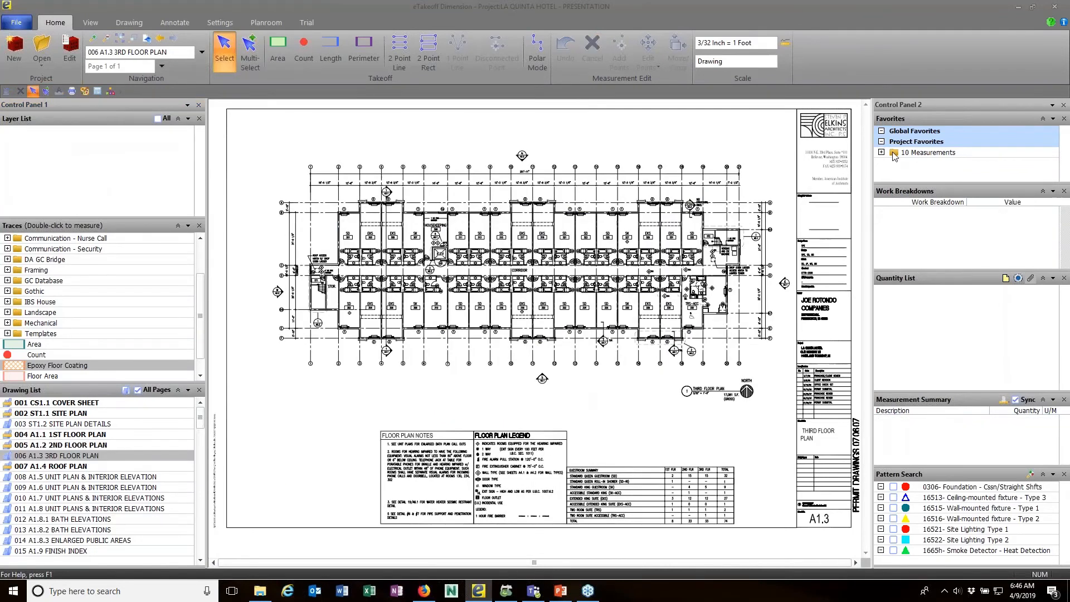
drag(893, 153, 727, 154)
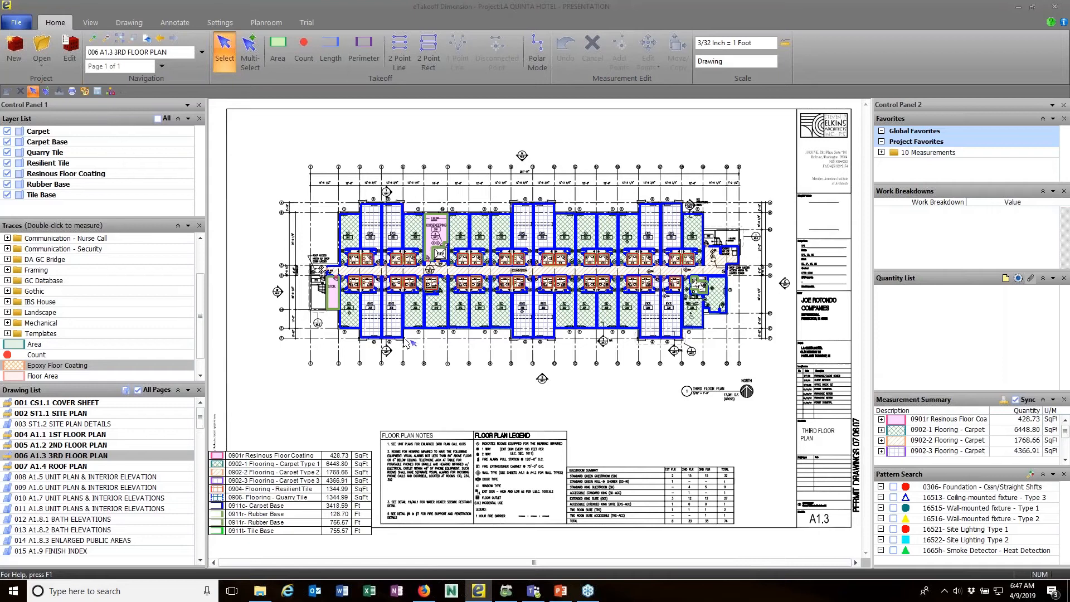
click(305, 461)
drag(306, 461, 460, 403)
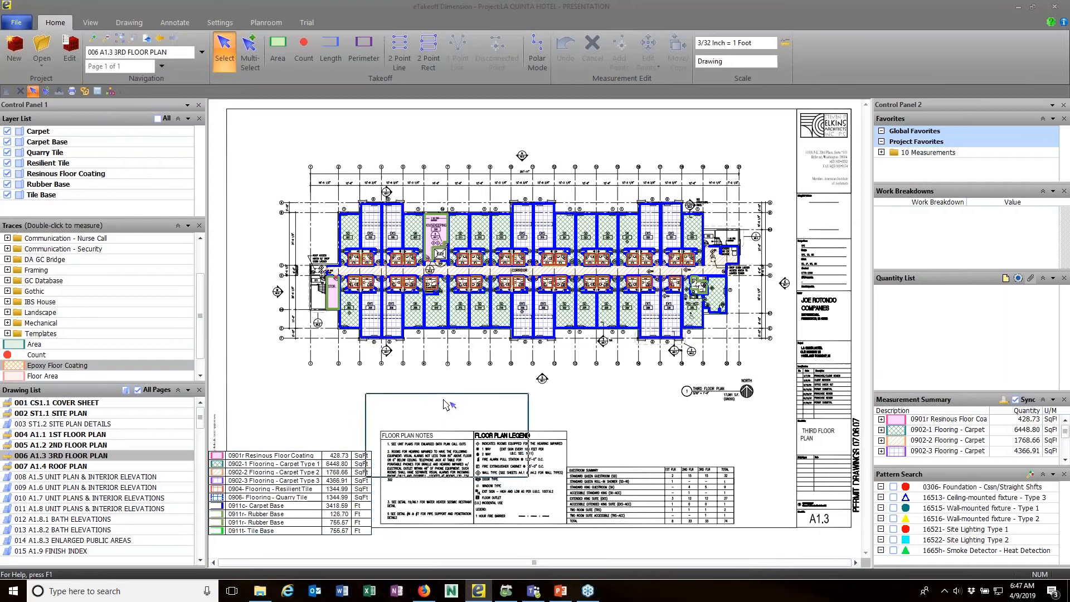
Step: Multi-select all measurements on the third floor plan and set their Floor work breakdown to 3rd Floor
click(251, 61)
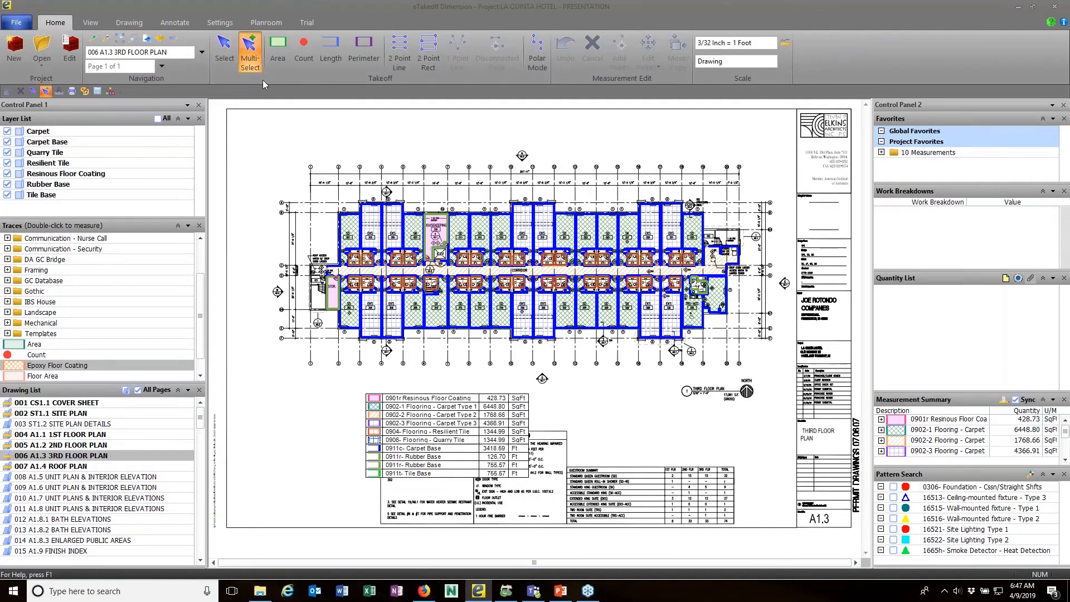
drag(258, 127, 508, 276)
drag(736, 380, 759, 383)
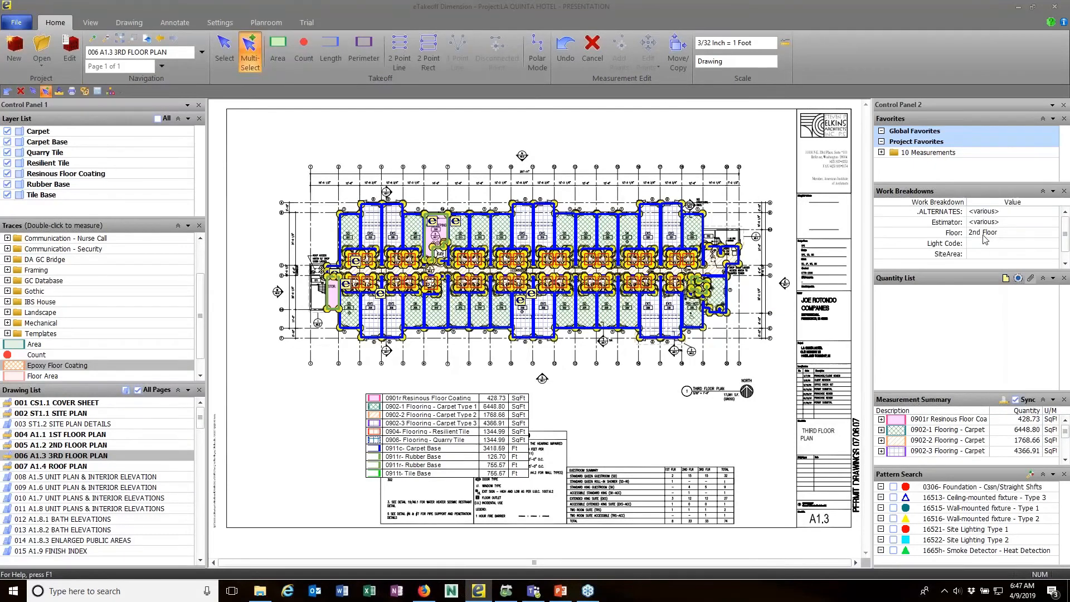
click(1019, 233)
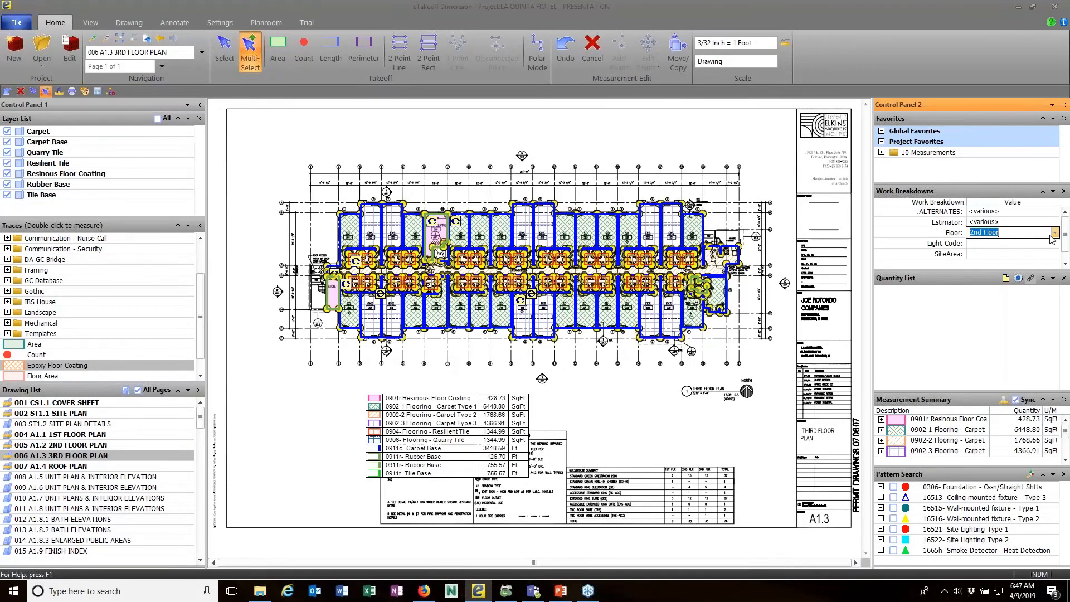
click(1054, 234)
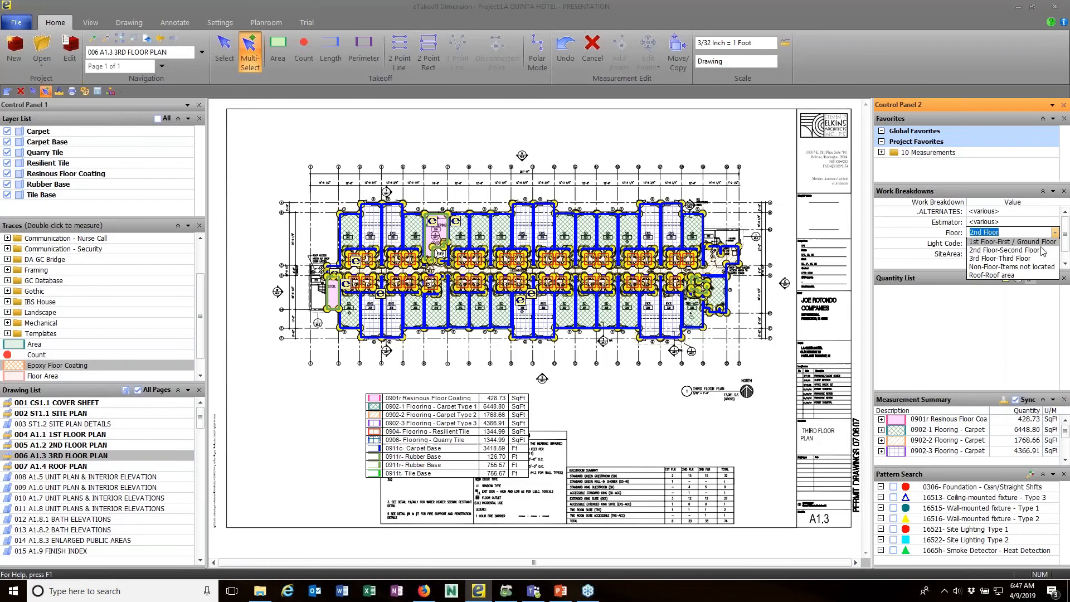
click(1031, 260)
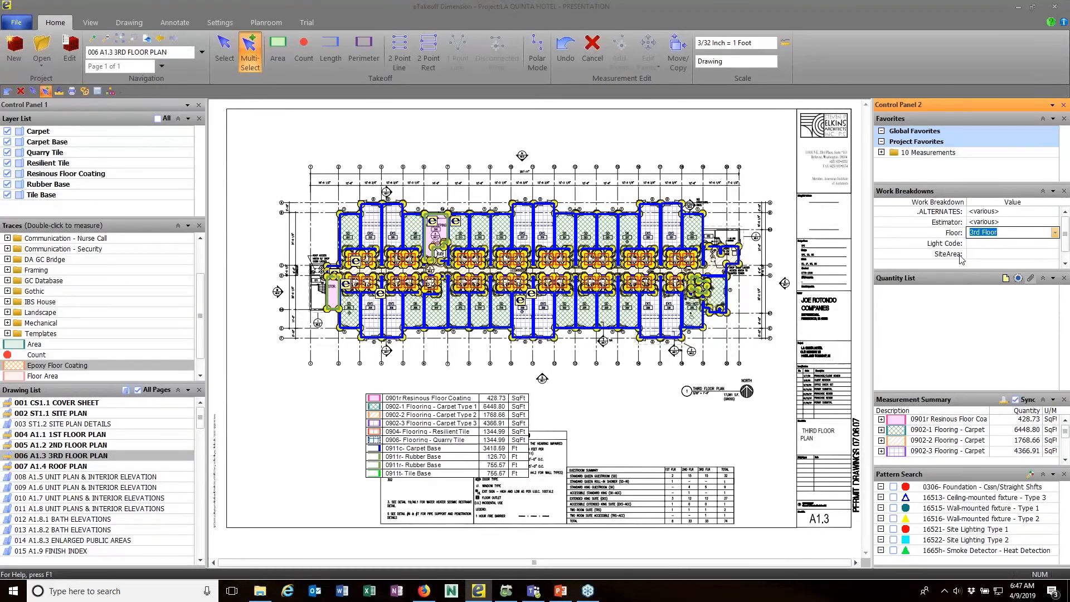
click(327, 391)
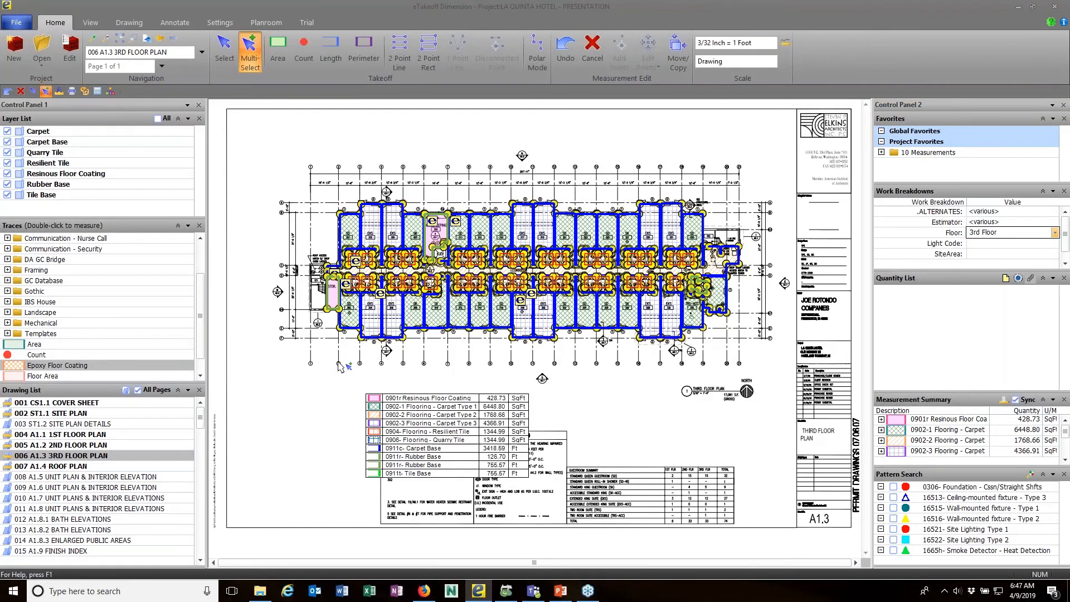
mouse_move(369, 322)
Step: Inspect the main building roofing measurement on 007 A1.4 ROOF PLAN and view the takeoff on 017 A2.1 EXTERIOR ELEVATIONS
double_click(51, 466)
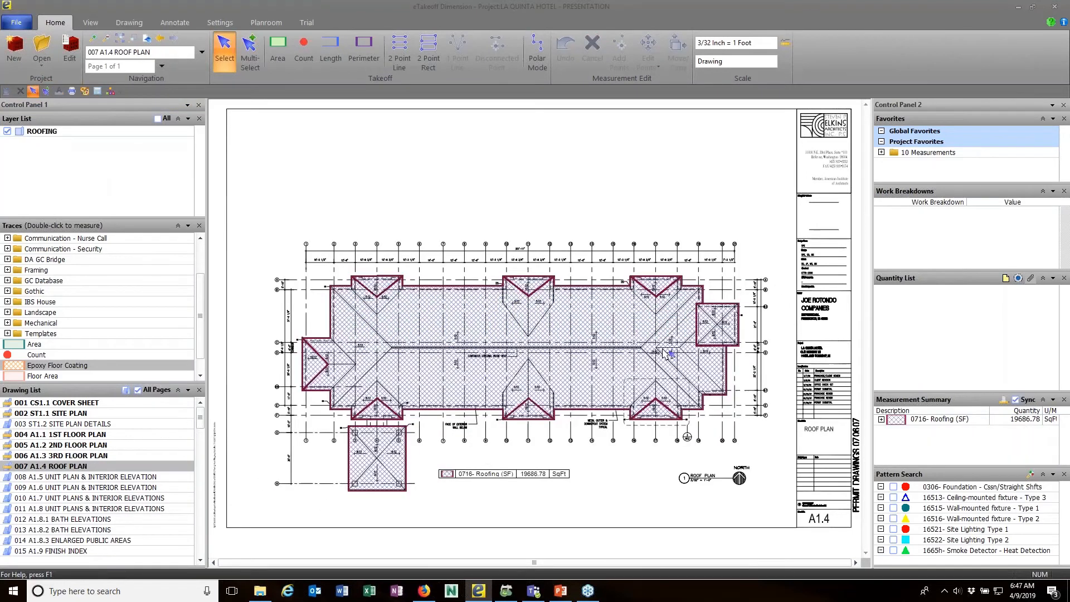
click(617, 338)
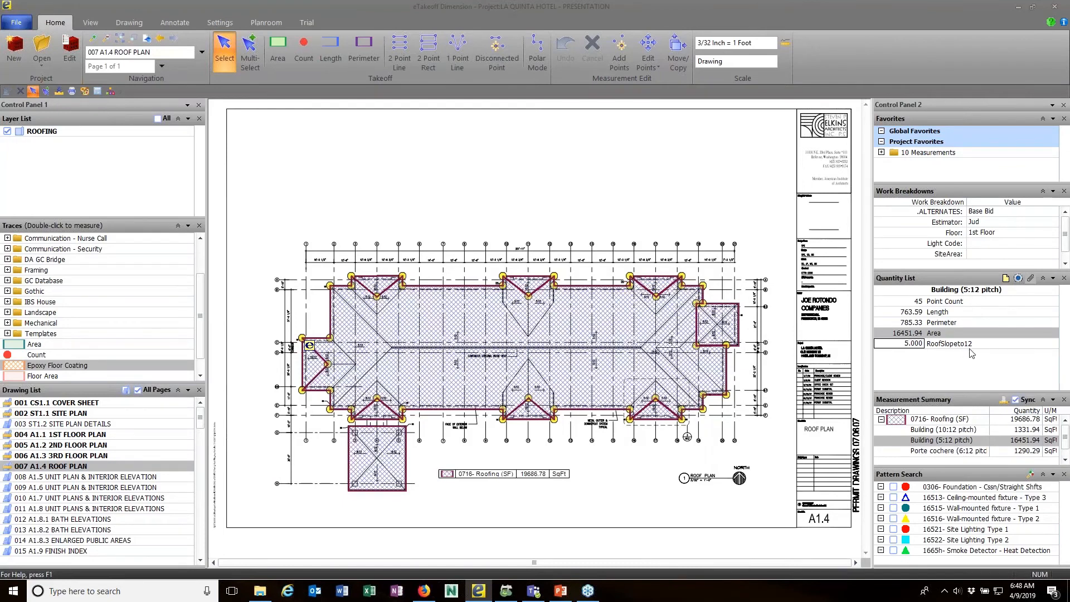
drag(494, 477, 507, 469)
mouse_move(329, 362)
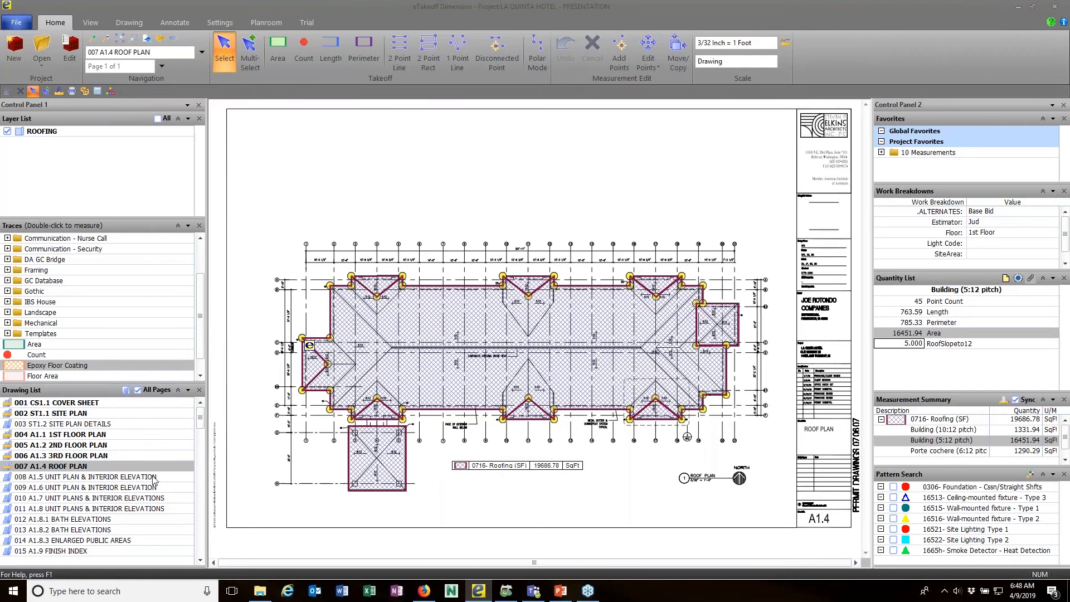
click(198, 450)
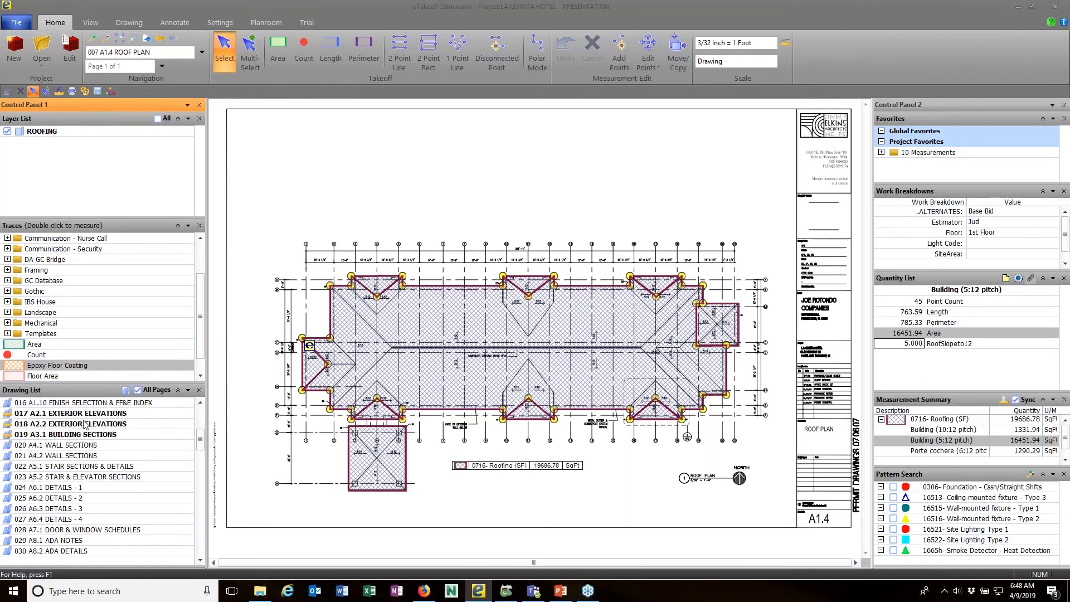
click(99, 415)
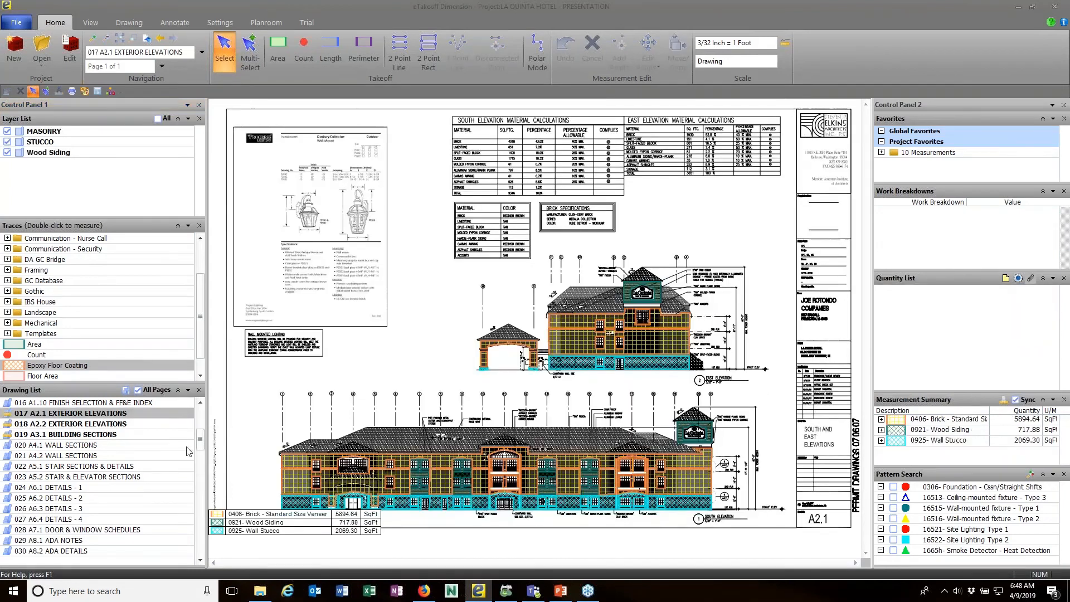
Step: Open drawing 063 S1.1 FOUNDATION PLAN and move the quantity legend into the empty area beneath the building plan
click(199, 487)
click(200, 505)
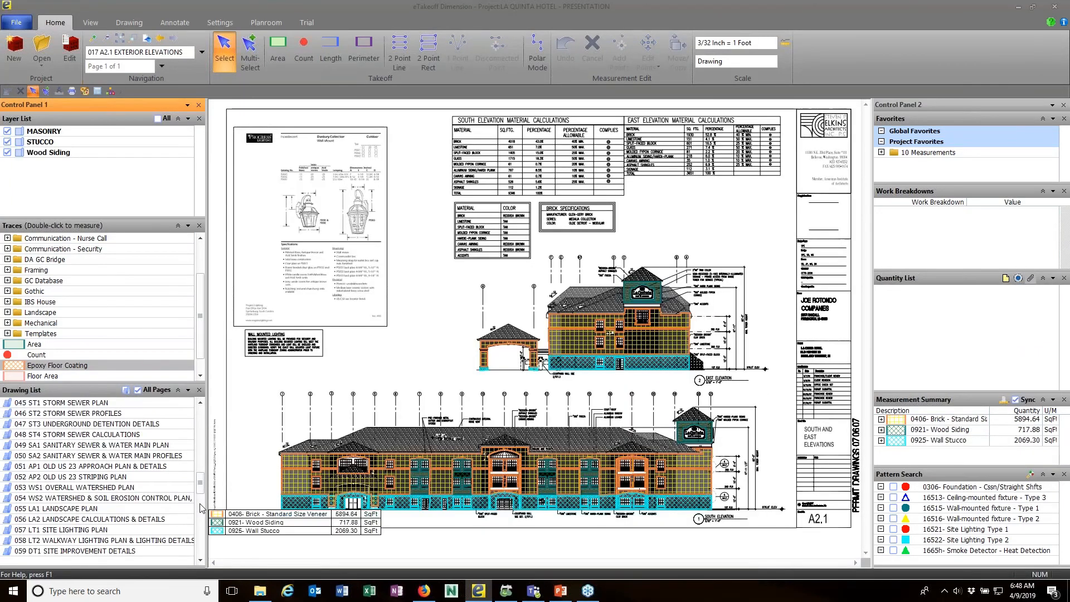
click(200, 522)
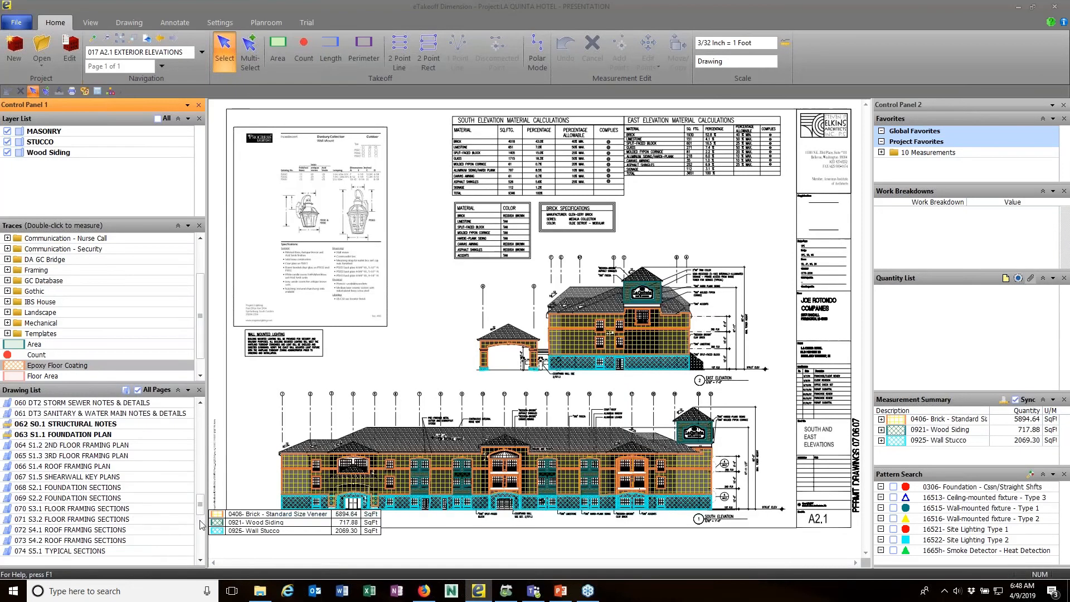
click(78, 434)
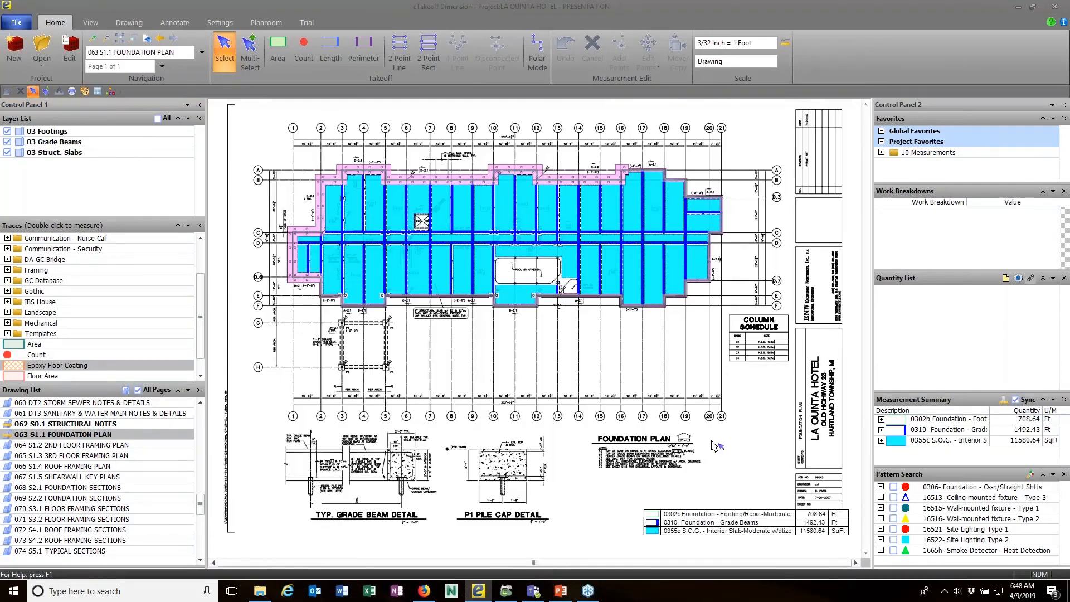
drag(535, 369, 512, 361)
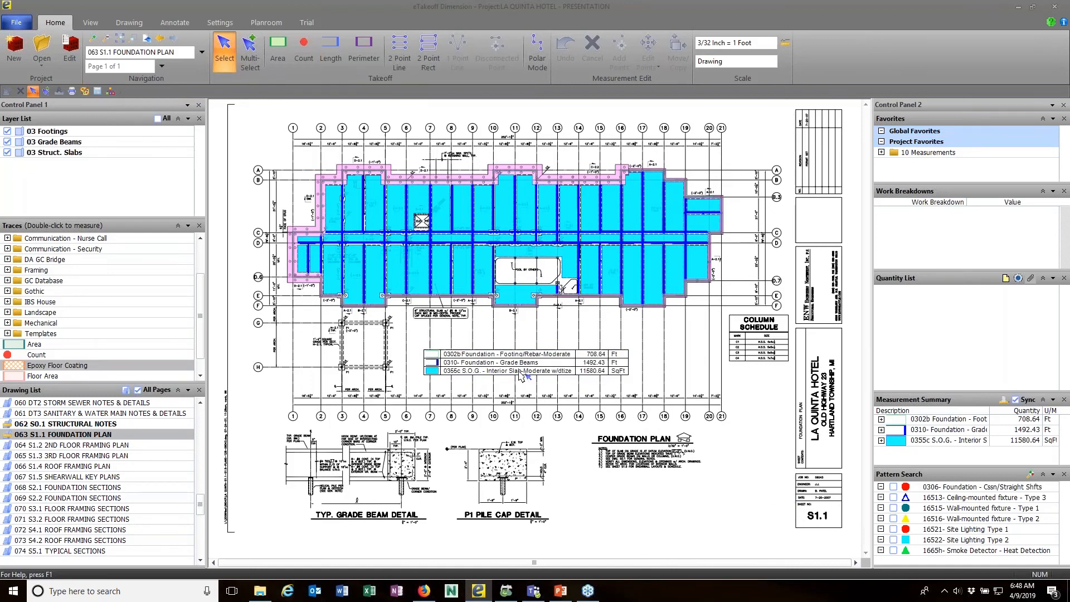
Step: Inspect the quantities of the structural slab bay between grids 2 and 3 and examine the dashed pile circle near the pool
click(341, 208)
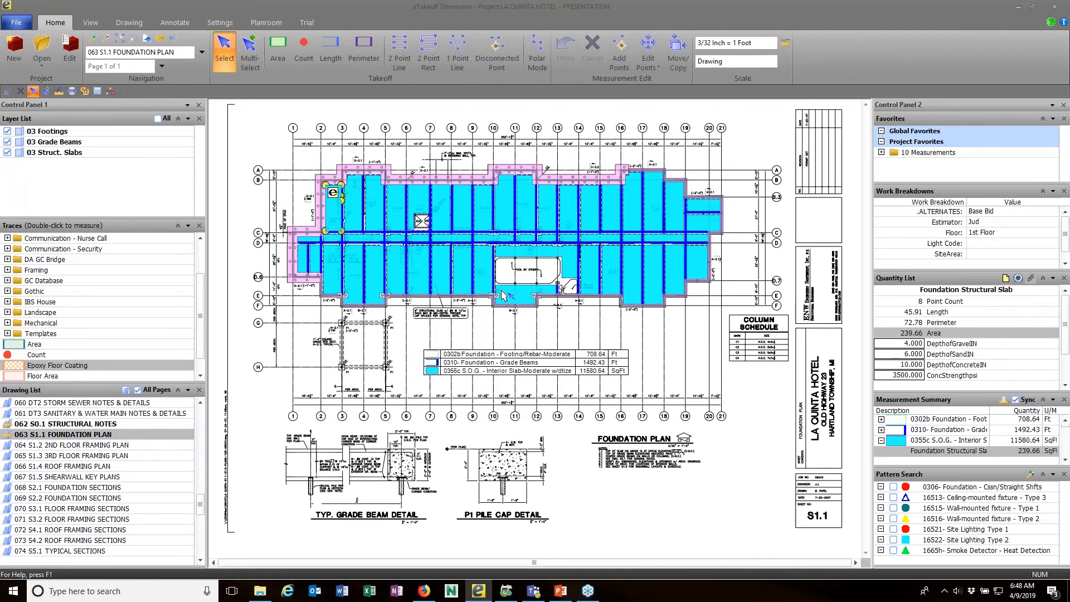
scroll(504, 295, up, 3)
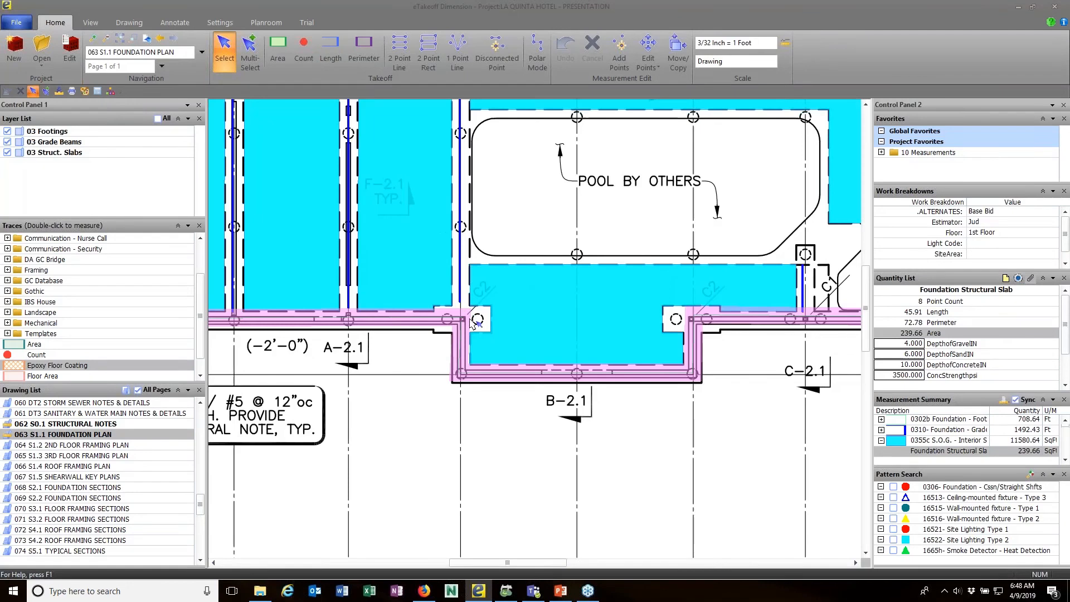
scroll(492, 315, up, 3)
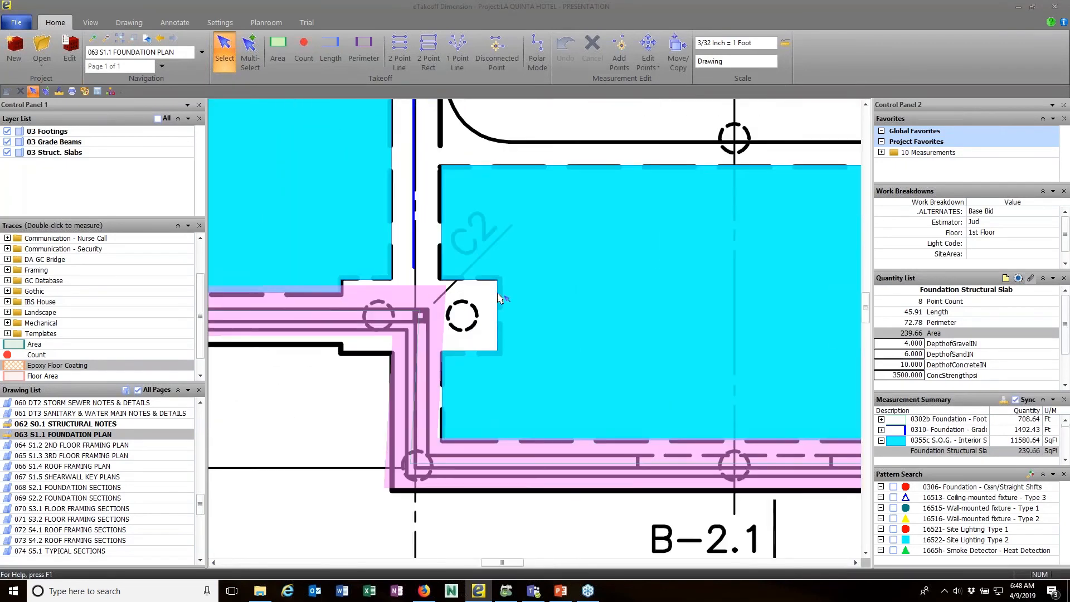
mouse_move(497, 276)
Step: Show the pattern search areas on the foundation plan, examine the extent of area S1.1 and hide them again
click(134, 28)
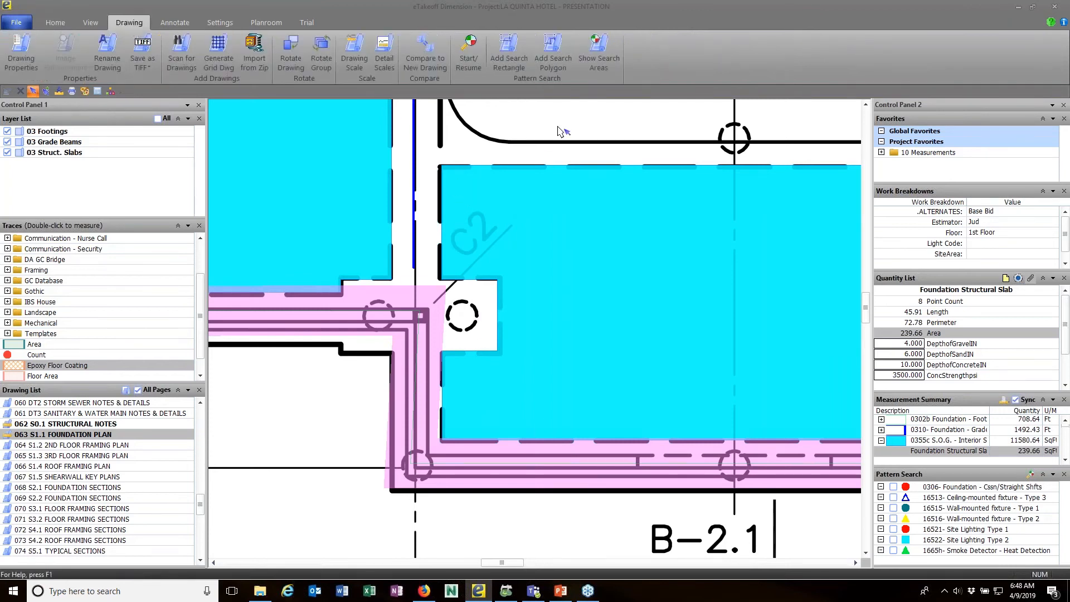
click(599, 55)
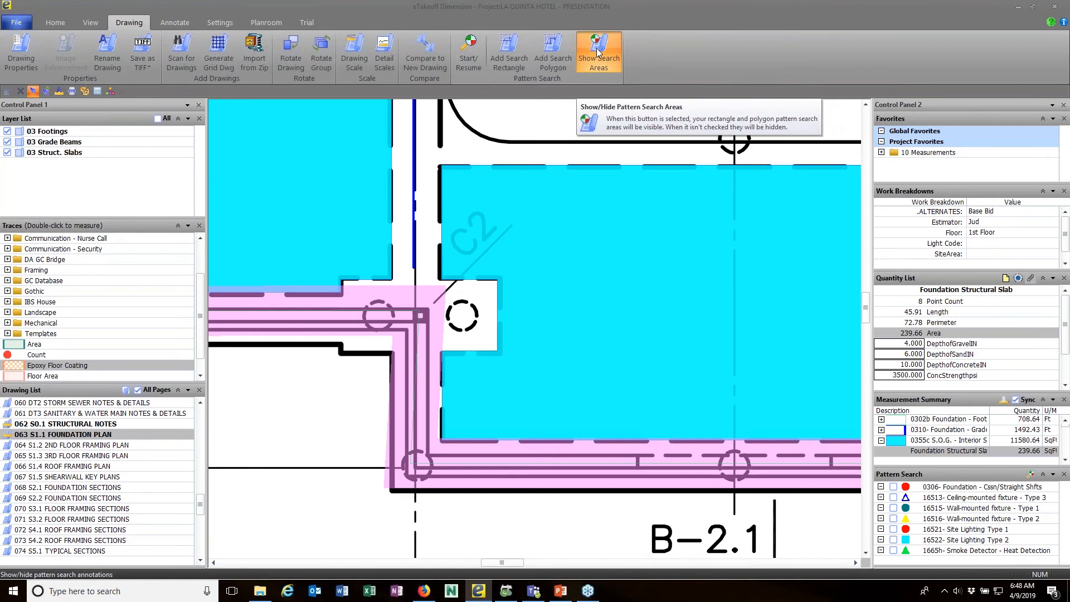
scroll(603, 272, down, 3)
scroll(603, 272, down, 6)
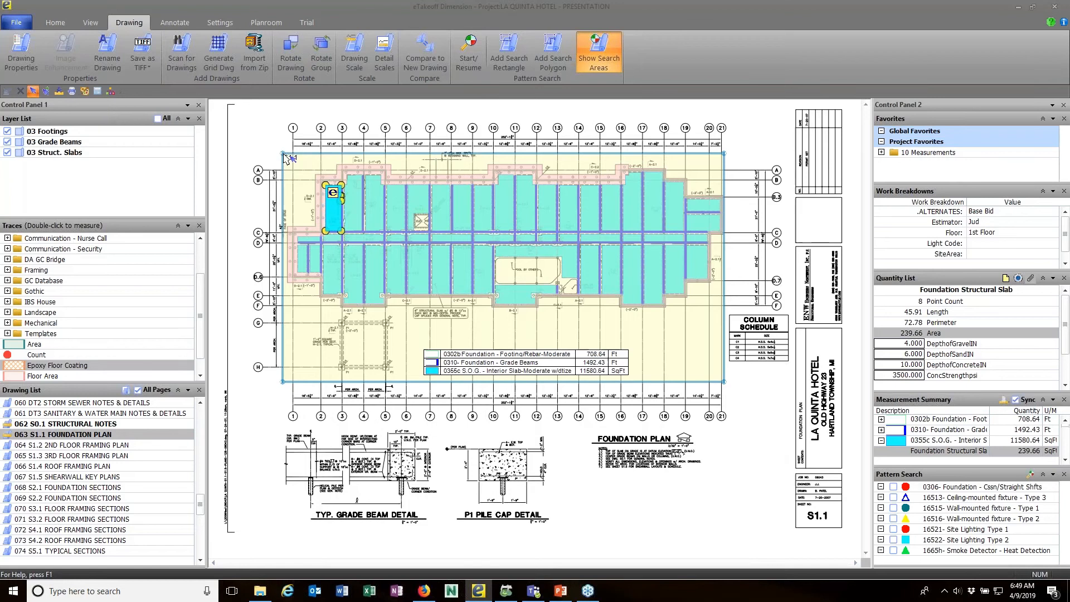
scroll(285, 156, up, 3)
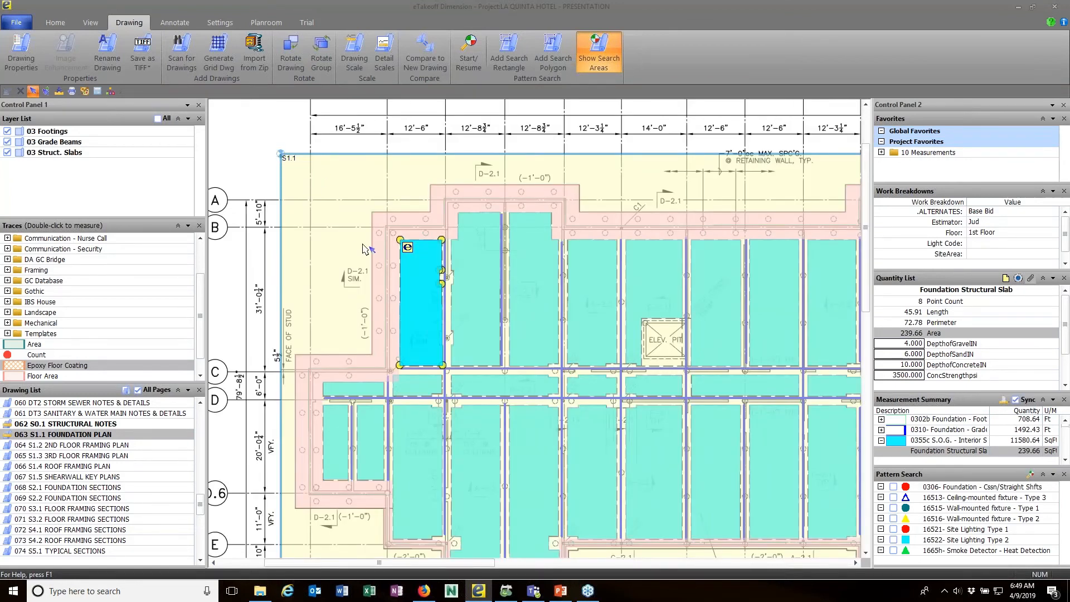
scroll(363, 250, down, 3)
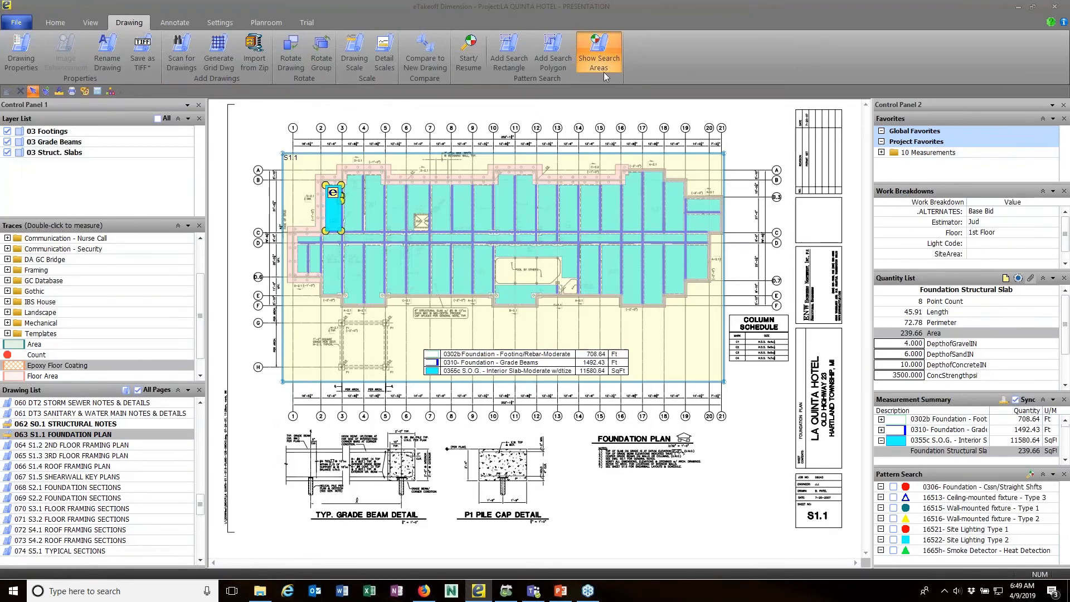
click(602, 53)
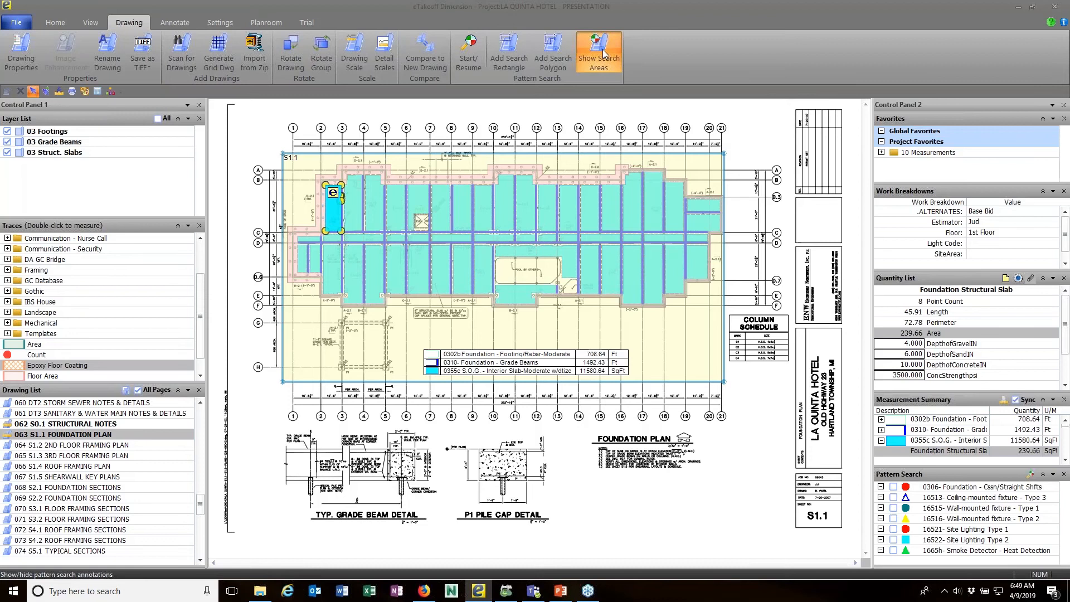
Step: Start a pattern search and capture the dashed pile circle beside column C2 near the pool as the pattern
click(468, 56)
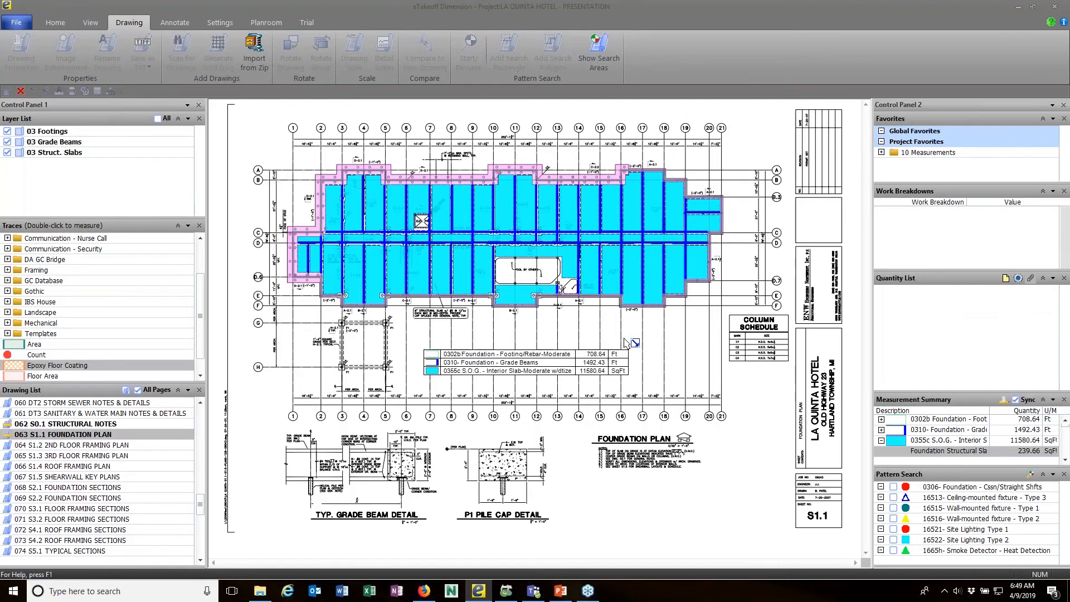
scroll(492, 295, up, 5)
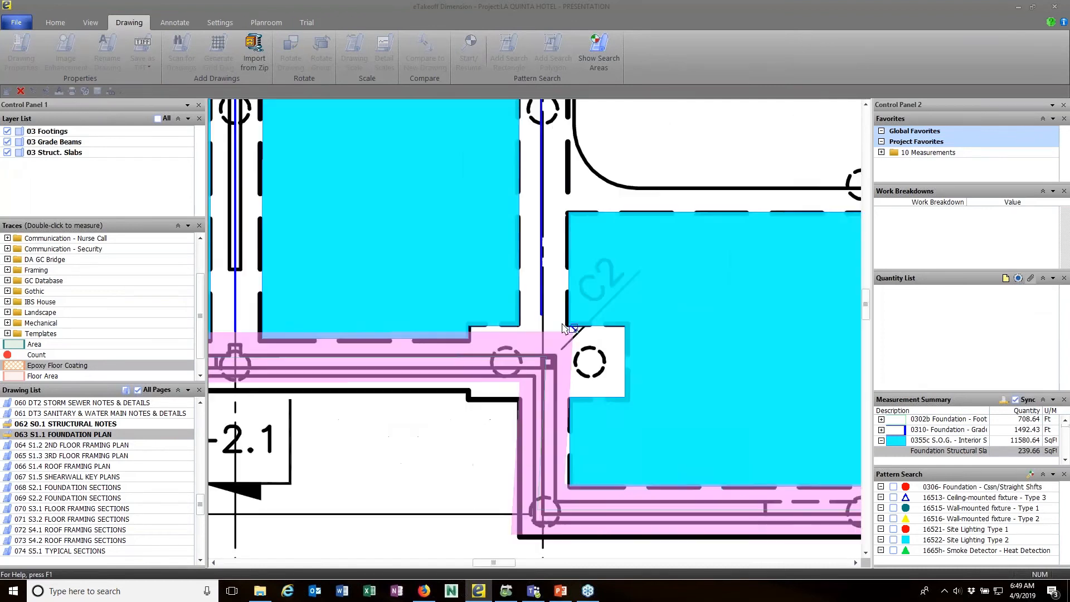
middle_drag(614, 466, 618, 390)
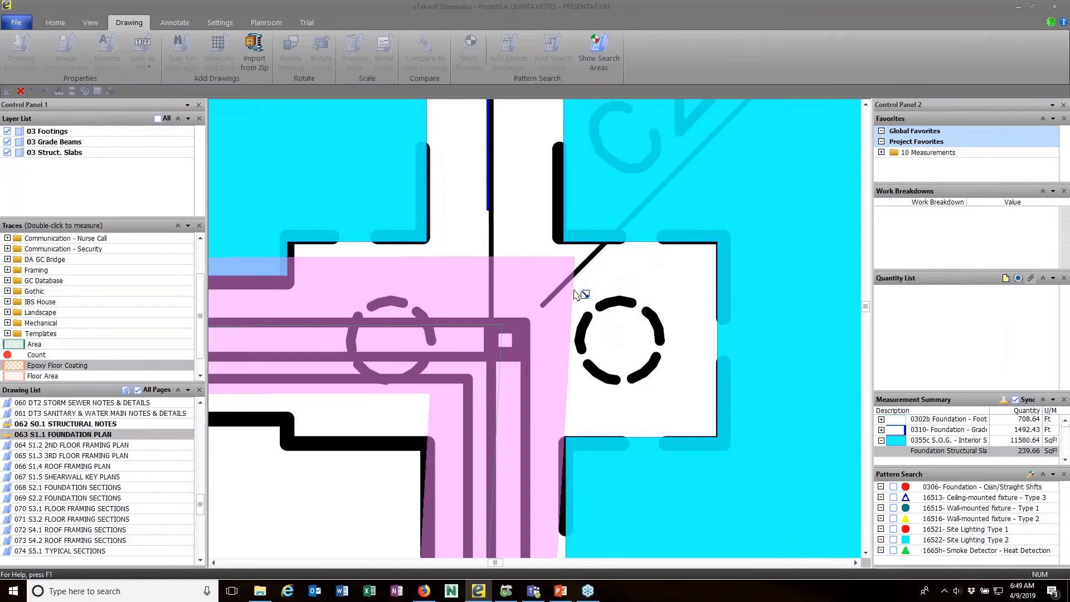
drag(573, 290, 670, 390)
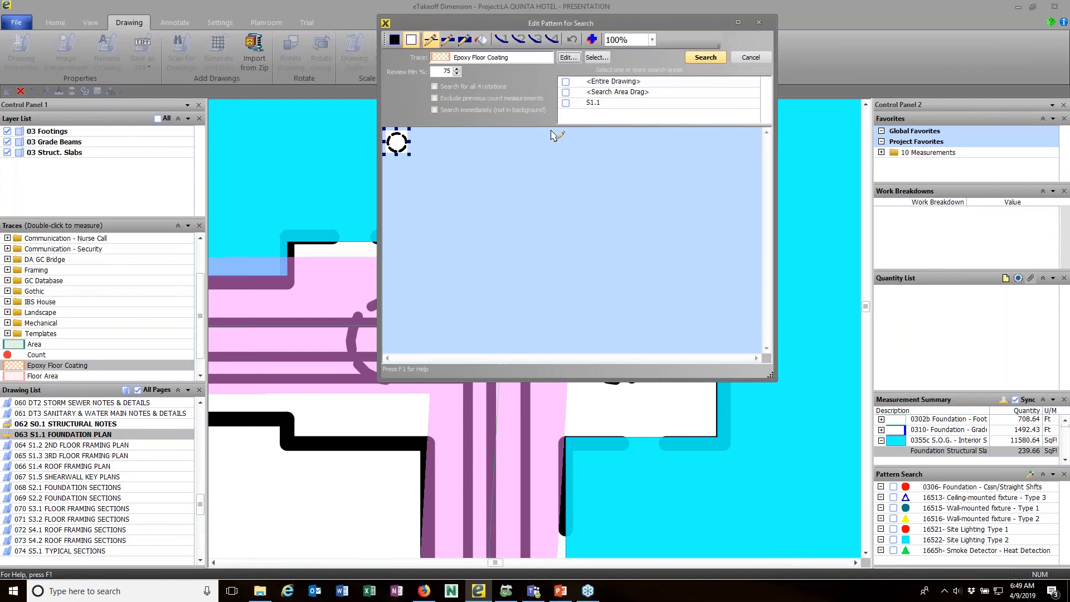
Step: Run the pattern search in area S1.1 using trace 0306- Foundation - Cssn/Straight Shfts from GC Database 03-Concrete
click(566, 103)
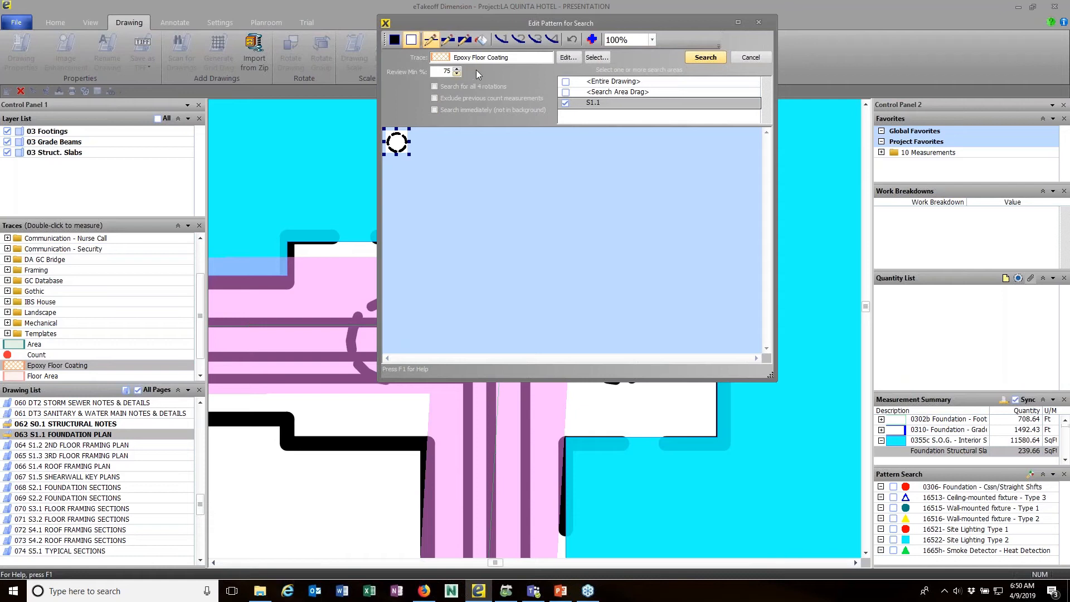
click(596, 57)
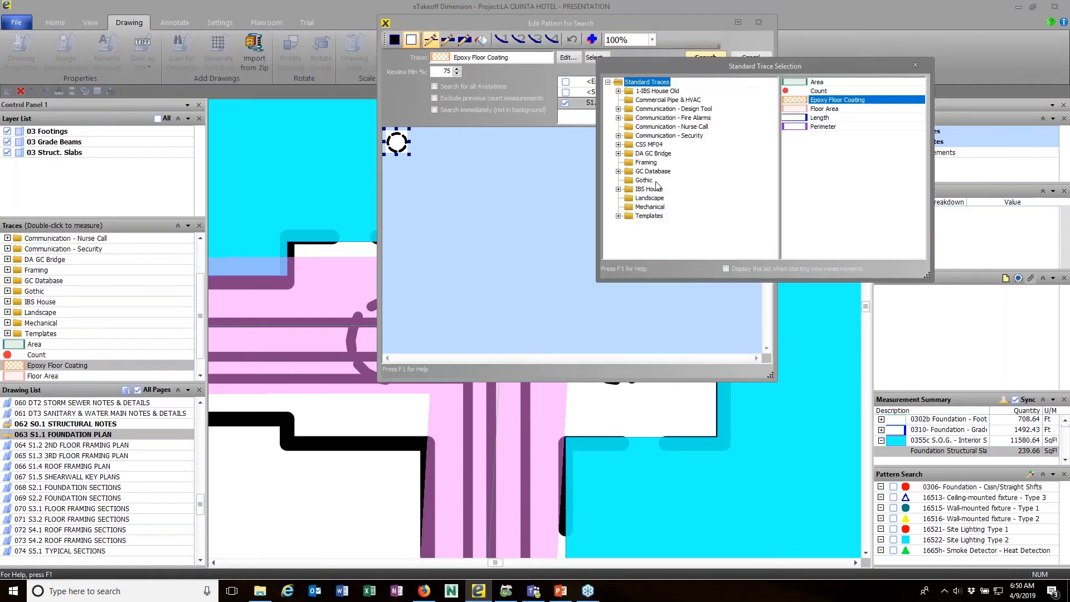
click(618, 172)
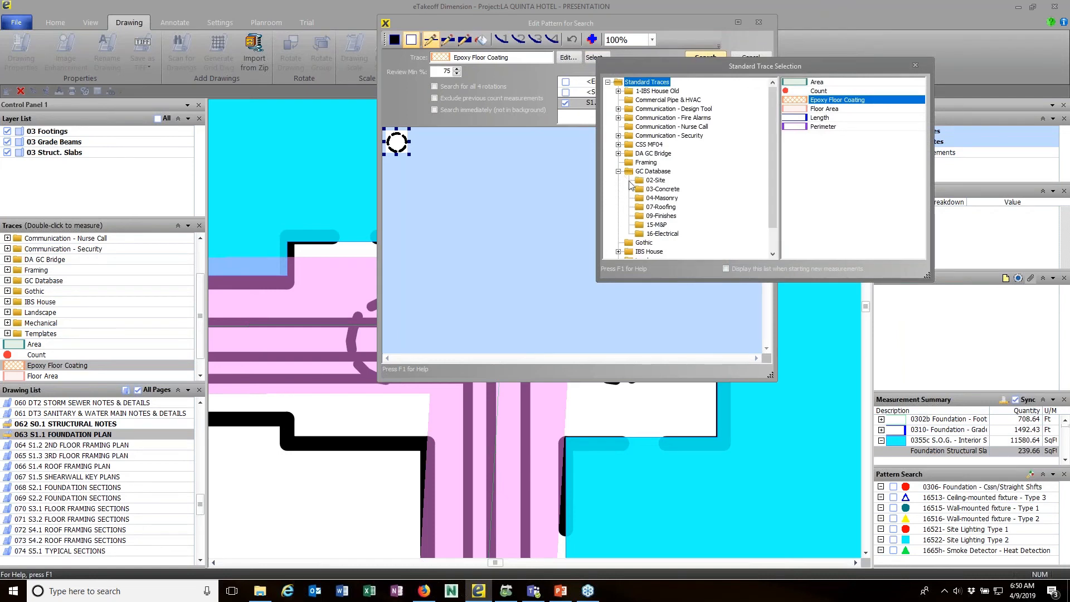
click(660, 190)
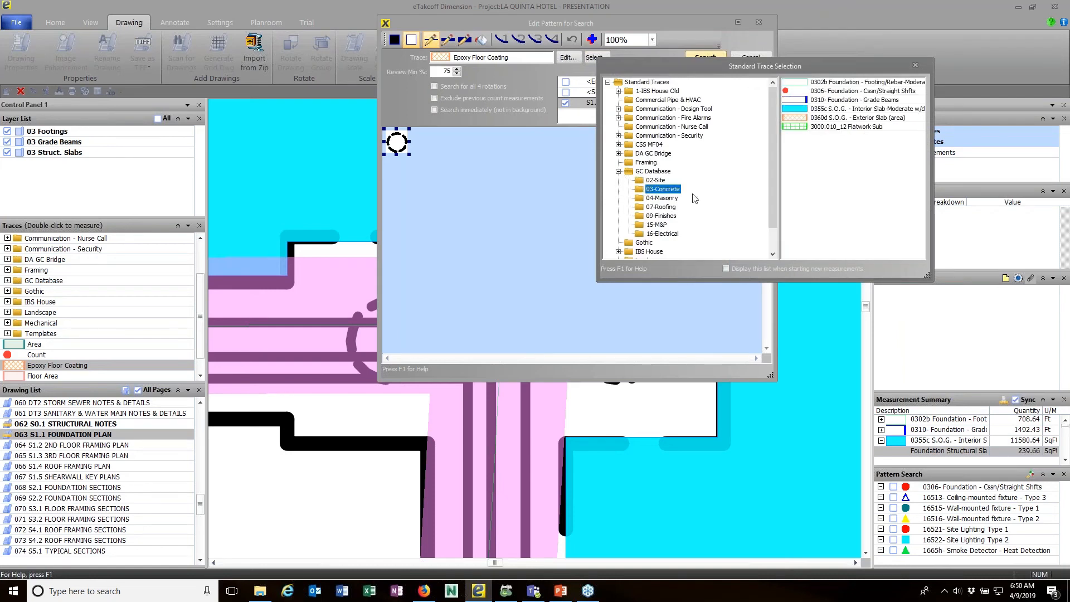
double_click(833, 91)
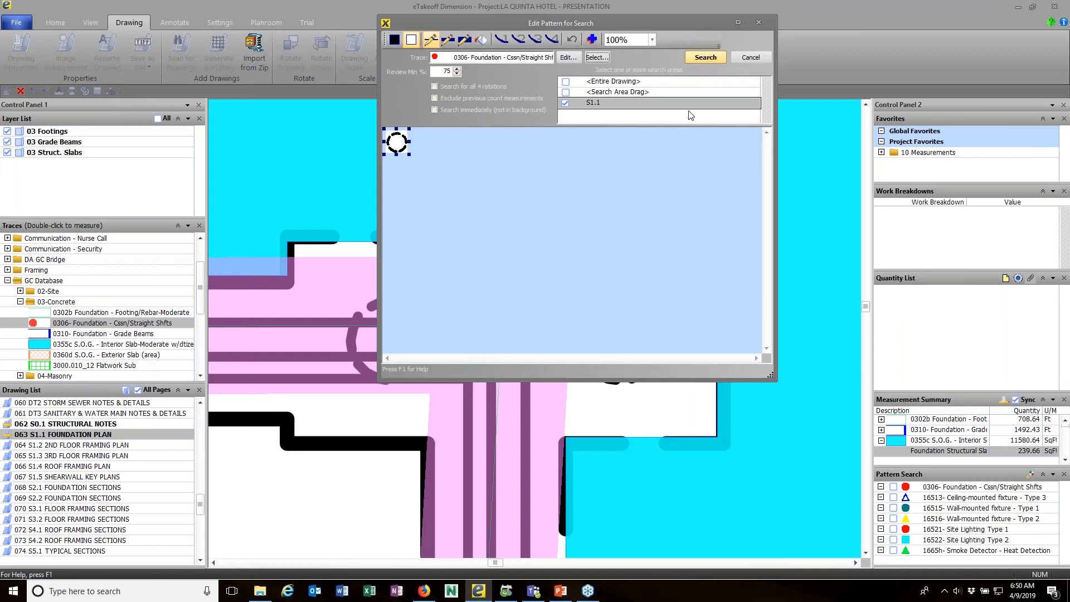
click(707, 58)
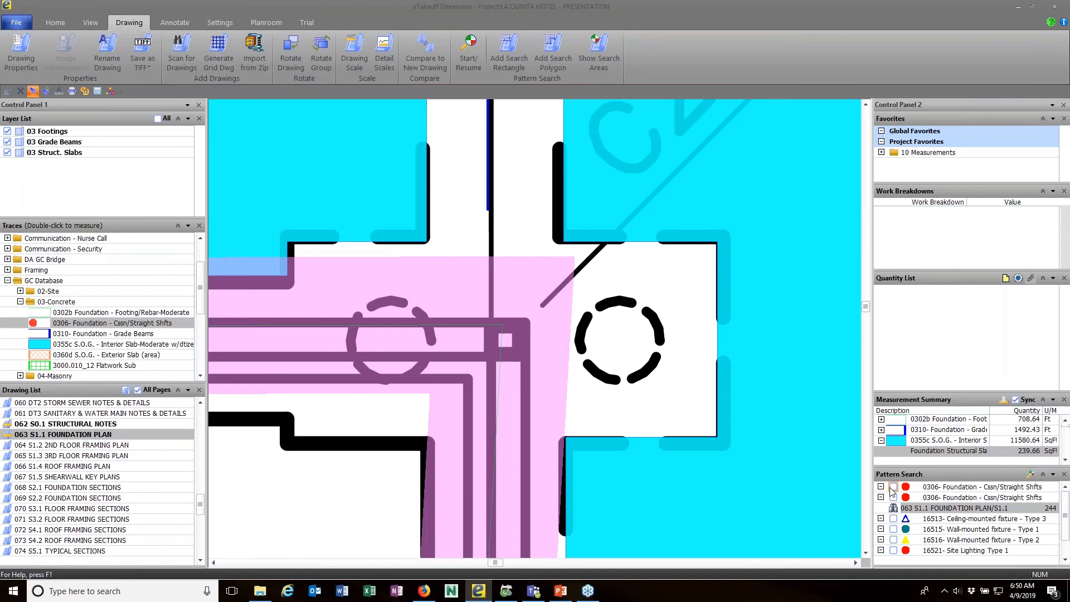
Step: Open the review of the S1.1 foundation plan search results and include all the unselected matches as well
scroll(620, 316, down, 8)
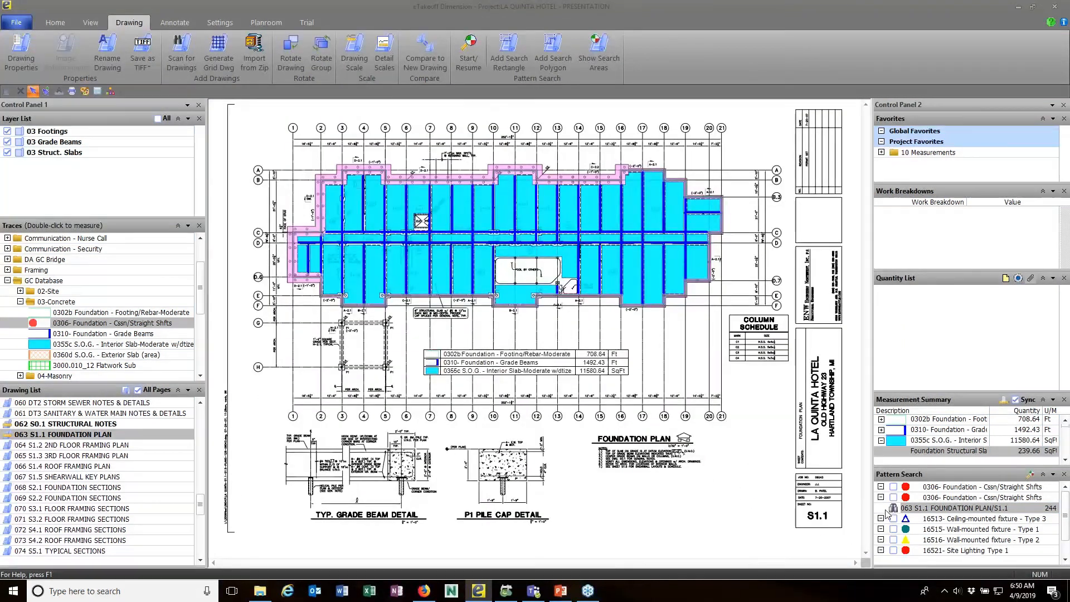
double_click(893, 508)
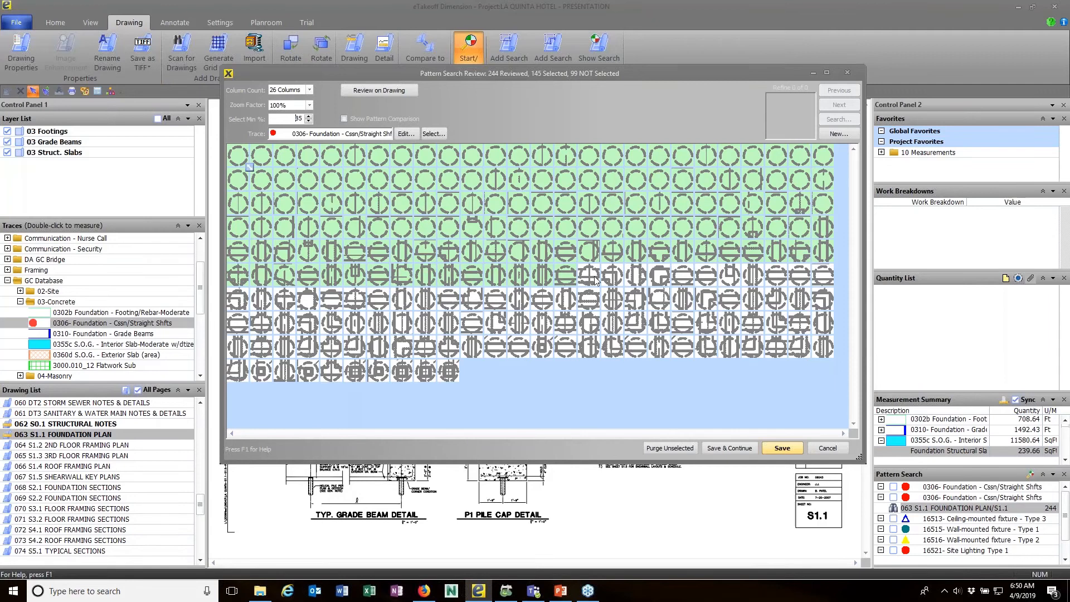
mouse_move(589, 280)
click(452, 373)
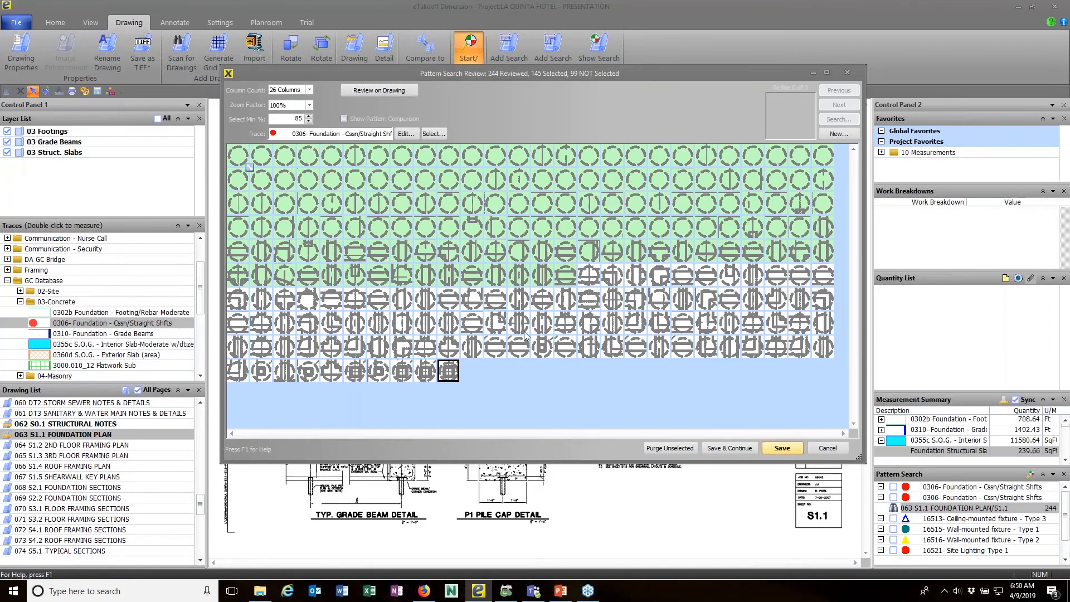
click(588, 279)
click(589, 278)
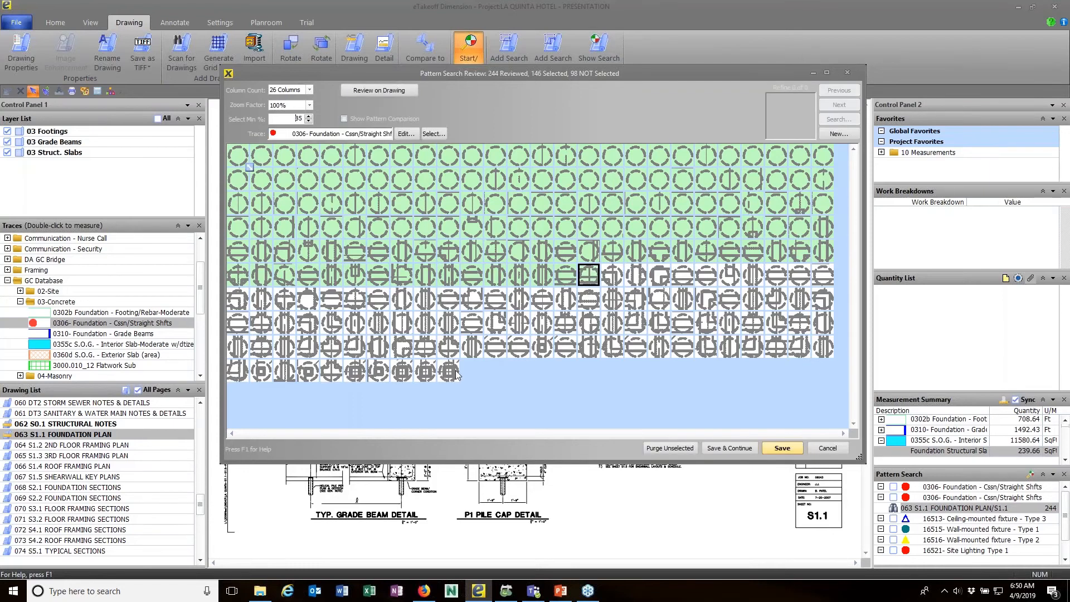
shift+click(447, 372)
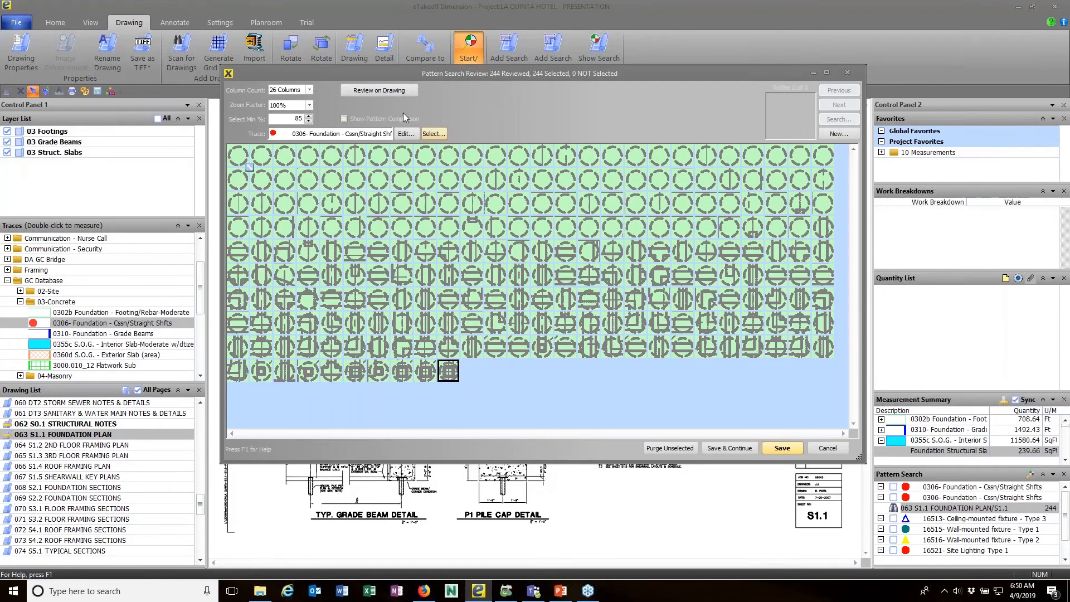
Step: Review the matches on the drawing and exclude the four P1 pile cap locations at grids G and H below the building
click(373, 90)
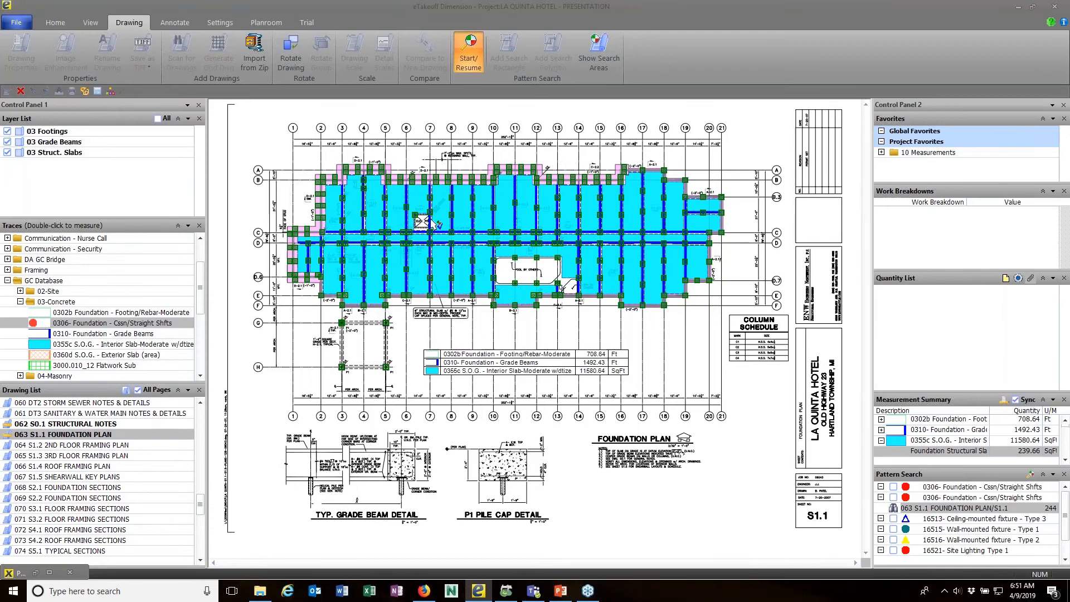
scroll(430, 219, up, 3)
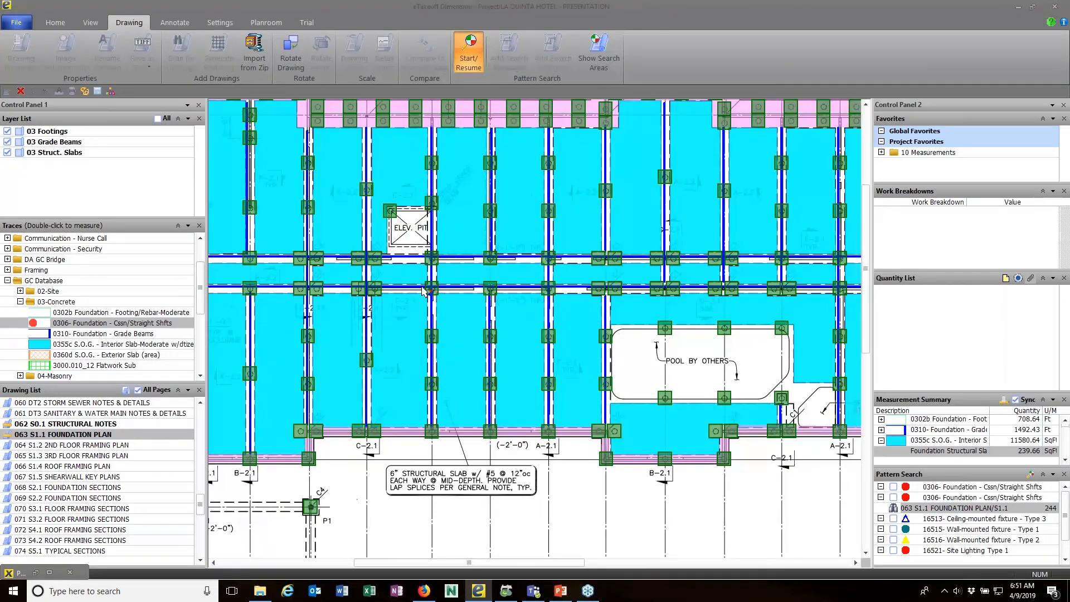
mouse_move(418, 382)
middle_down()
mouse_move(550, 315)
mouse_move(589, 254)
middle_up()
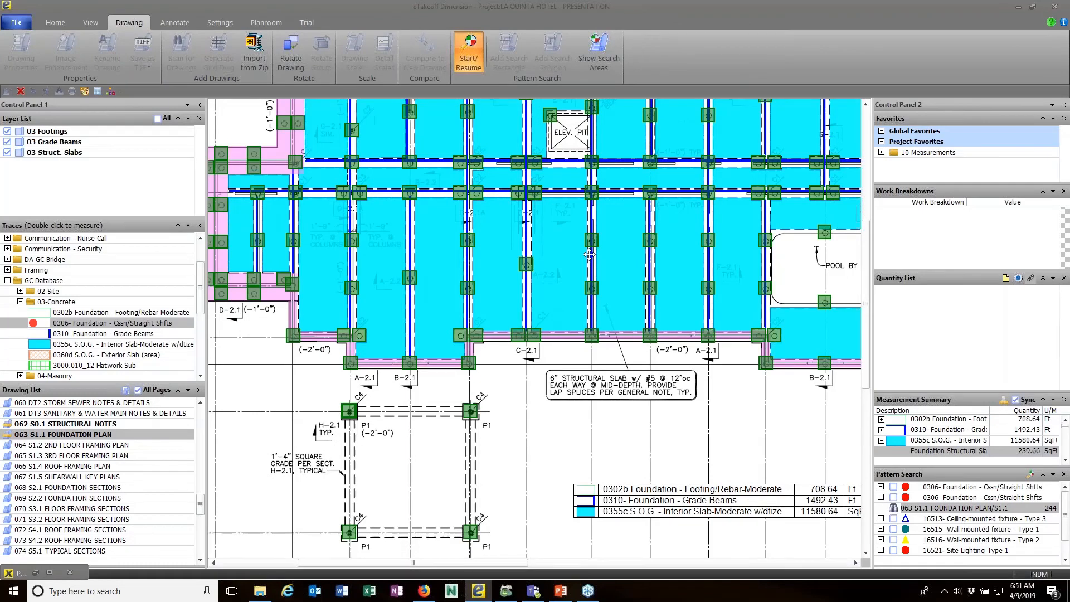
scroll(446, 250, down, 2)
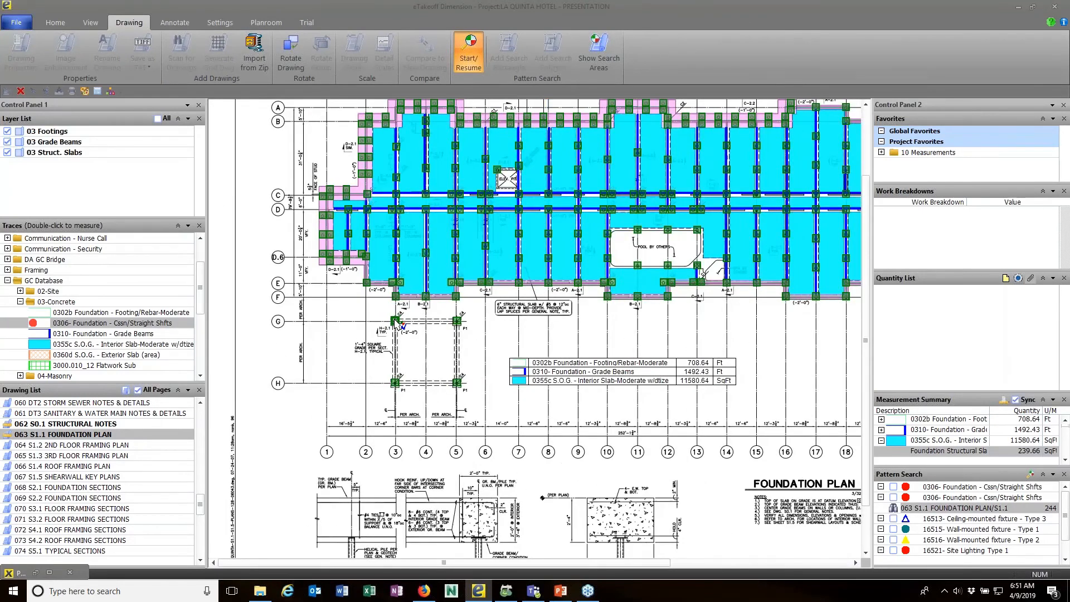
click(395, 321)
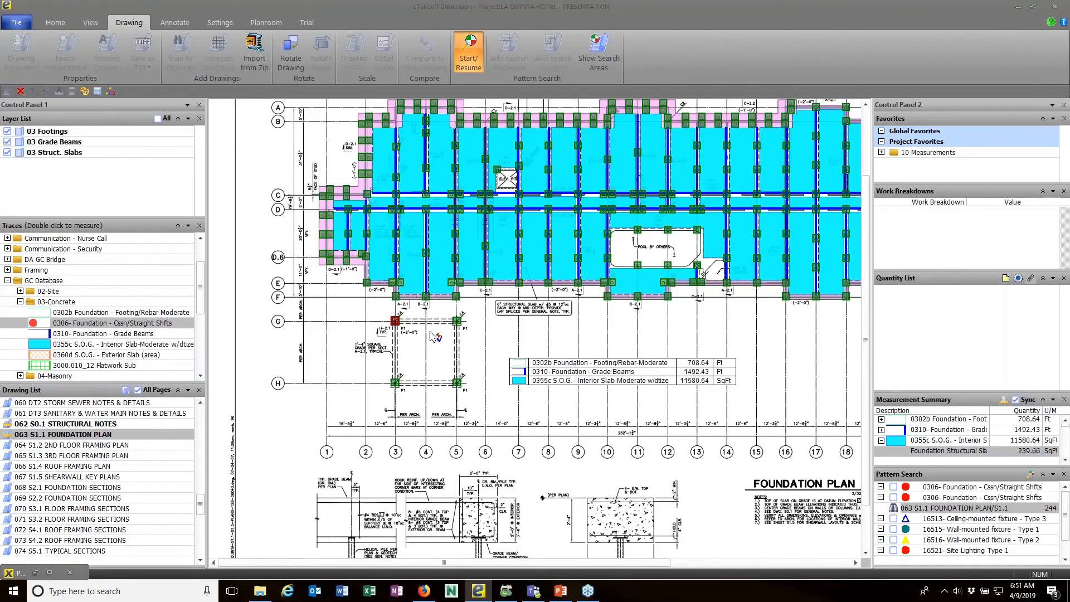
click(456, 321)
click(458, 385)
click(397, 385)
scroll(393, 287, down, 2)
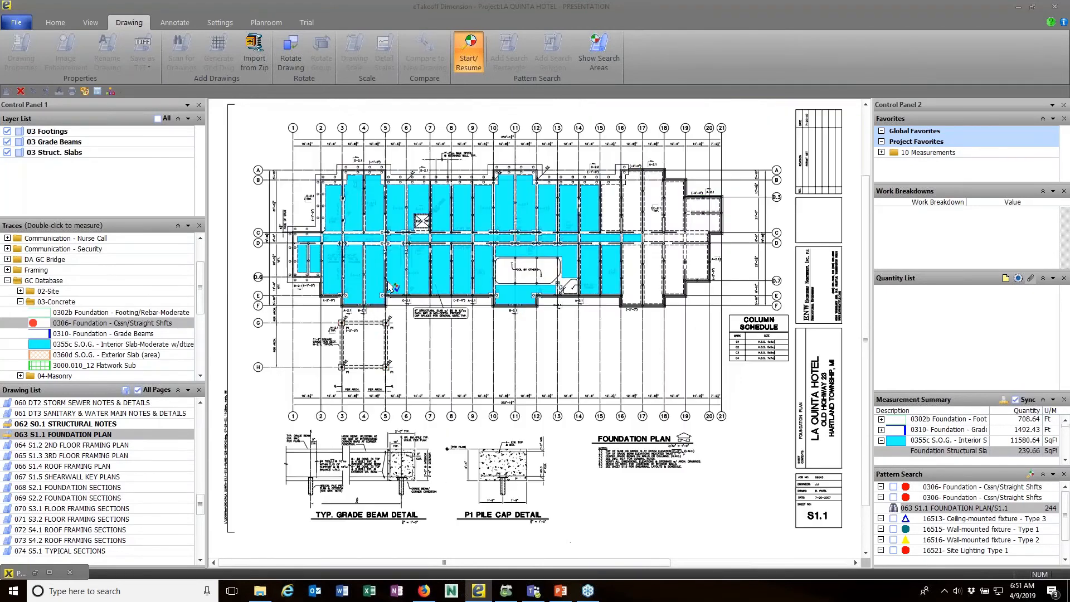
Step: Return to the match review list, save the selected piles as counts, and save and close the review
click(468, 60)
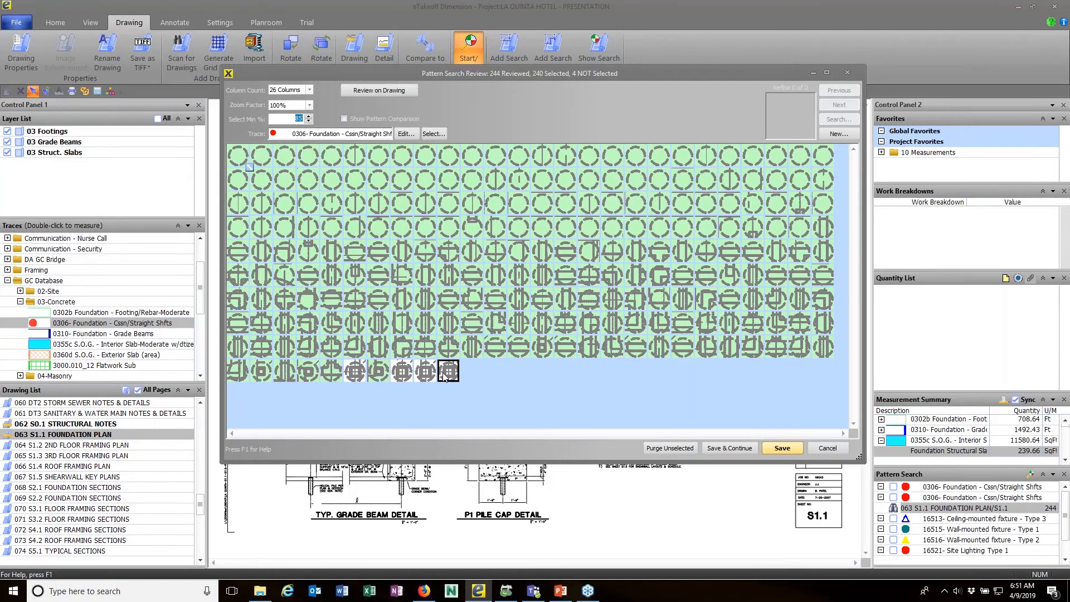
mouse_move(455, 374)
click(734, 448)
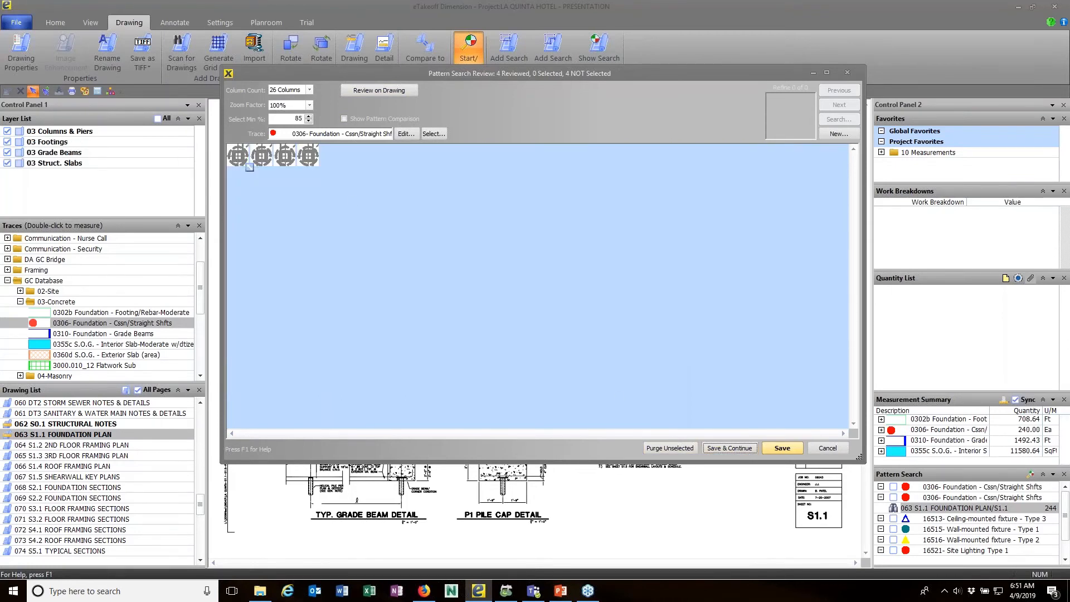
click(783, 449)
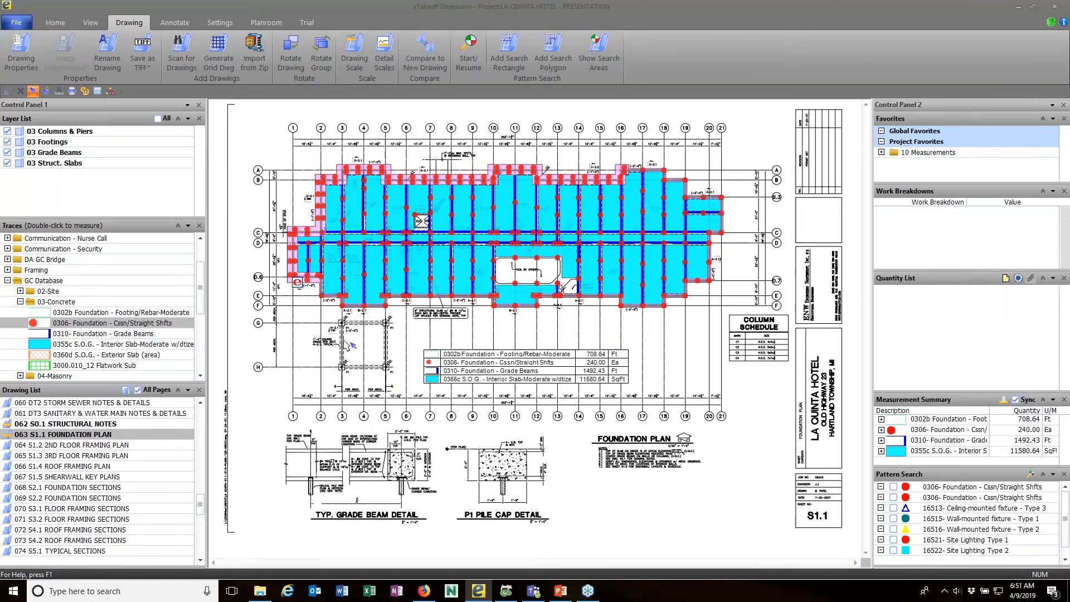
Step: Select the foundation shaft count on the plan and set its DepthLF to 30, leaving the measurement deselected
click(309, 285)
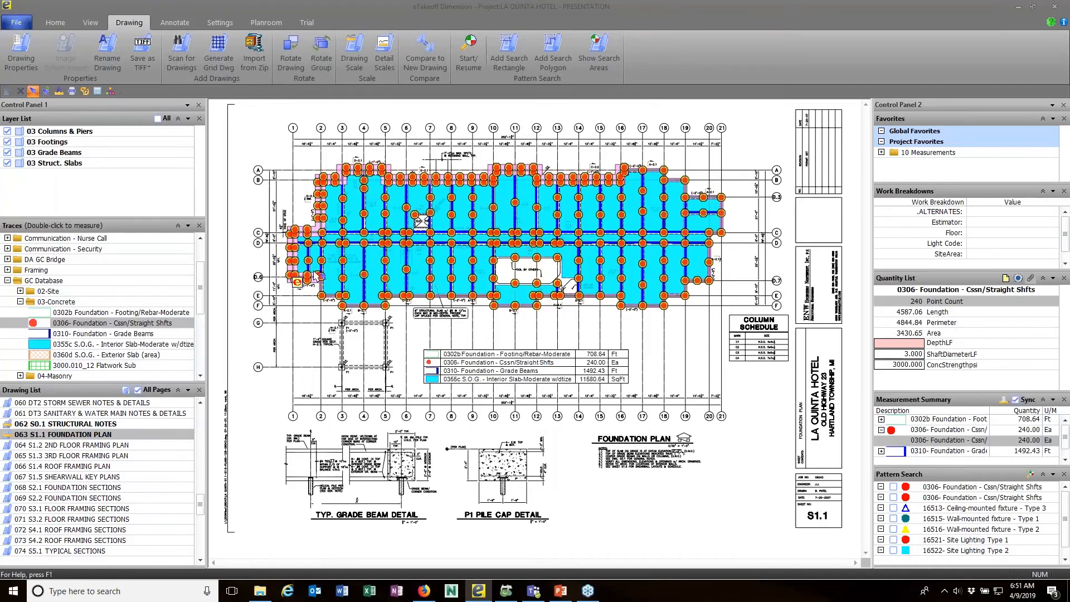
click(922, 343)
text(30)
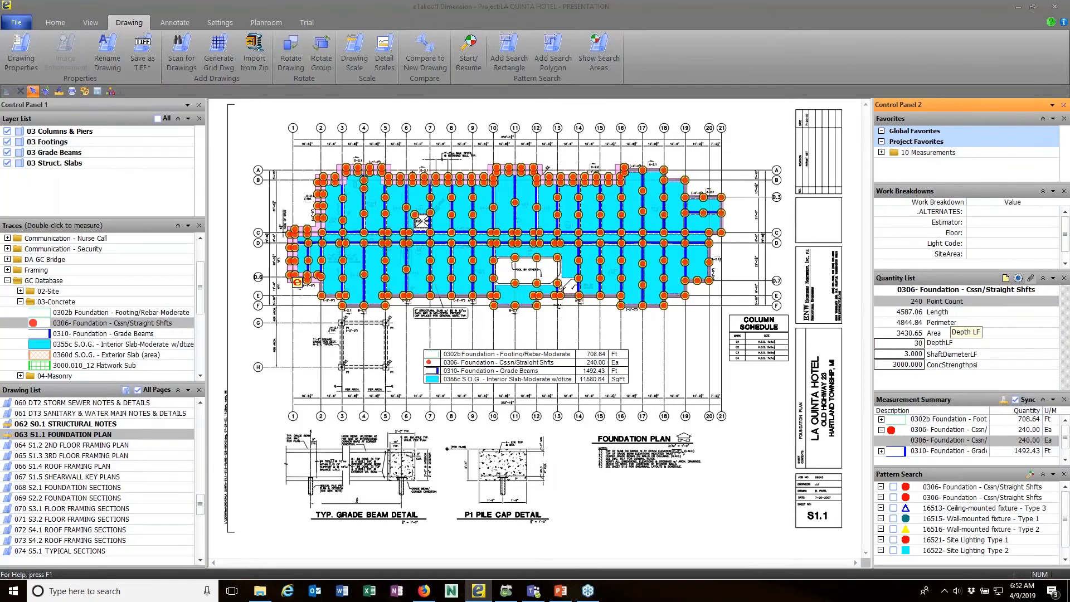
key(Return)
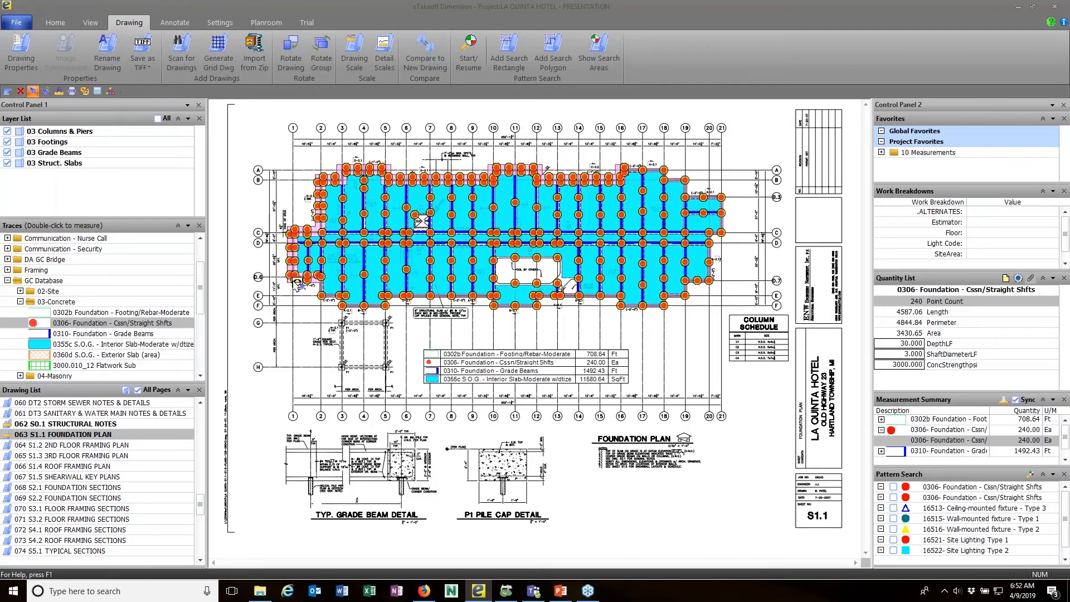
key(Escape)
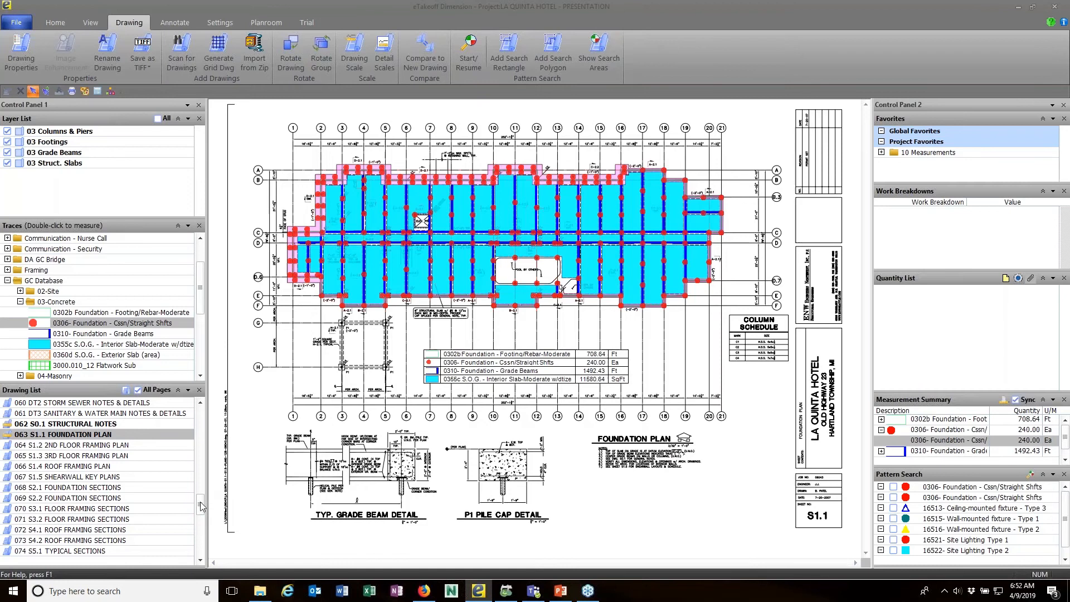
Step: Open drawing 090 E2.0 ELECTRICAL LIGHTING, POWER 1ST FLOOR and examine the counted light fixtures and smoke detectors around the corridor and pool
drag(201, 506, 201, 536)
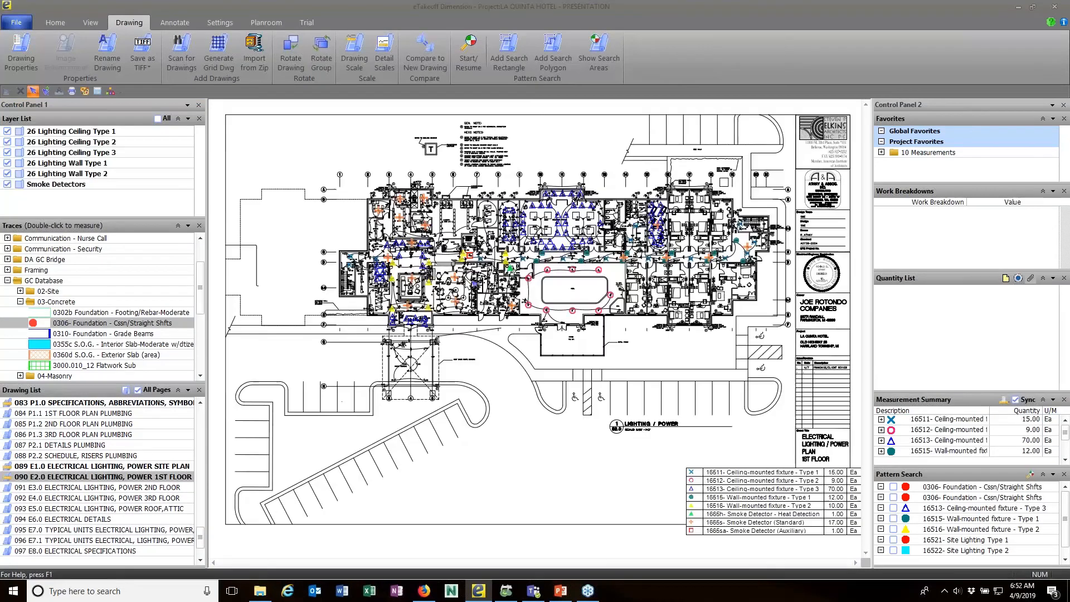
scroll(472, 259, up, 3)
scroll(472, 259, down, 3)
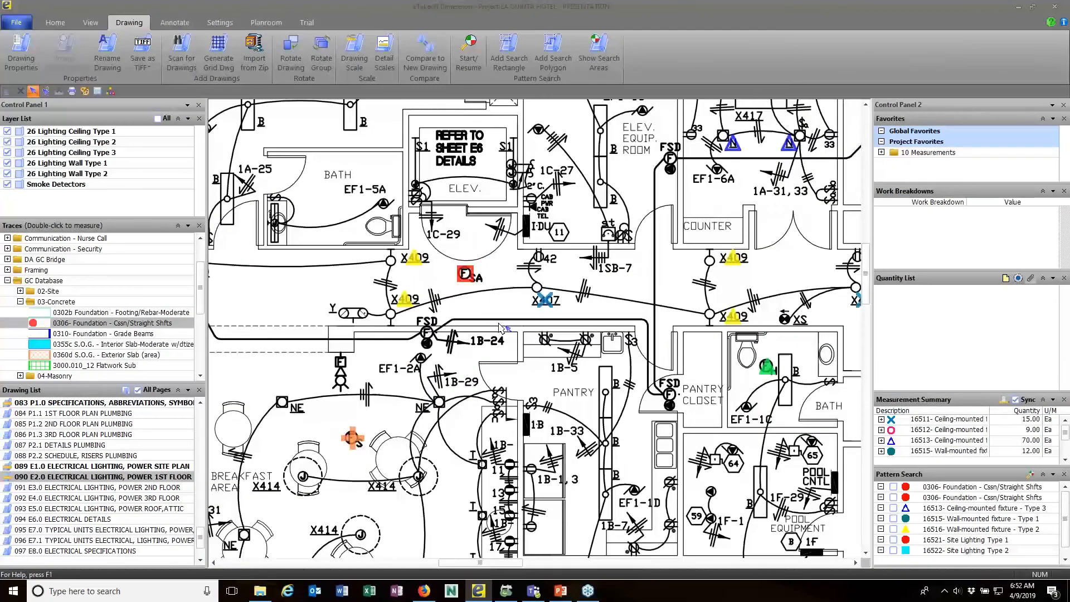
middle_drag(670, 378, 534, 384)
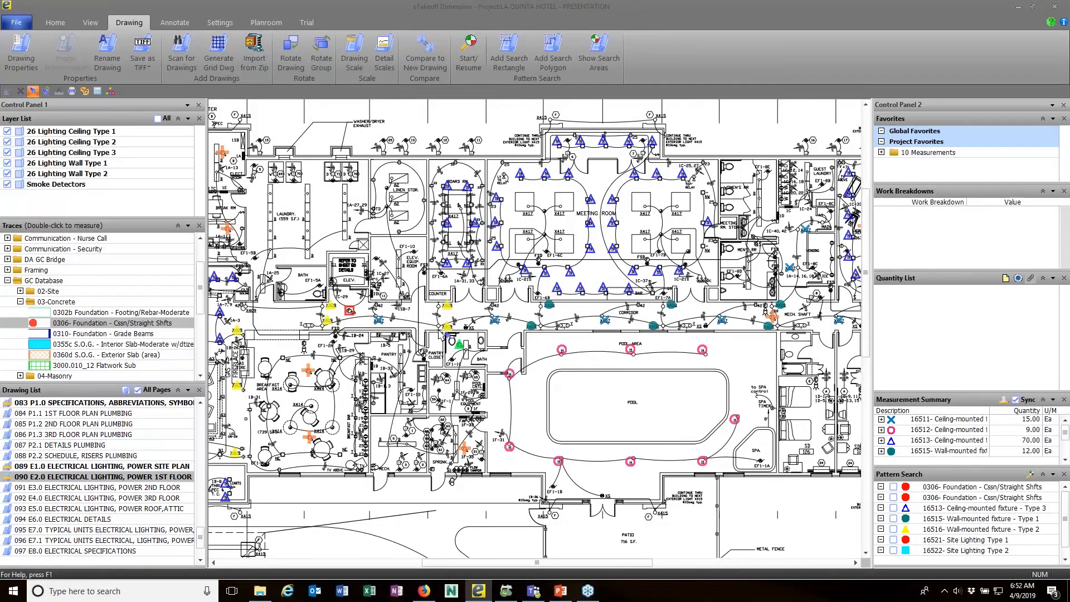
scroll(438, 334, up, 1)
scroll(440, 334, up, 3)
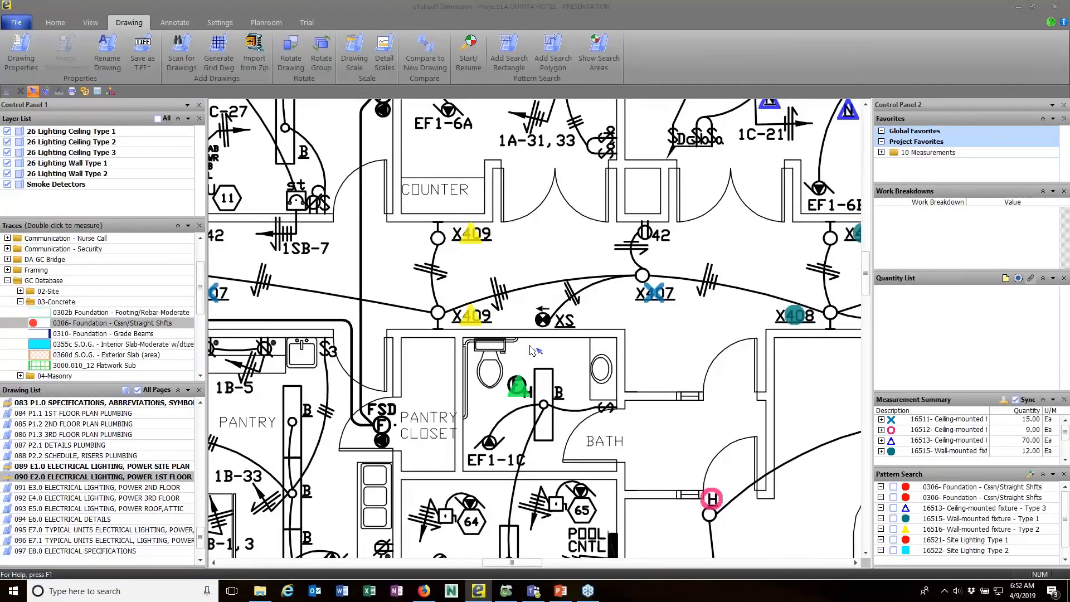
scroll(630, 442, down, 3)
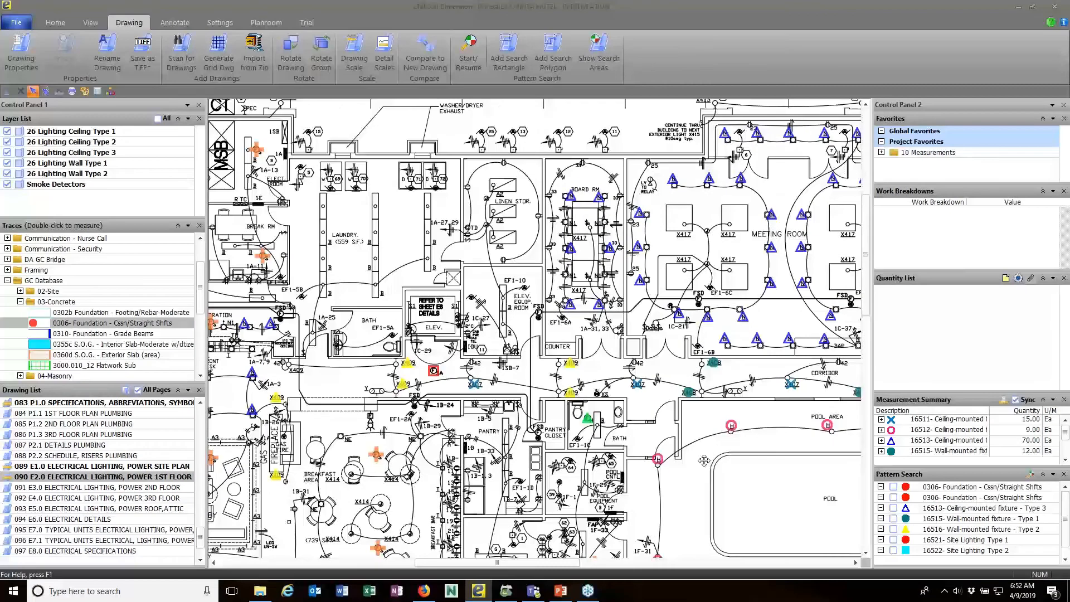
middle_drag(608, 222, 624, 357)
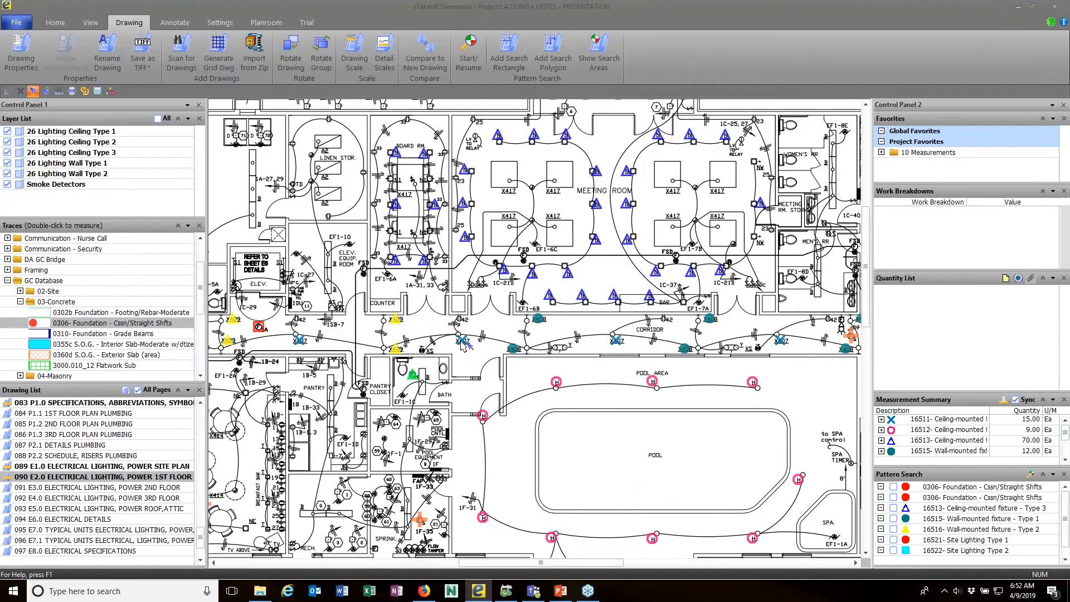
mouse_move(462, 344)
scroll(463, 345, down, 3)
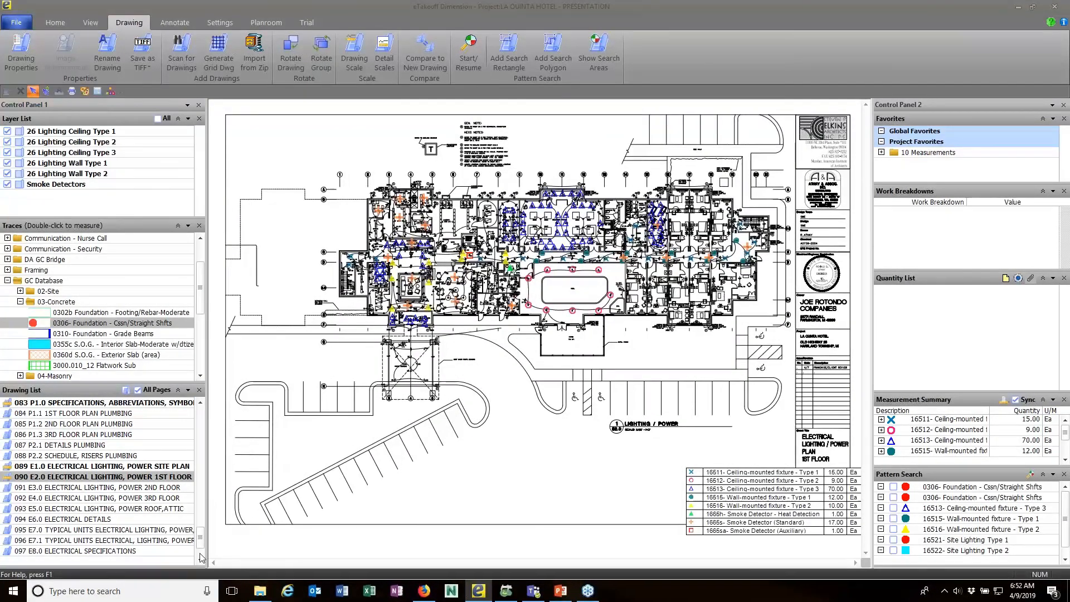
Step: Open drawing 200 A4-03 INT ELEVATIONS and examine the scale notes of the elevations and the typical room module
scroll(118, 551, down, 2)
click(61, 540)
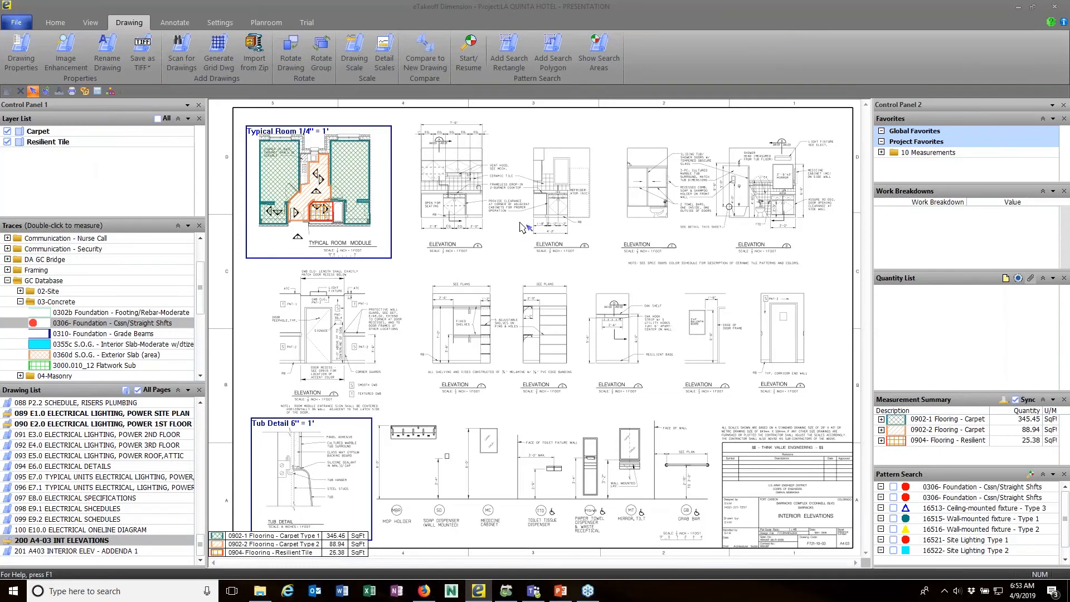
scroll(518, 227, up, 2)
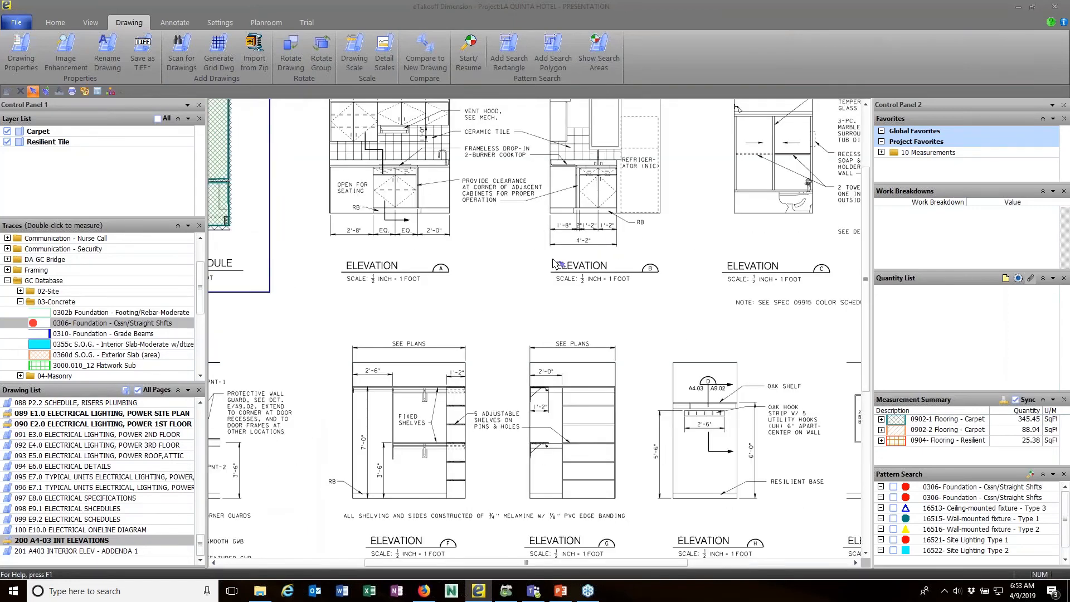
scroll(526, 275, down, 2)
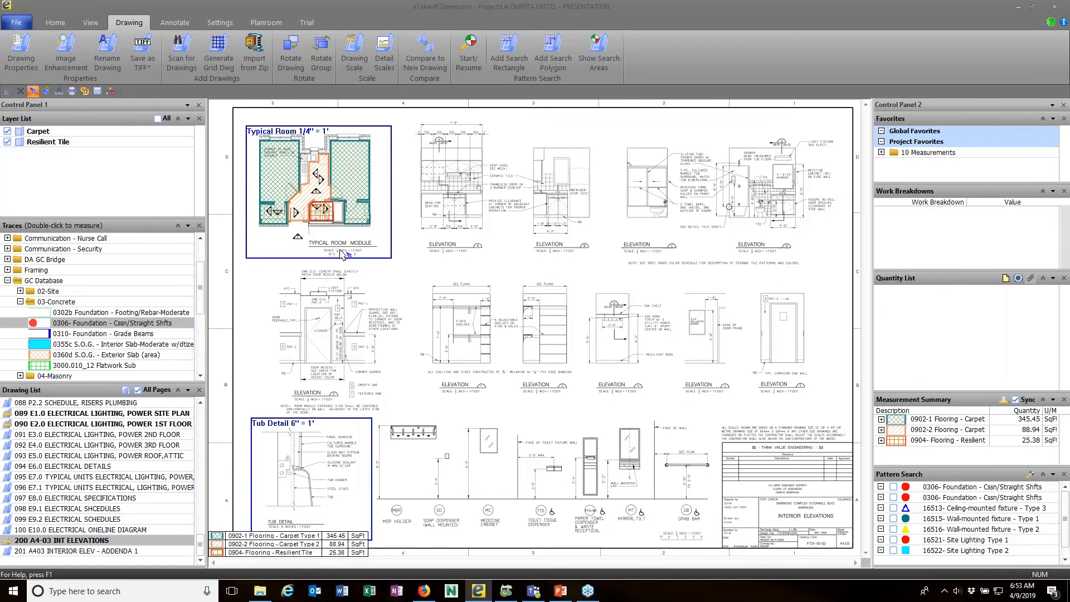
scroll(336, 254, up, 2)
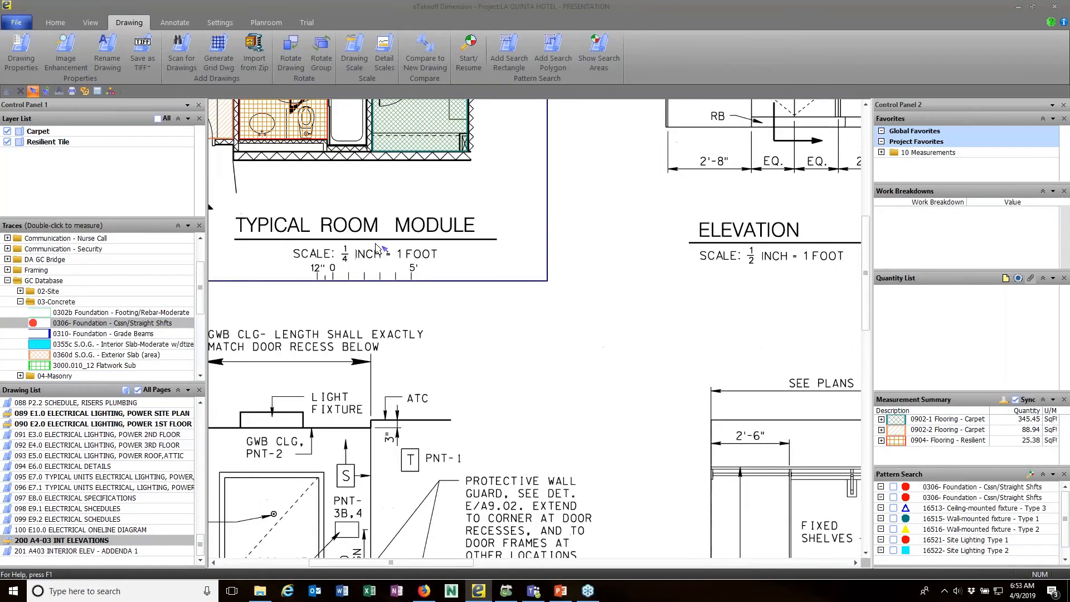
Step: Add a comparison of 200 A4-03 INT ELEVATIONS against the new drawing 201 A403 INTERIOR ELEV - ADDENDA 1
scroll(343, 253, down, 2)
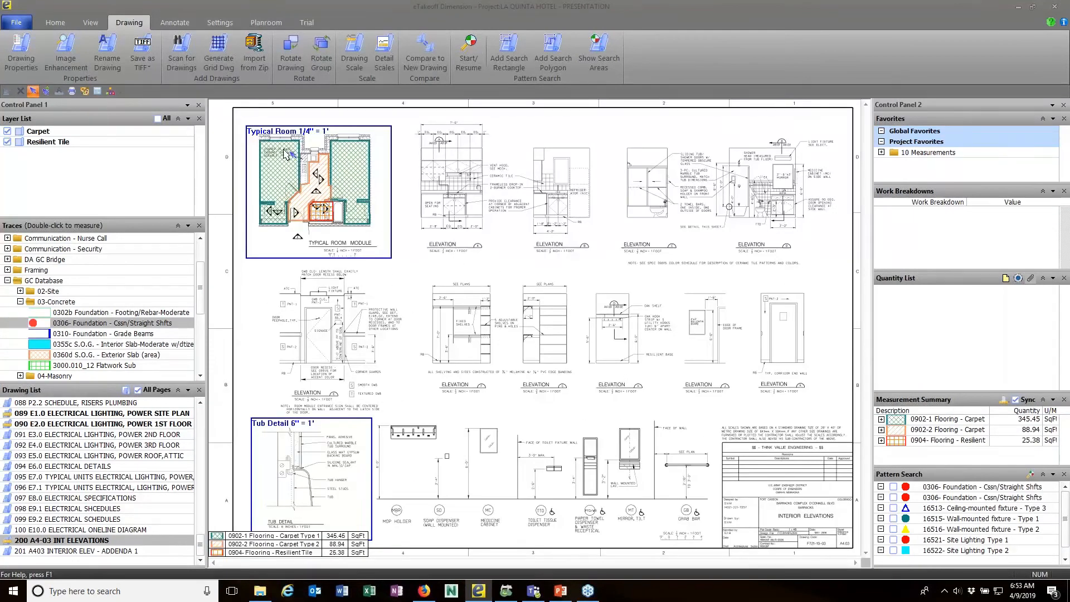
mouse_move(285, 154)
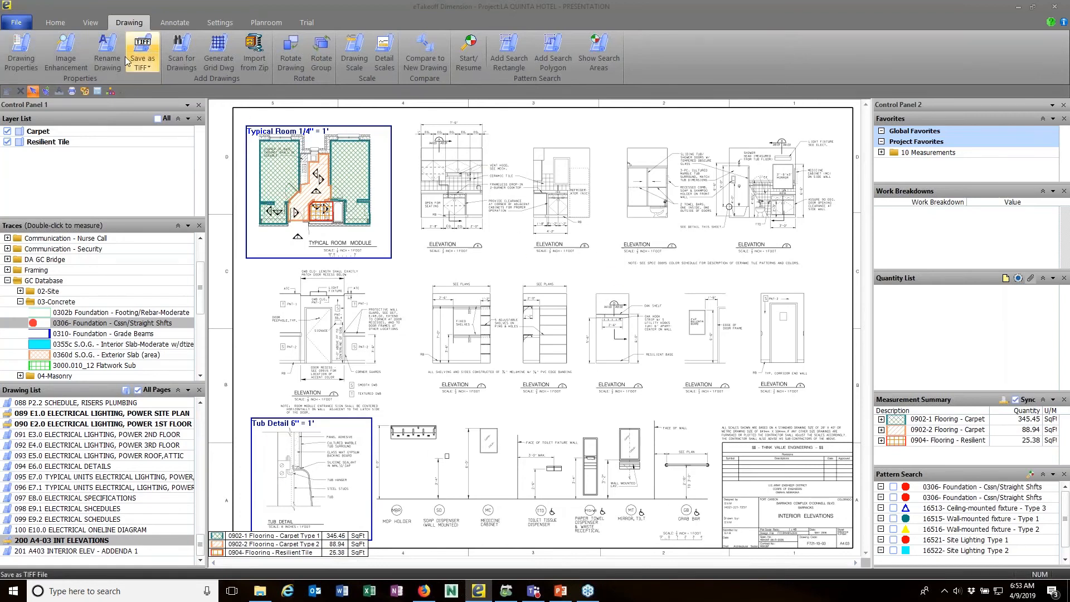
click(53, 22)
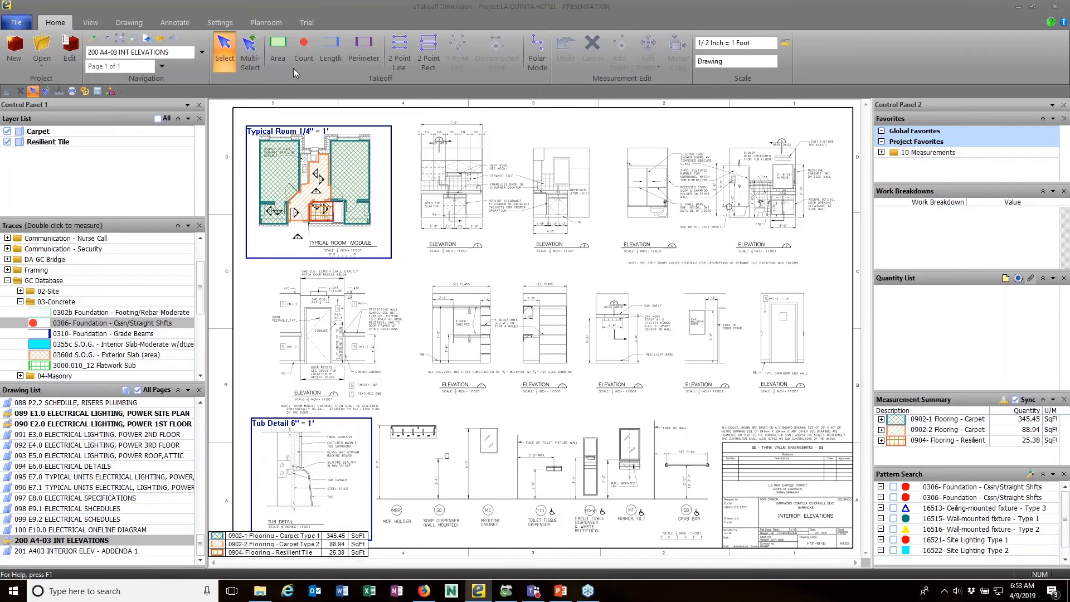
click(131, 25)
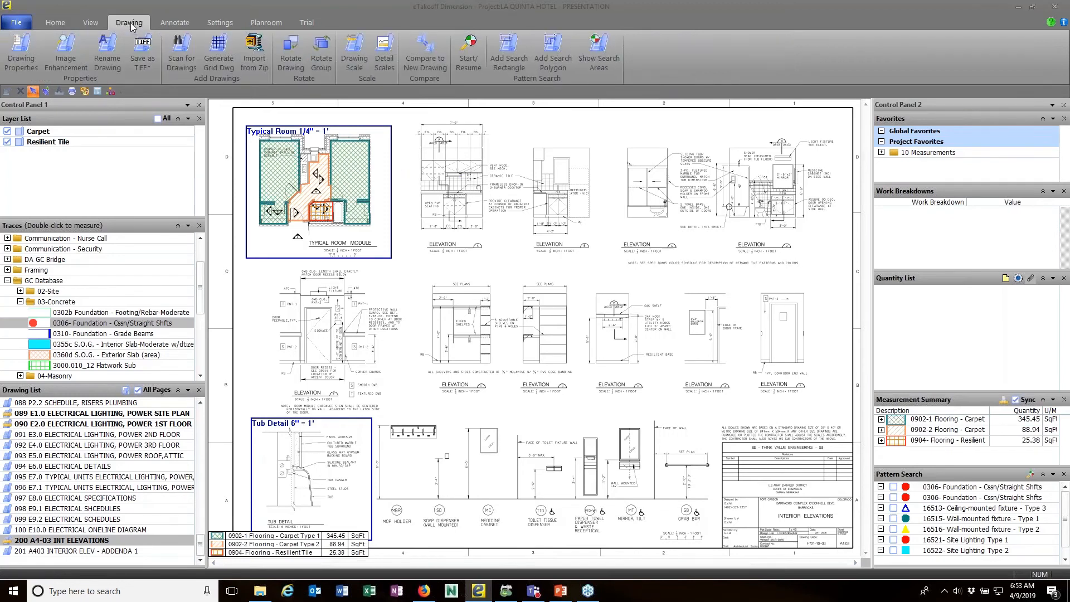
click(428, 59)
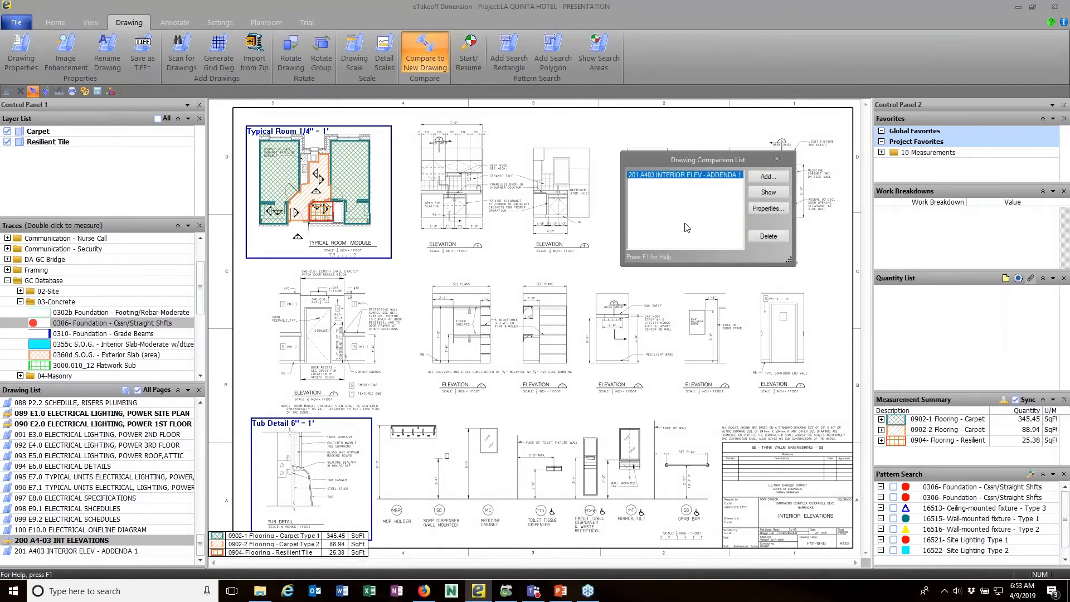
click(766, 177)
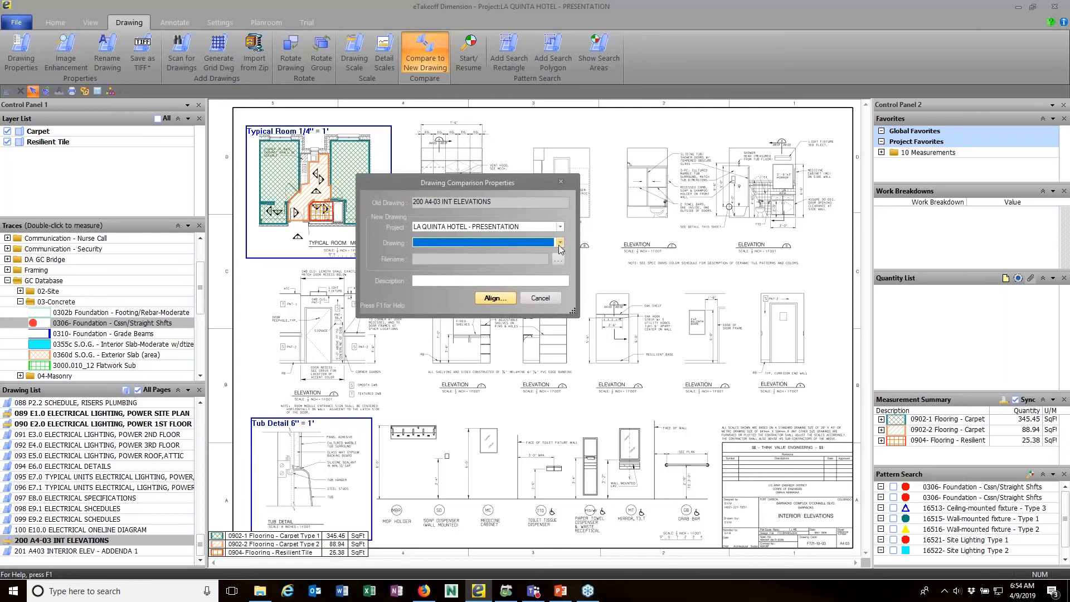
click(559, 243)
drag(561, 265, 561, 311)
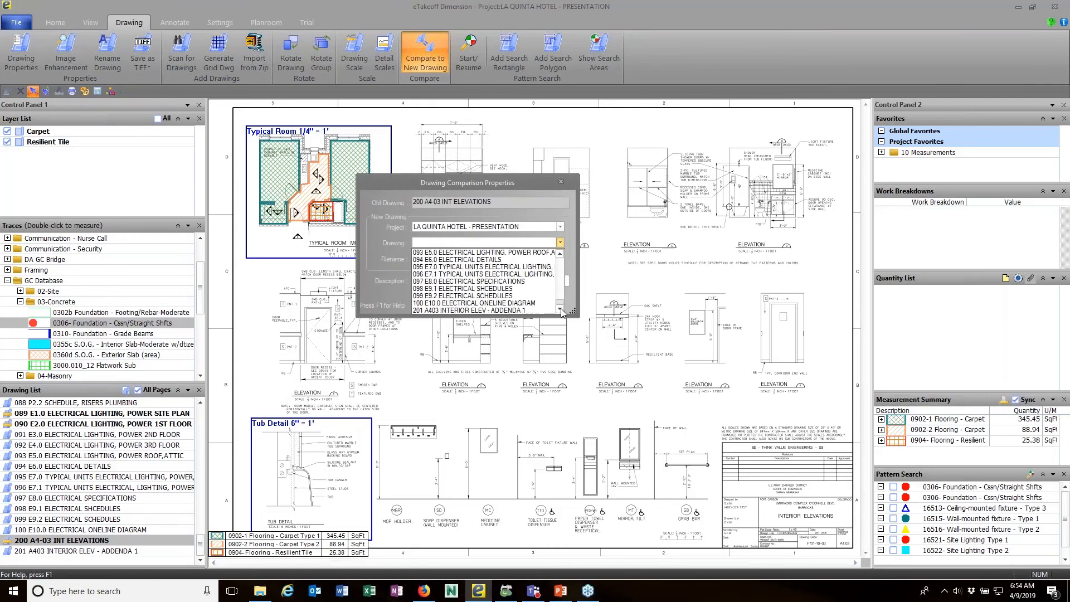
click(483, 310)
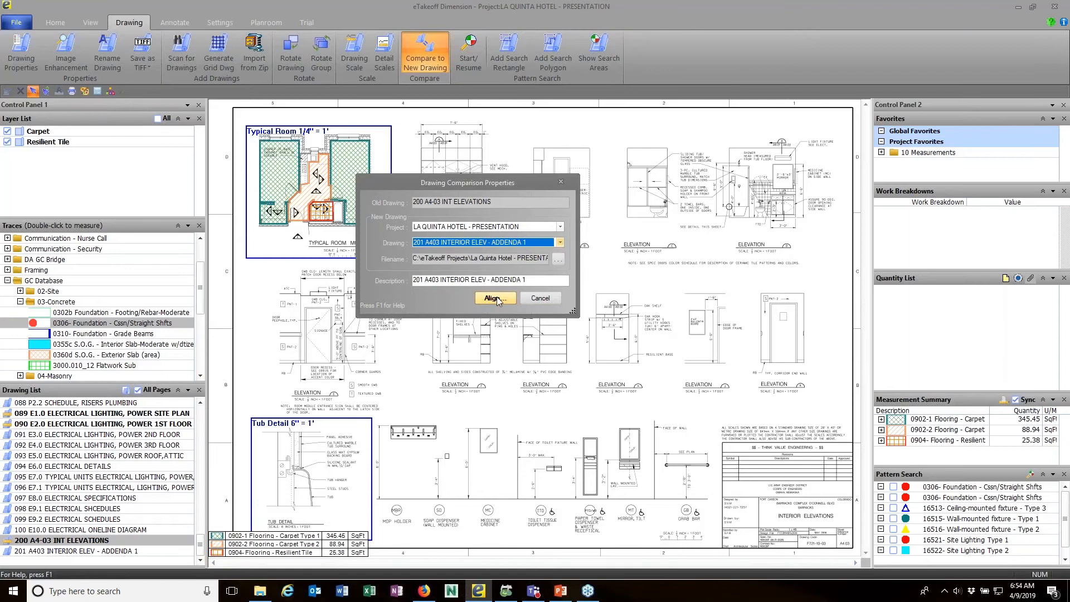
Step: Open the alignment for the drawing comparison and accept it with a rotation of 0
click(496, 296)
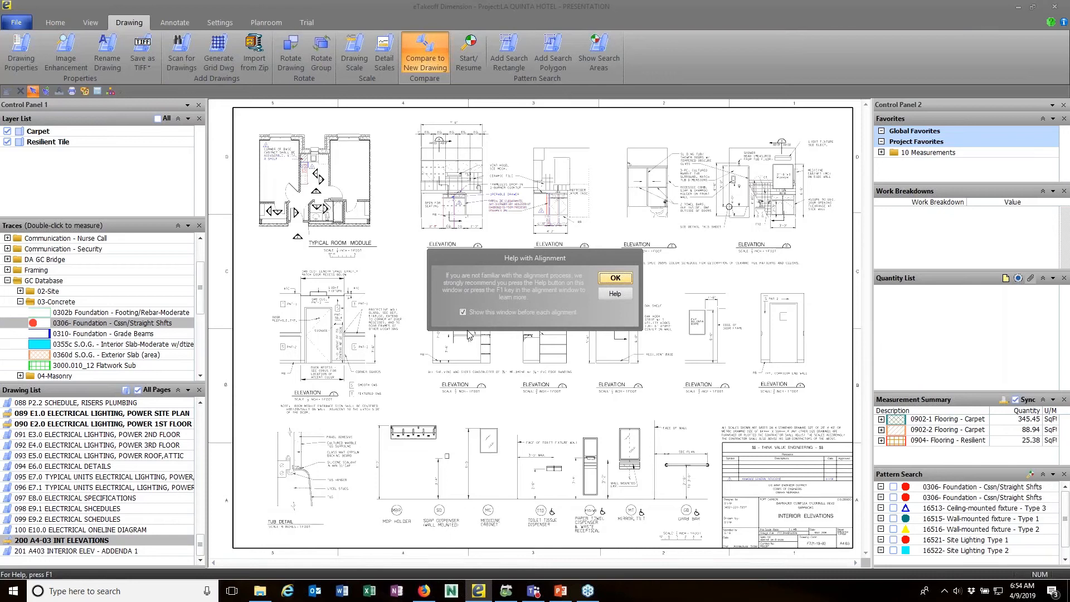
click(614, 278)
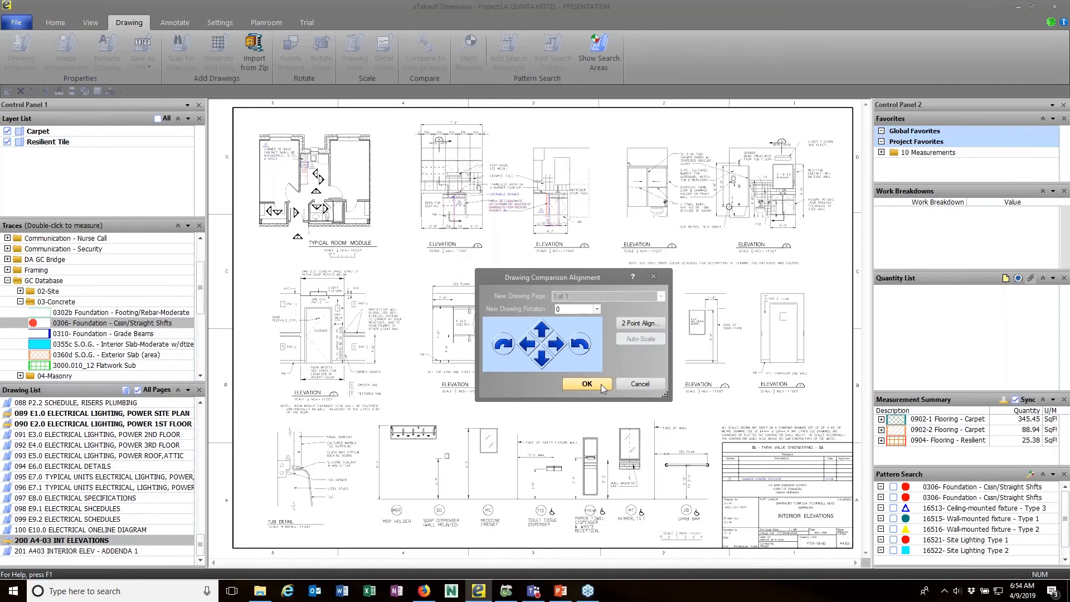
click(580, 383)
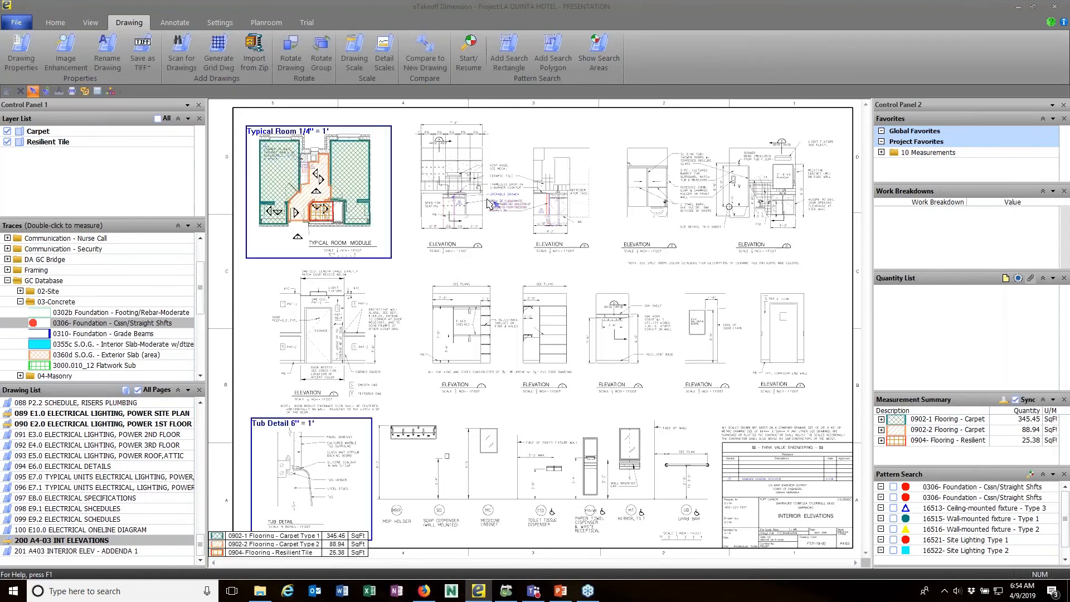
Step: Examine the kitchen elevation changes with the new drawing emphasized, and return the comparison to showing old and new together
scroll(489, 203, up, 4)
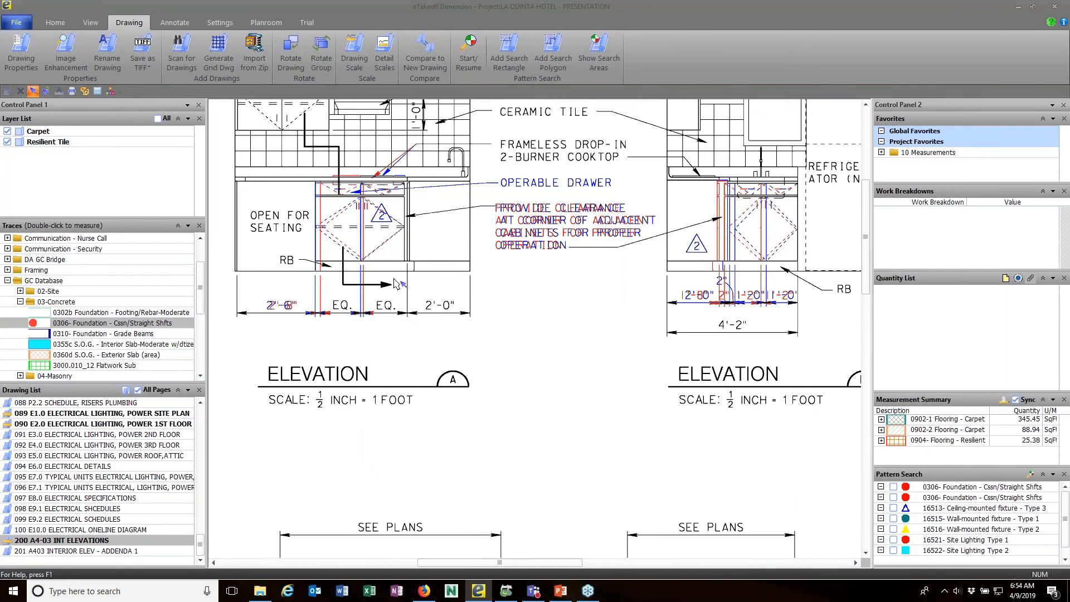
middle_drag(401, 293, 394, 410)
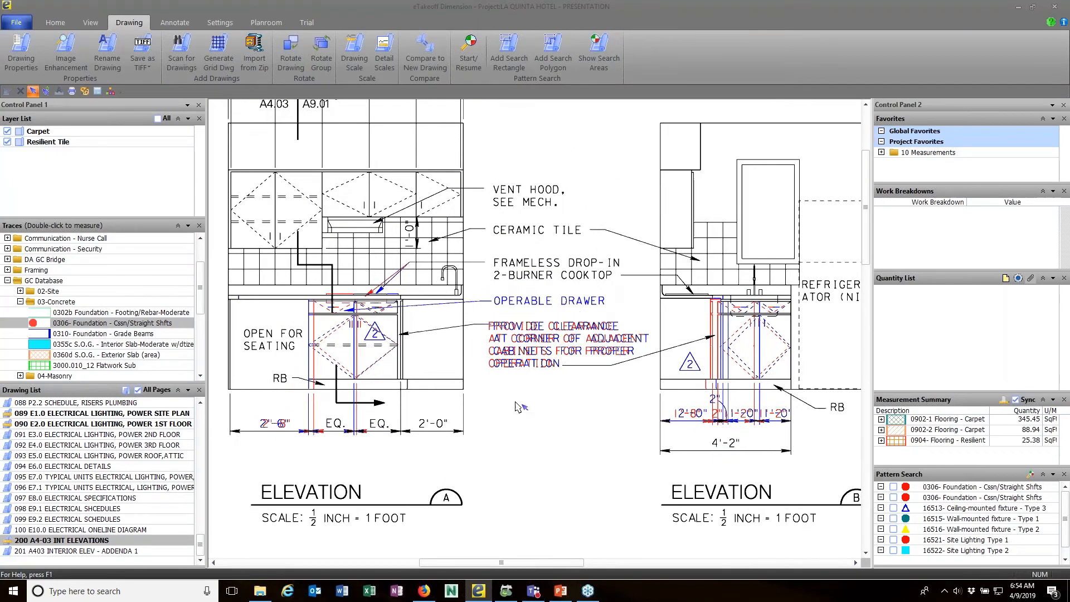
right_click(547, 299)
mouse_move(565, 307)
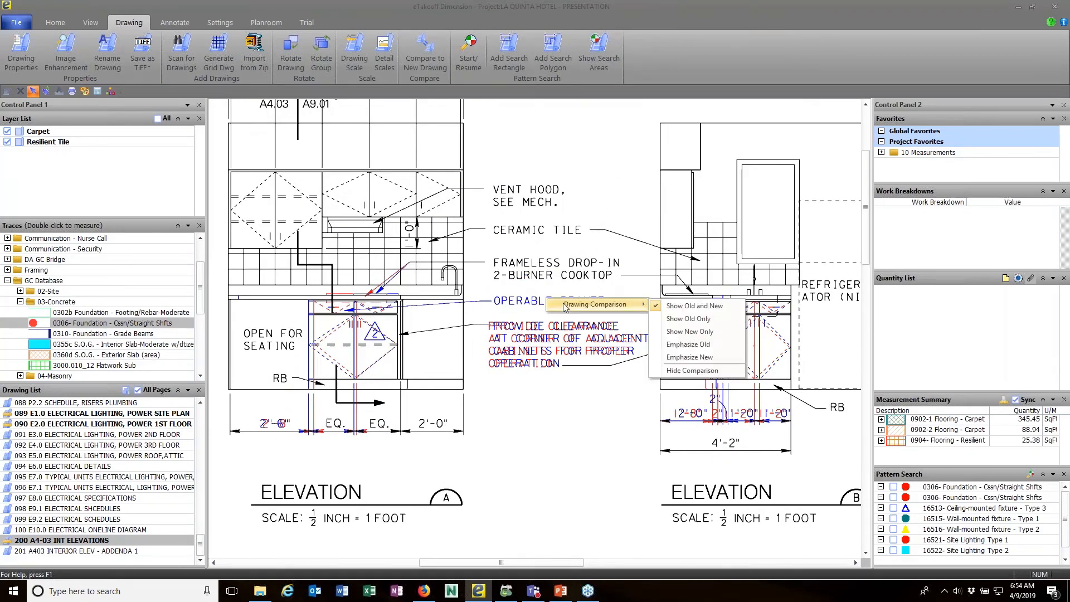
click(703, 357)
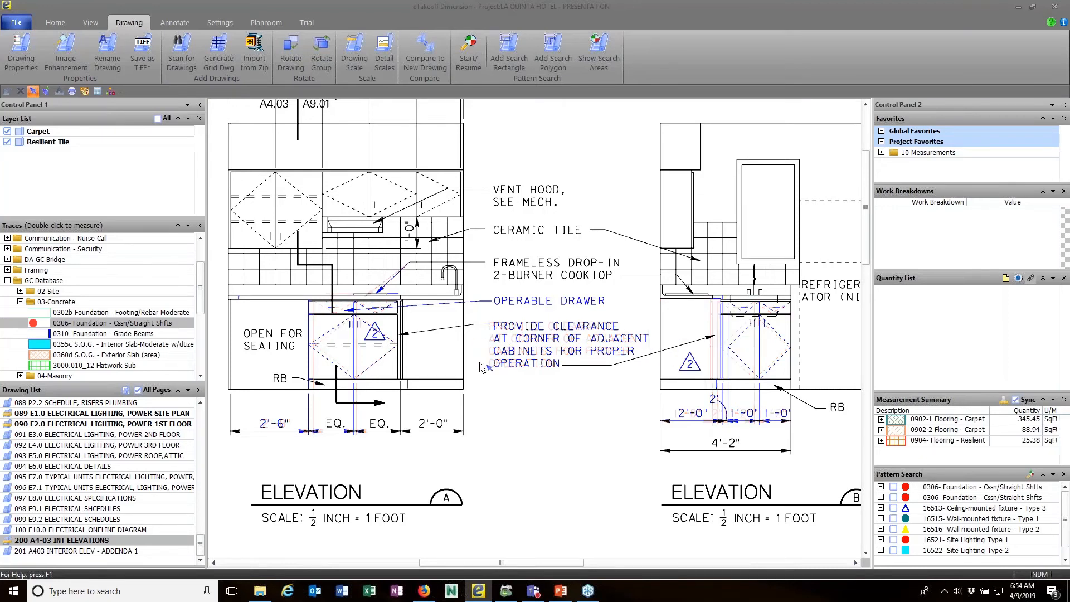
right_click(508, 326)
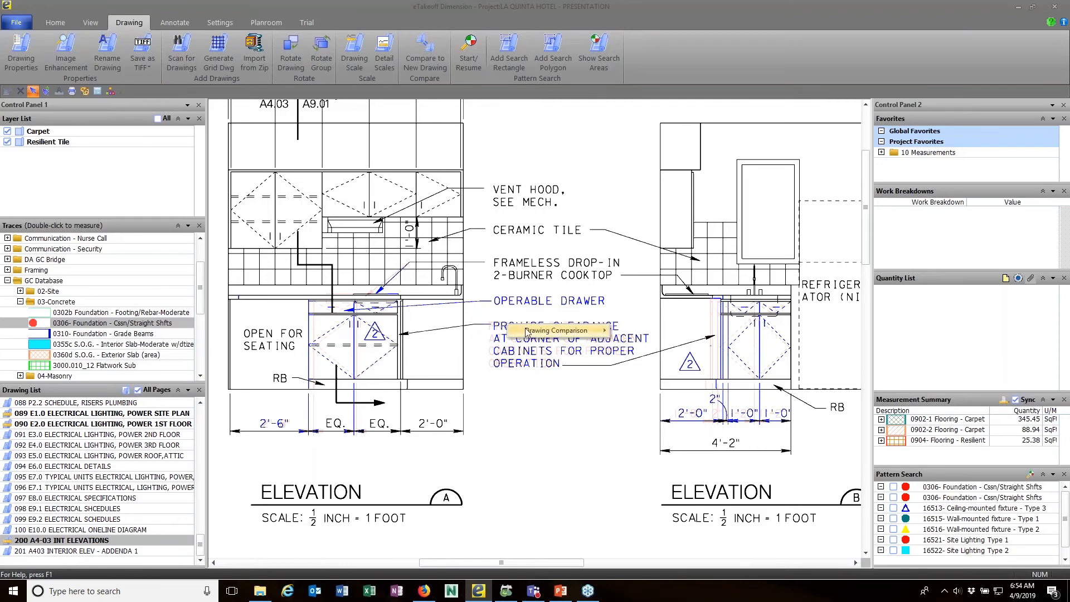
mouse_move(530, 330)
click(652, 331)
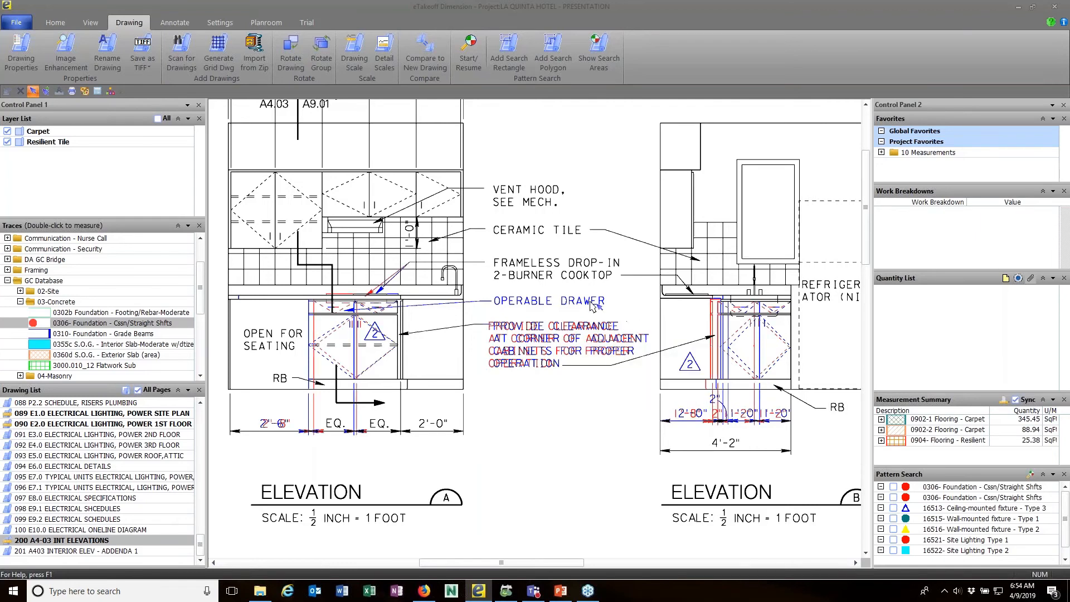
Step: Using advanced point editing on the Hallway Carpet area, try moving its upper counter-side corner to the old counter edge, and move it back
scroll(517, 229, down, 4)
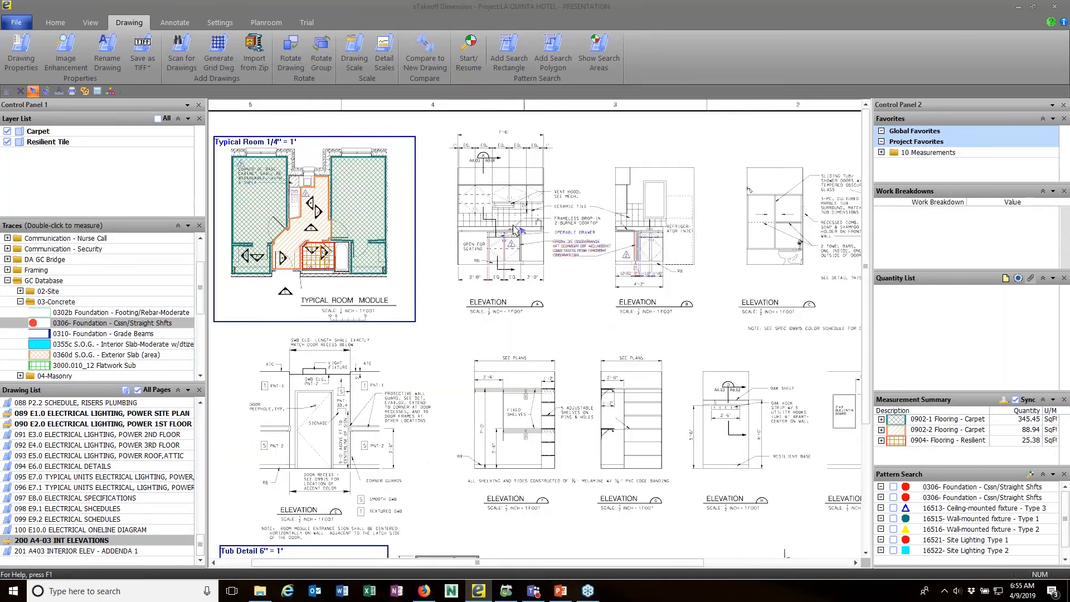
middle_drag(325, 206, 415, 243)
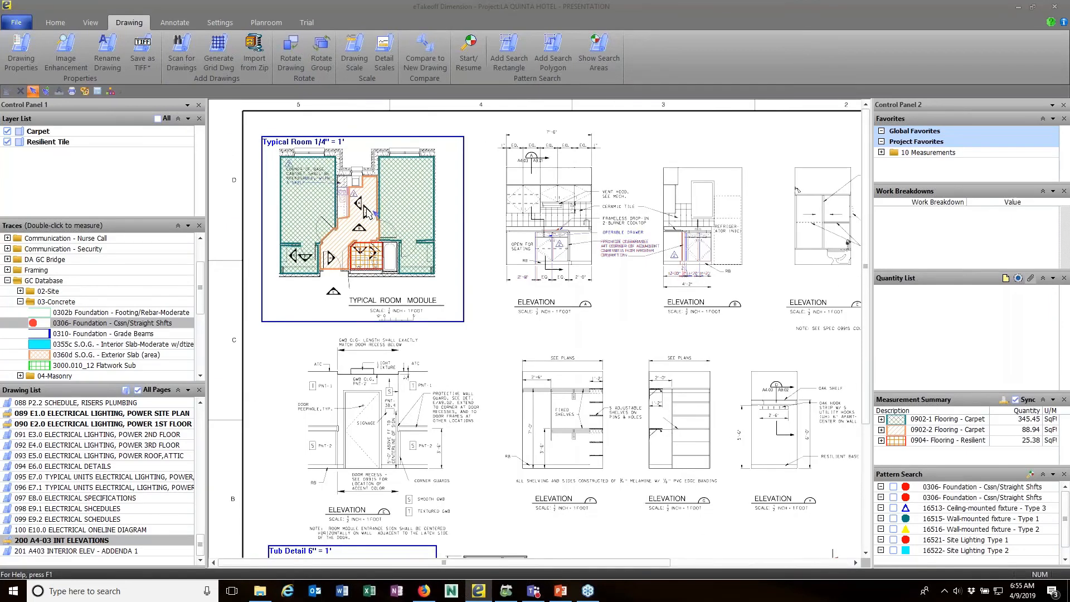
scroll(365, 209, up, 6)
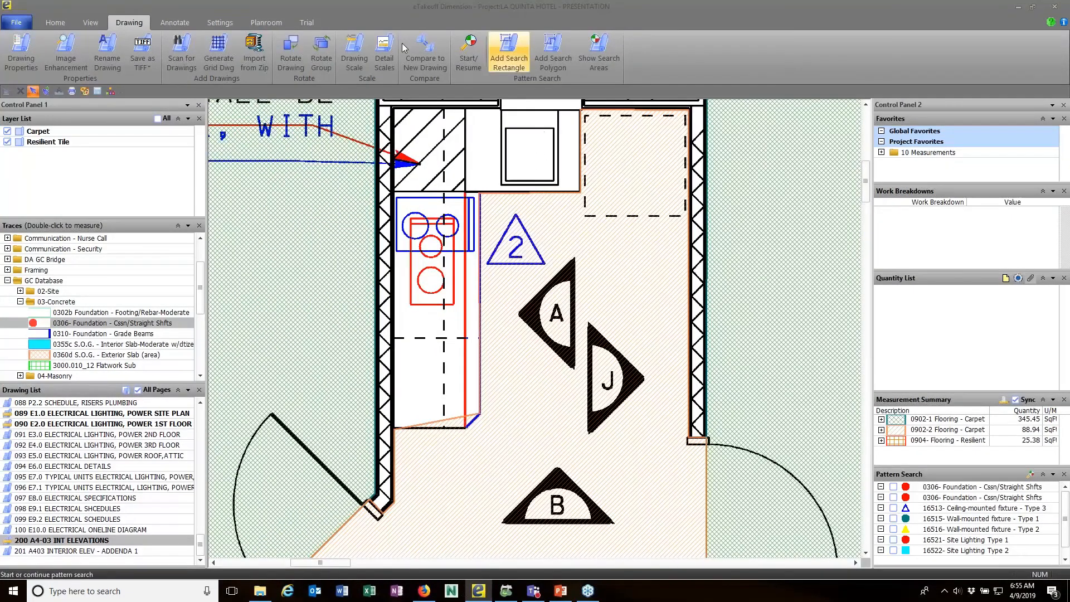
click(55, 22)
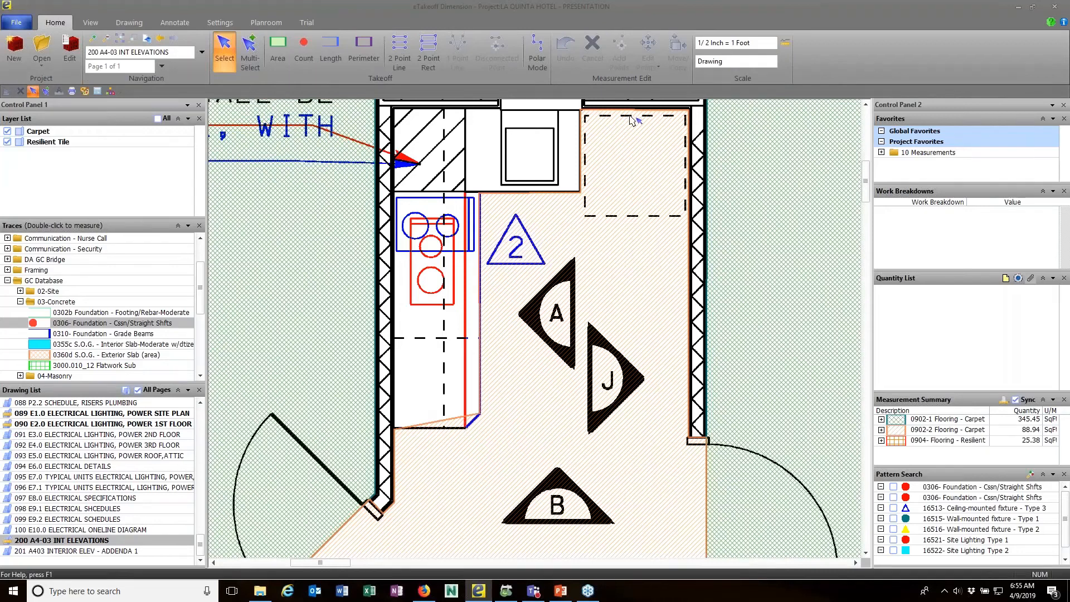
click(656, 108)
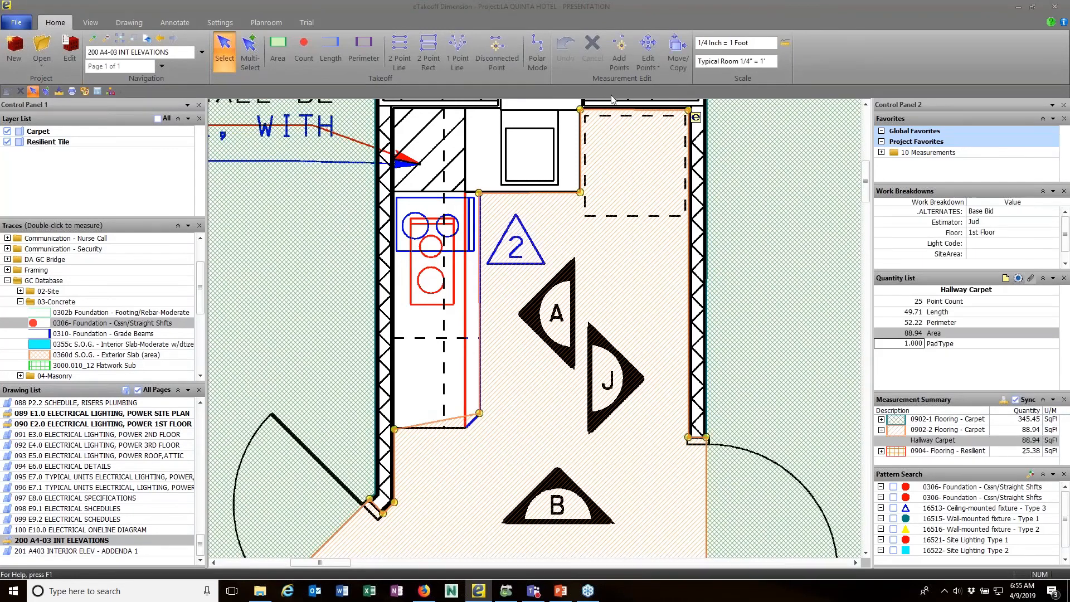
click(654, 67)
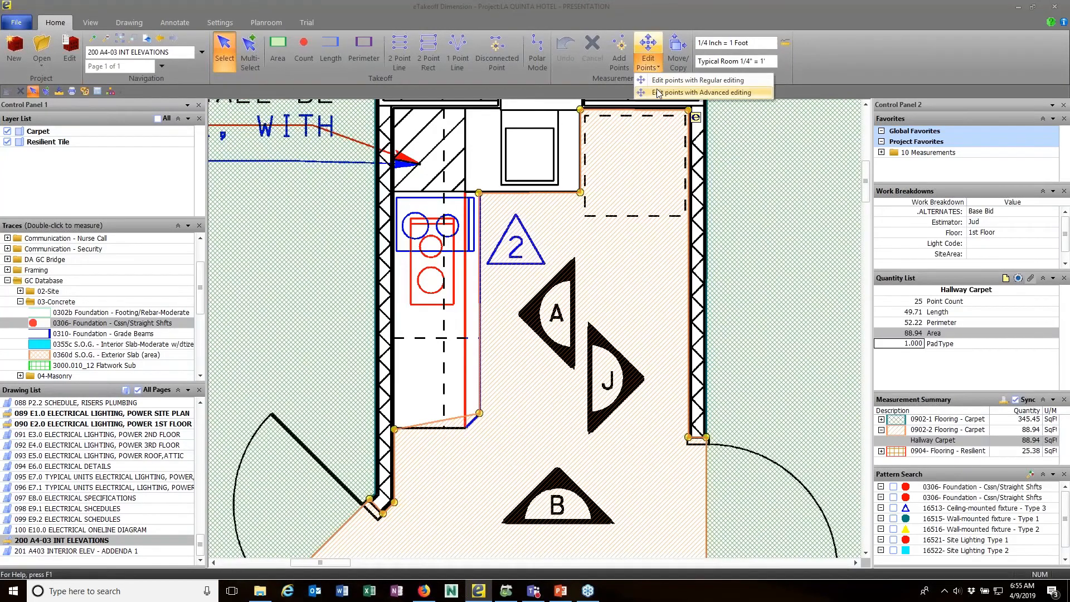
click(659, 92)
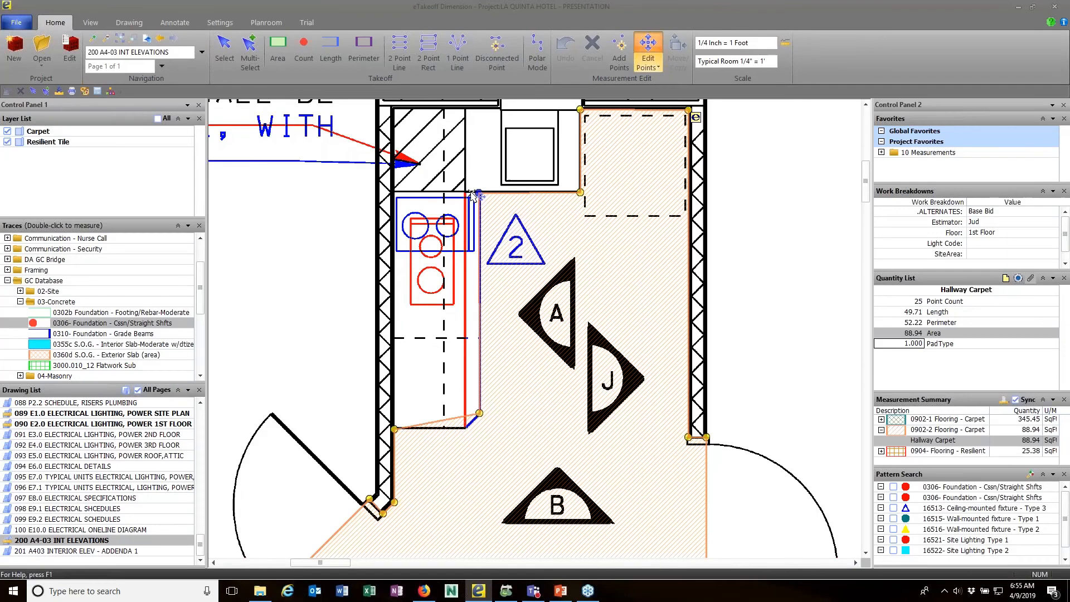
drag(477, 193, 465, 192)
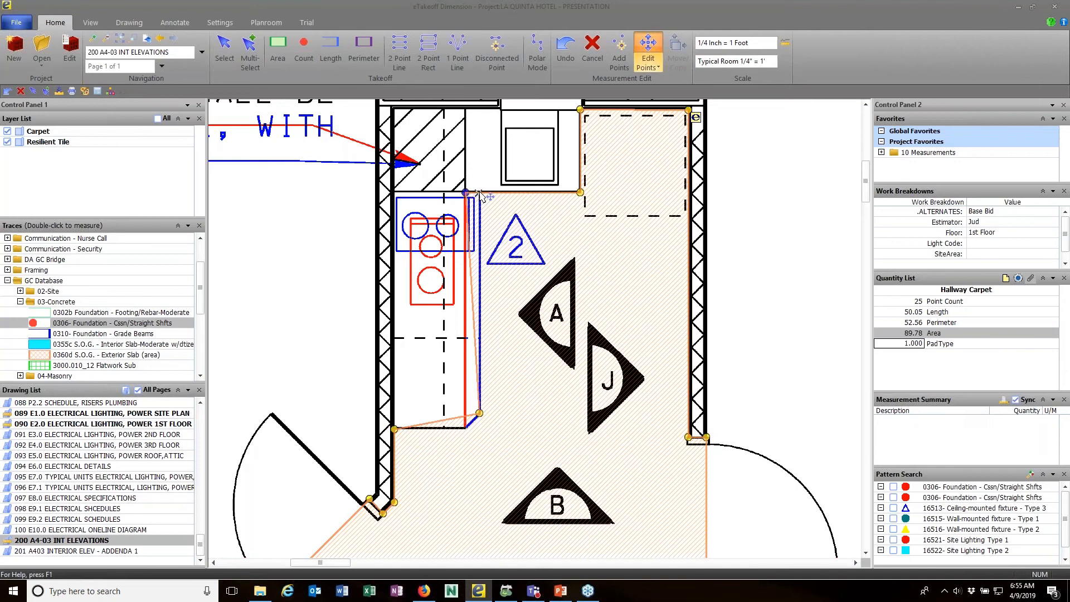
drag(479, 191, 478, 193)
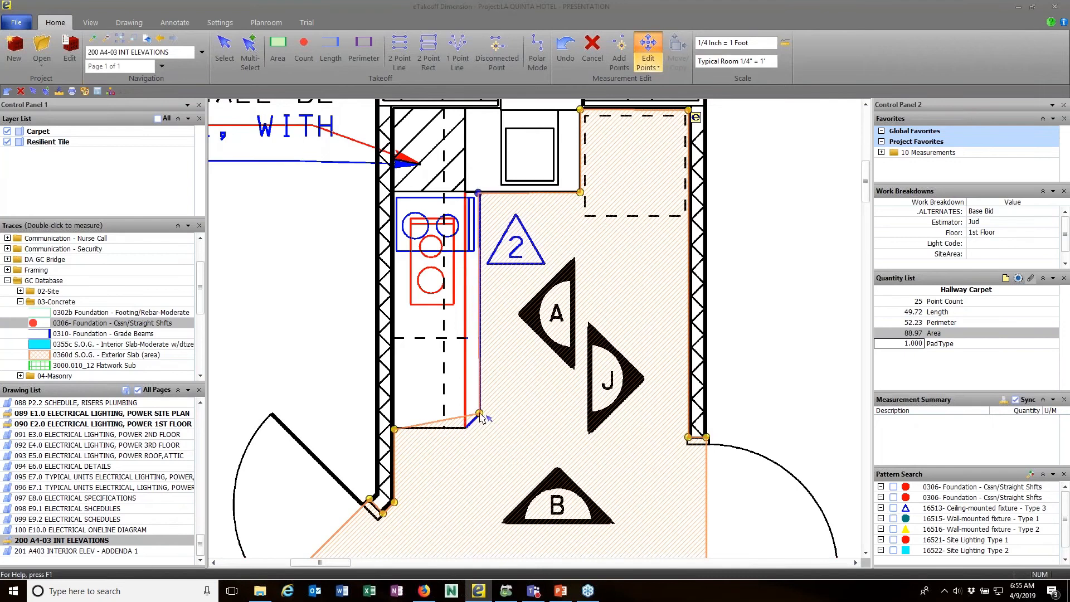
Step: Try moving the carpet area's lower counter-side corner to the old counter corner, and return it to the new counter edge
drag(479, 413, 465, 428)
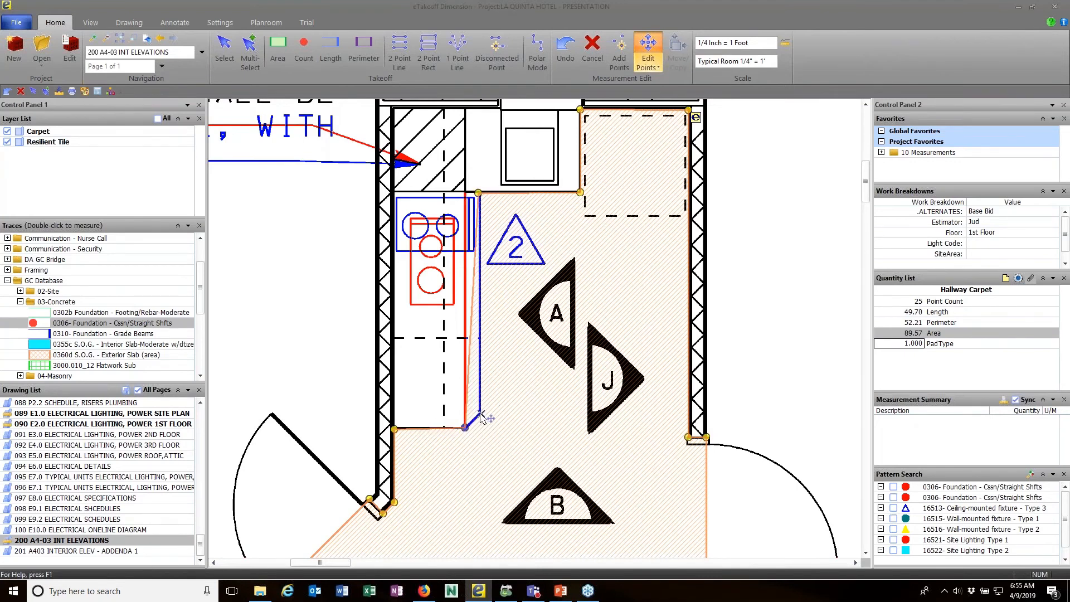
drag(466, 427, 480, 414)
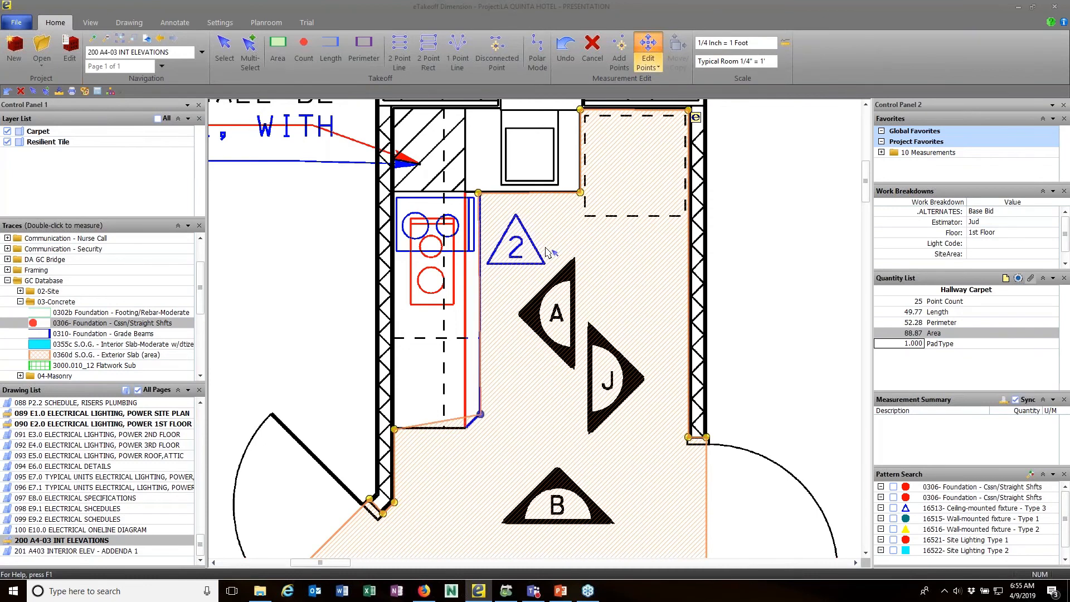
scroll(548, 252, down, 1)
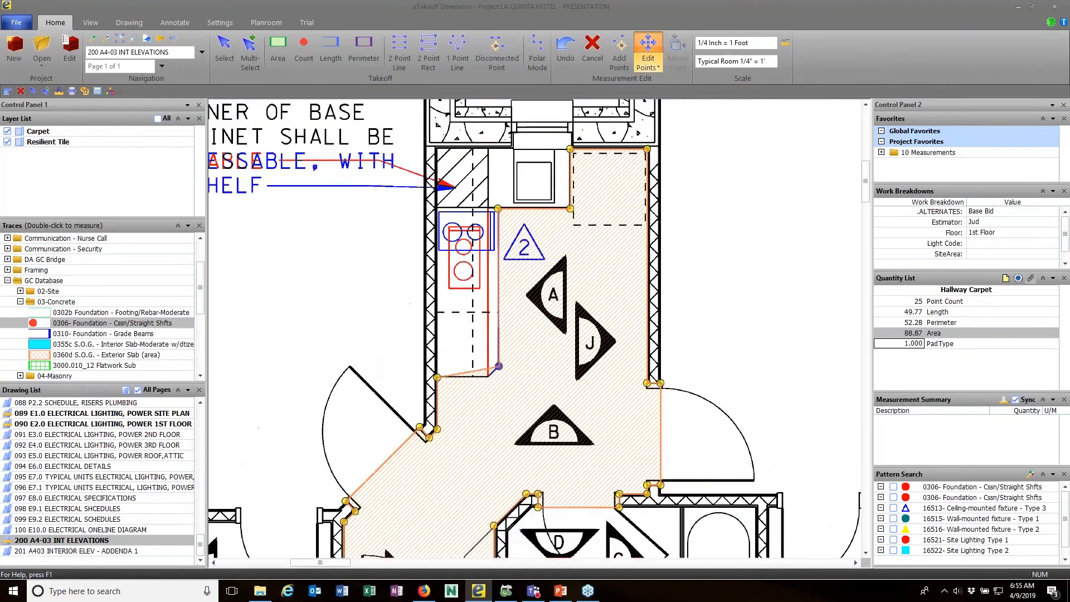
scroll(323, 178, down, 3)
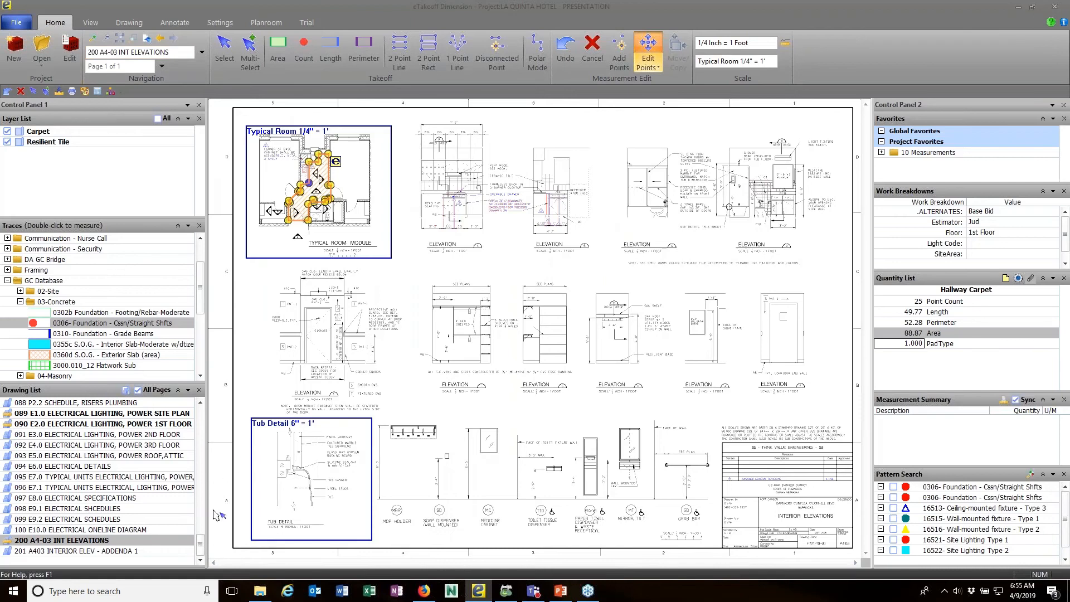
Step: Start eTakeoff Bridge for the La Quinta Hotel project and begin a new bridge named LaQuinta
mouse_move(201, 546)
mouse_down()
mouse_move(201, 517)
mouse_move(201, 546)
mouse_up()
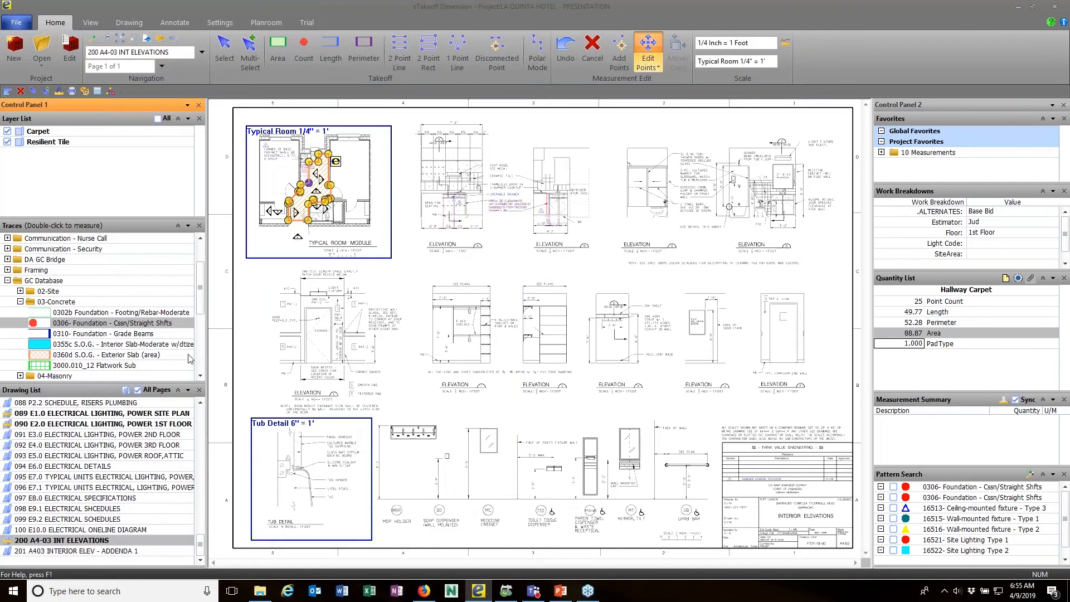
click(90, 23)
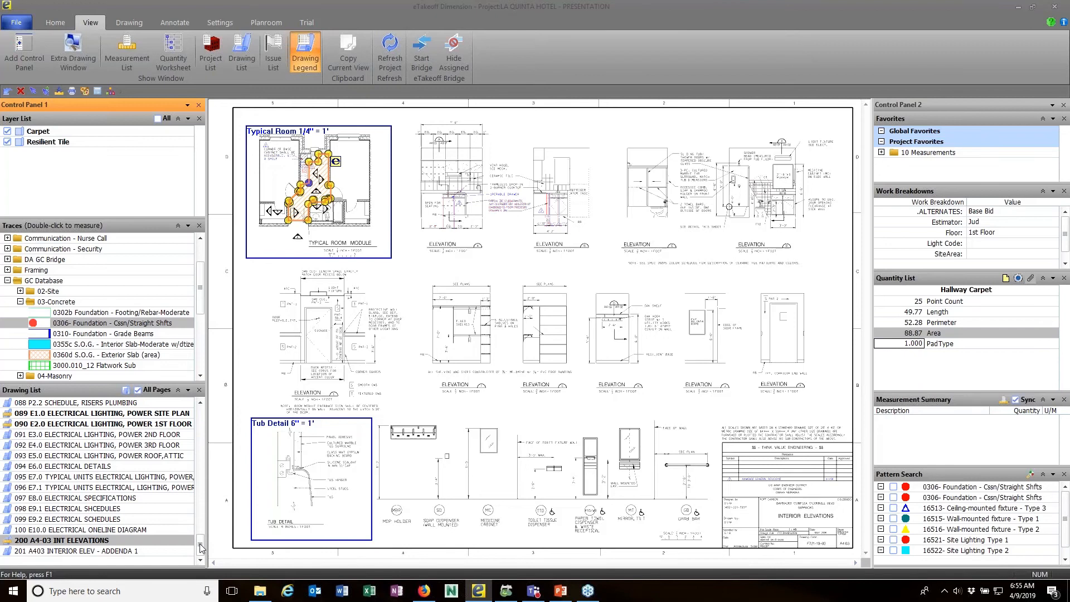
drag(201, 547, 200, 421)
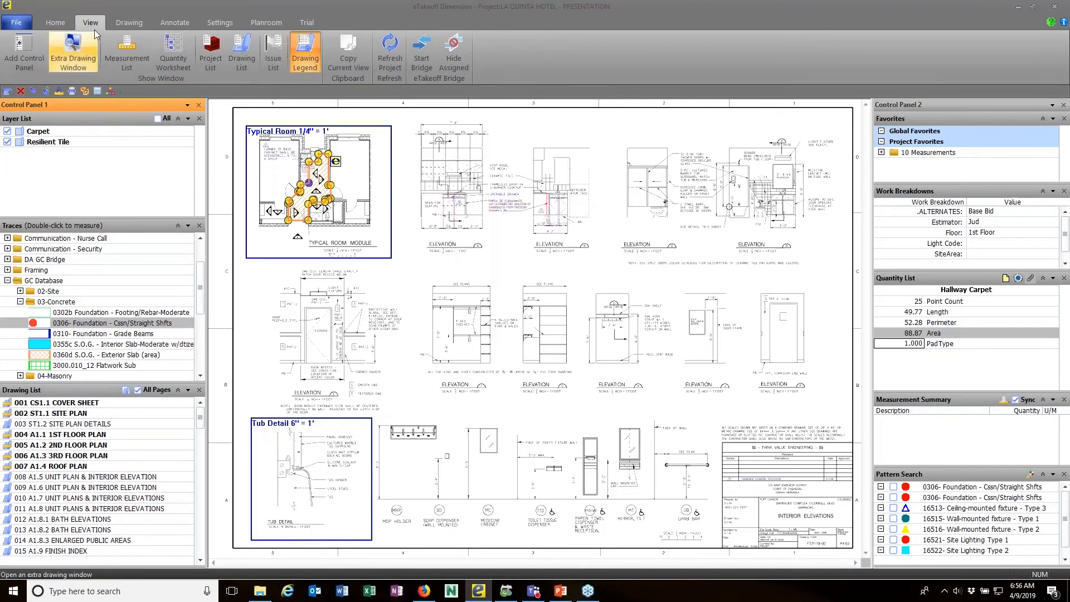
click(421, 55)
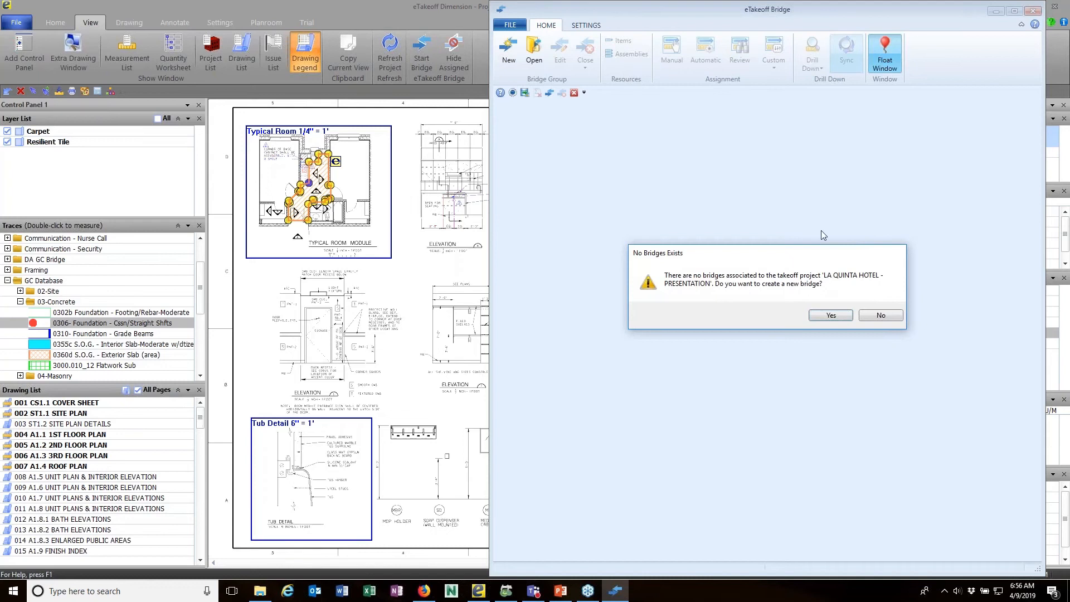
click(830, 315)
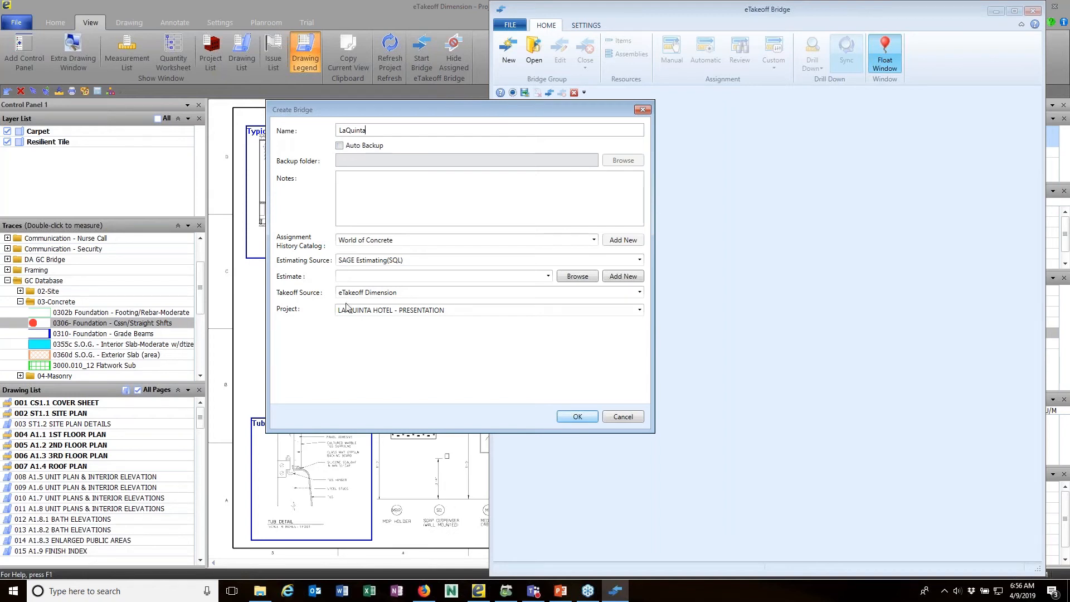
Step: Add an estimate named LaQuinta with the Ext_Commercial_GC database in the Demonstration Estimates branch, and create the bridge
click(620, 277)
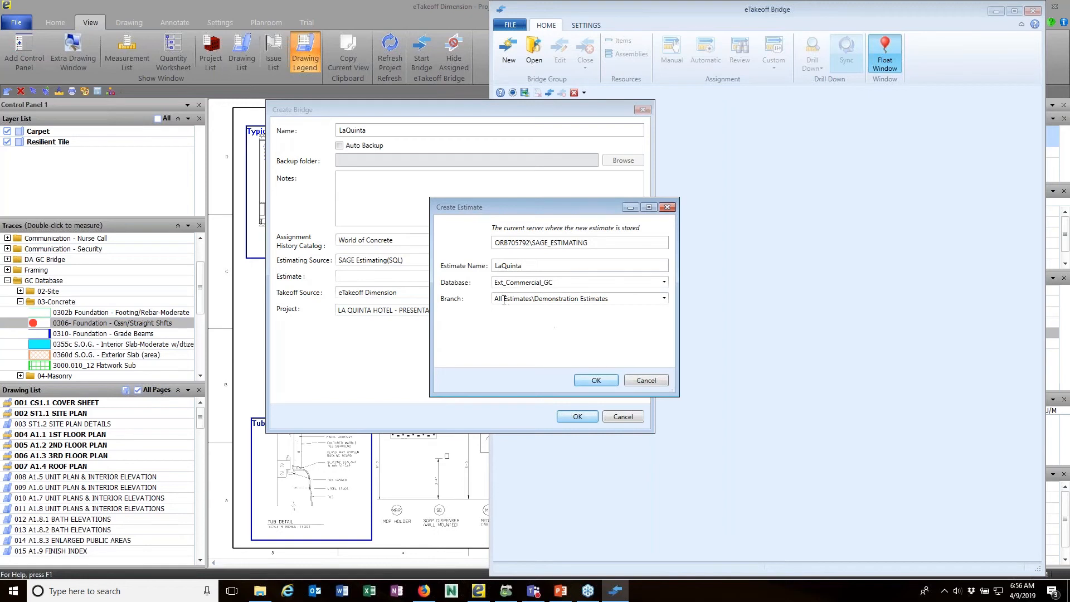
click(597, 380)
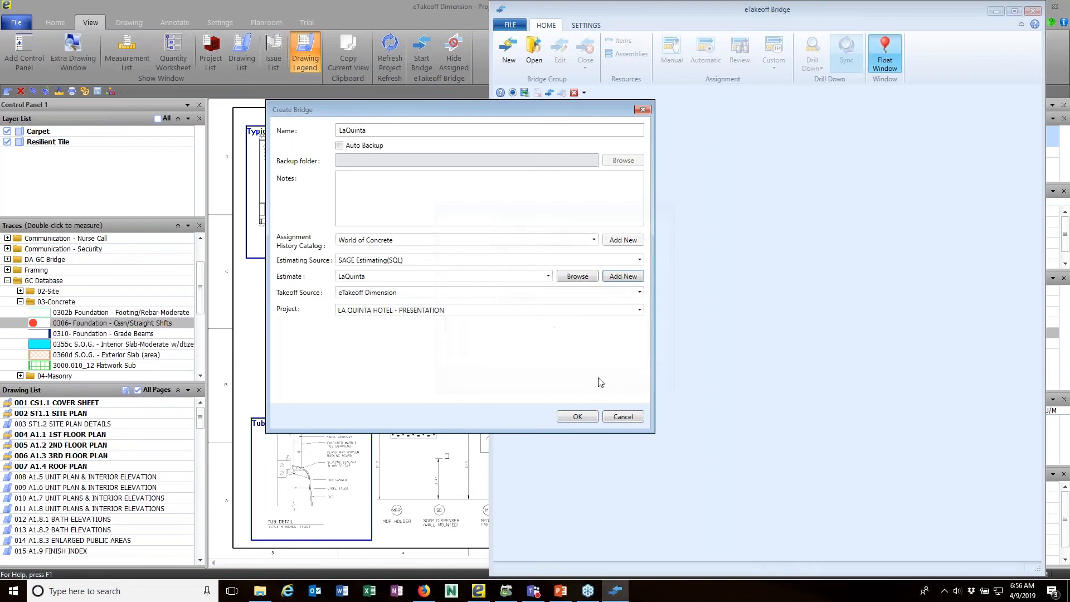
click(578, 417)
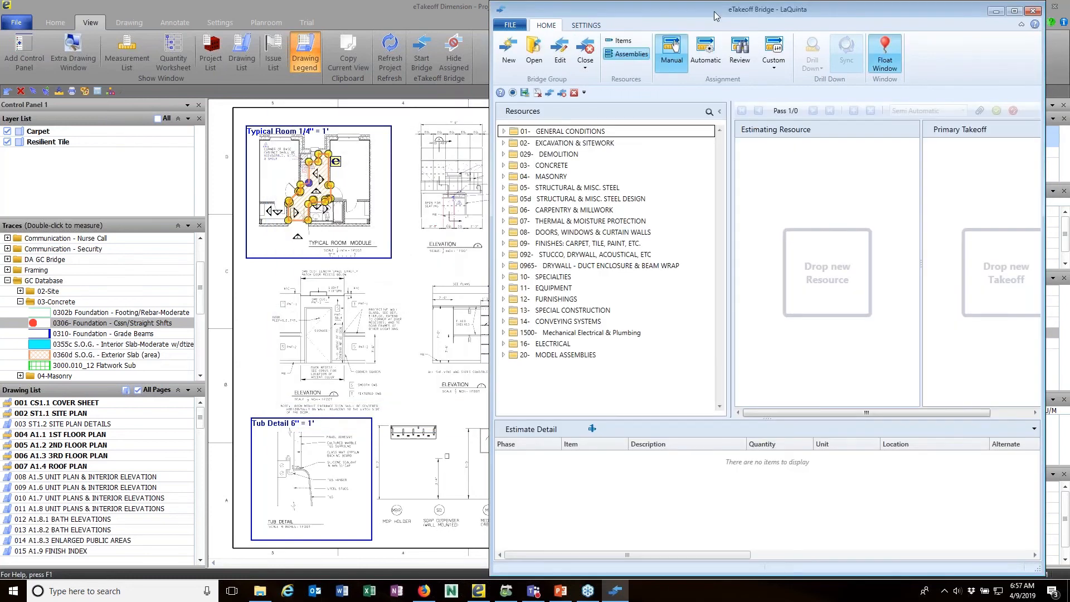
Step: Move the bridge window clear of the screen edge and look over its file options and user preference settings
drag(714, 11, 670, 13)
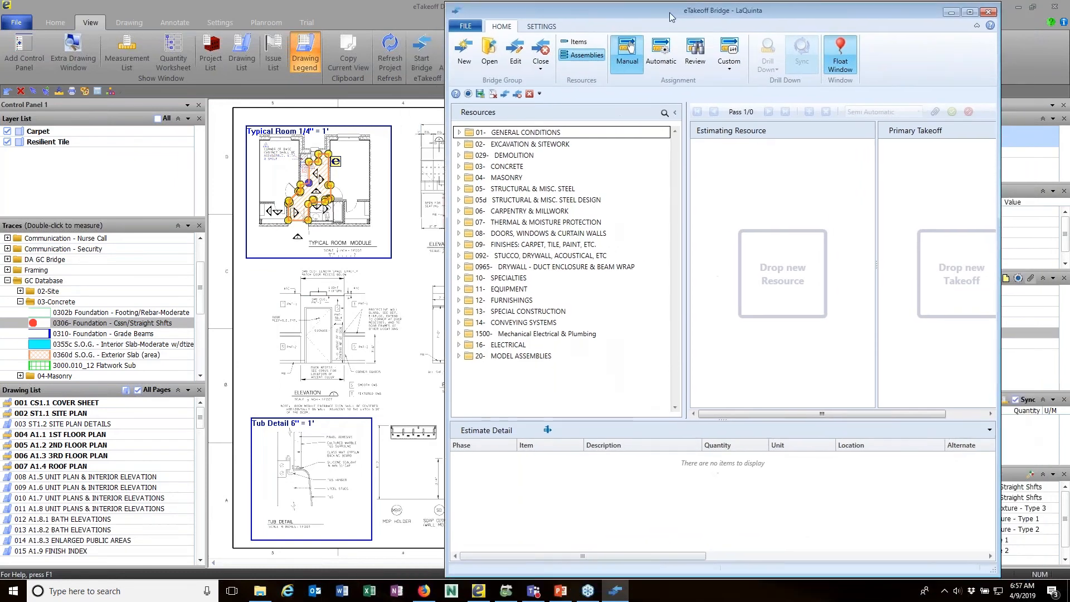
click(471, 28)
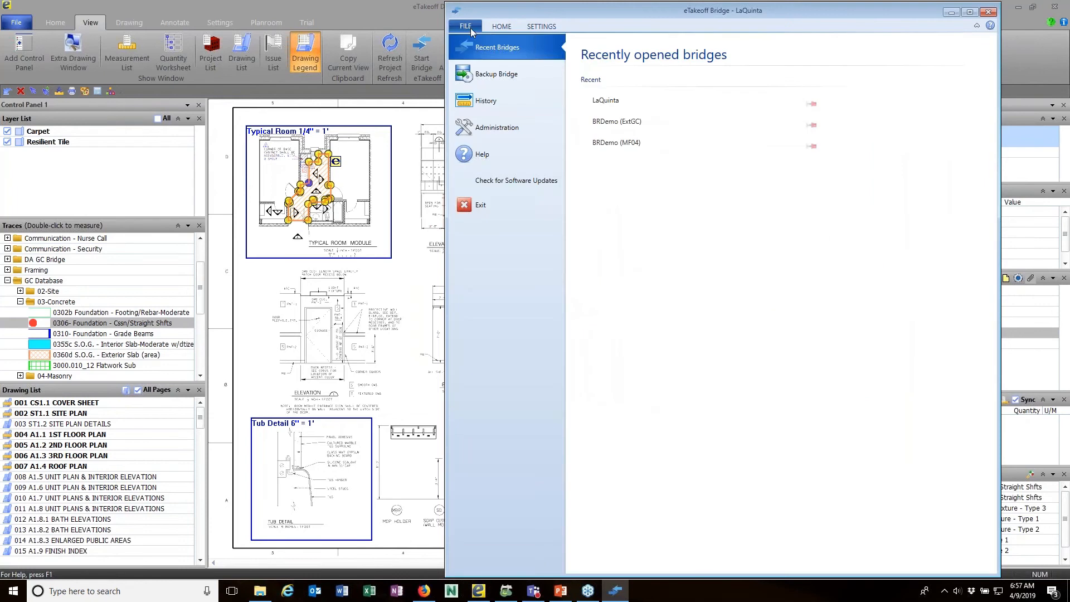
click(494, 27)
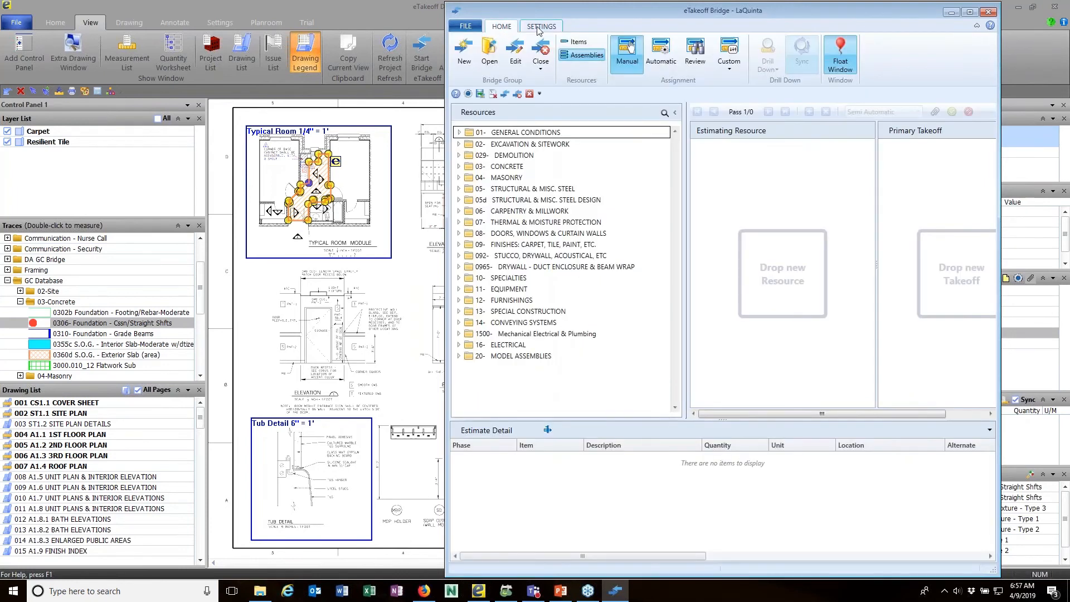
click(538, 29)
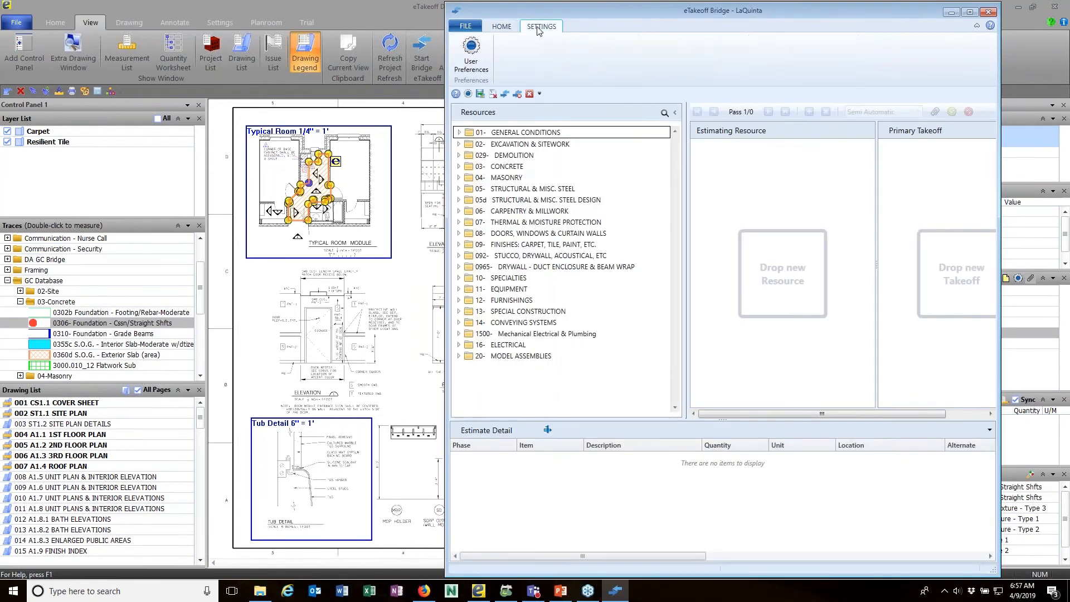
click(500, 28)
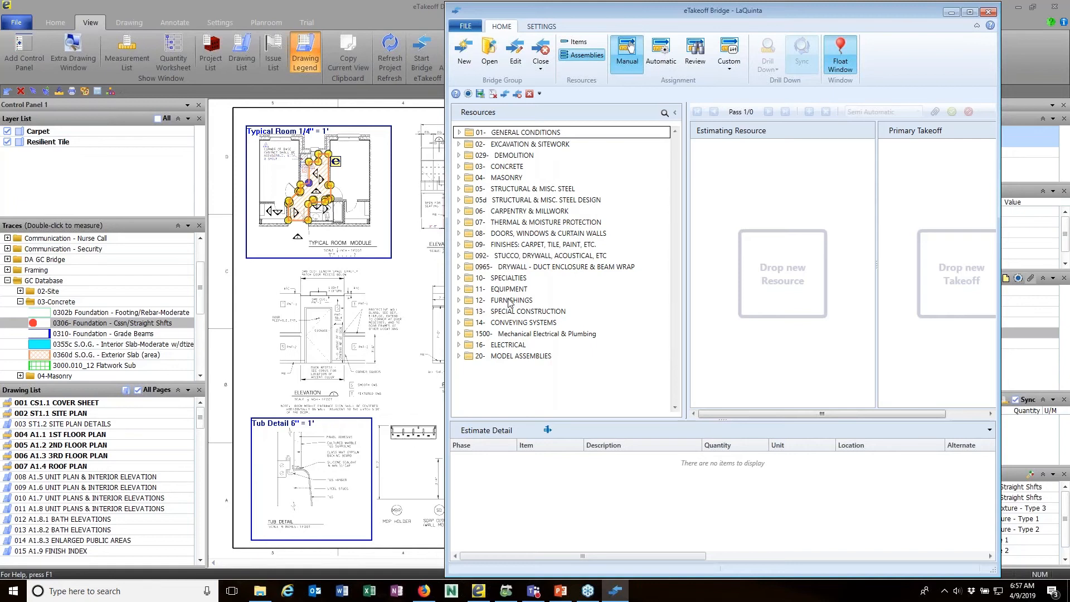
Step: Examine the estimating assemblies in the 03 Concrete group, and collapse the group
click(460, 167)
scroll(537, 239, down, 8)
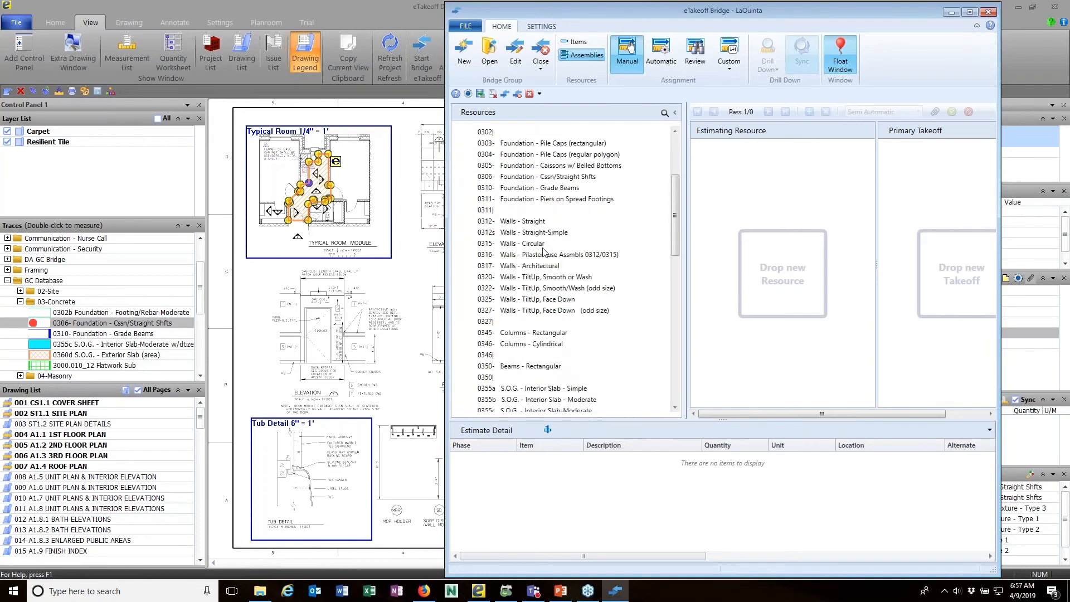
scroll(545, 251, down, 7)
scroll(545, 250, up, 14)
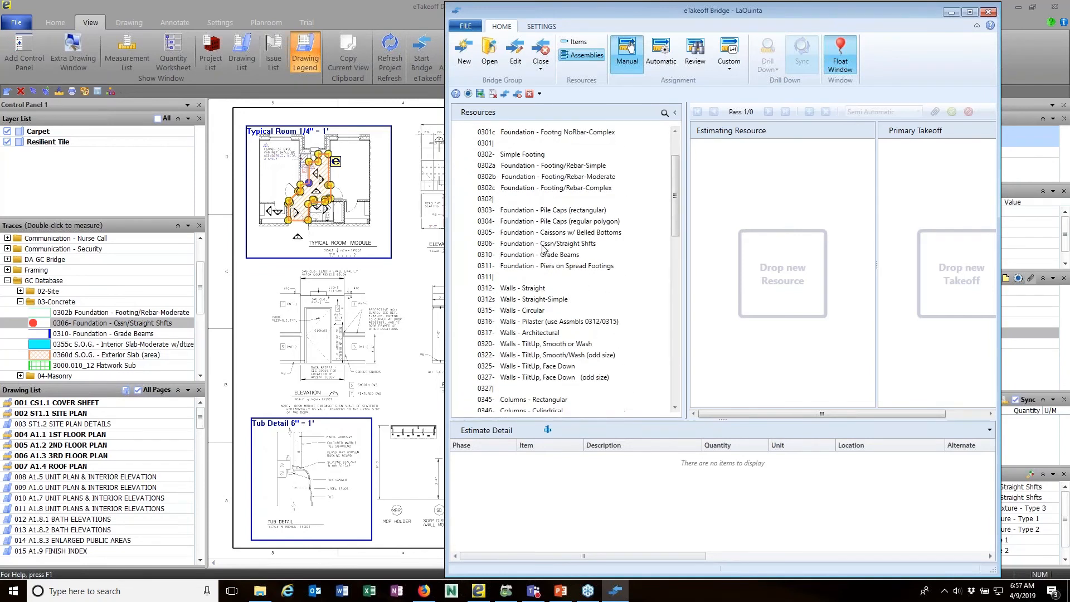
scroll(529, 224, up, 3)
click(459, 167)
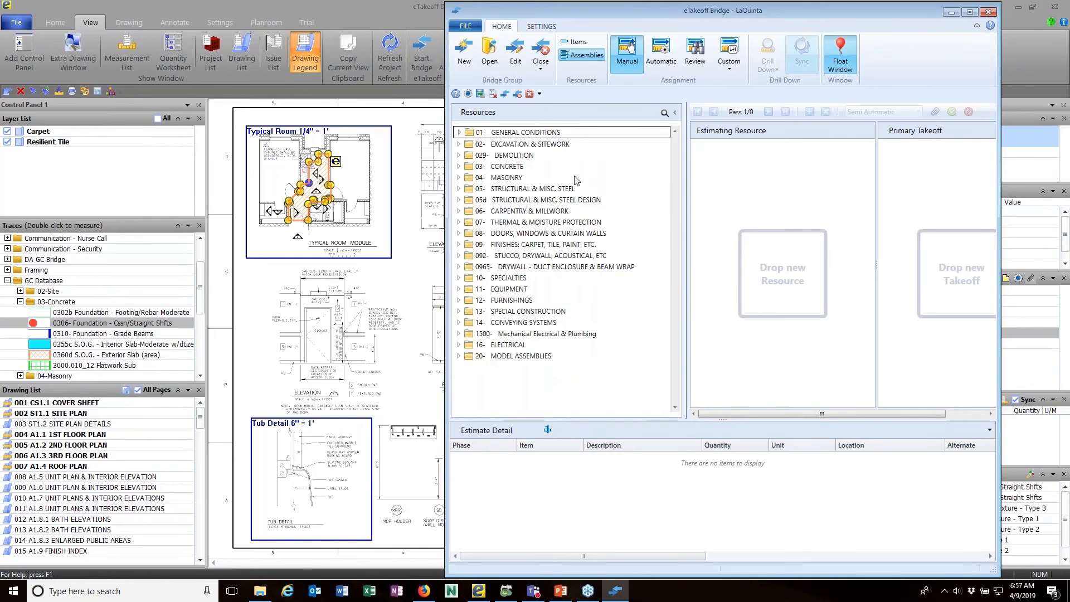
Step: Switch the estimating resources to items and examine the wood doors under 8000.000 Doors & Windows, collapsing the groups again
click(578, 43)
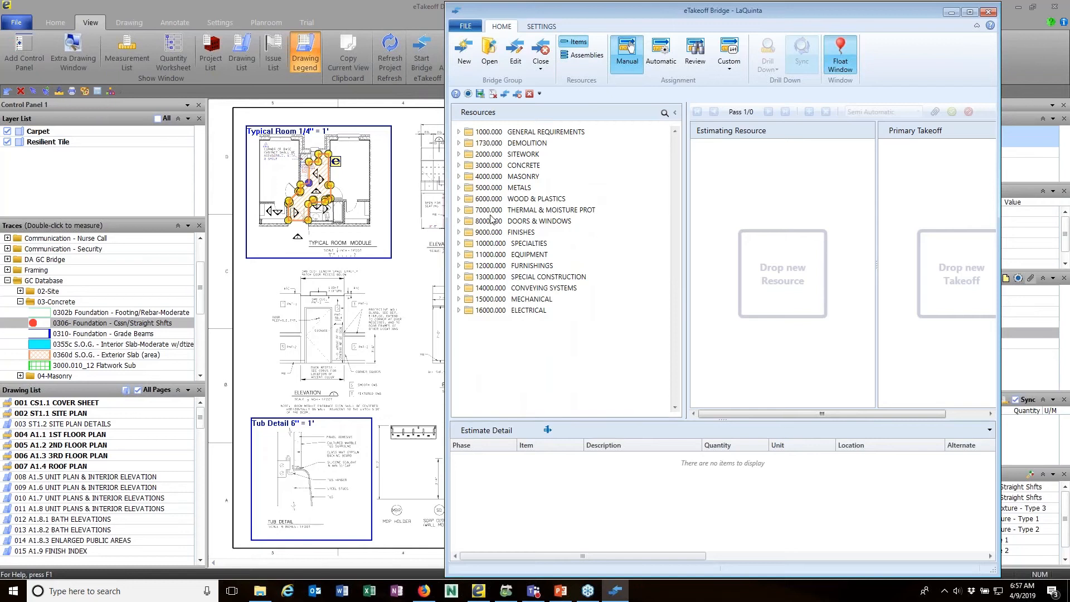
click(458, 222)
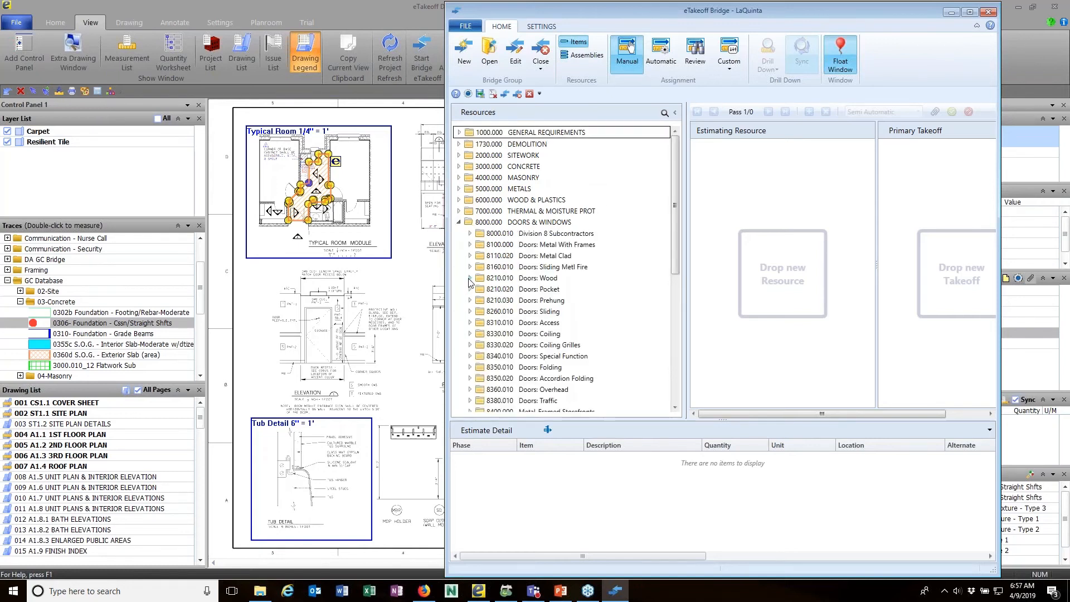
click(470, 278)
scroll(533, 286, down, 10)
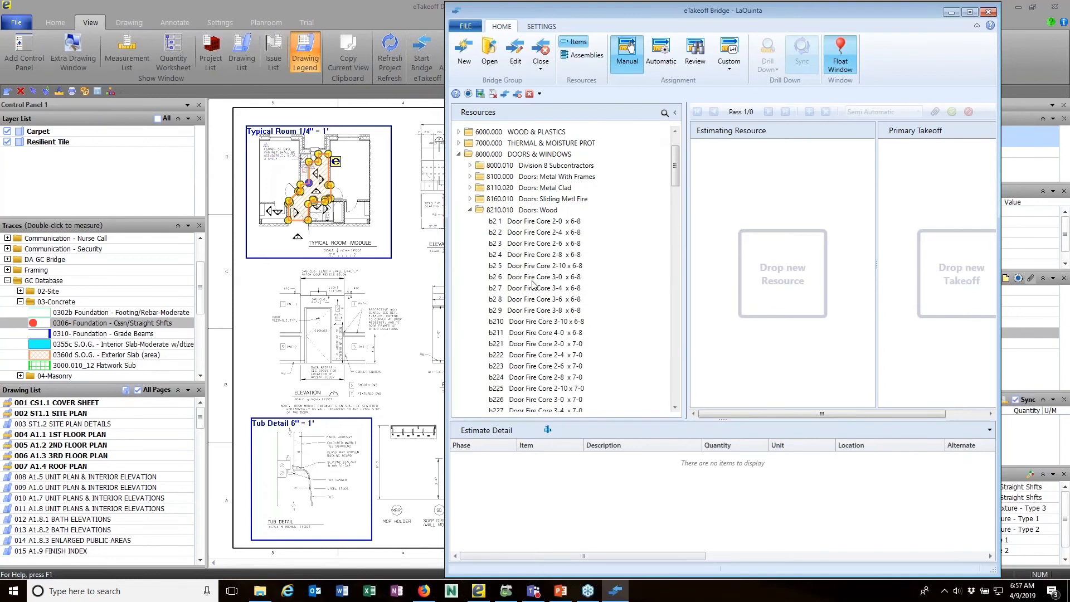
scroll(533, 285, up, 10)
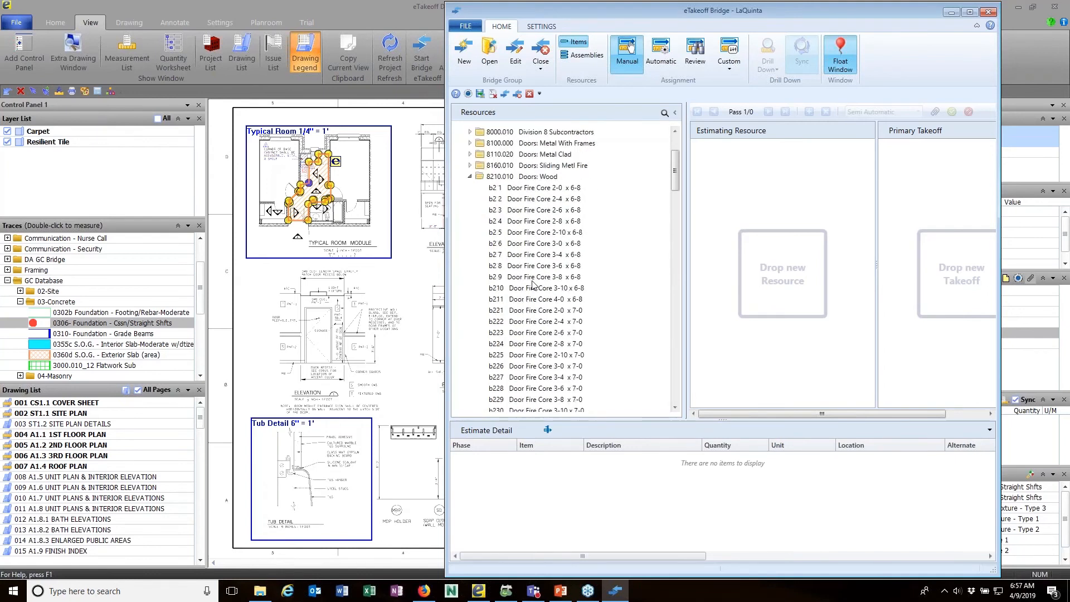
click(470, 278)
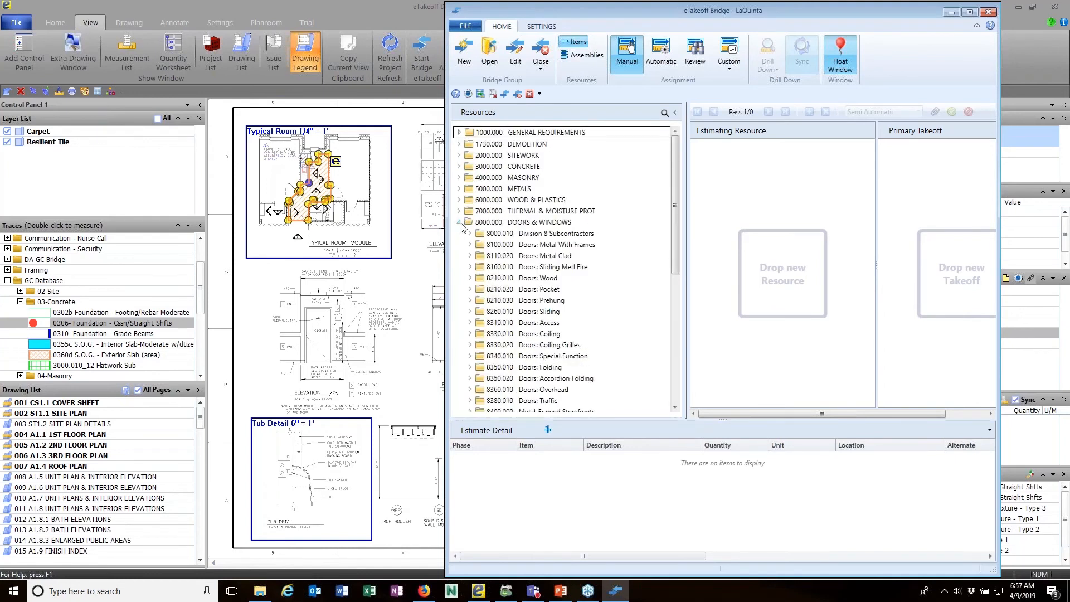
click(458, 222)
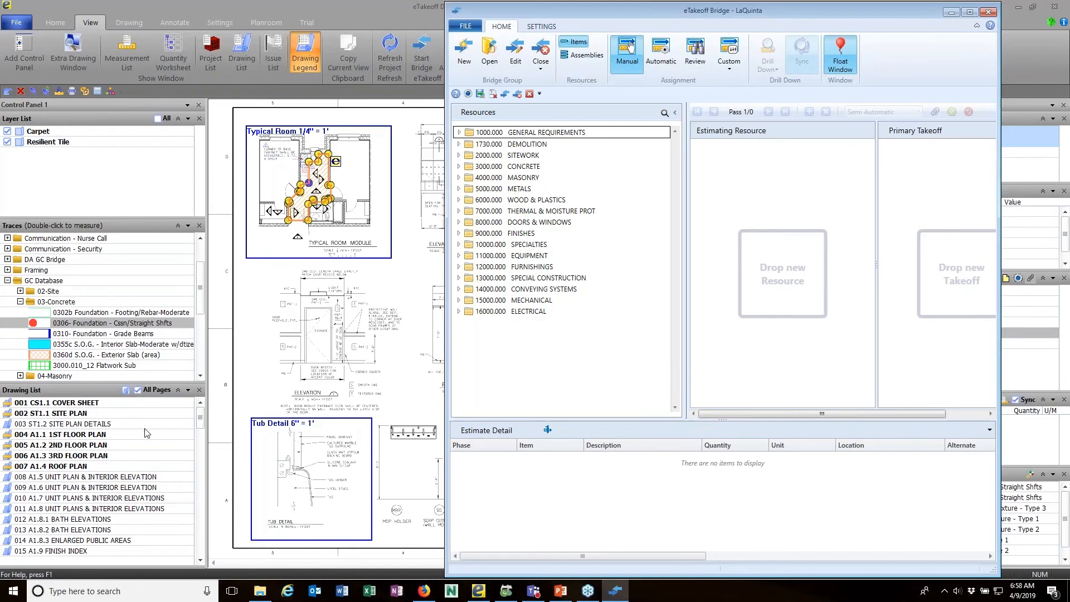
Step: Open the 004 A1.1 1st Floor Plan drawing and move the bridge window aside to uncover more of the plan
double_click(75, 435)
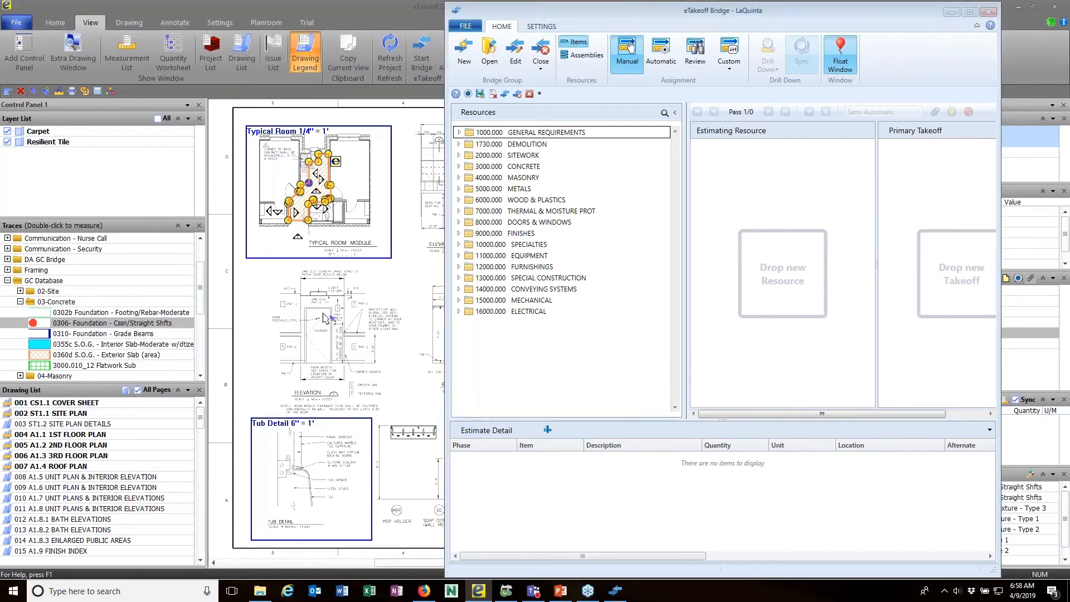
scroll(392, 391, down, 3)
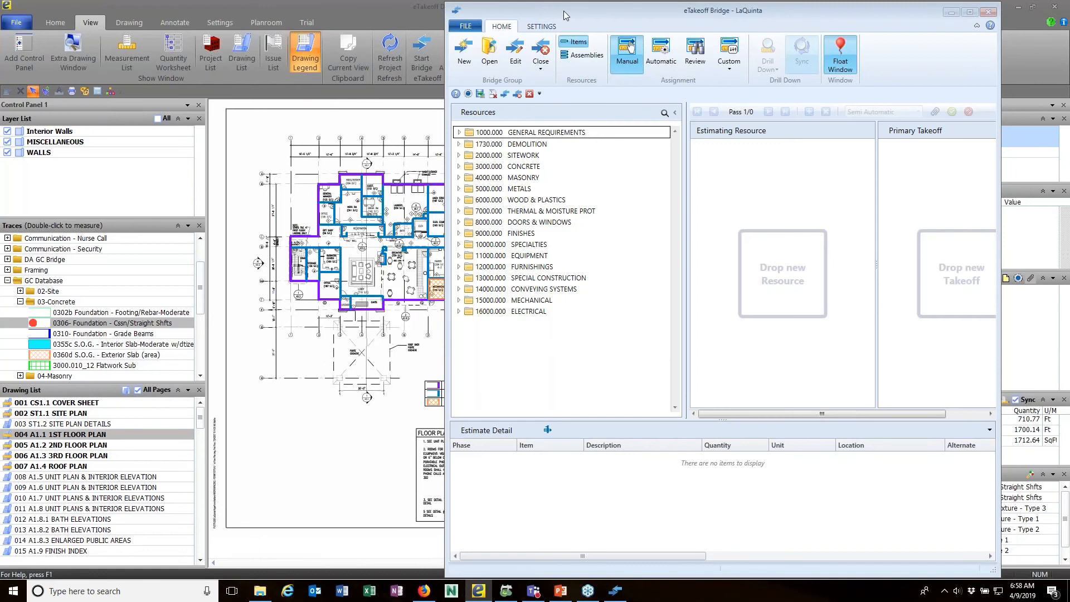
mouse_move(570, 15)
mouse_down()
mouse_move(650, 18)
mouse_move(625, 15)
mouse_up()
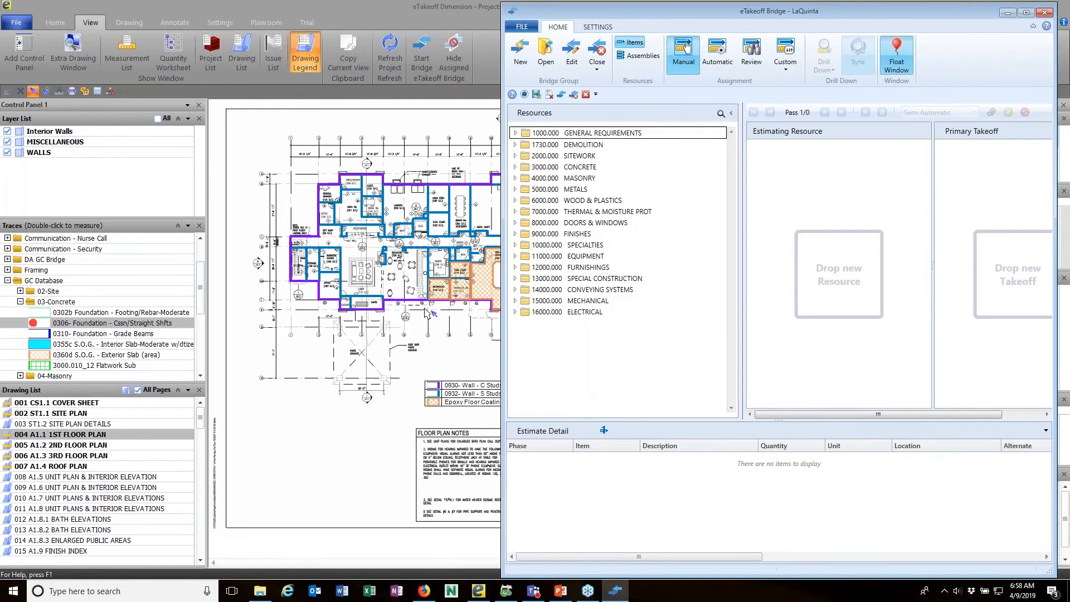
Step: Show the assemblies in 09 Finishes and assign the Pool Deck epoxy floor takeoff to the 0901 Epoxy Floor Coating assembly
click(638, 55)
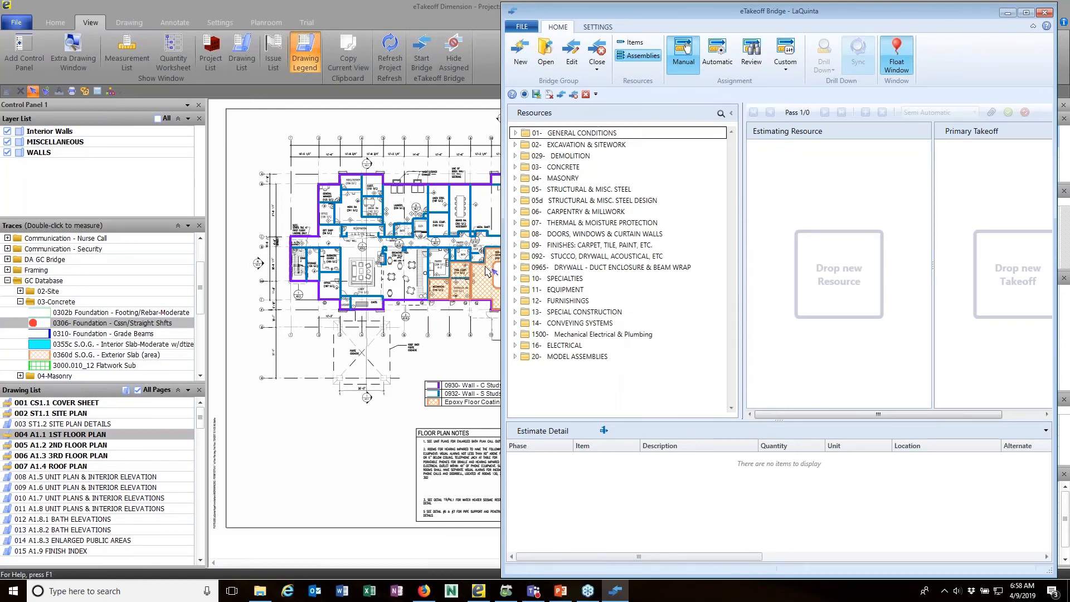
click(515, 246)
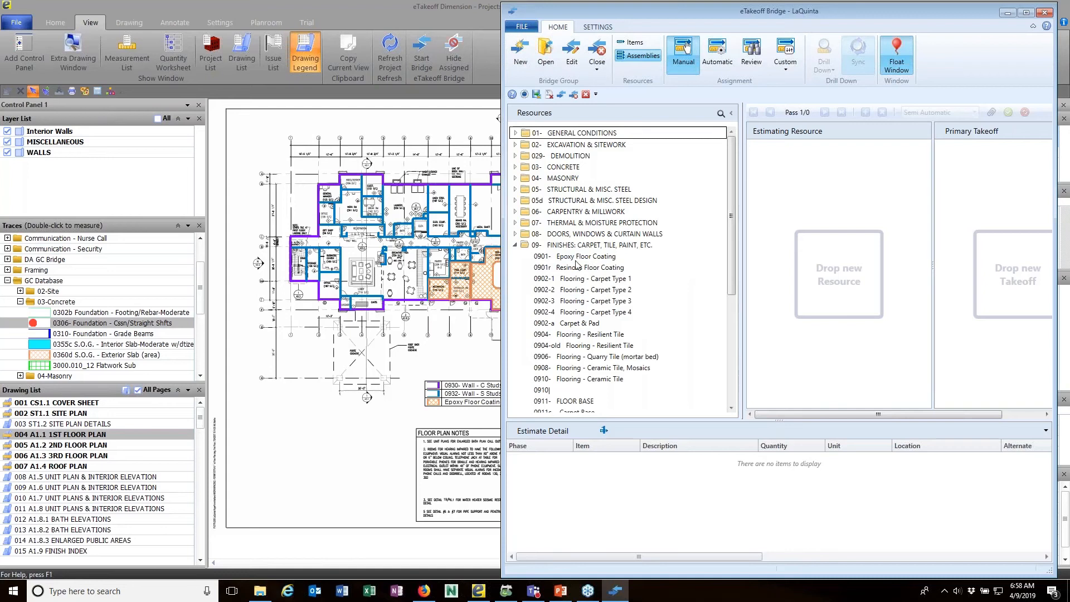
click(480, 279)
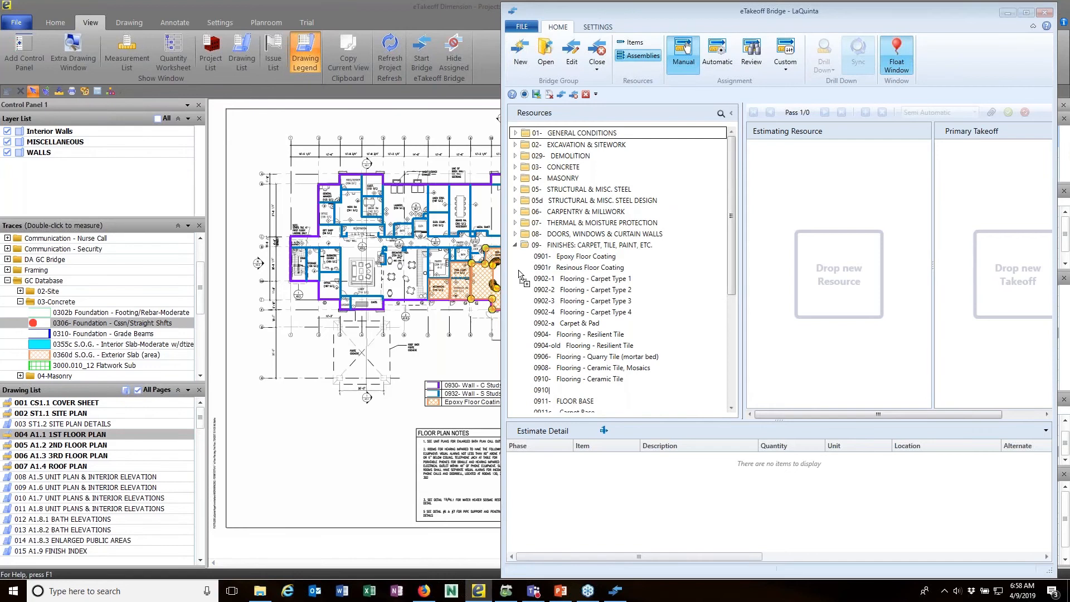
drag(559, 257, 483, 410)
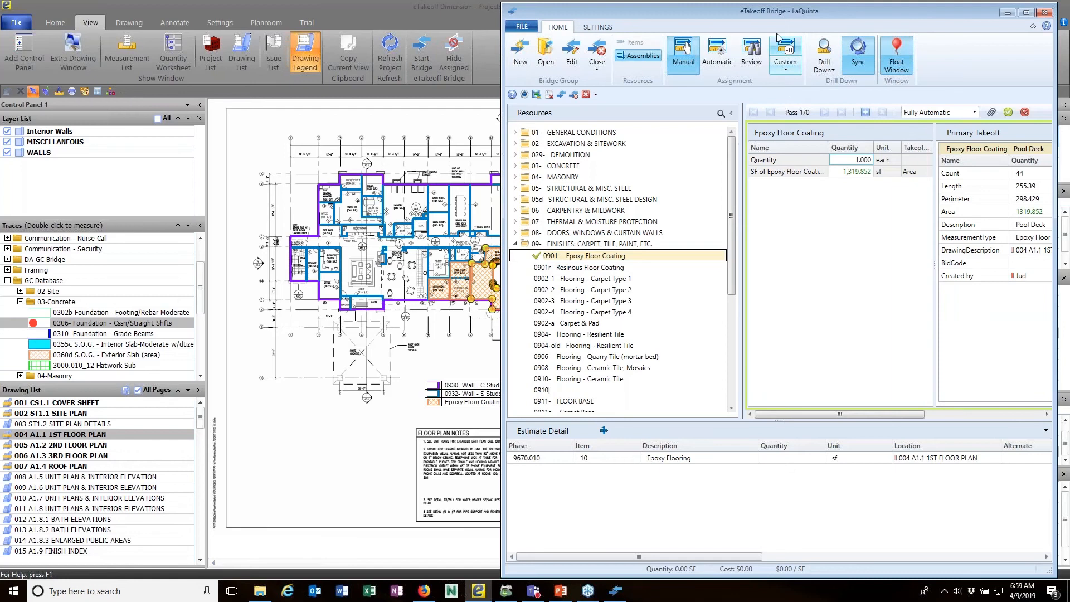
Step: Reposition and widen the Bridge window to check the Pool Deck takeoff quantities against the Epoxy Floor Coating assembly
drag(779, 14, 651, 14)
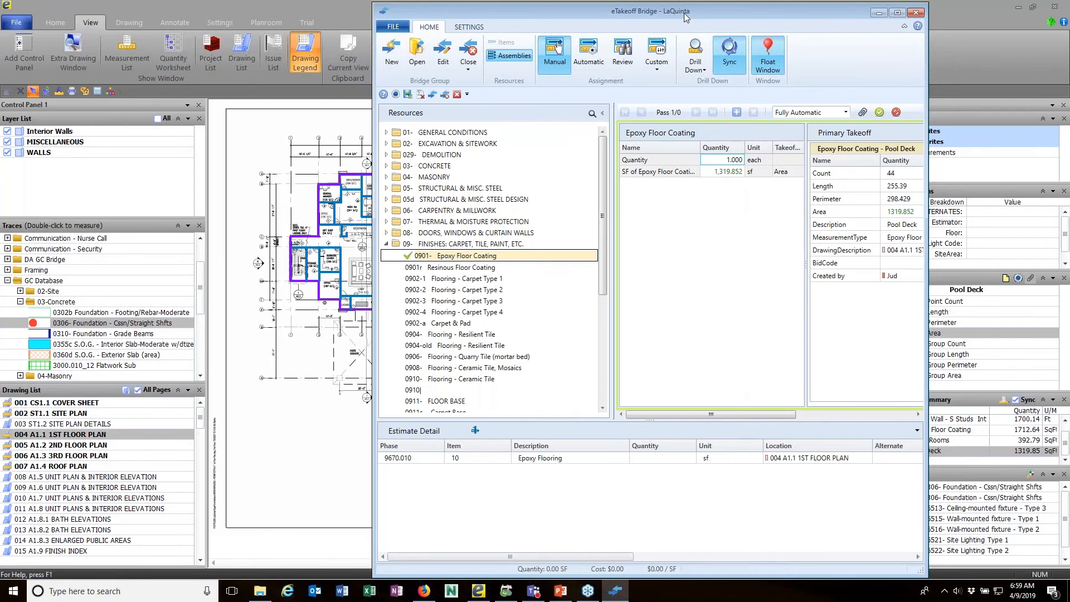
drag(685, 17, 654, 26)
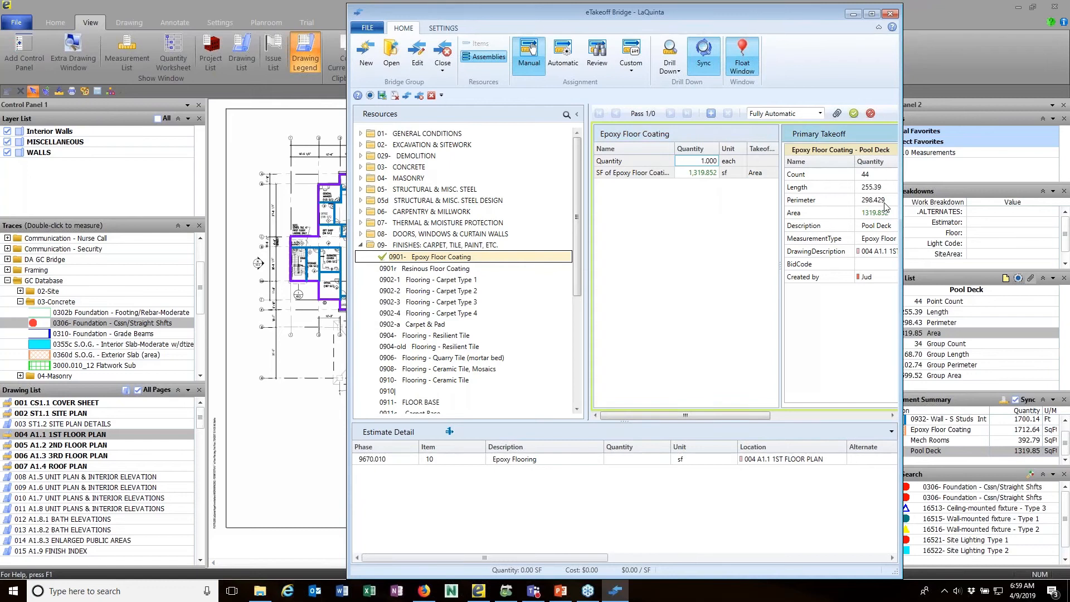
drag(900, 202, 966, 209)
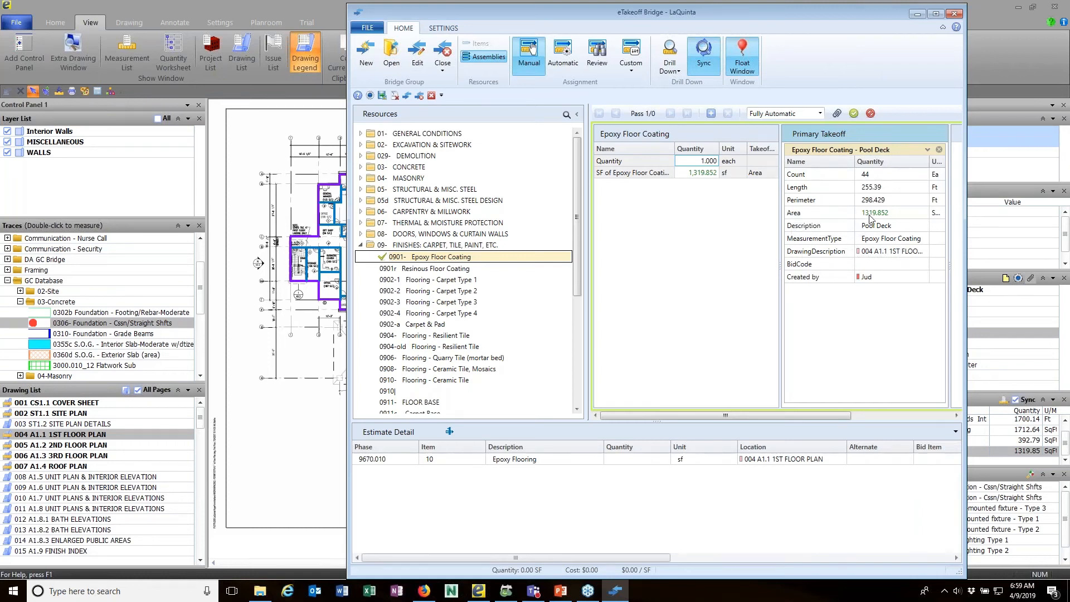
click(757, 197)
click(793, 209)
click(697, 176)
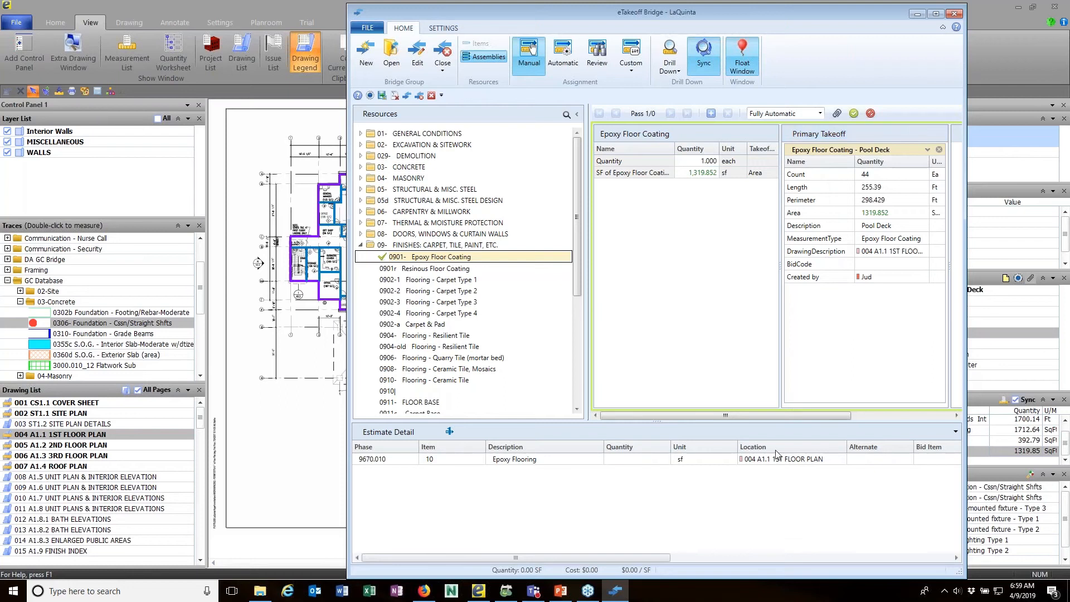
Step: Review the estimate detail columns, add the Epoxy Floor Coating pass for Pool Deck, and accept the assignment into the estimate
drag(663, 559, 805, 559)
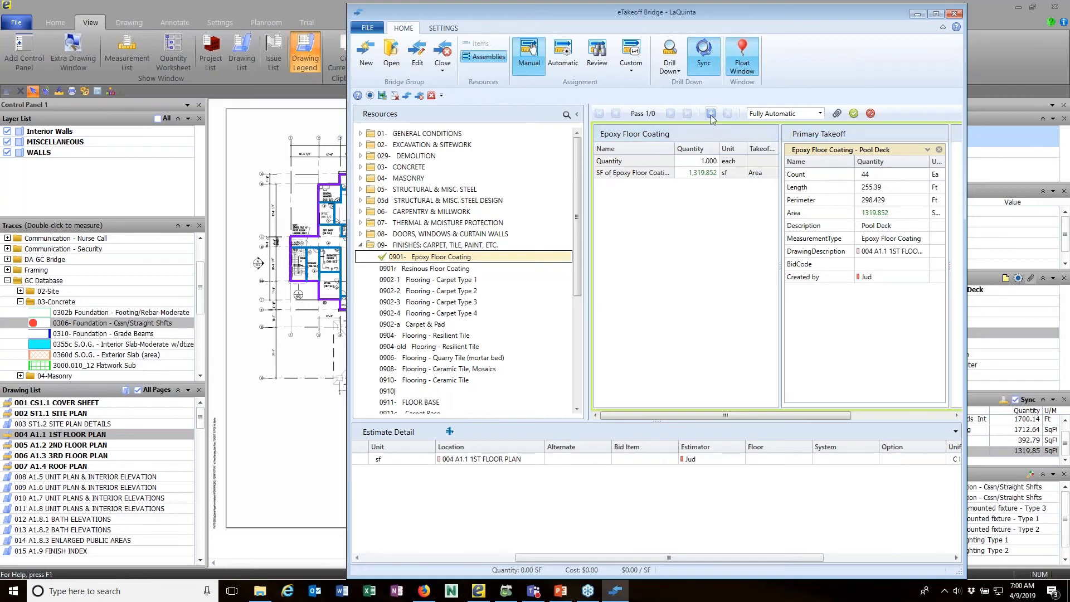
drag(633, 556, 452, 561)
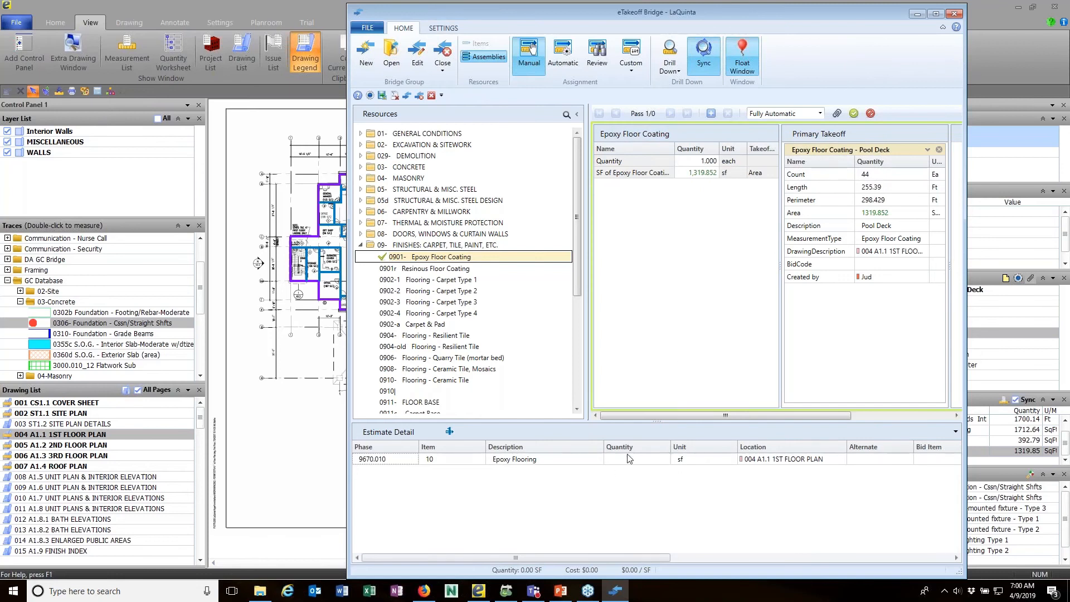
click(711, 113)
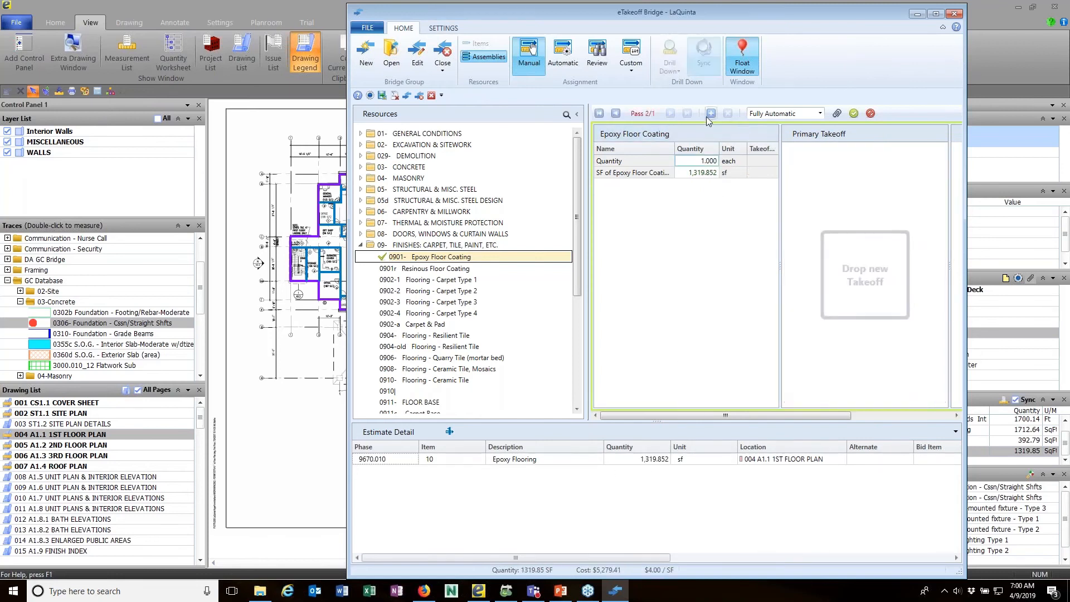
click(854, 114)
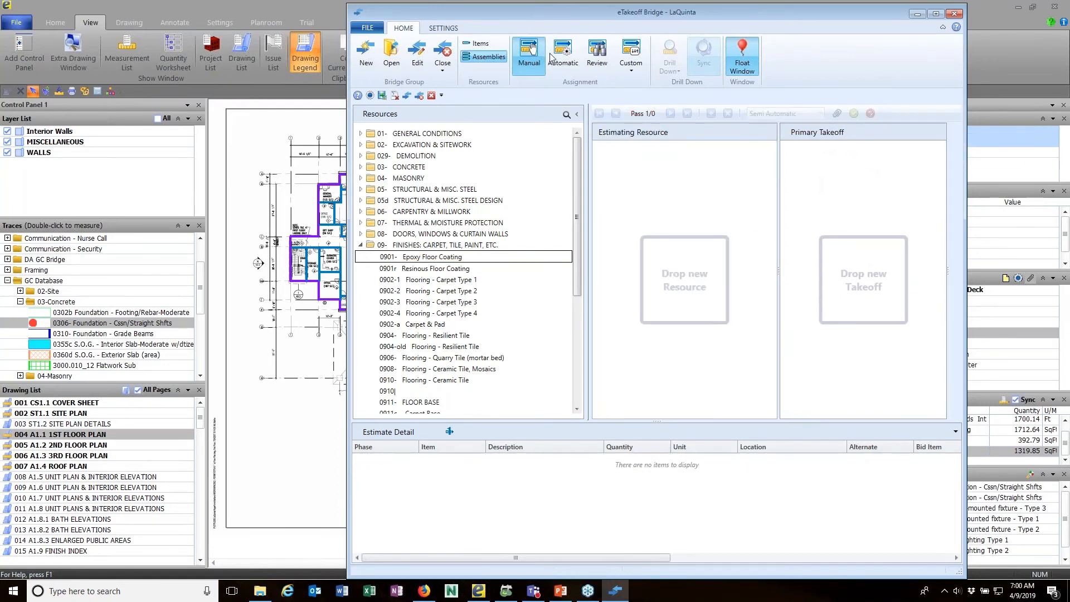
Step: Move the Bridge window off the floor plan and turn on Hide Assigned for the drawing's measurements
drag(660, 25, 1069, 31)
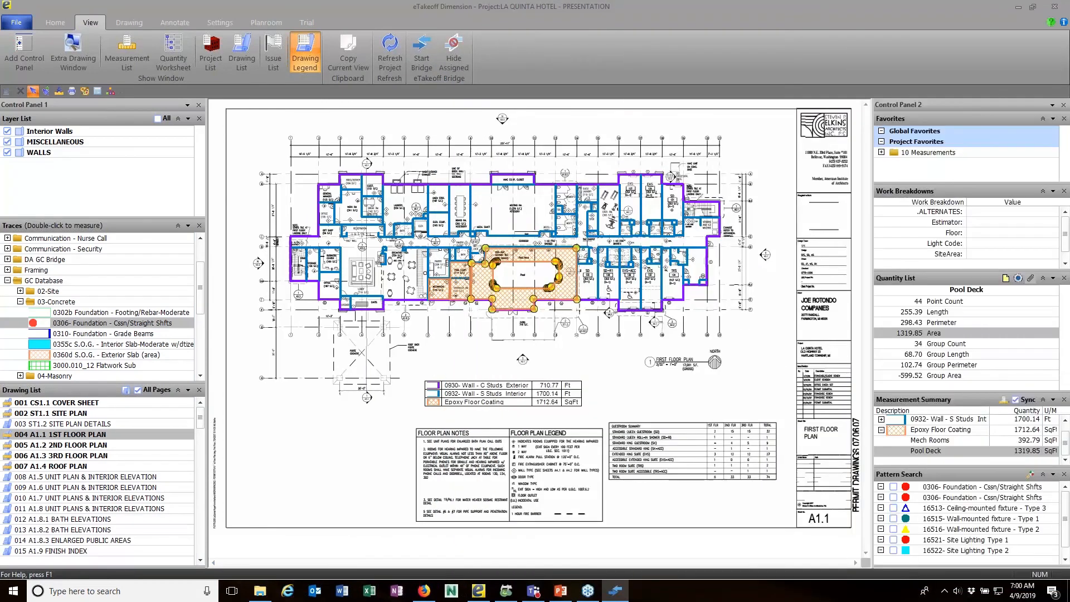
click(457, 106)
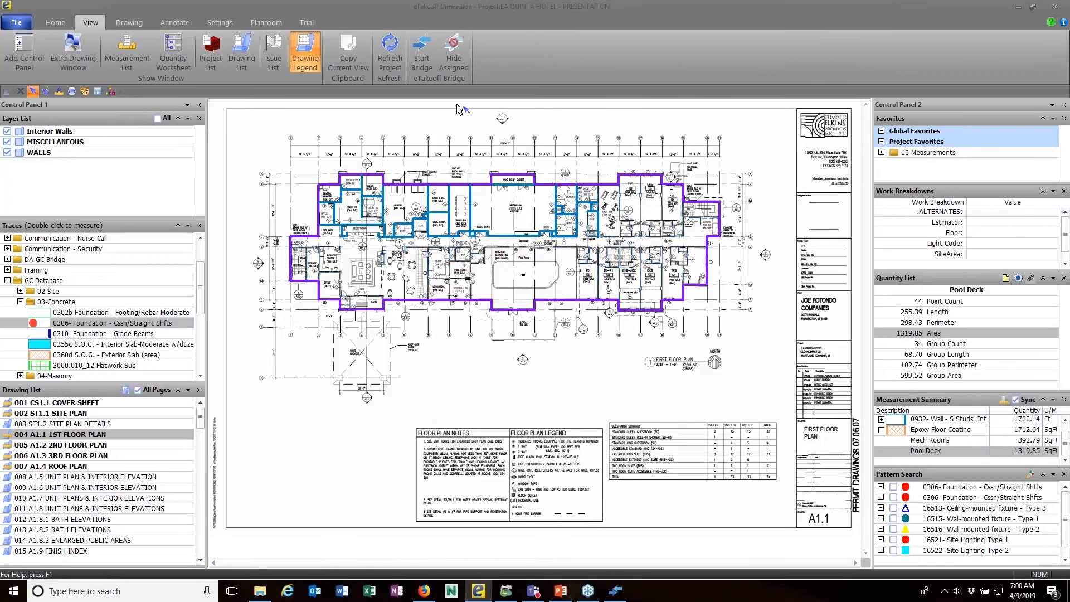
click(452, 51)
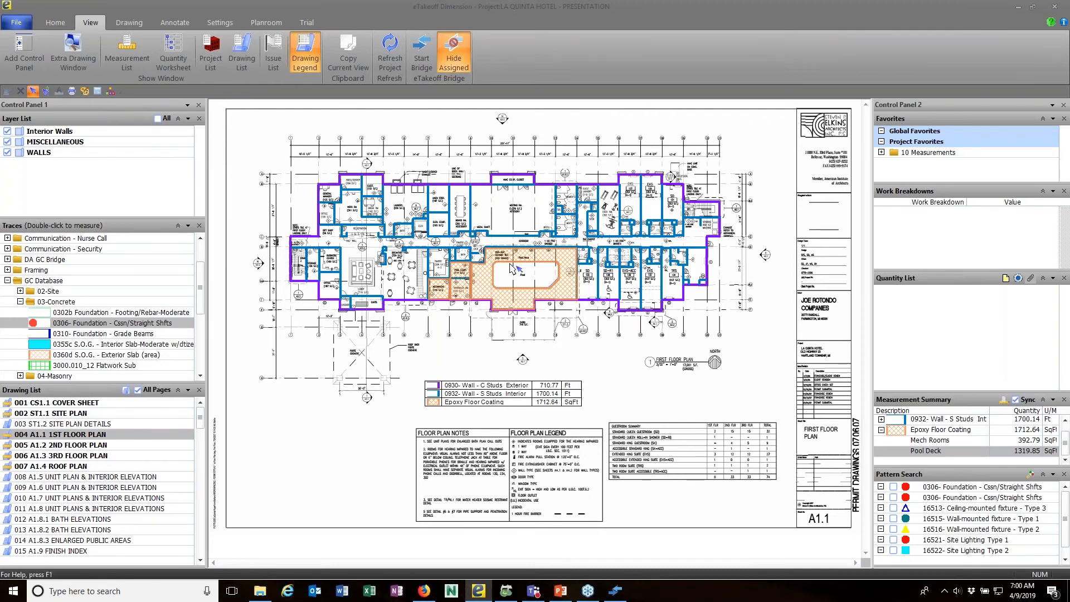
Step: Bring the Bridge window back over the drawing and collapse the 09 Finishes folder in the resources
click(561, 281)
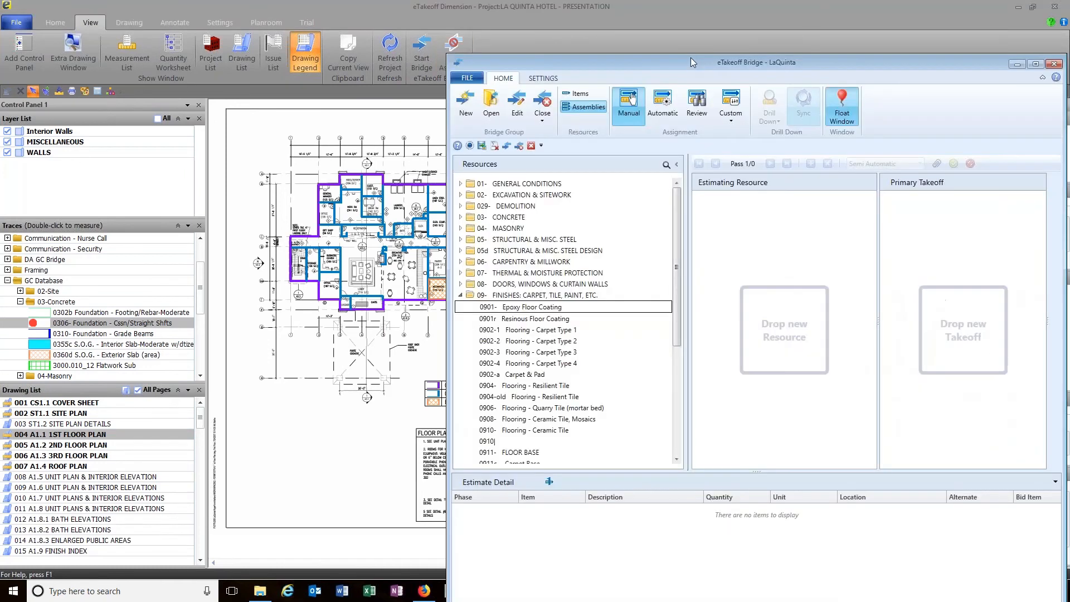
drag(690, 58, 649, 34)
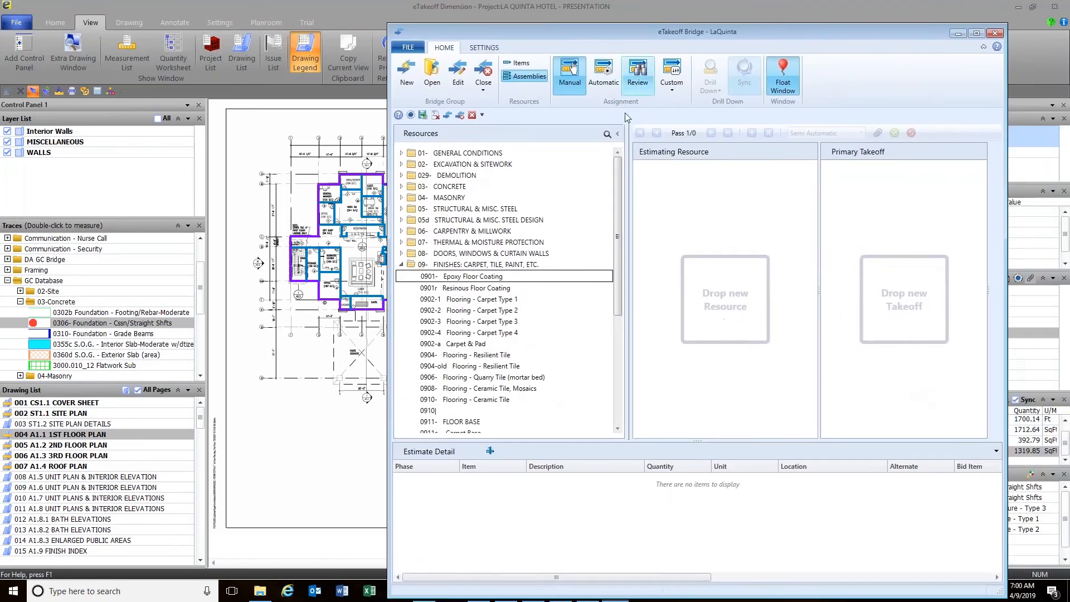
click(402, 265)
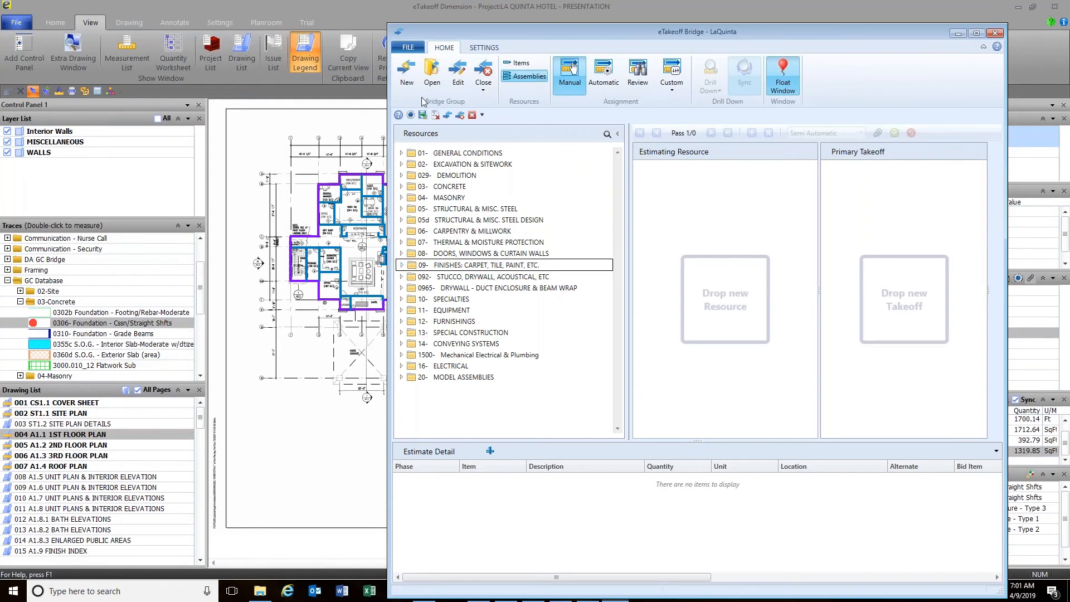
drag(606, 31, 603, 9)
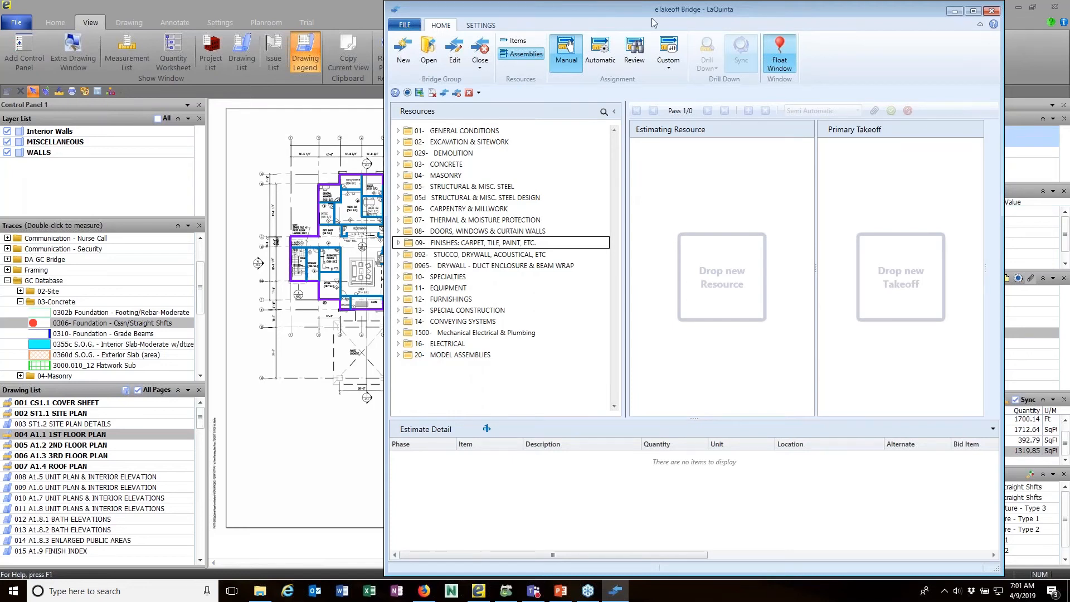
drag(674, 14, 653, 17)
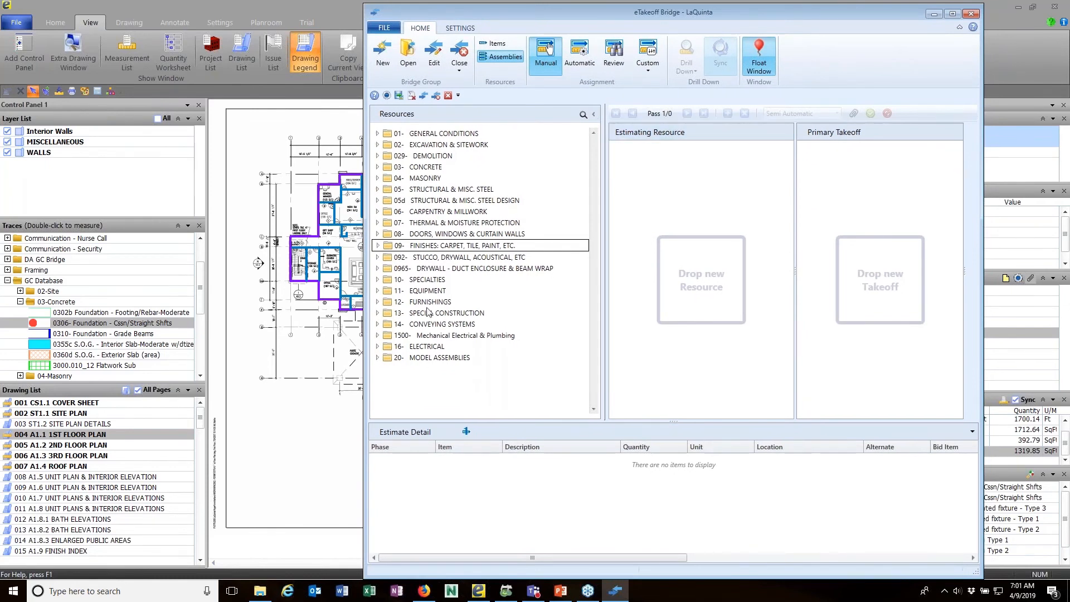
Step: Switch the Bridge to automatic assignment to list the assignments by takeoff and resource
click(581, 54)
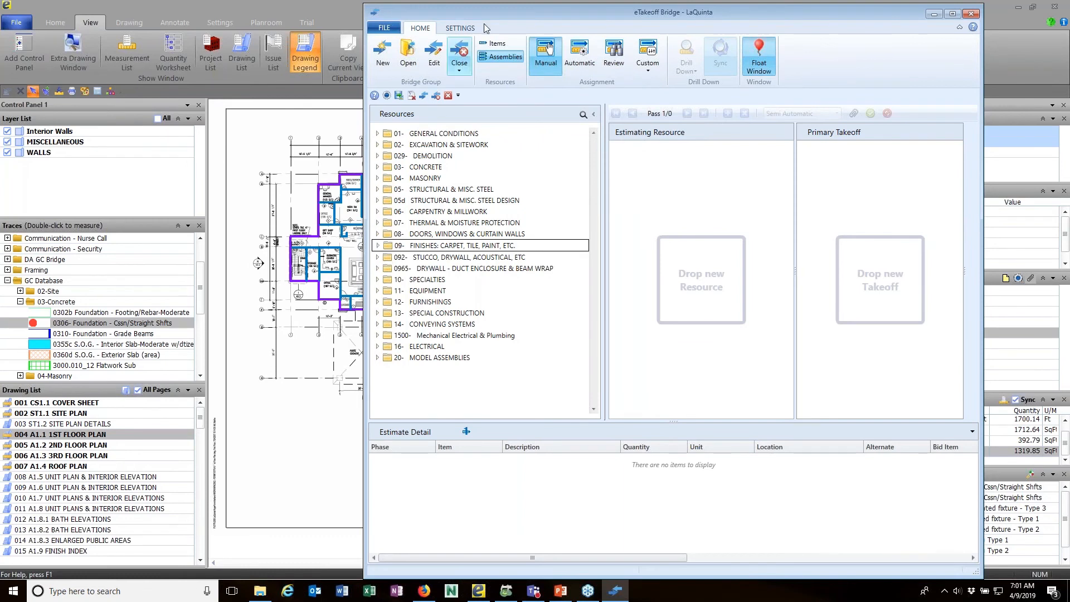
drag(493, 14, 576, 17)
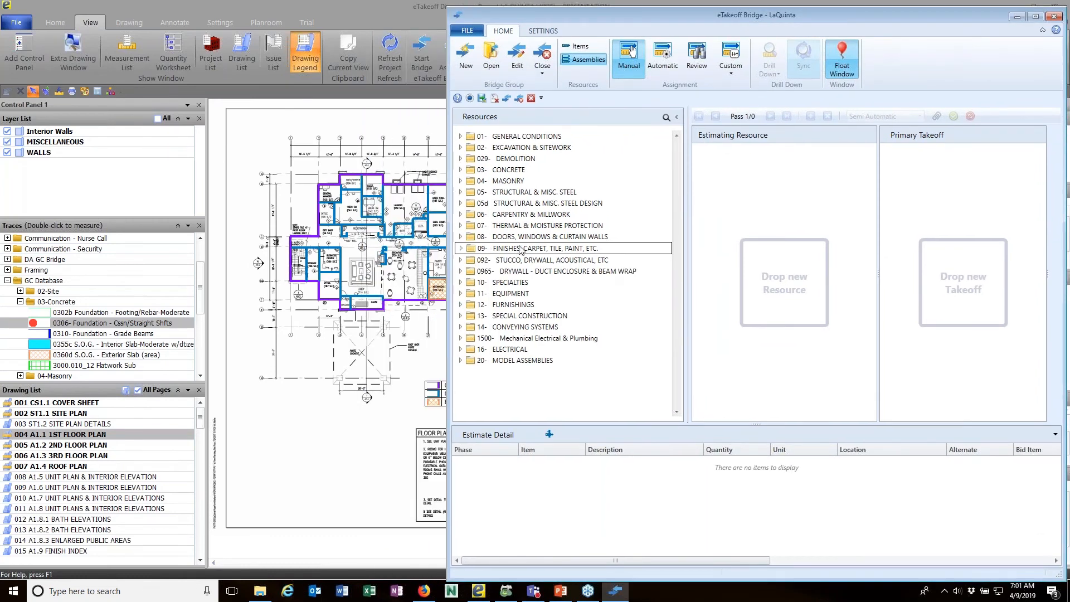
click(664, 59)
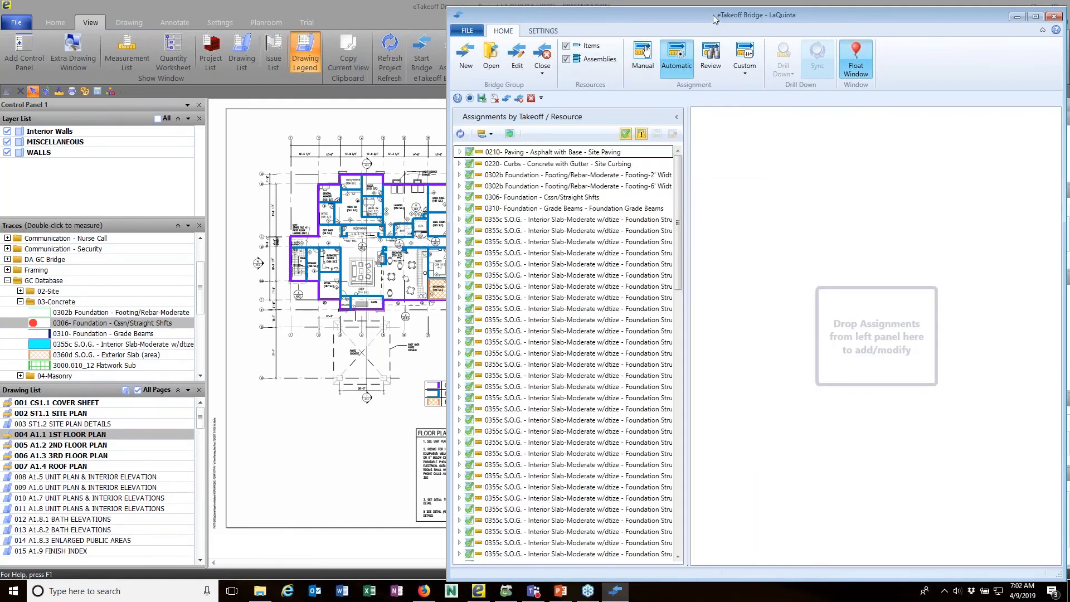
Step: Look through the automatic assignments from site paving to Pool Deck and add all of them to the estimate
drag(715, 20, 695, 14)
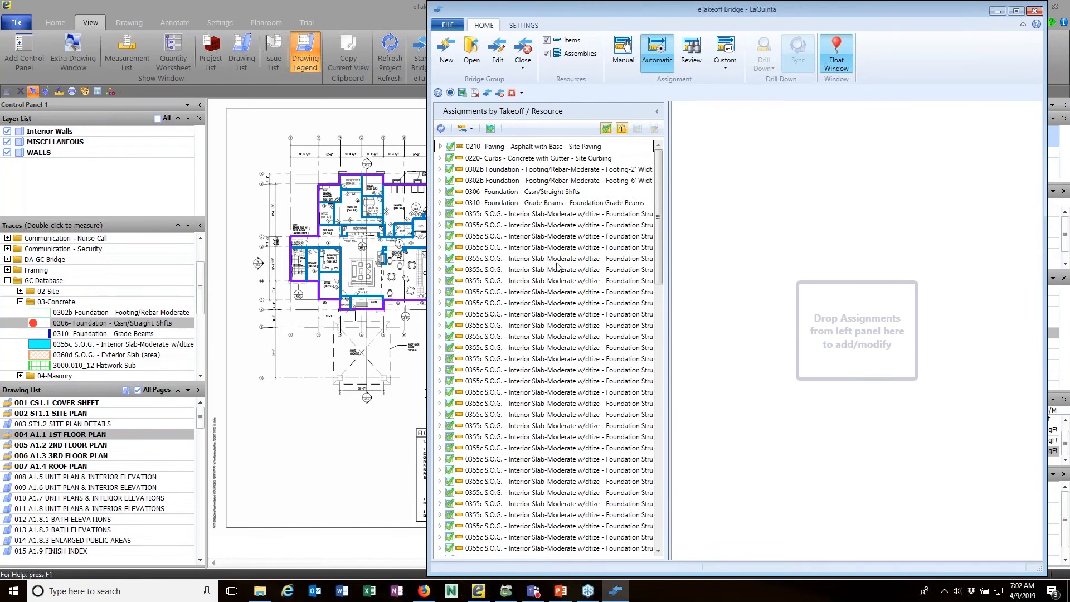
scroll(518, 305, down, 12)
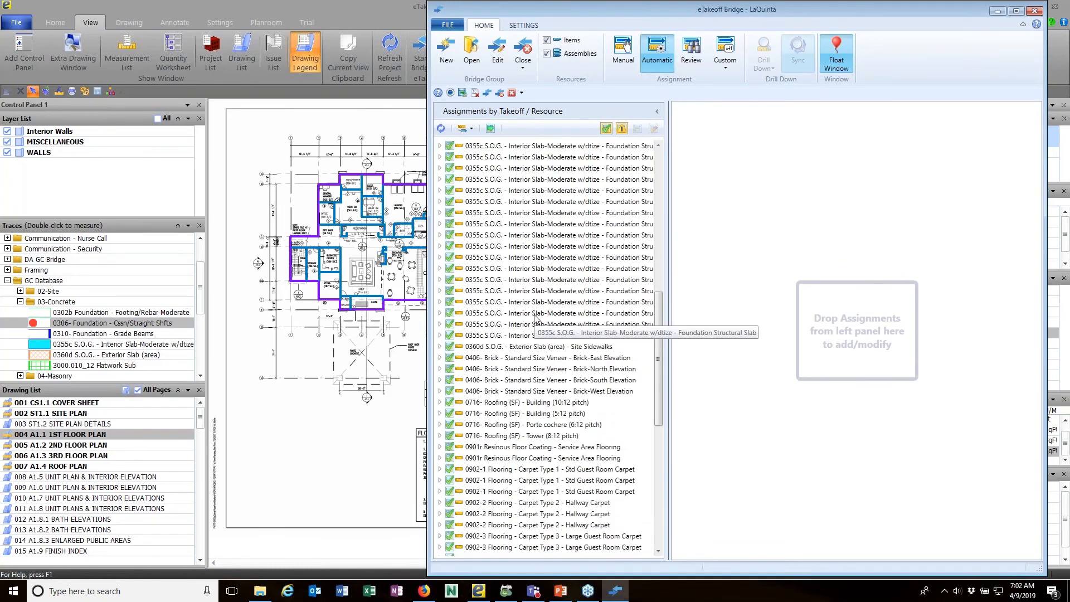
scroll(561, 332, down, 1)
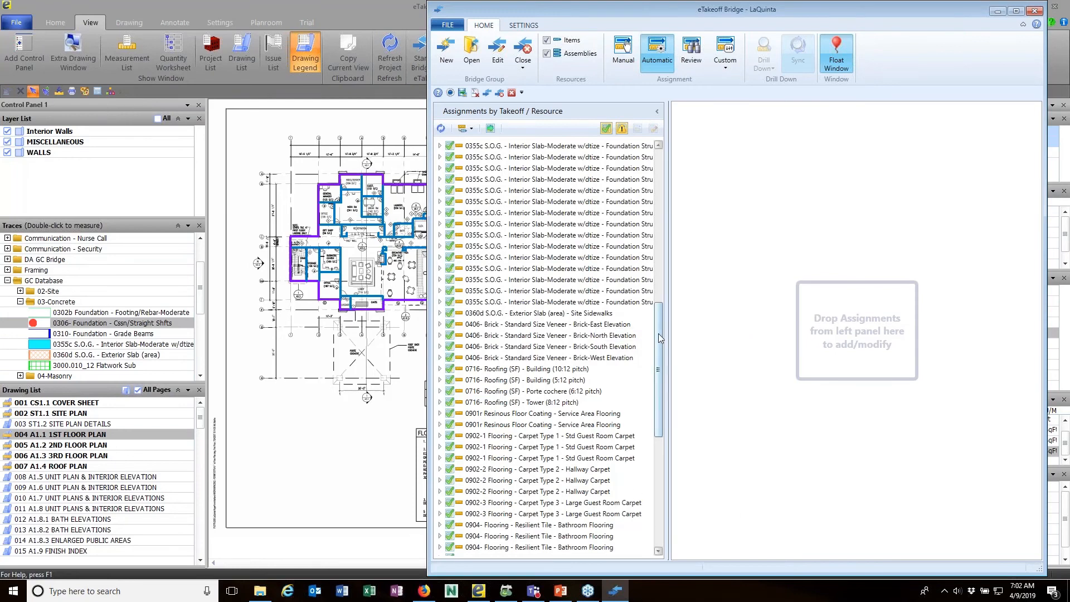
drag(660, 337, 673, 433)
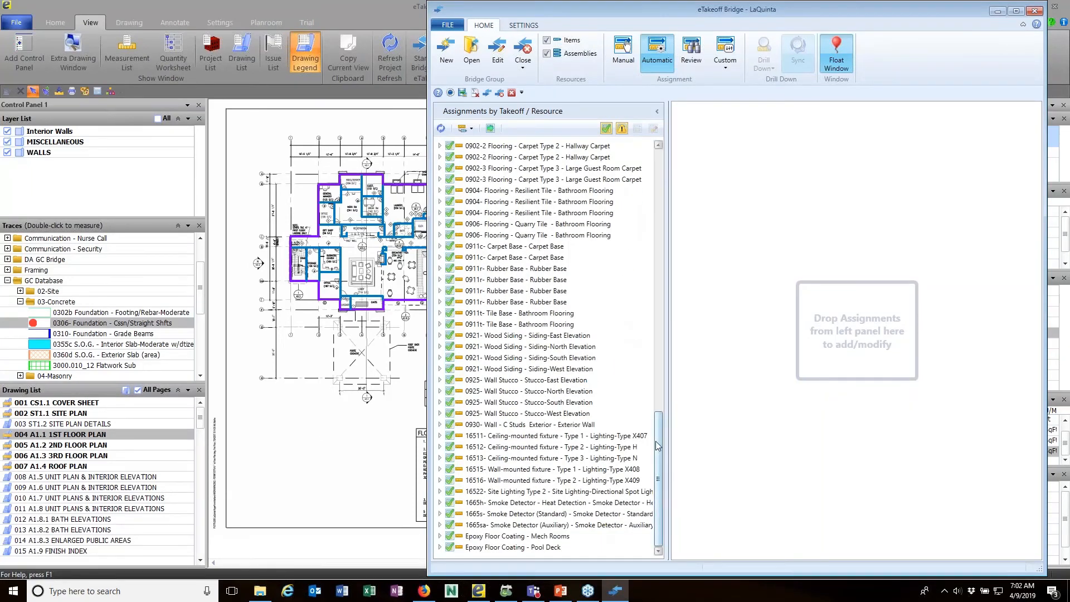
drag(660, 437, 707, 146)
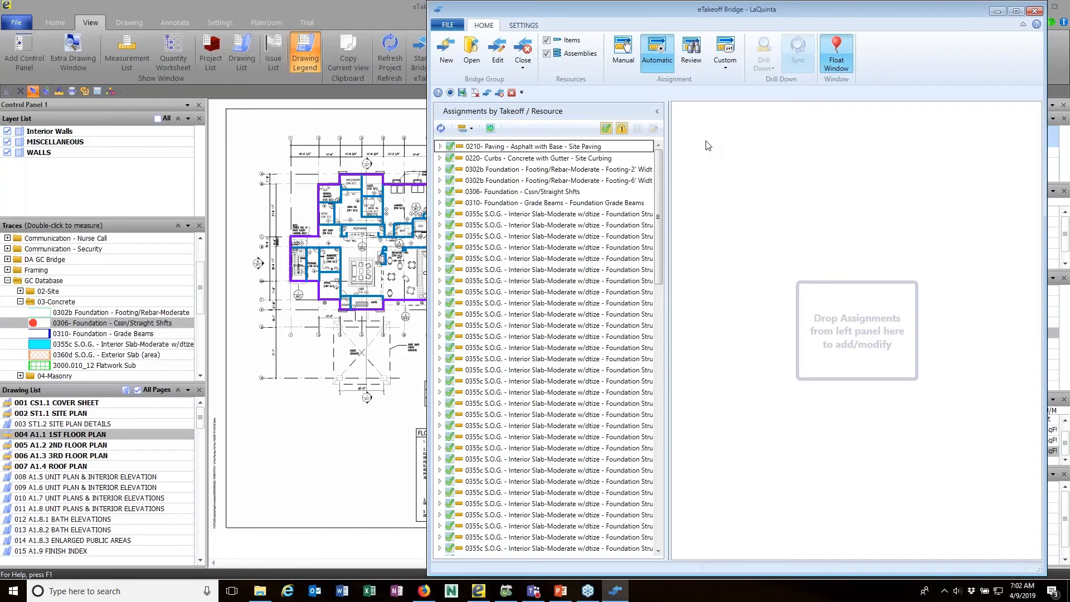
click(491, 129)
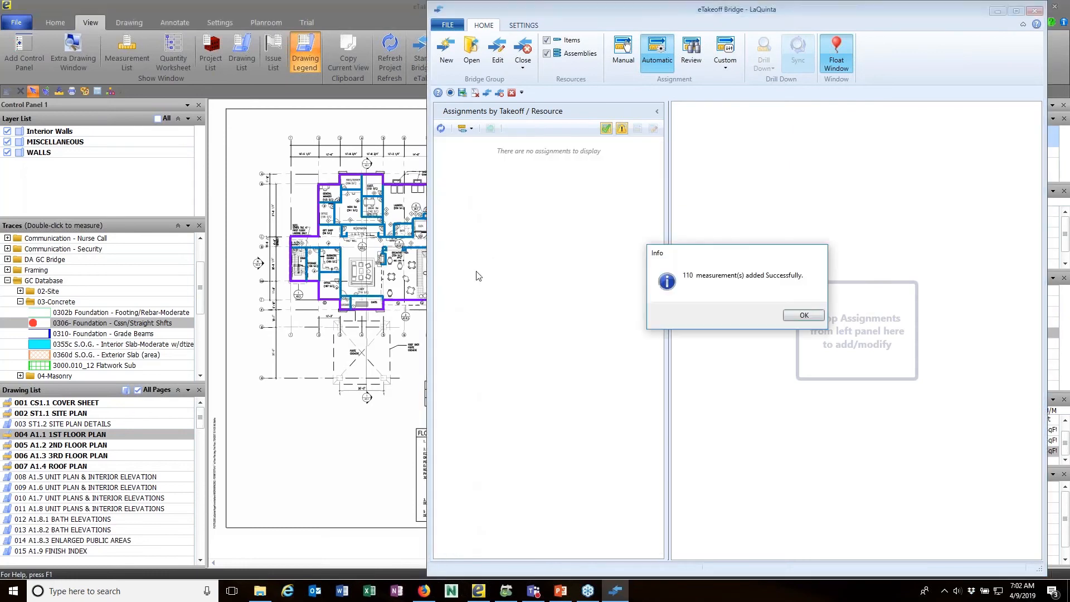
click(802, 315)
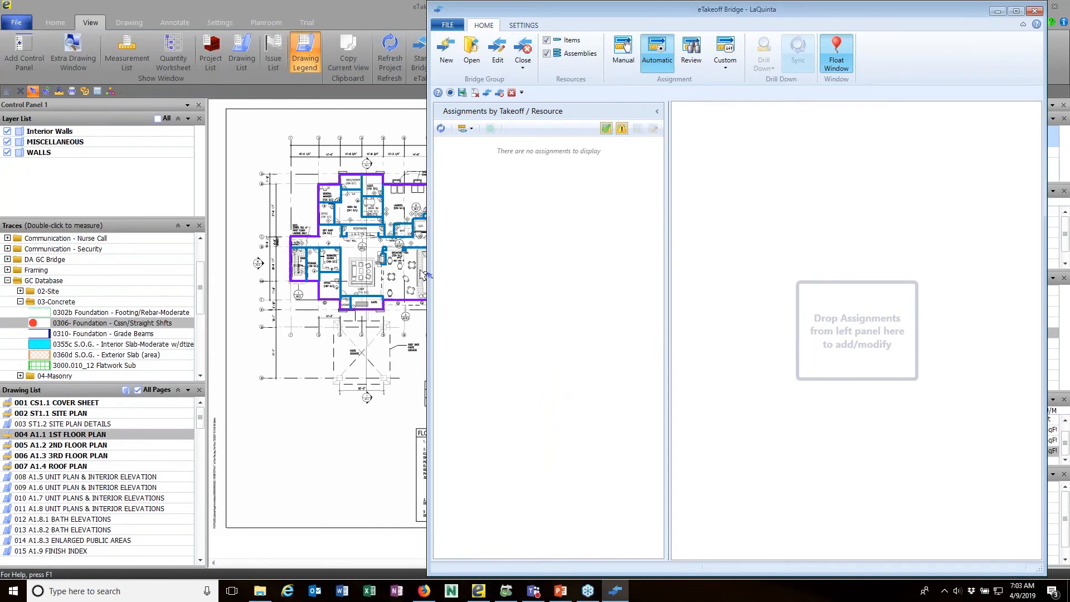
Step: Close the bridge by going to the LaQuinta estimate in Sage Estimating, and stop the Bridge window from floating over it
click(524, 74)
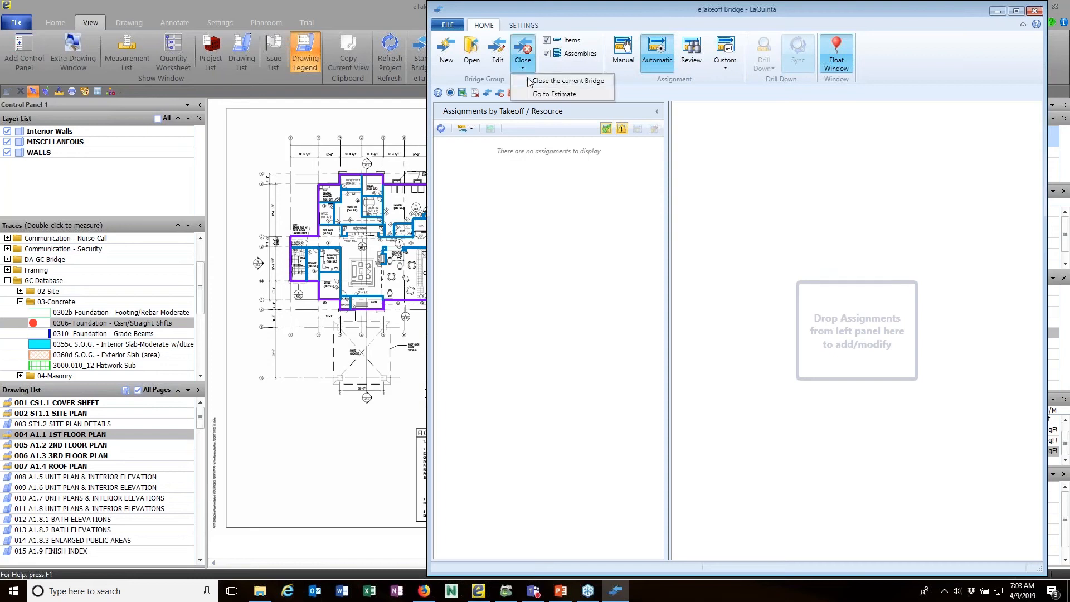
click(532, 93)
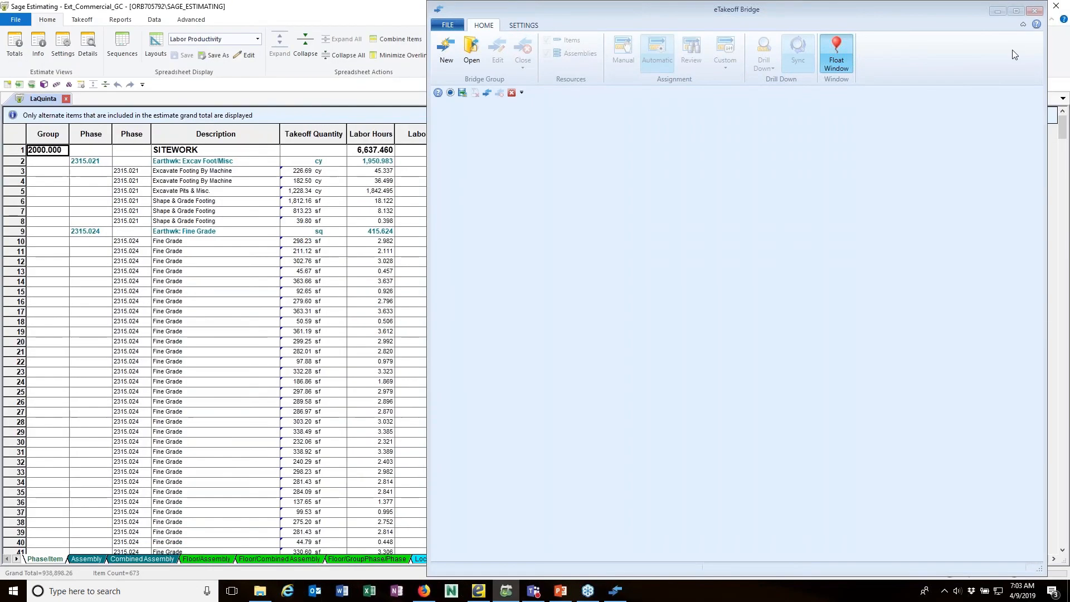
click(836, 53)
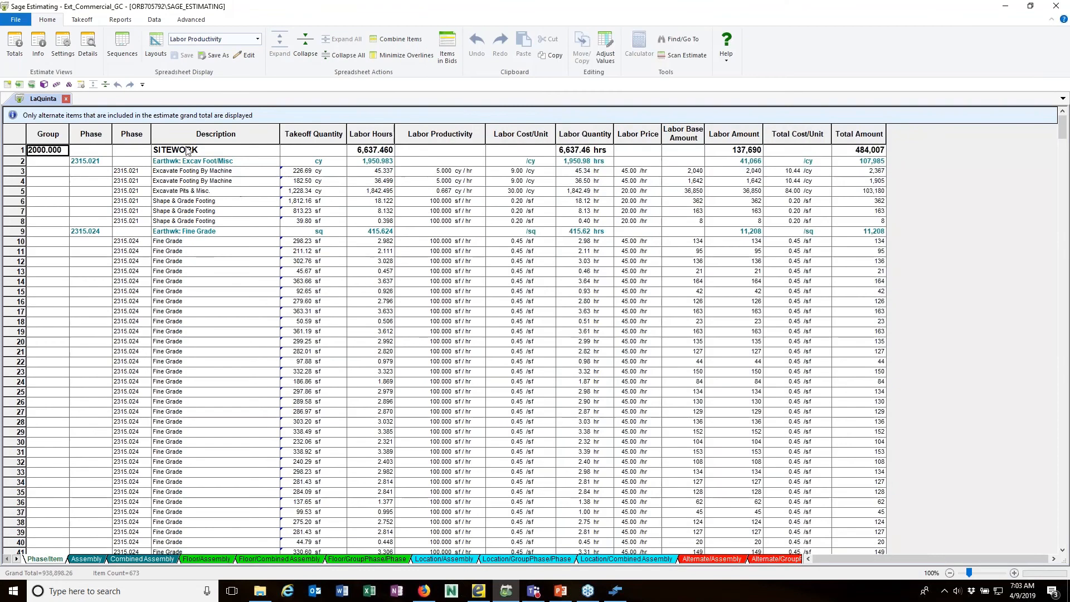
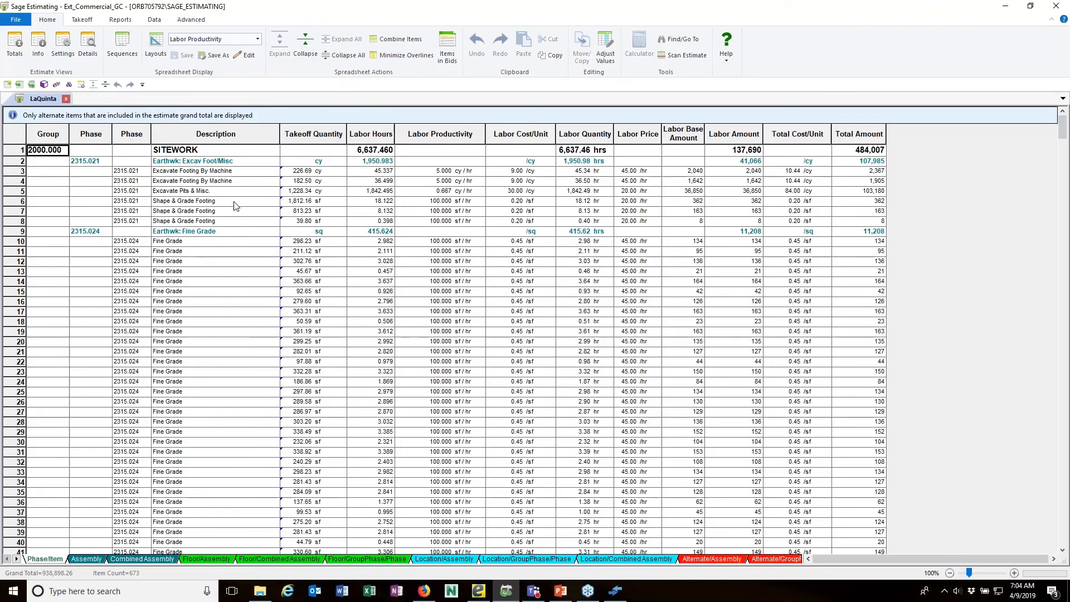
Step: Collapse the estimate spreadsheet to view the phase-level summary, and expand it back to item detail
click(308, 50)
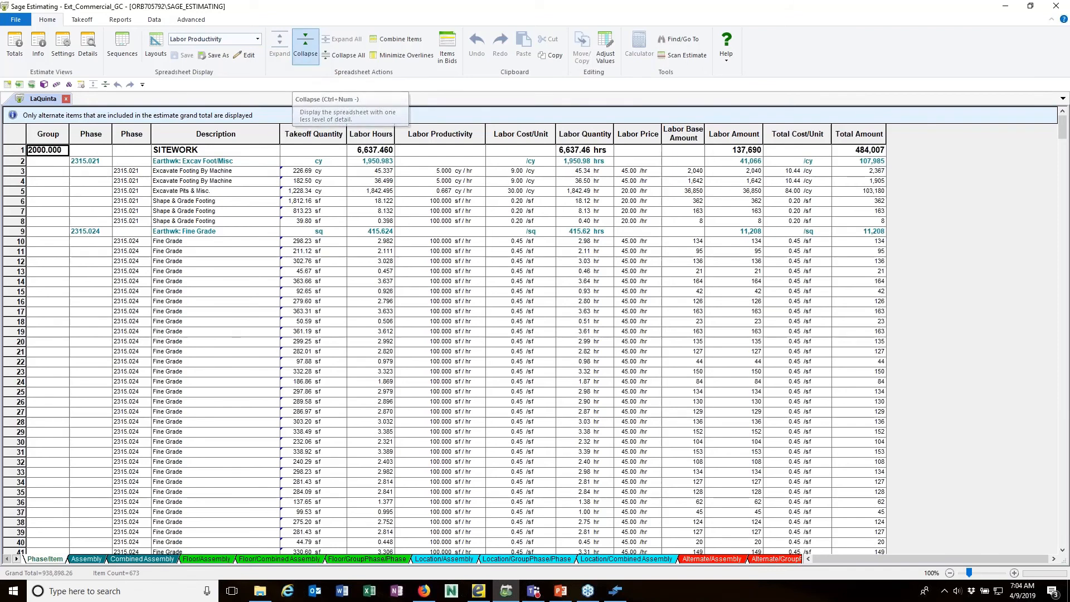
click(306, 47)
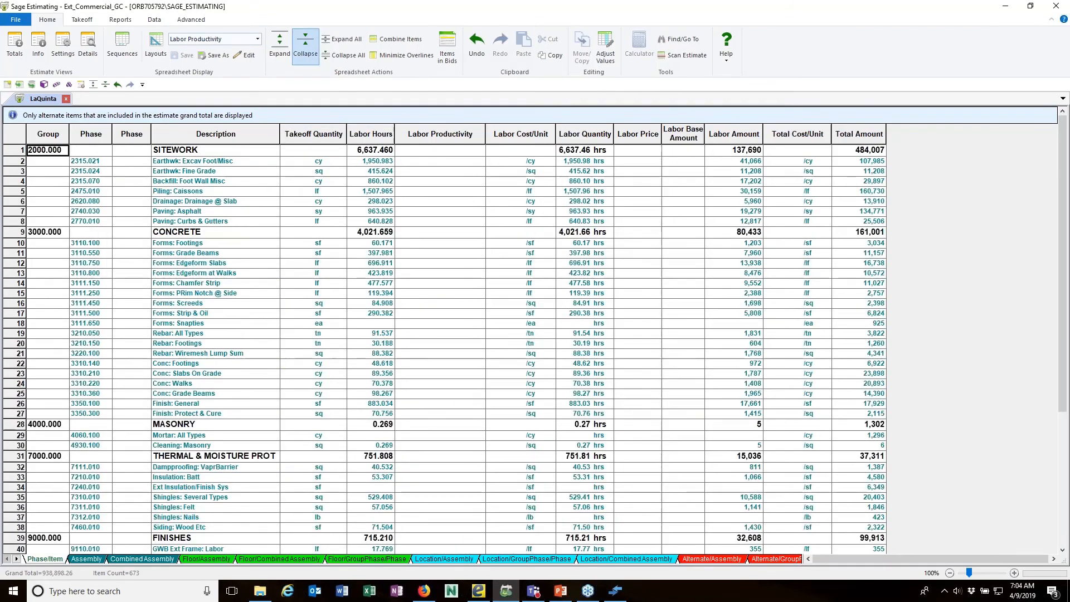
click(285, 46)
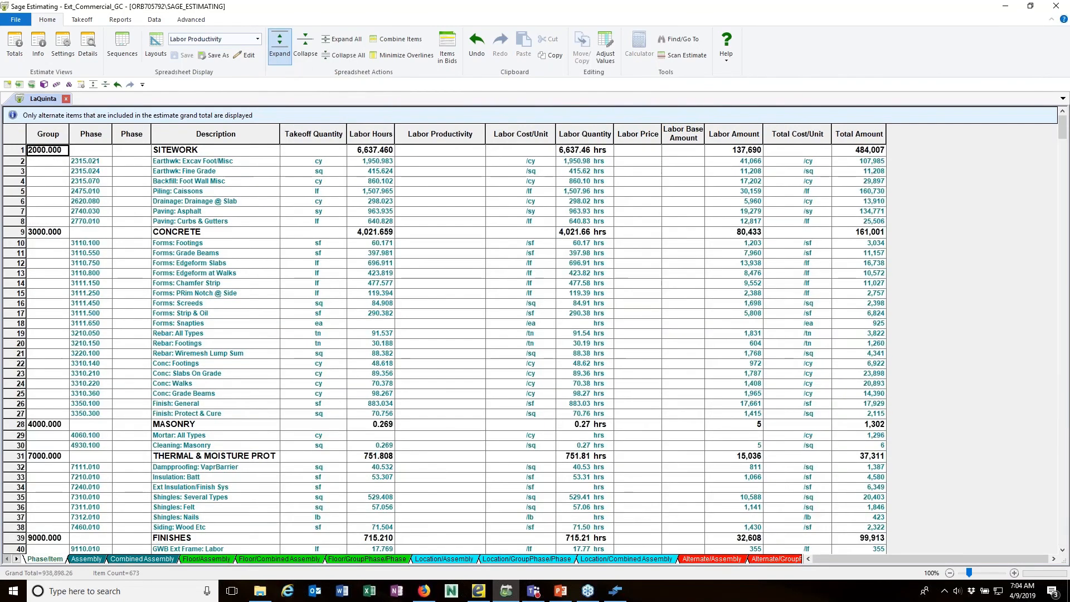
click(285, 46)
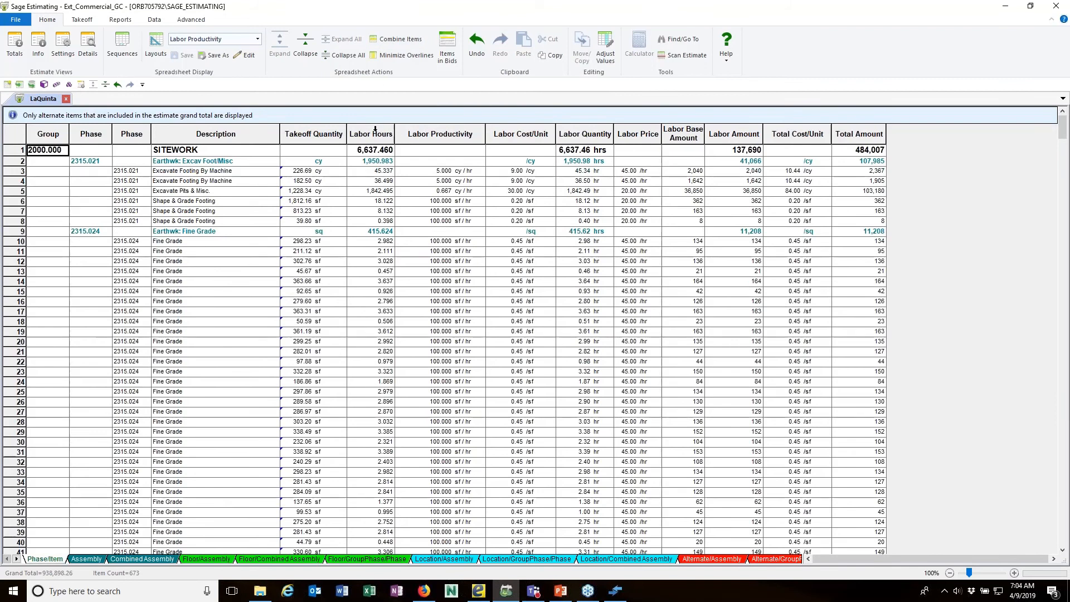
Step: Combine identical items in the Phase/Item view of the LaQuinta estimate spreadsheet
click(389, 41)
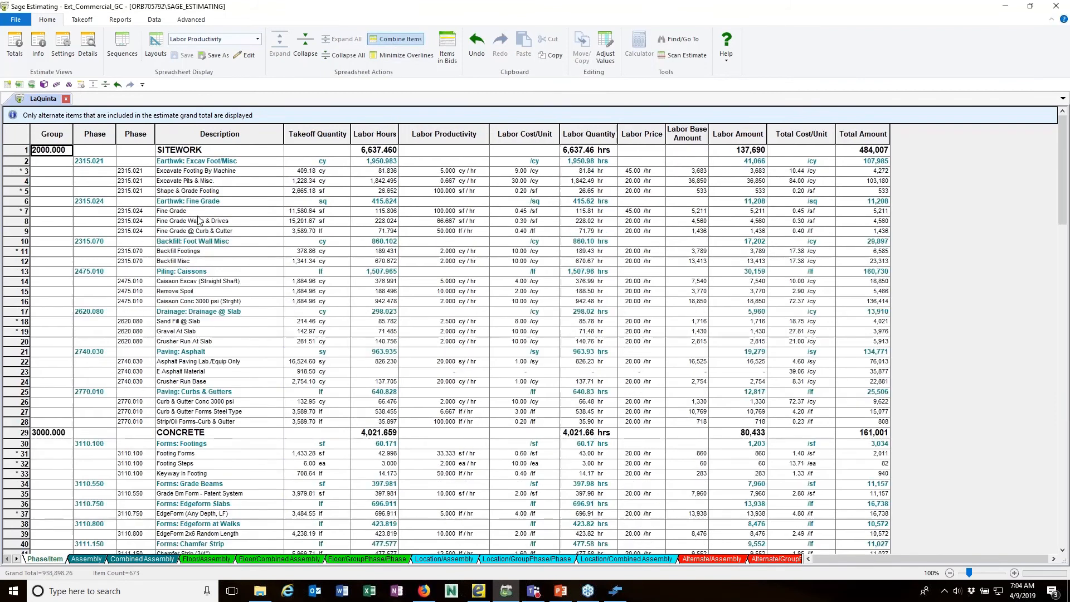
Step: Stop combining identical items in the Phase/Item view and switch its layout through Materials and Input to Totals
click(398, 40)
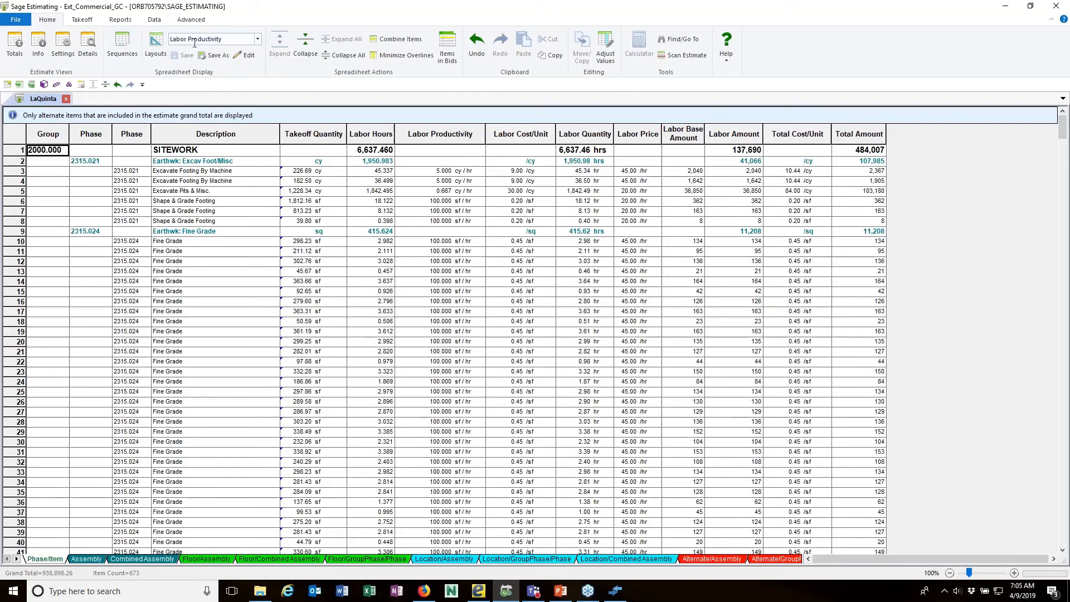
click(259, 41)
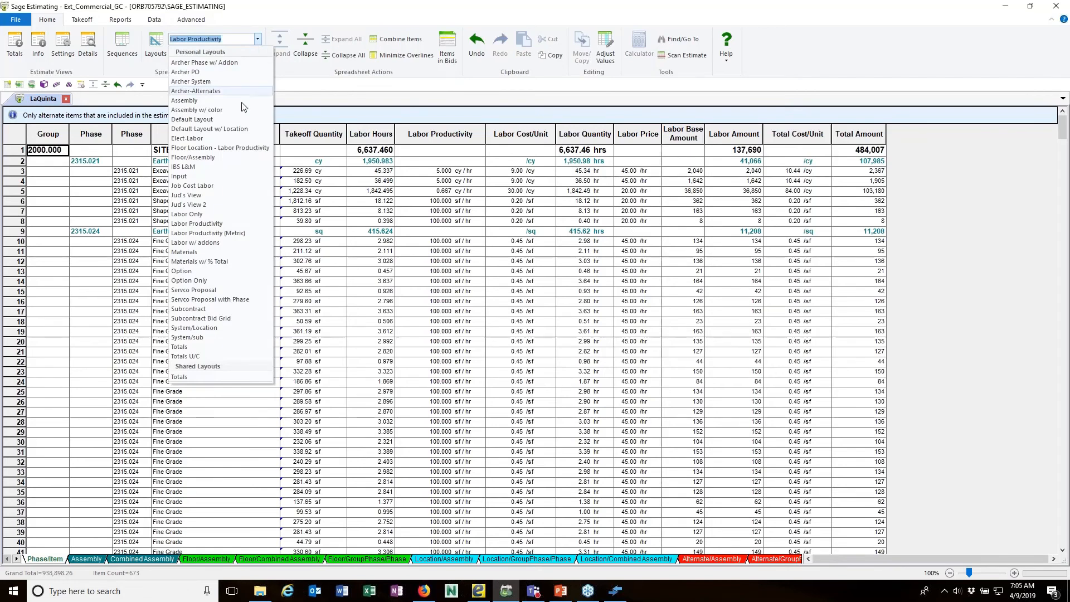
click(201, 252)
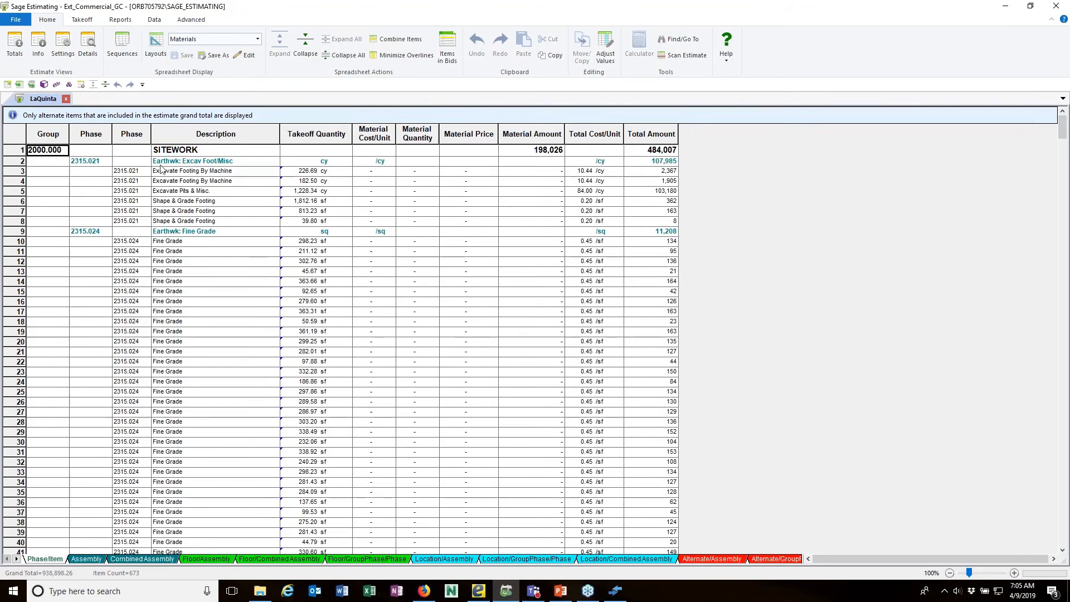
click(258, 39)
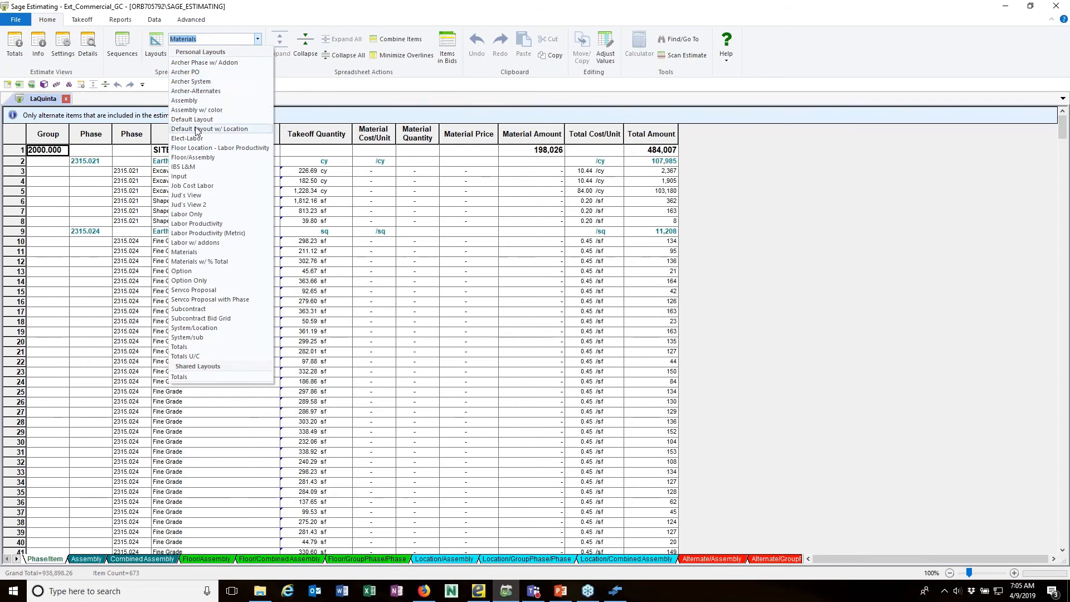
click(181, 176)
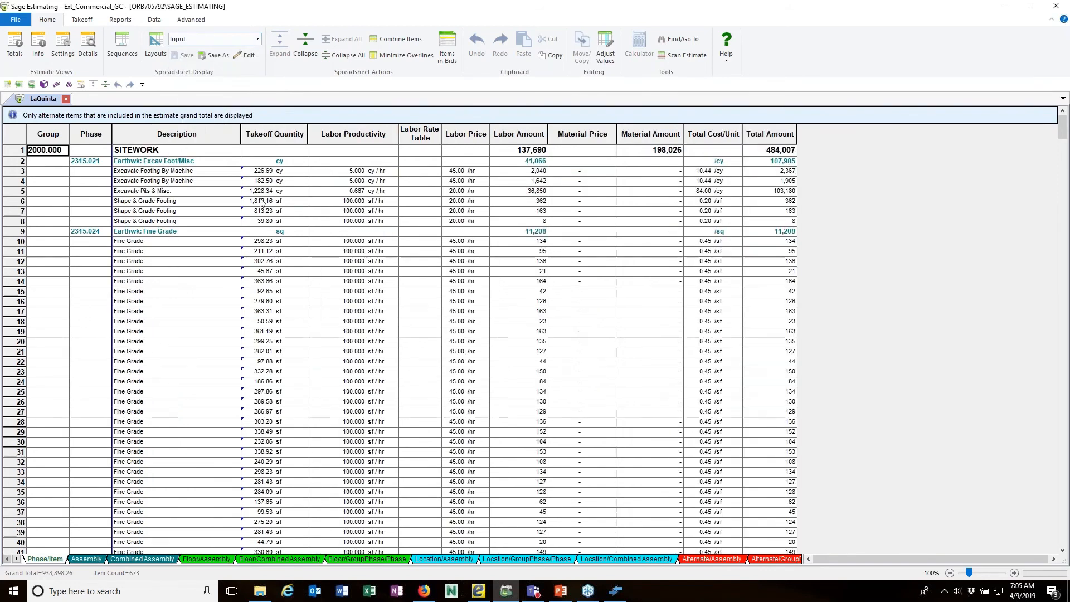
click(258, 39)
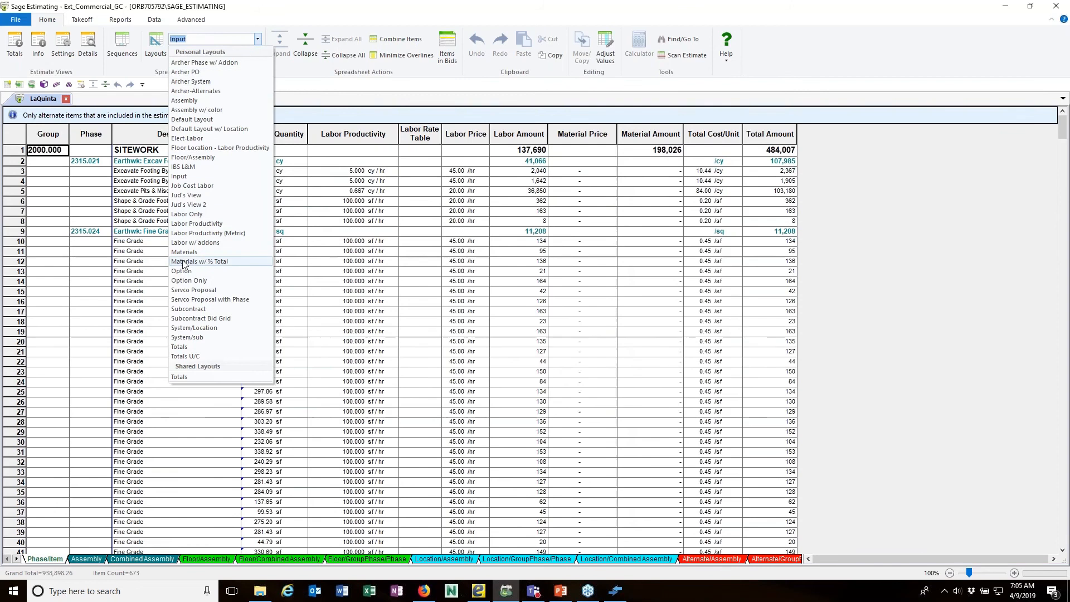
click(179, 348)
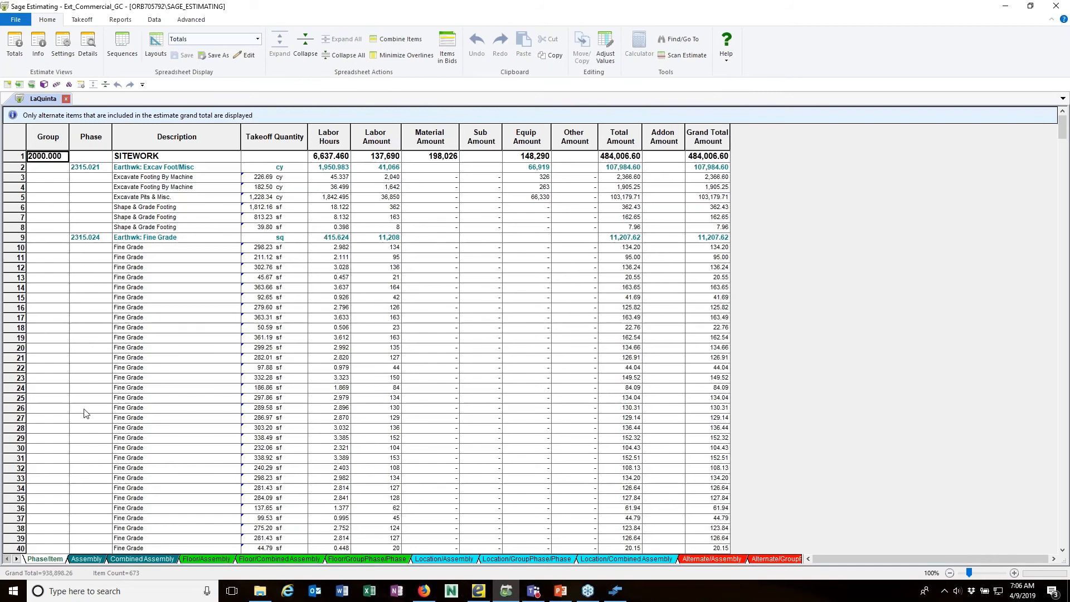
Step: View the estimate by assembly, try the Assembly w/ color layout, and return to the Assembly layout
click(87, 559)
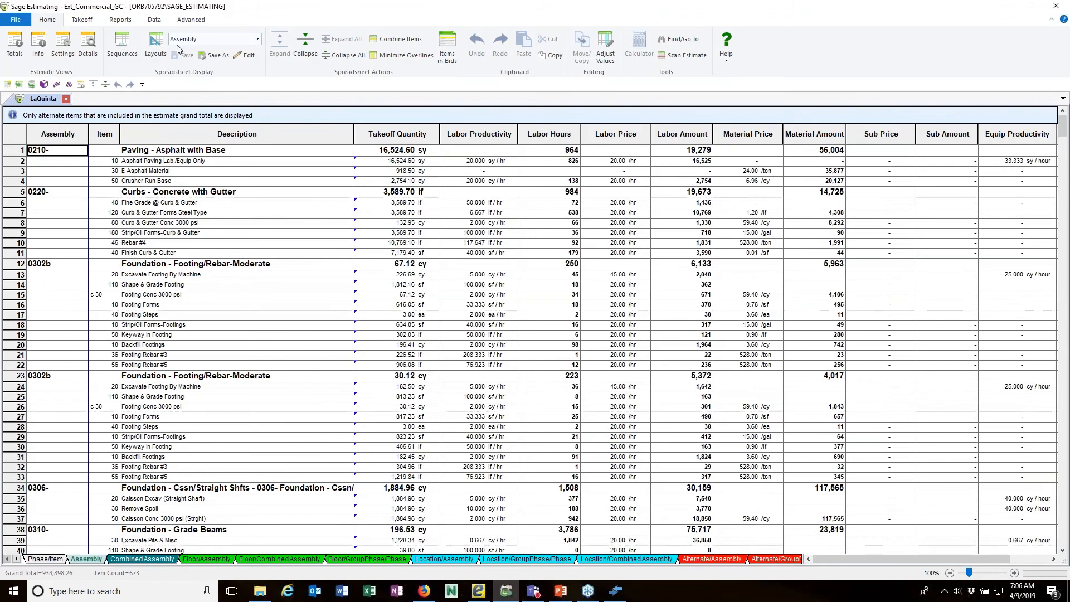
click(258, 39)
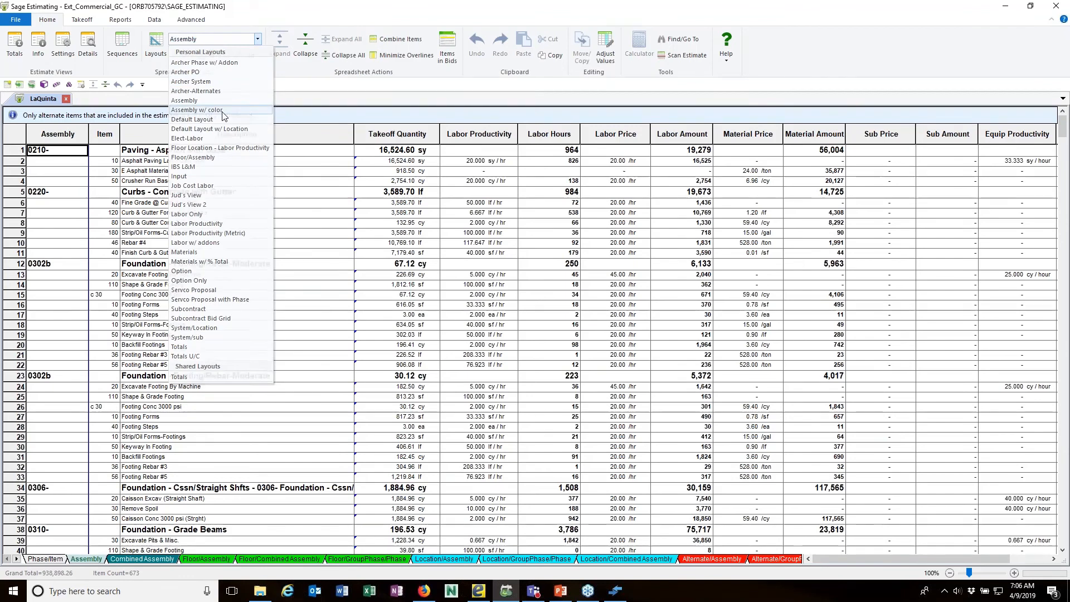
click(222, 111)
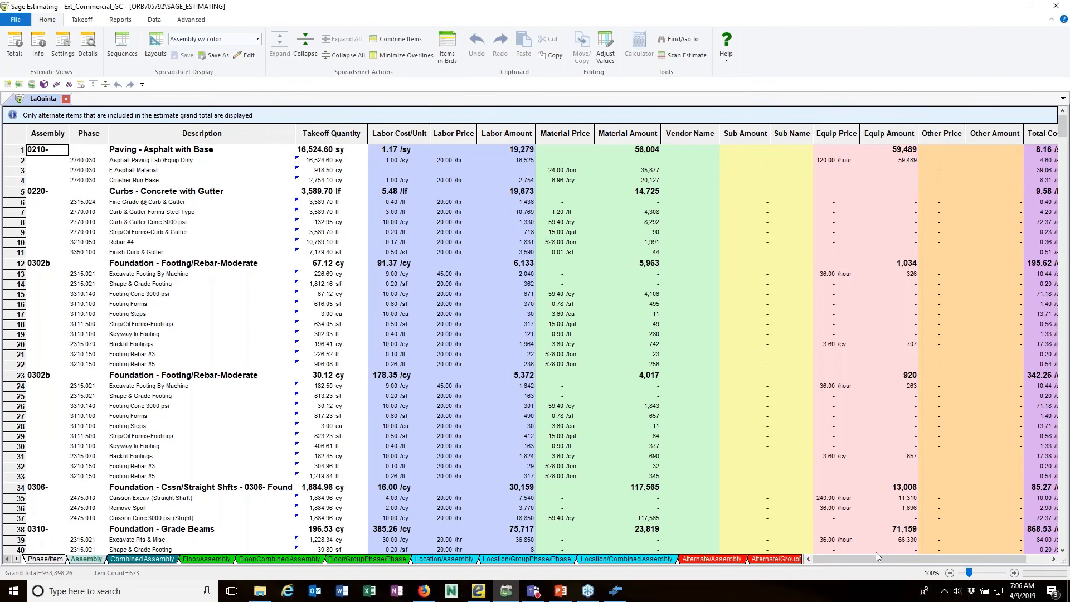
drag(877, 558, 804, 555)
click(258, 39)
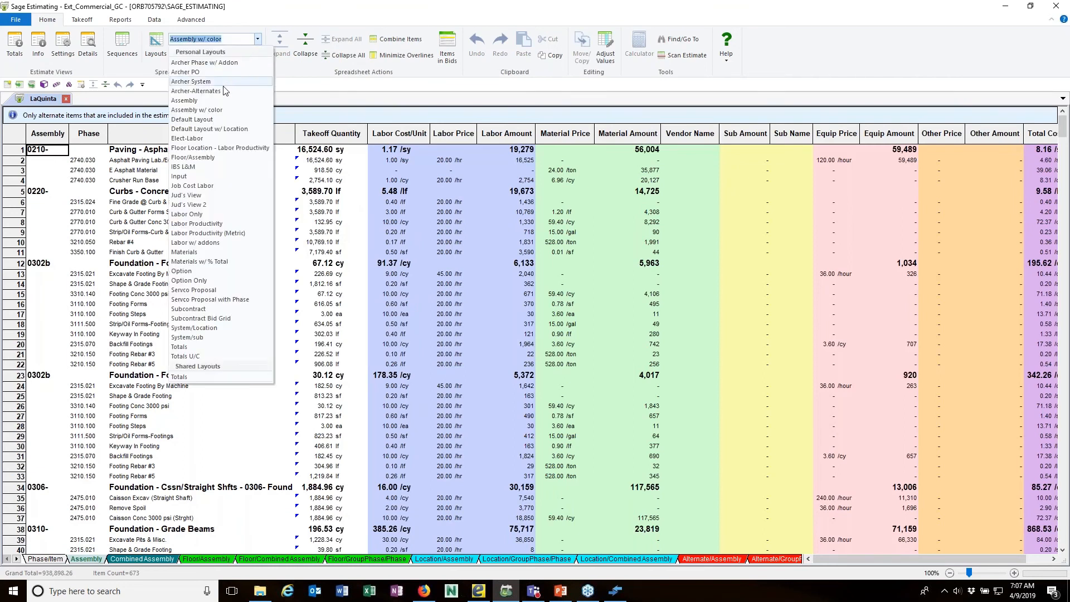
click(213, 101)
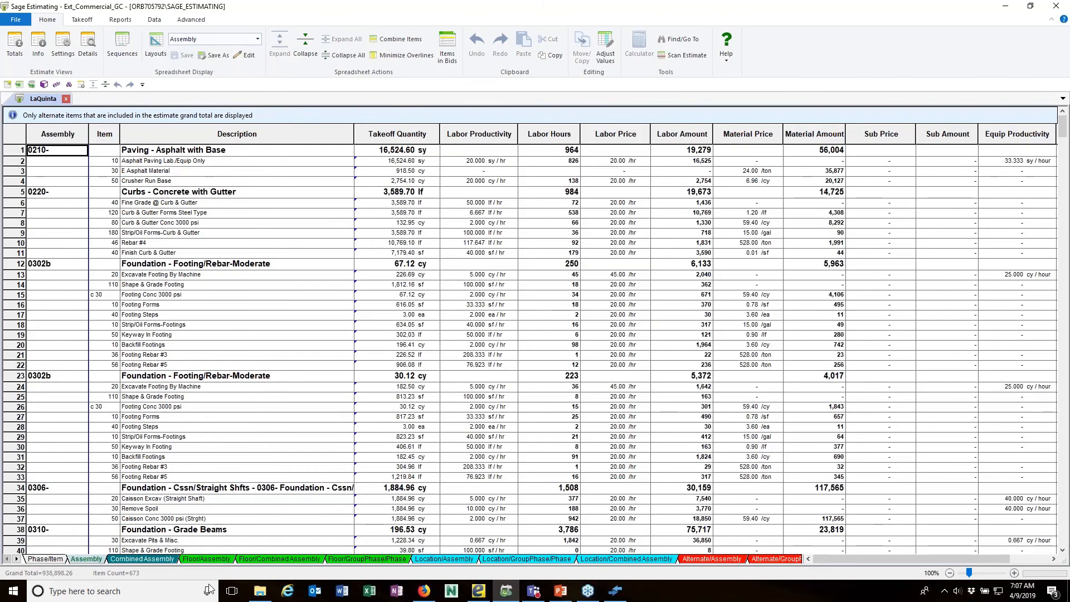
Step: View the estimate by combined assembly, and look through the Floor/Assembly breakdown from the unassigned items onward
click(142, 559)
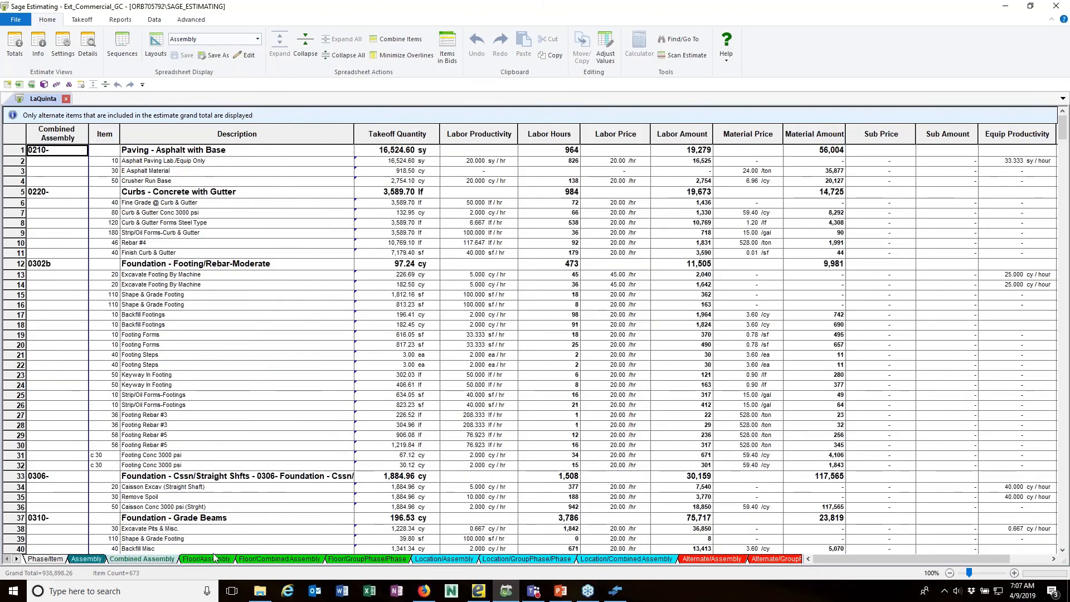
click(203, 559)
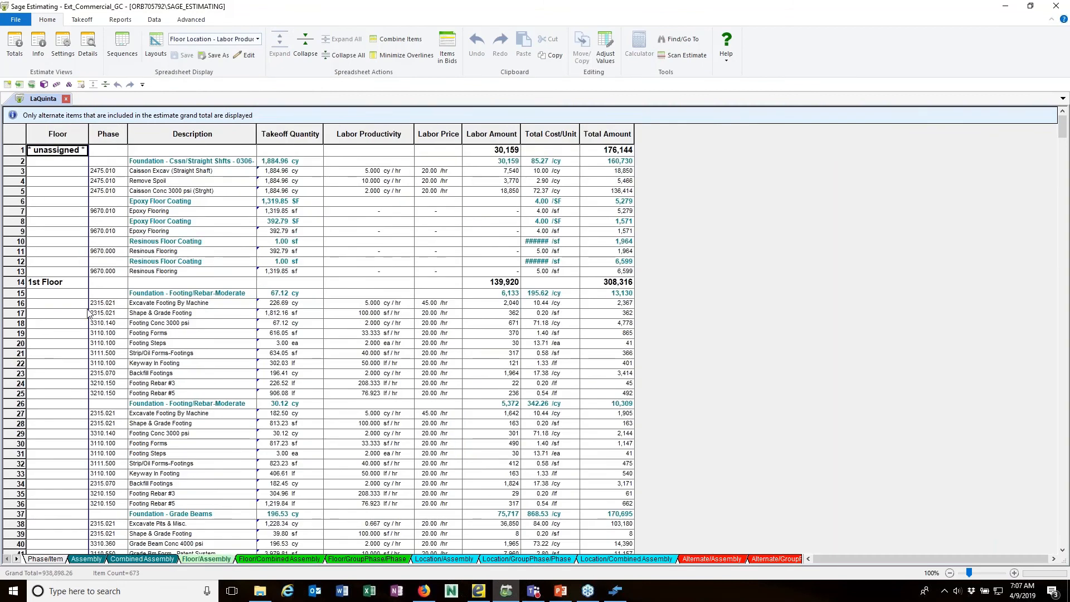
scroll(108, 300, down, 20)
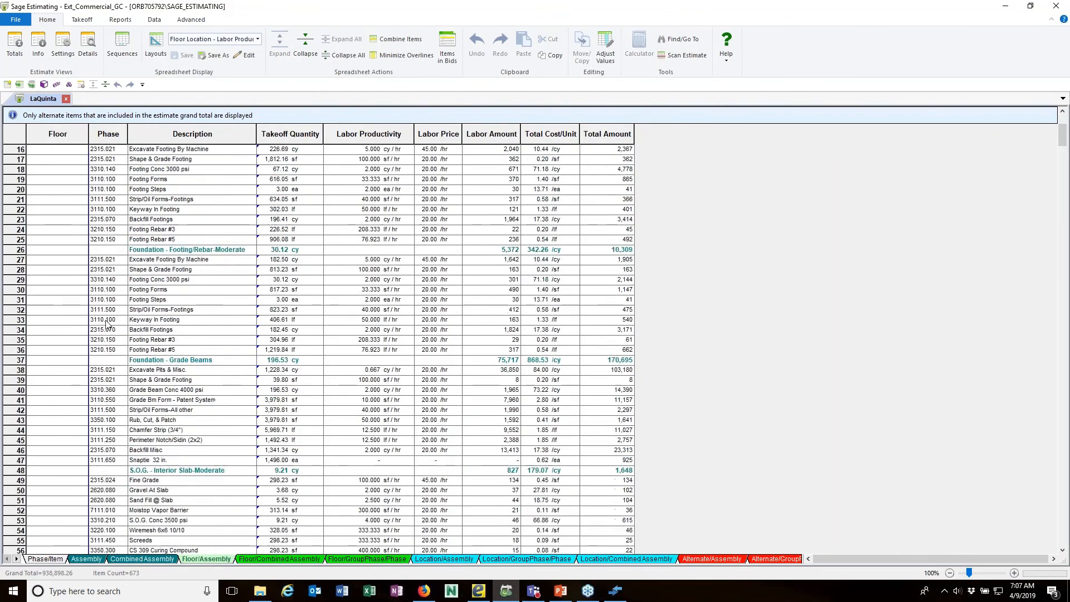
scroll(109, 322, down, 20)
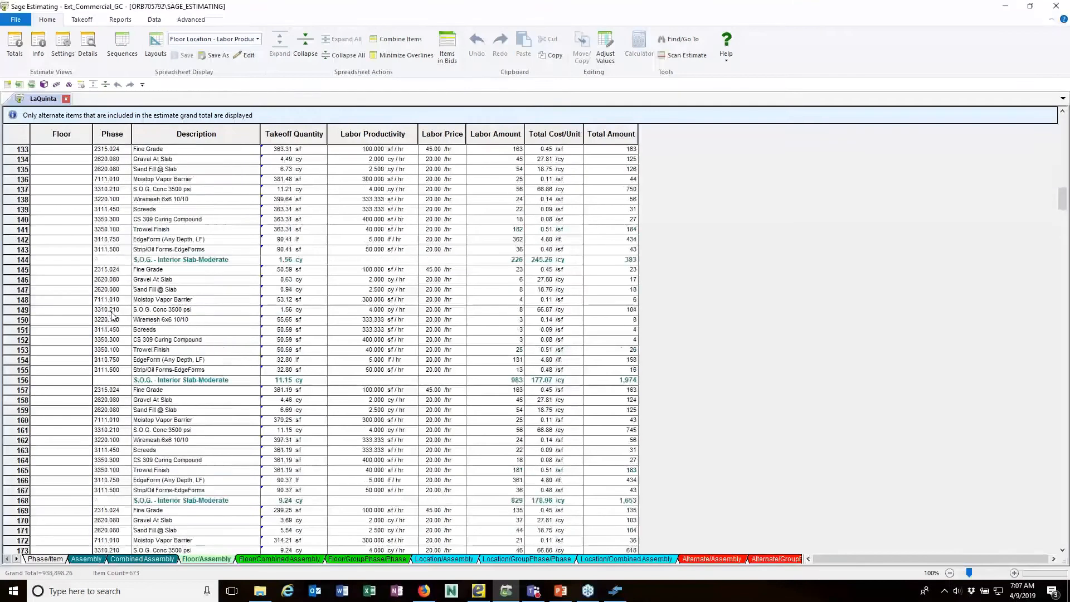
scroll(113, 315, down, 20)
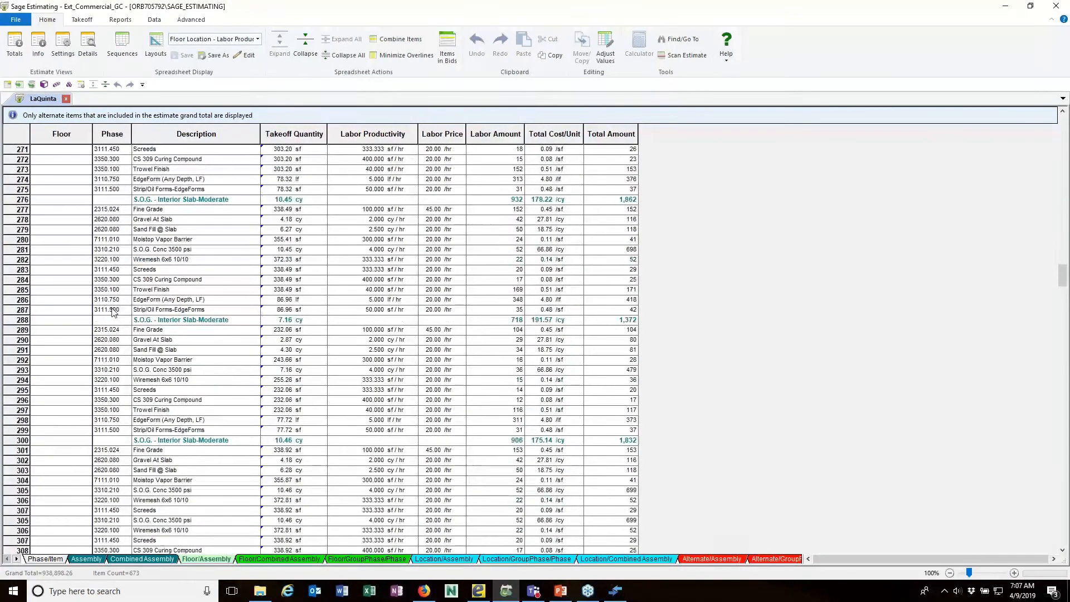
drag(1060, 294, 1051, 109)
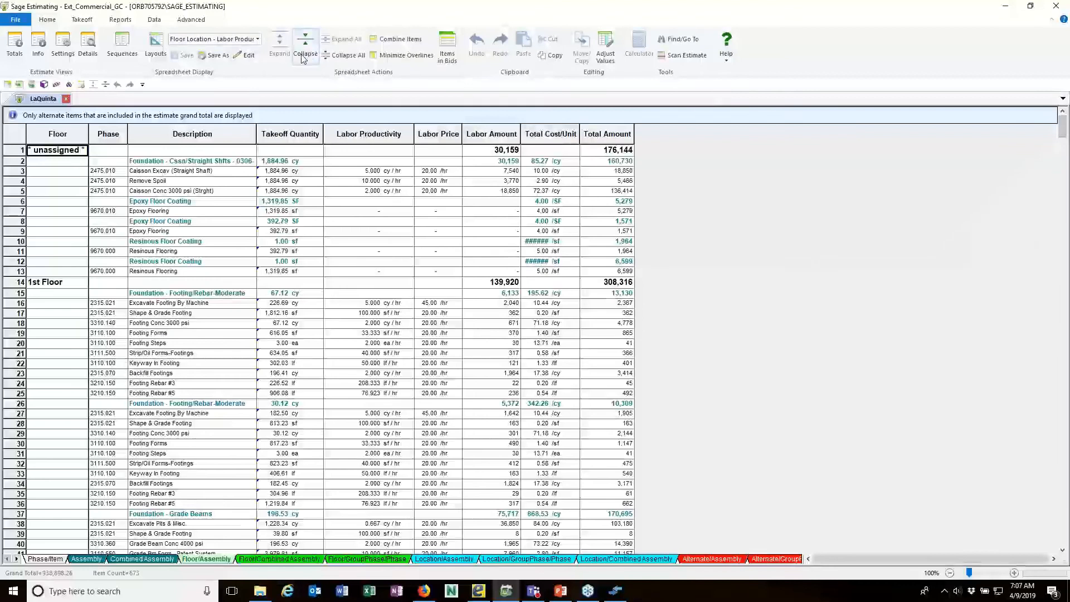
Step: Collapse the Floor/Assembly view to one total per floor, and expand it back to item detail
click(305, 50)
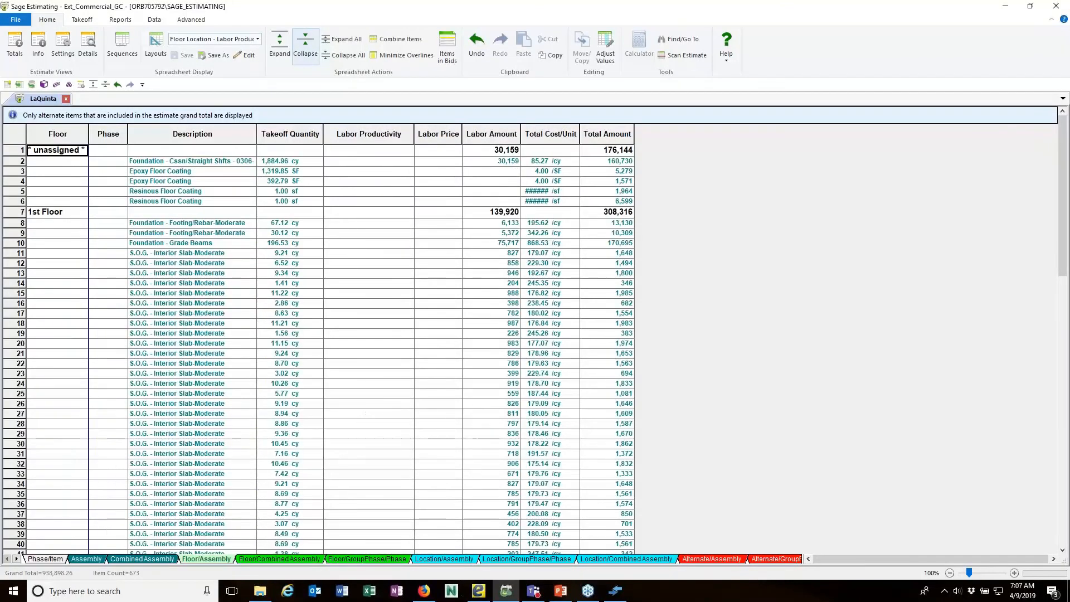
click(305, 47)
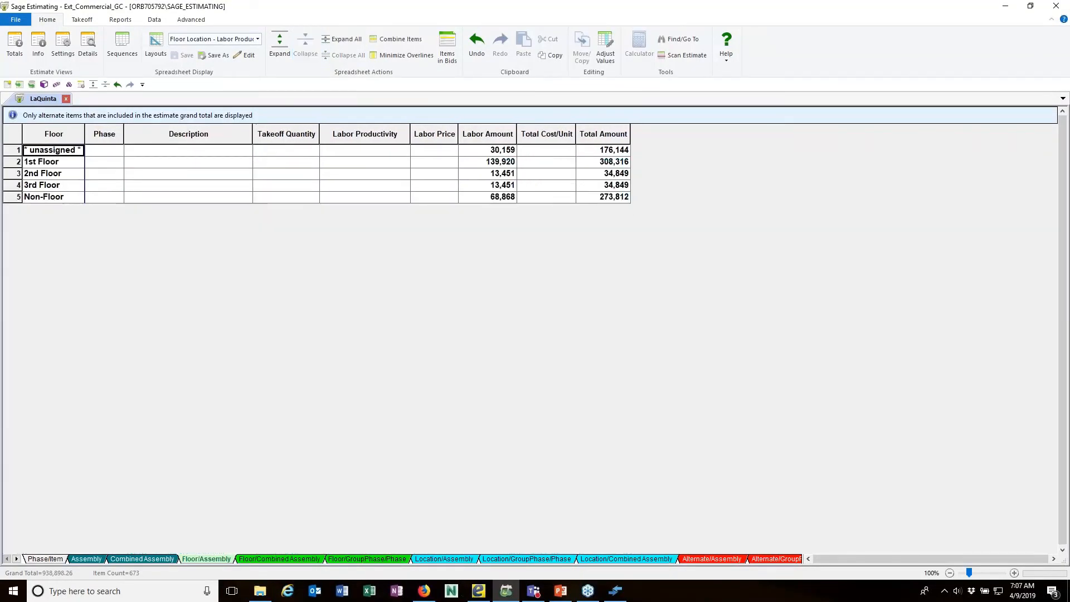
click(288, 55)
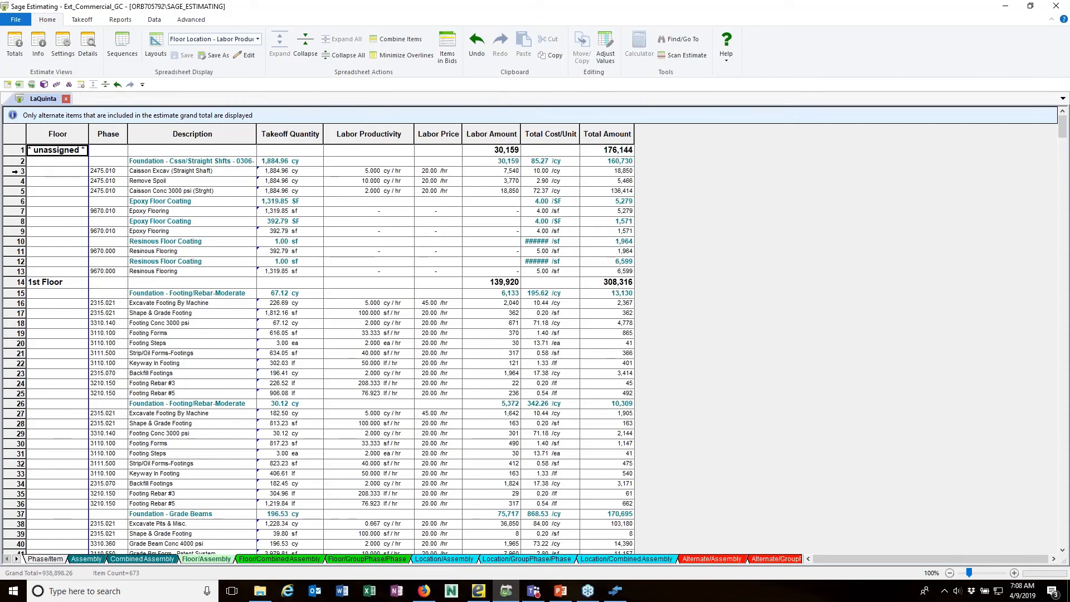
Step: Move the unassigned caisson foundation assembly and the first Epoxy Floor Coating assembly to the 1st Floor
click(15, 171)
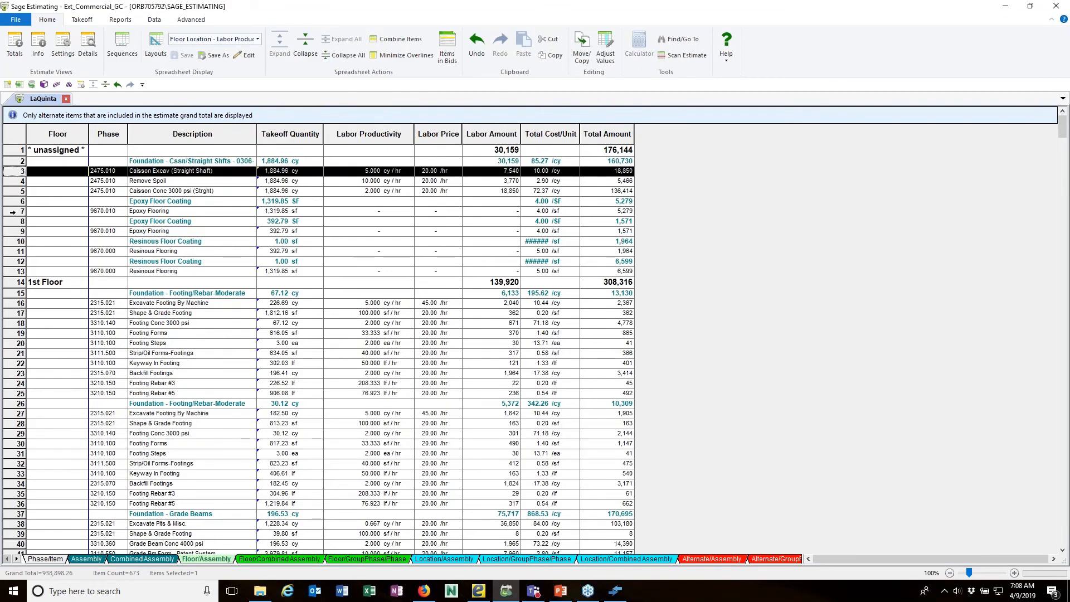
shift+click(12, 212)
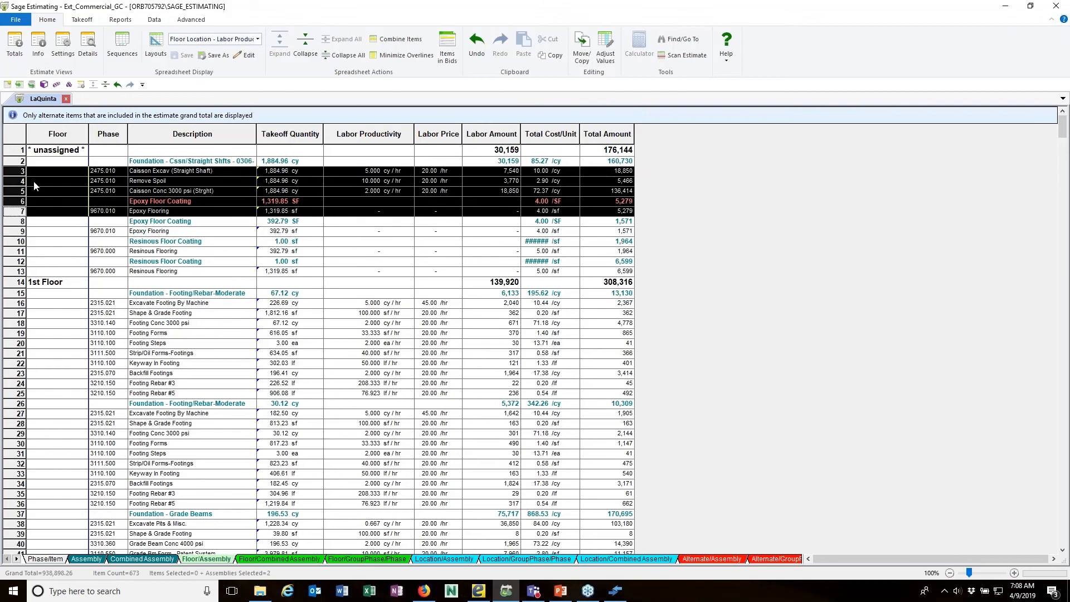
drag(34, 182, 43, 206)
drag(53, 282, 50, 320)
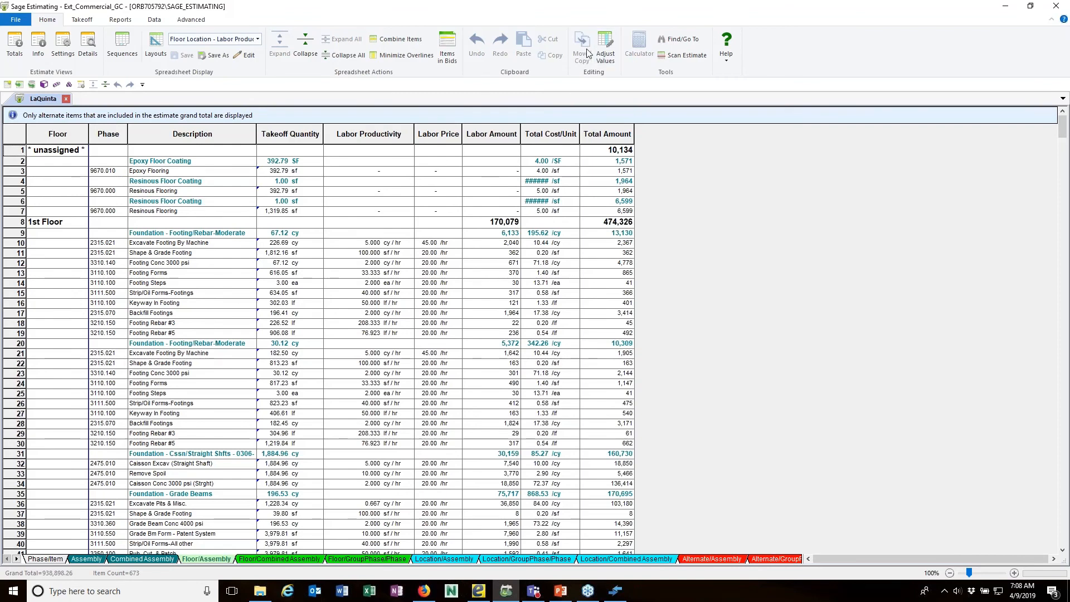
Step: Select the remaining unassigned Epoxy Flooring item, and switch the estimate to the Estimator/Assembly view
click(10, 163)
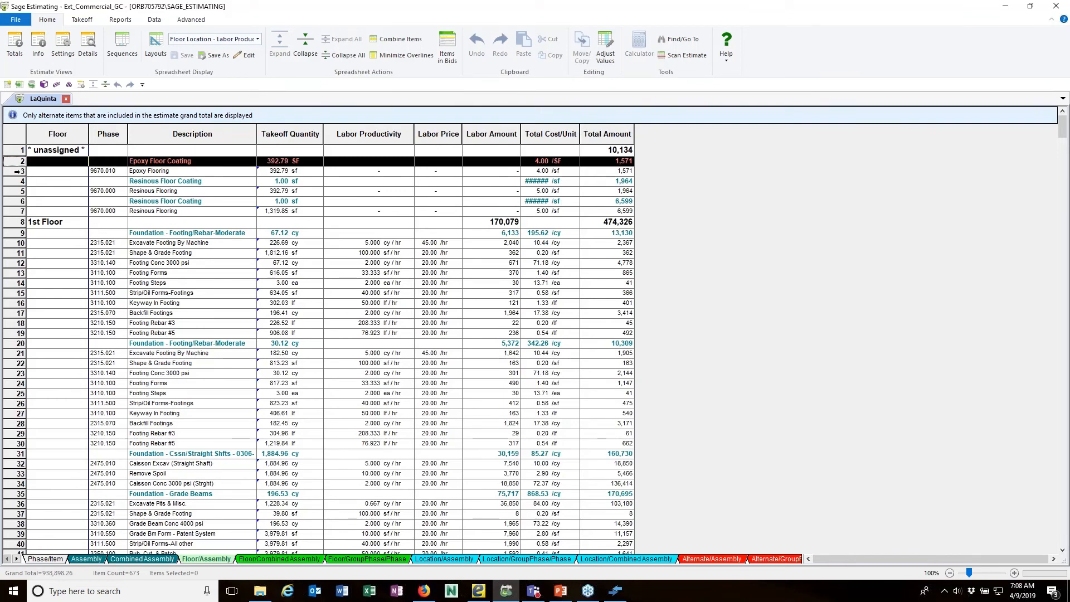
click(17, 171)
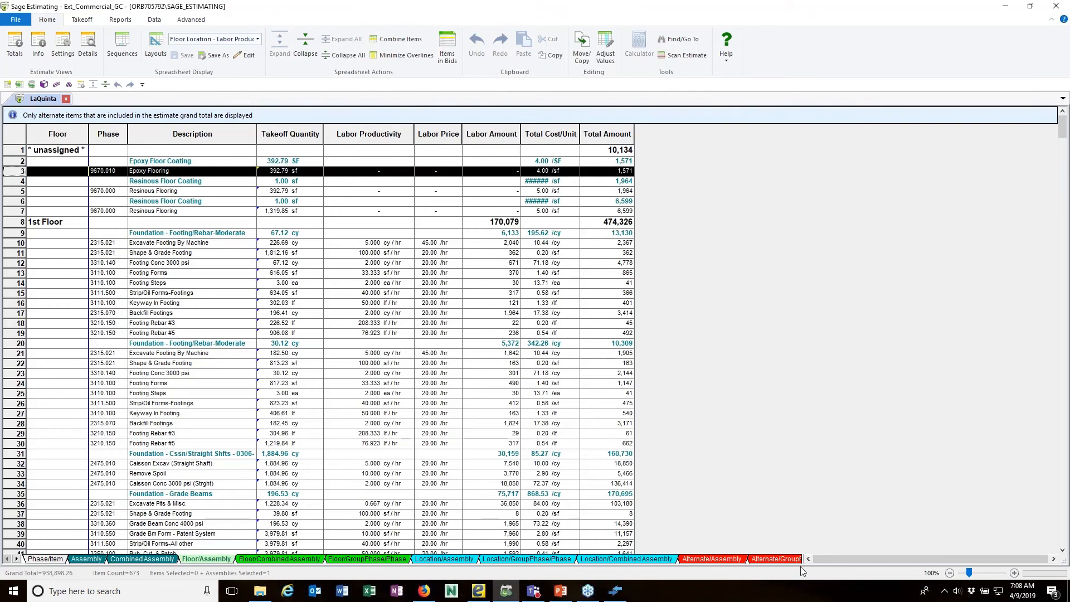
click(17, 558)
click(18, 559)
click(18, 558)
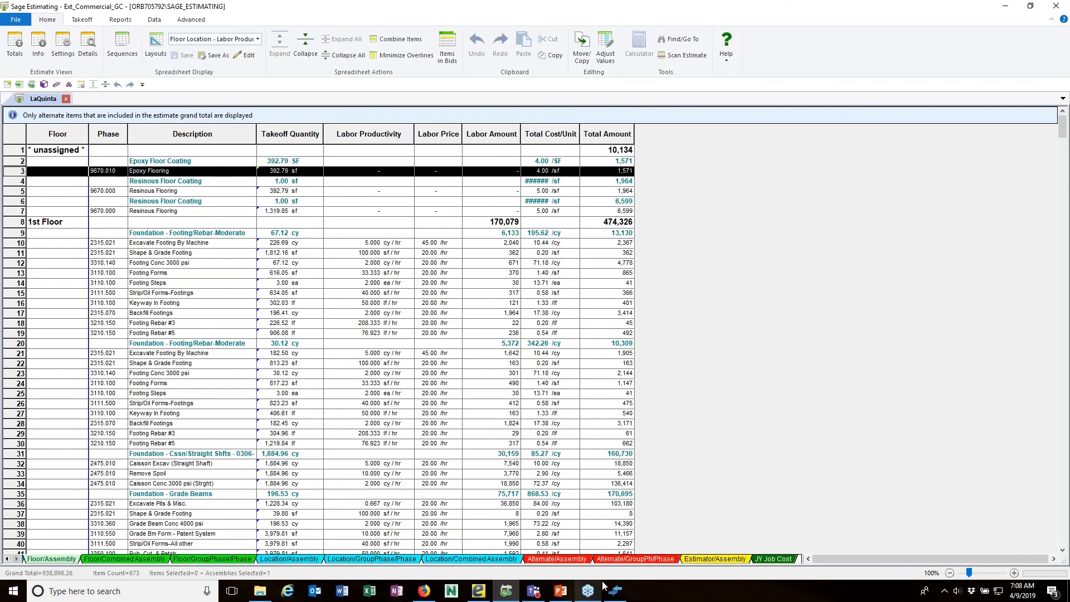
click(715, 558)
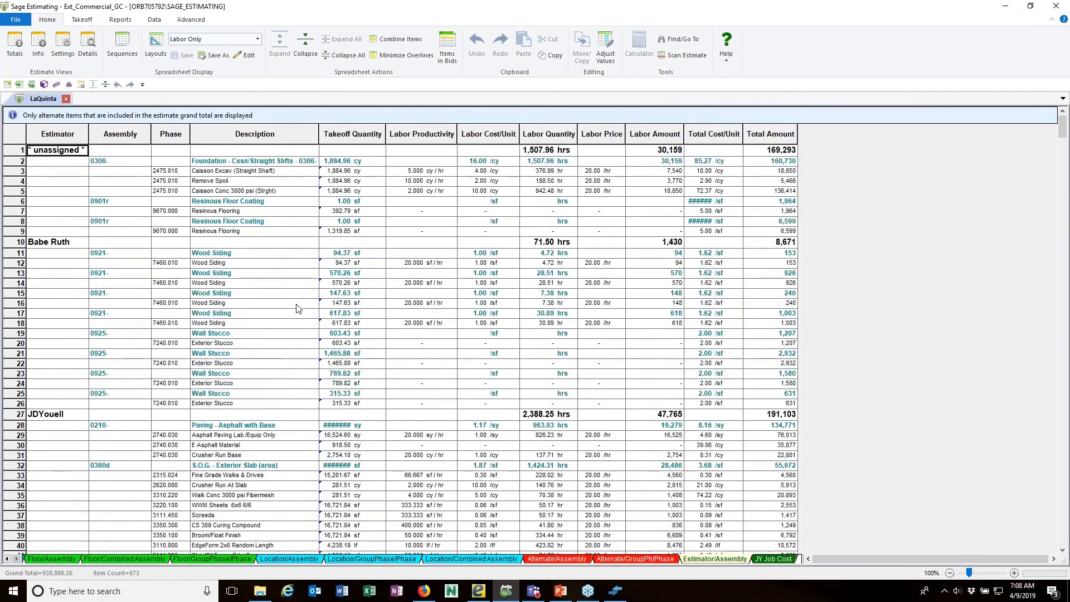
Step: Move the complete unassigned caisson foundation assembly 0306- to the last estimator in the list of estimator values
click(20, 160)
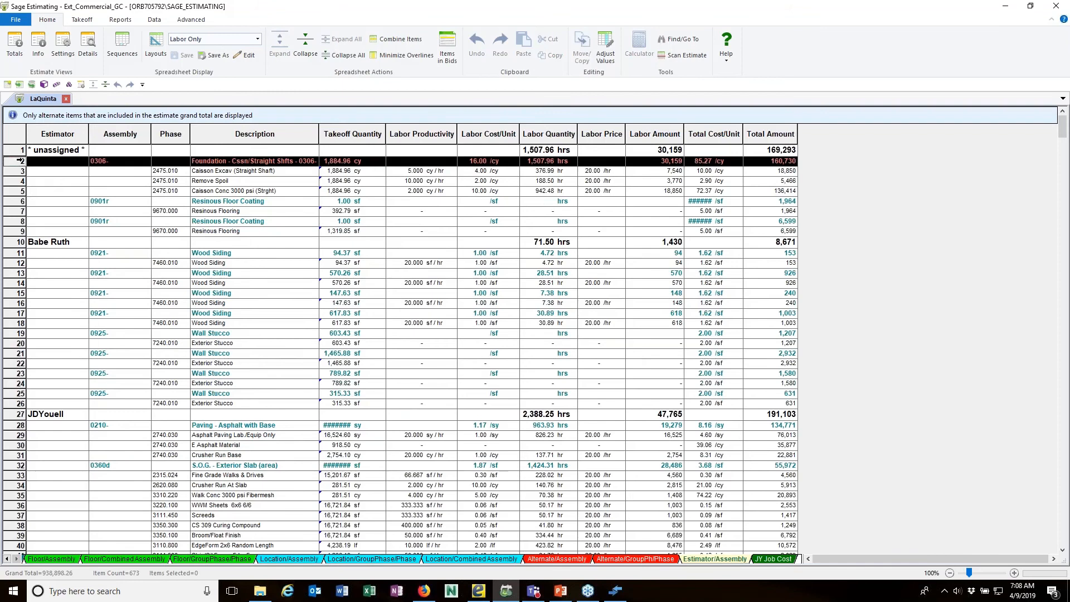
shift+click(18, 192)
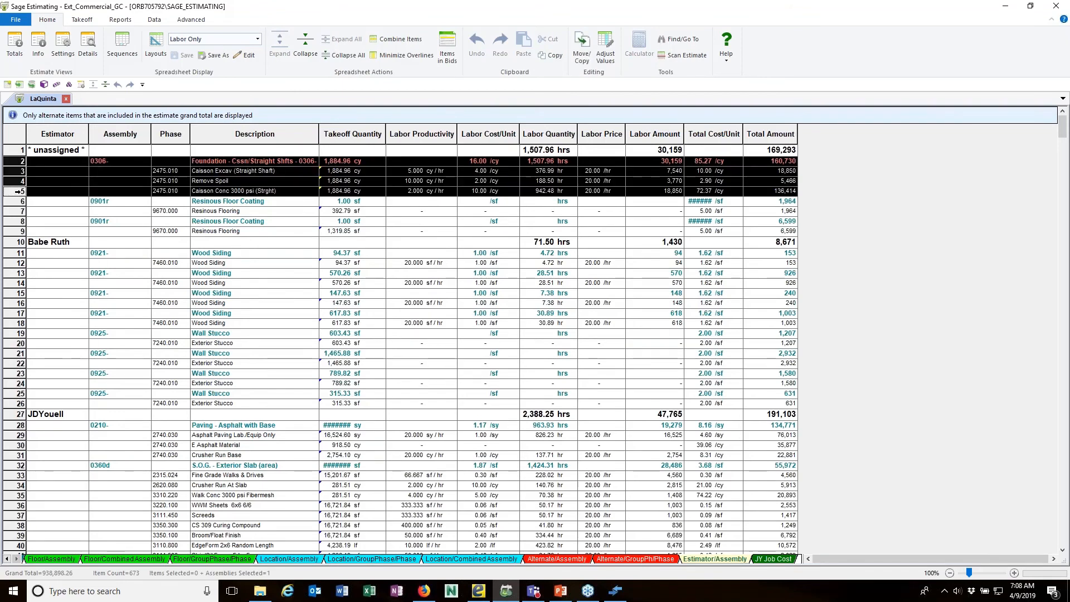
right_click(18, 191)
click(46, 254)
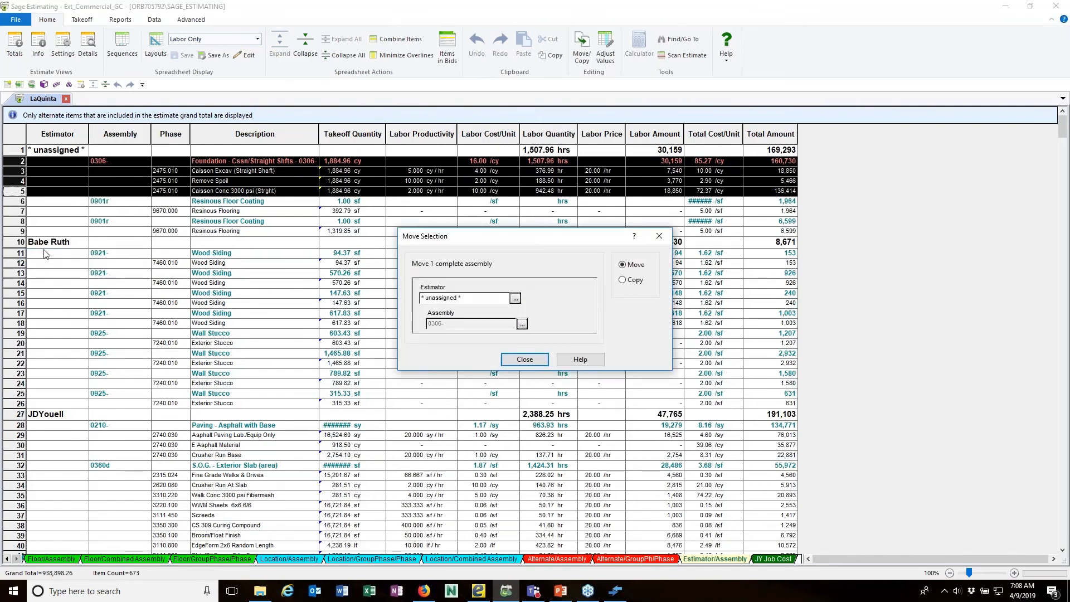
click(515, 299)
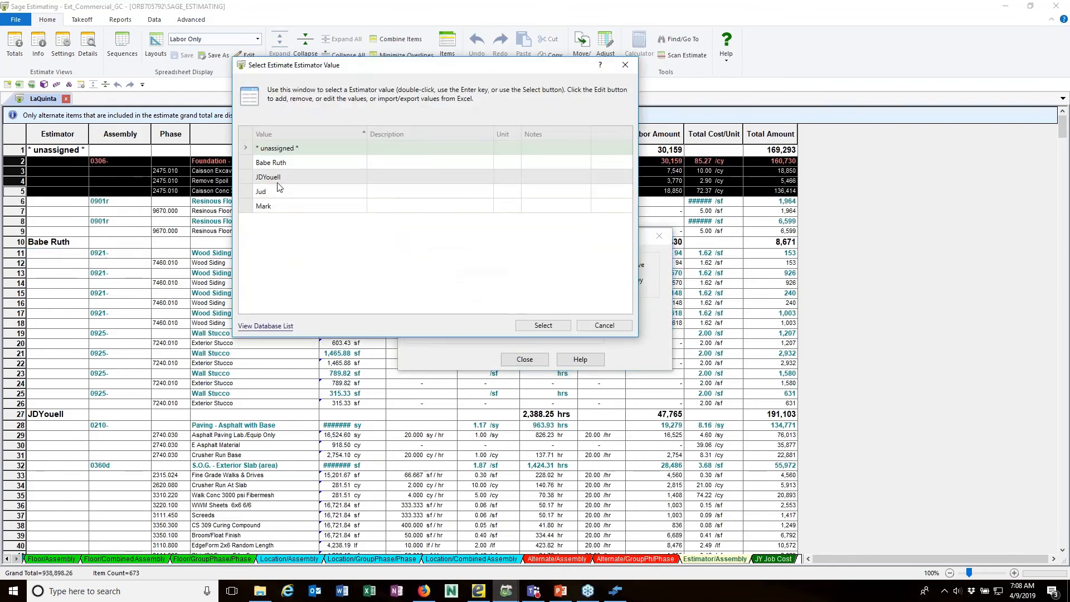
click(266, 206)
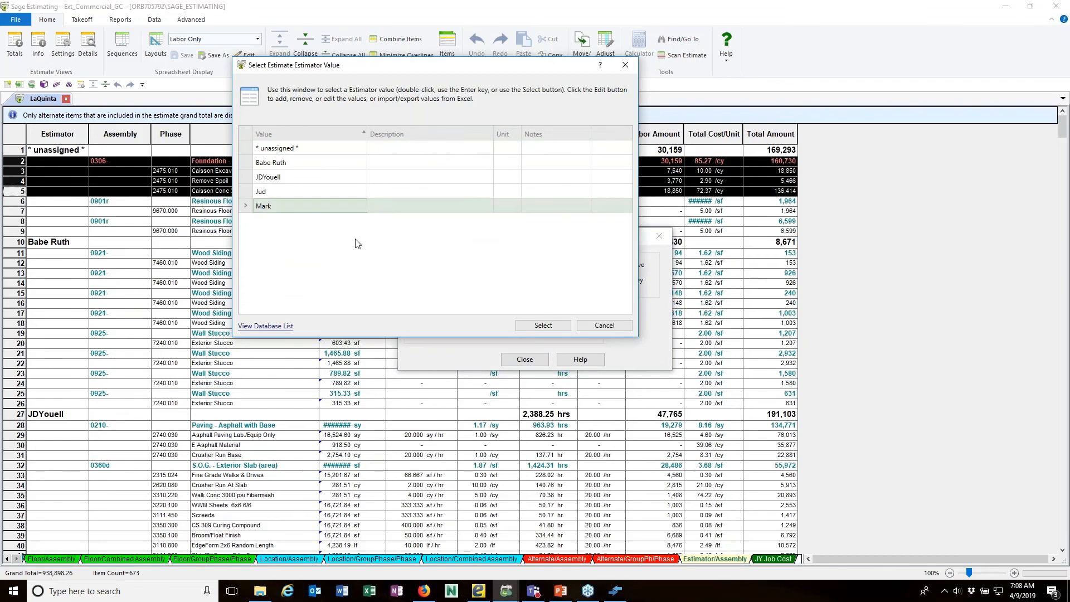
click(546, 327)
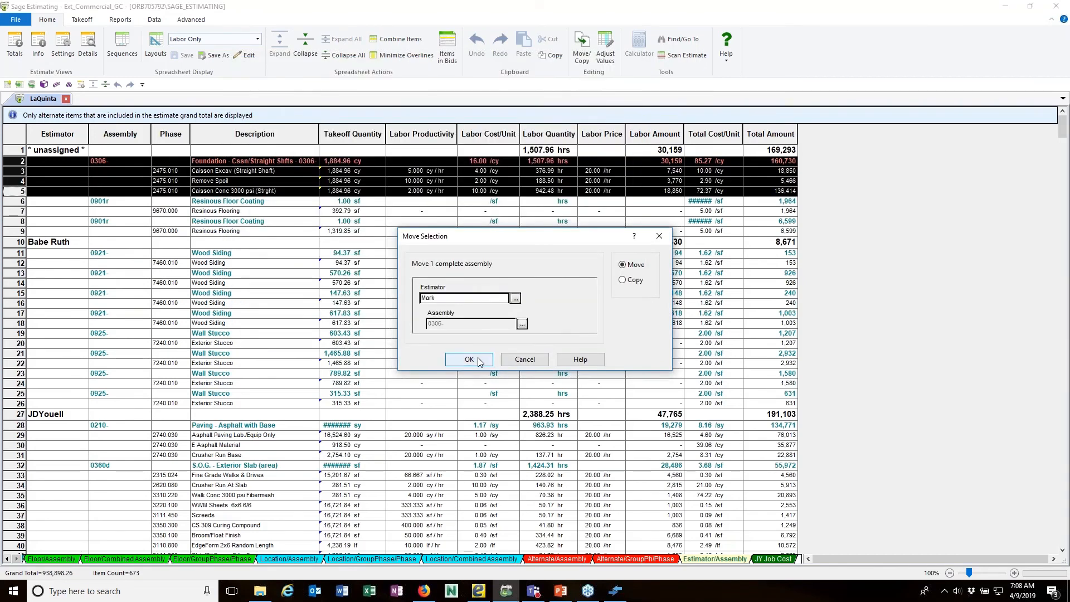
click(478, 361)
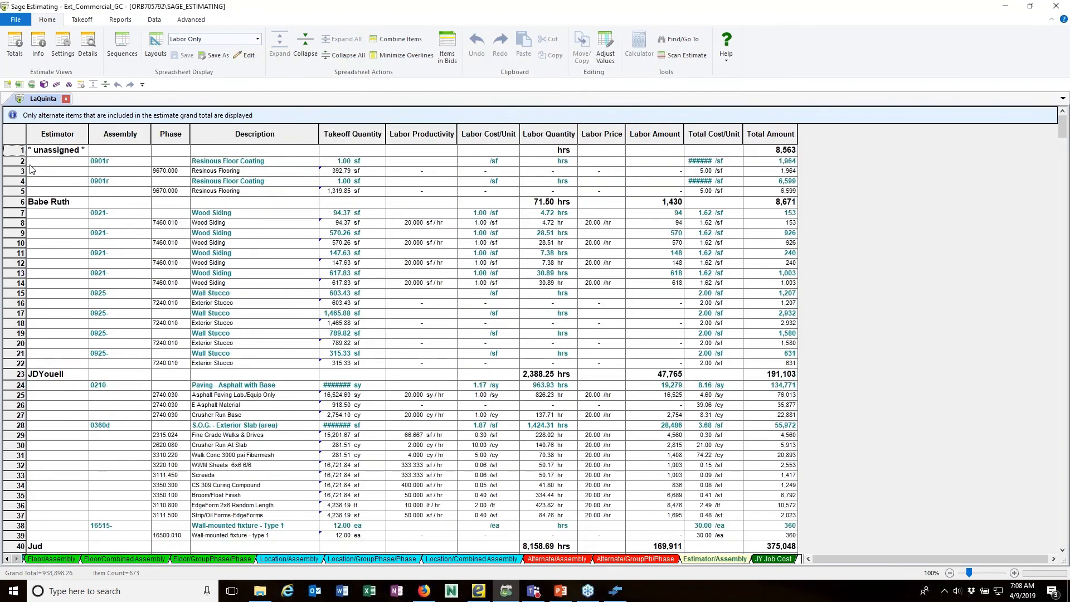
Step: Move both unassigned Resinous Floor Coating assemblies to the estimator who holds the Paving - Asphalt with Base assembly
click(31, 163)
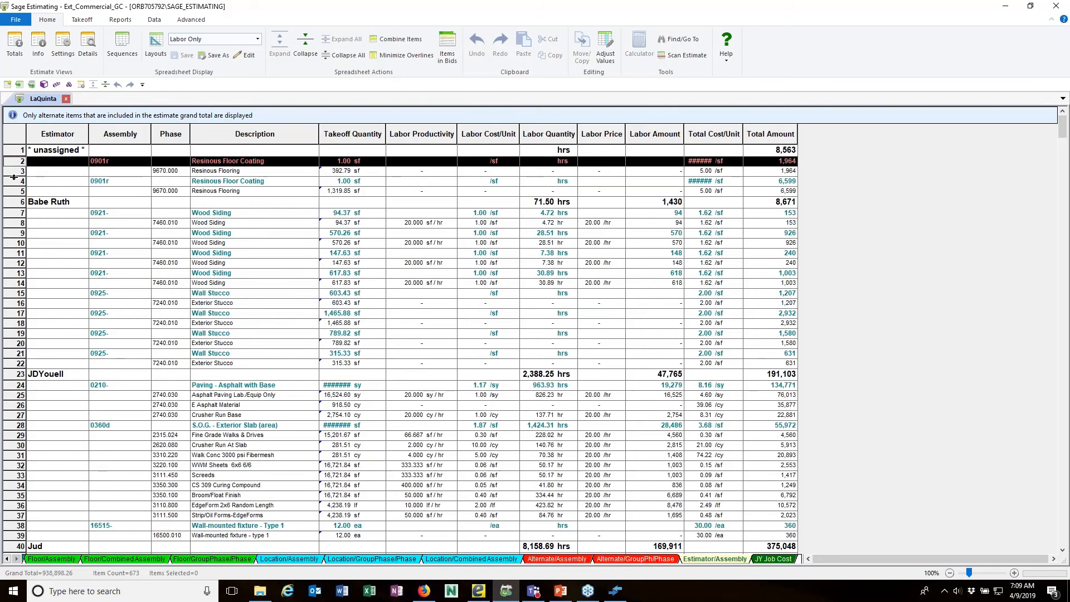
ctrl+click(43, 181)
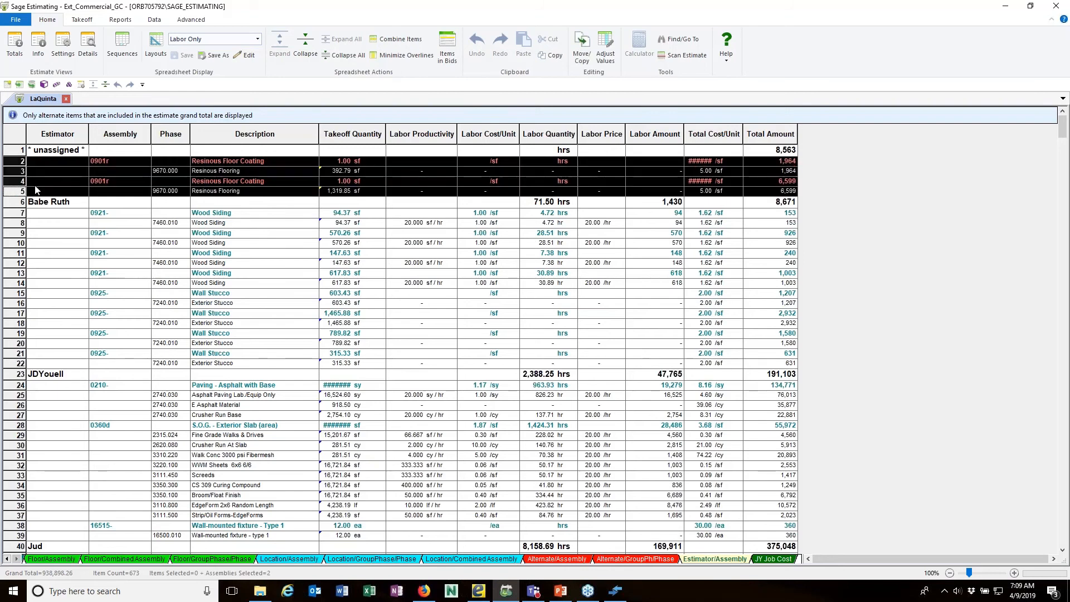
drag(60, 375, 60, 394)
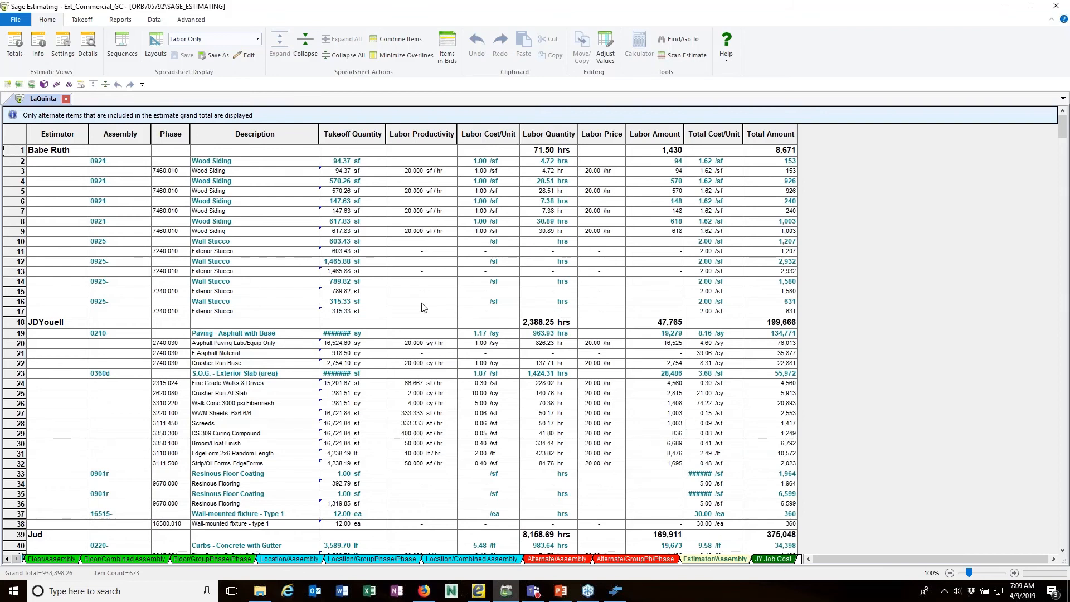
Step: Remove the JY Job Cost sequence from the estimate's spreadsheet sequences
click(124, 48)
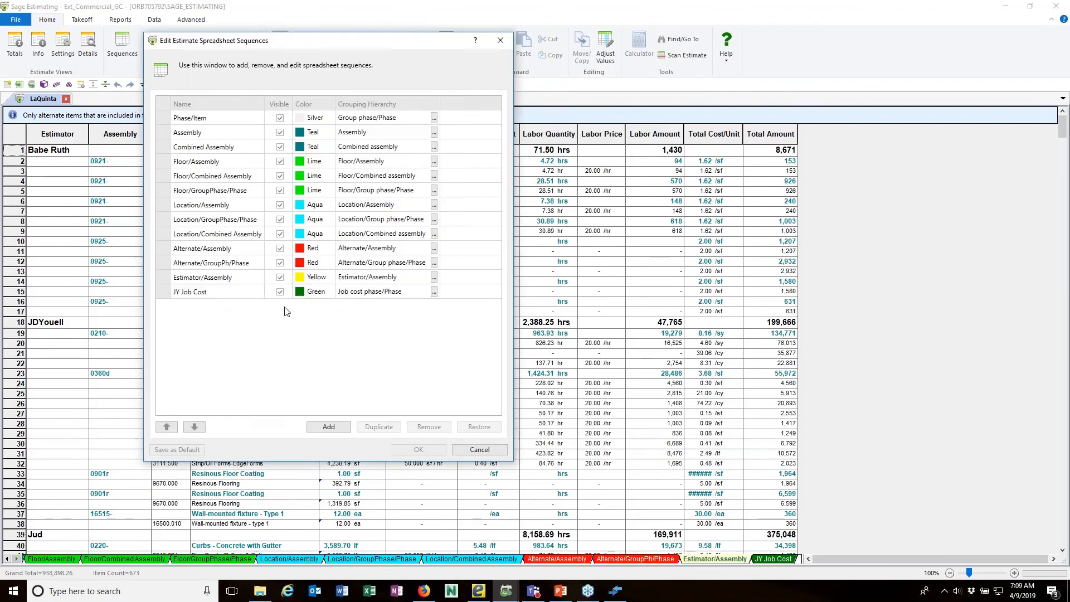
click(162, 290)
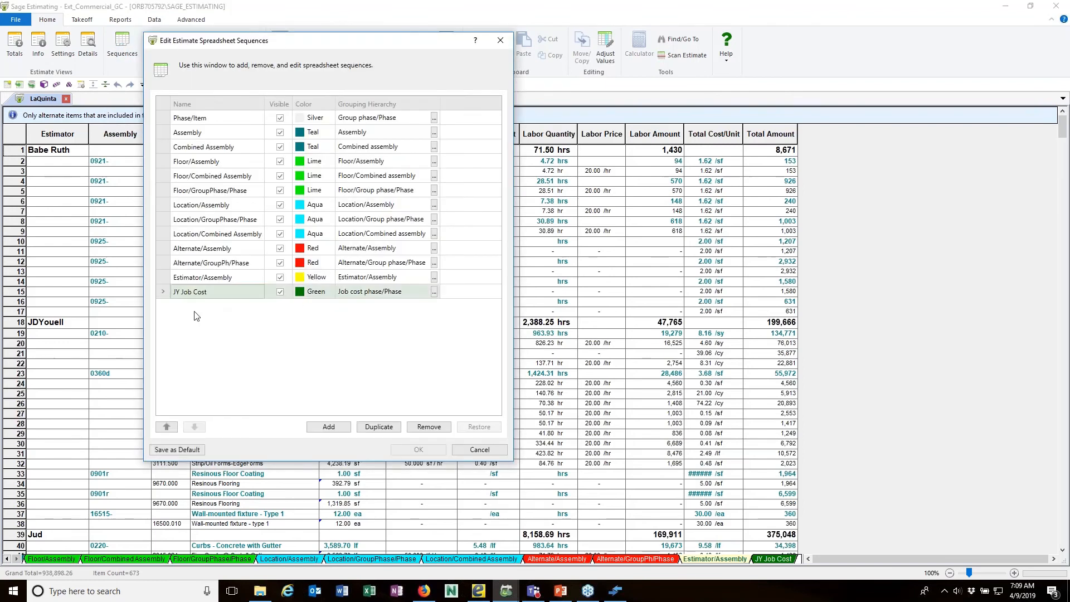
click(429, 427)
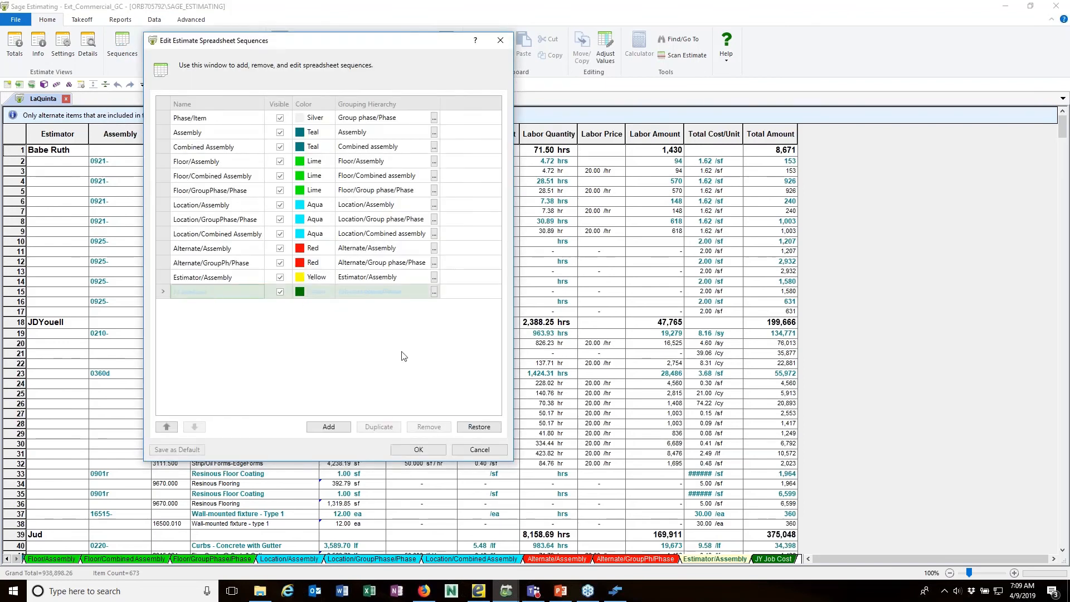
click(428, 447)
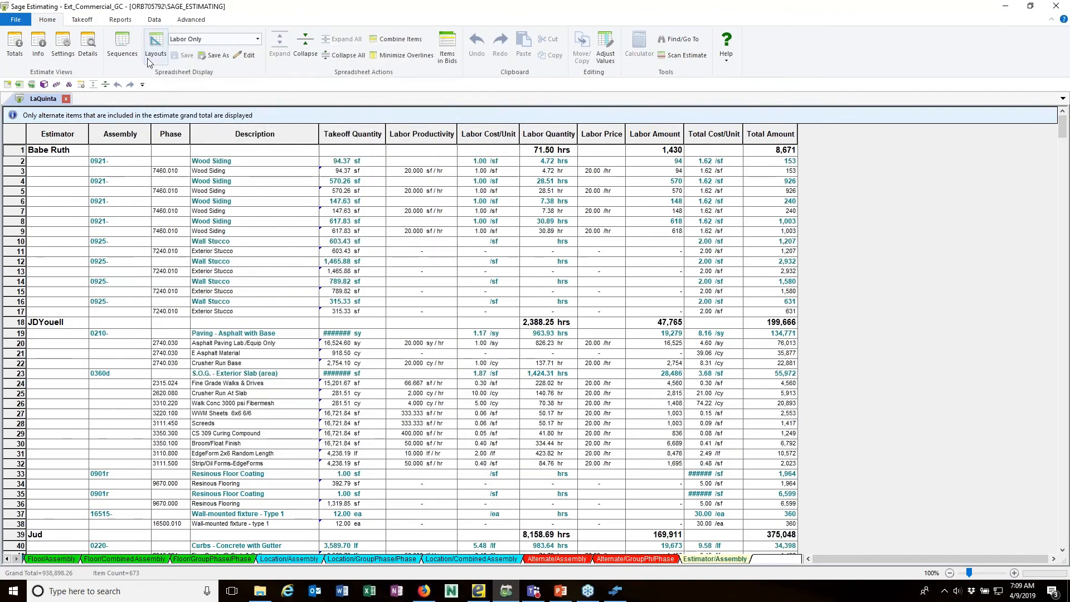
Step: Add a new spreadsheet sequence with the grouping hierarchy Job cost phase followed by Phase
click(122, 44)
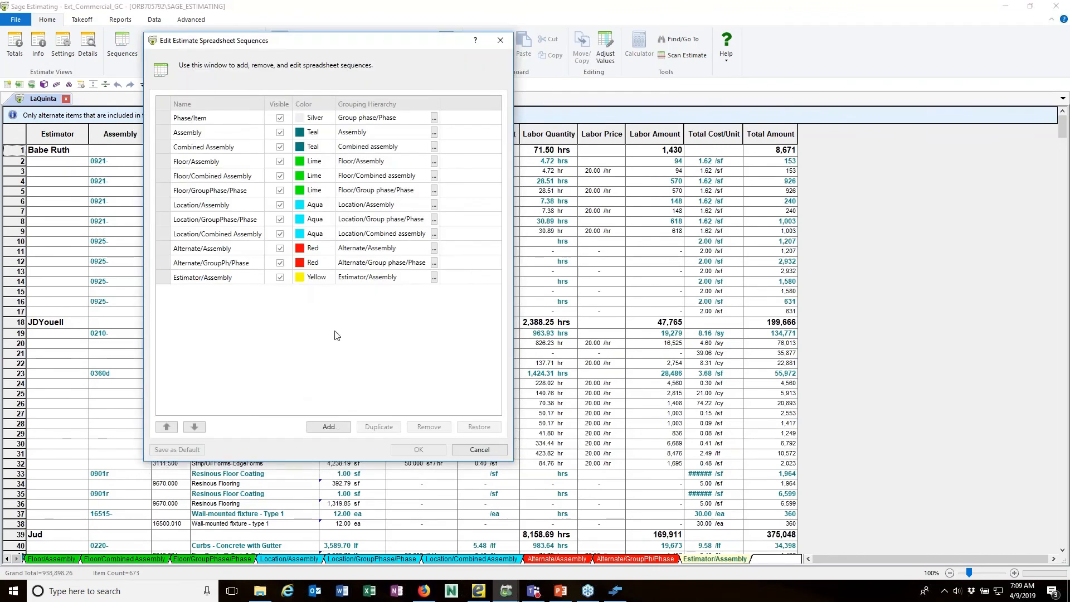
click(328, 427)
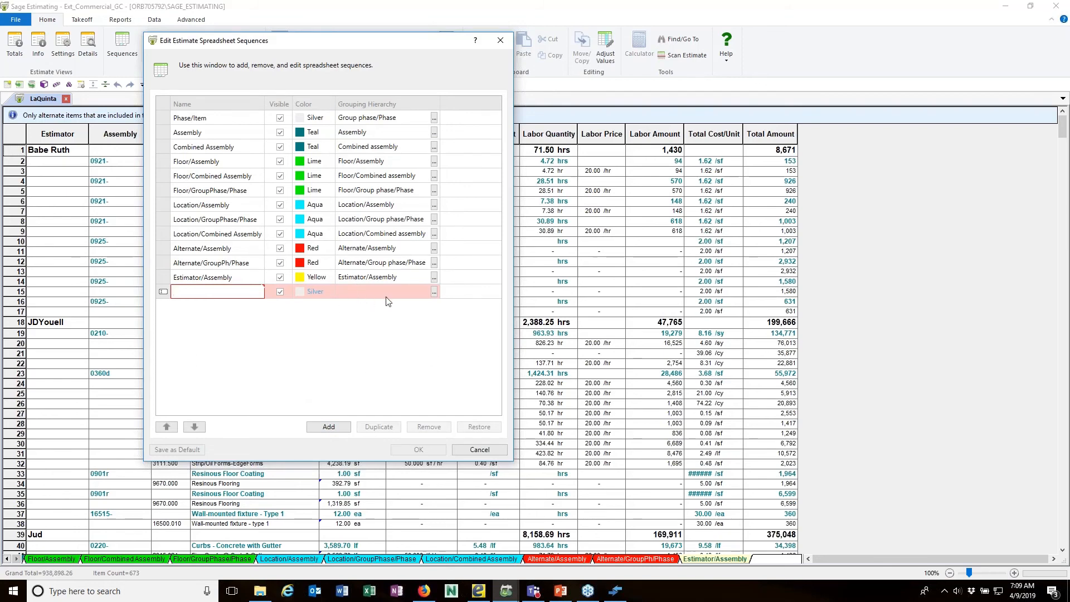
click(434, 292)
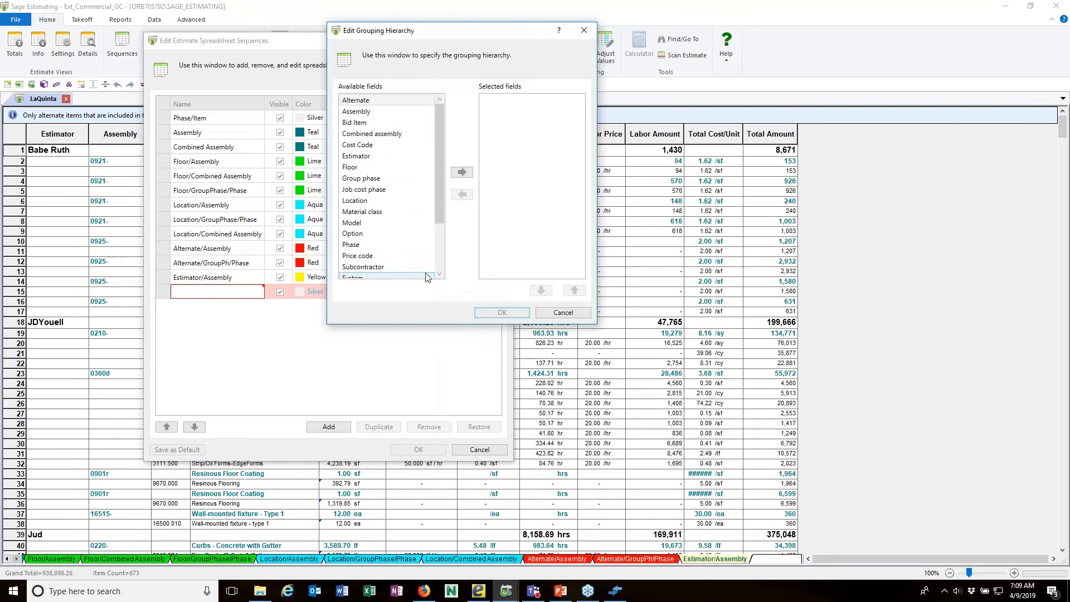
click(381, 194)
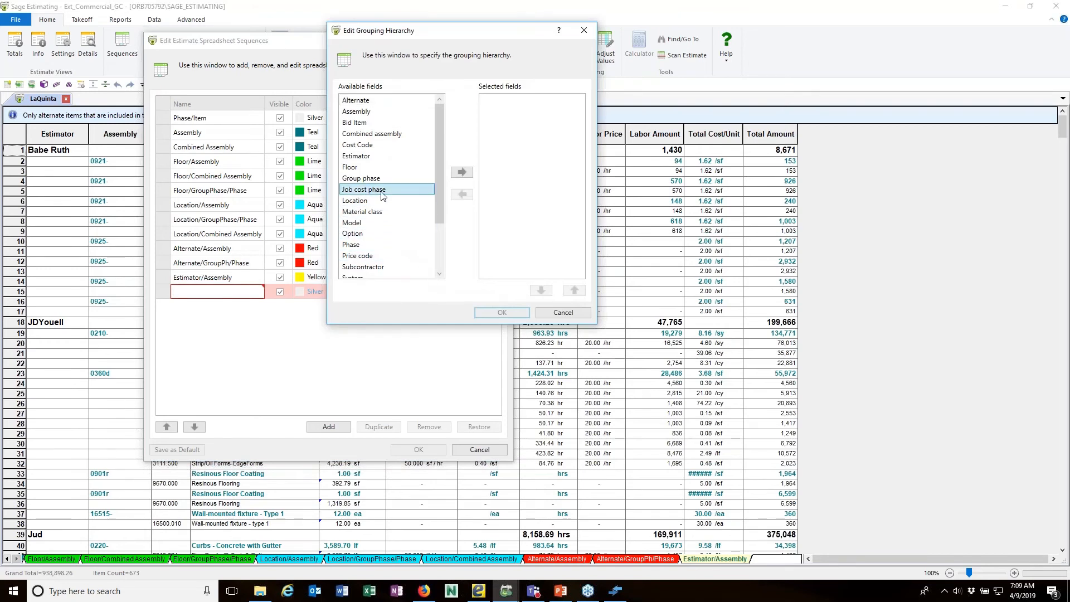
click(462, 174)
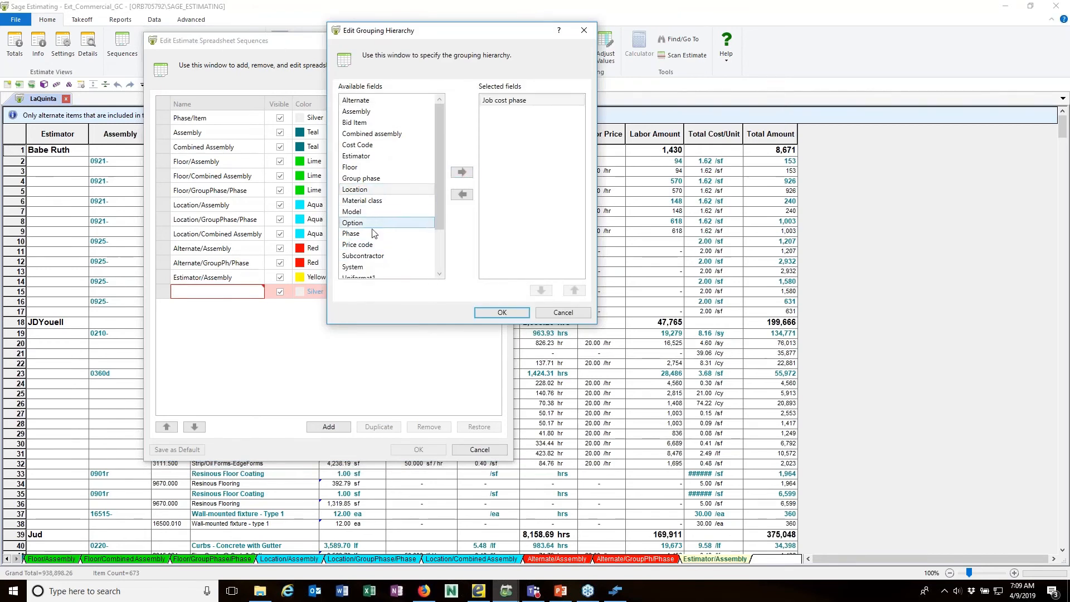
click(372, 232)
click(462, 173)
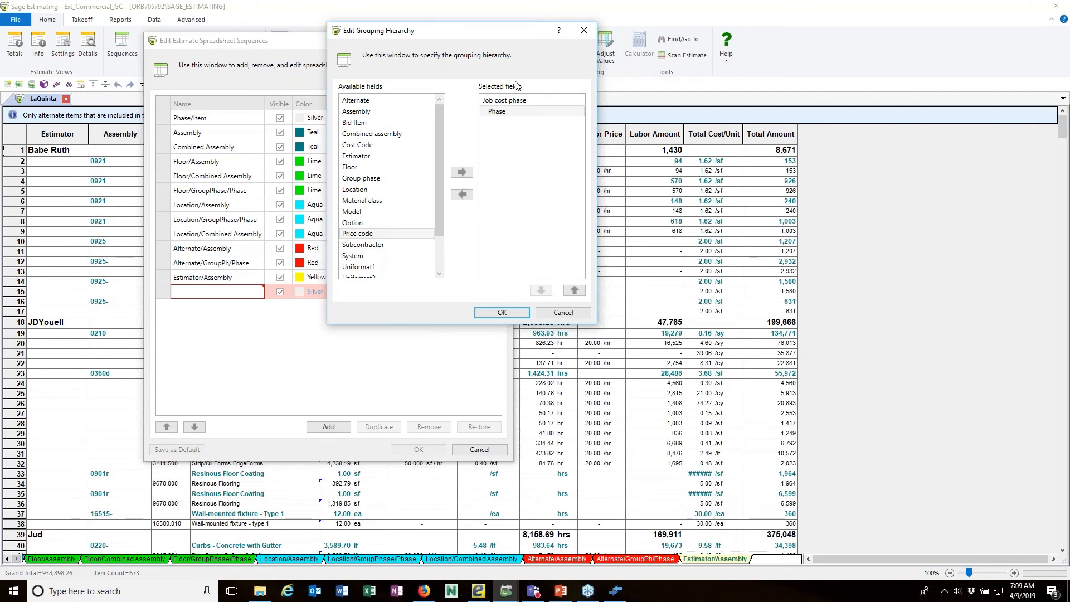
click(503, 311)
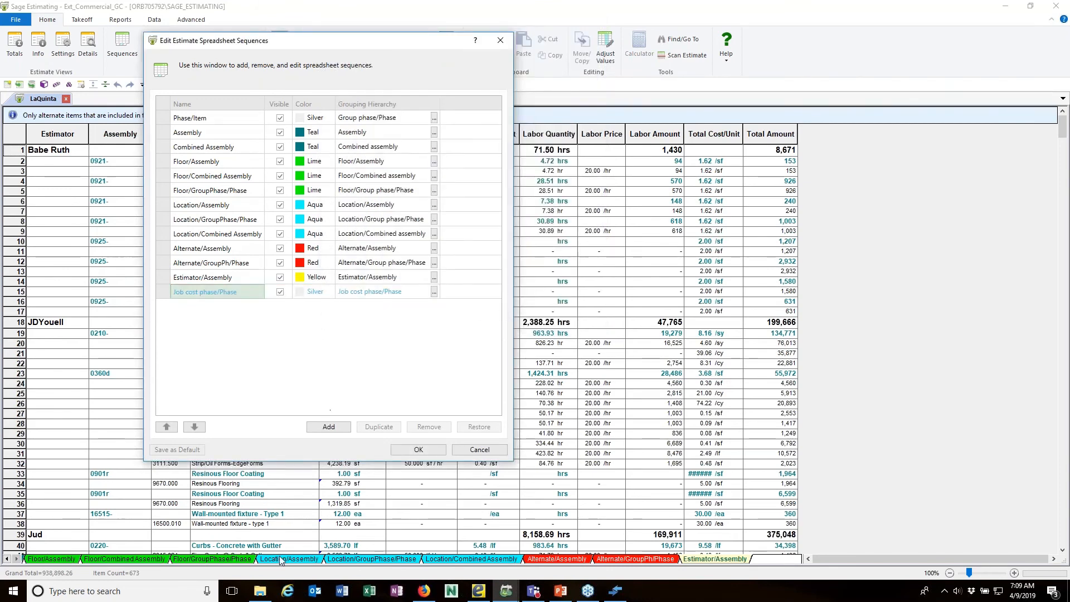
Step: Set the color of the new Job cost phase/Phase sequence to Fuchsia
click(315, 291)
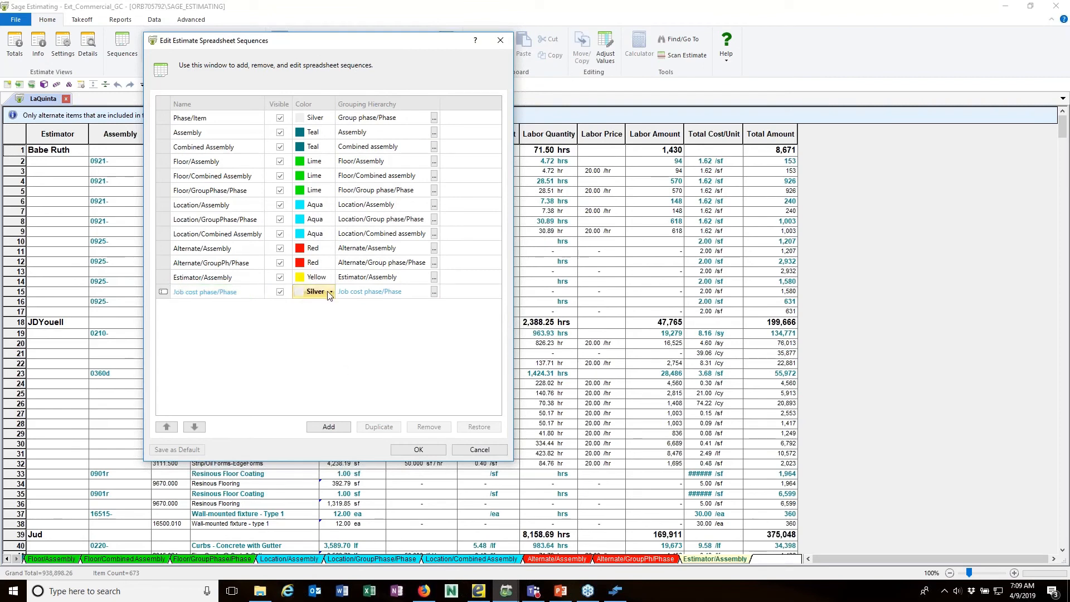
click(330, 292)
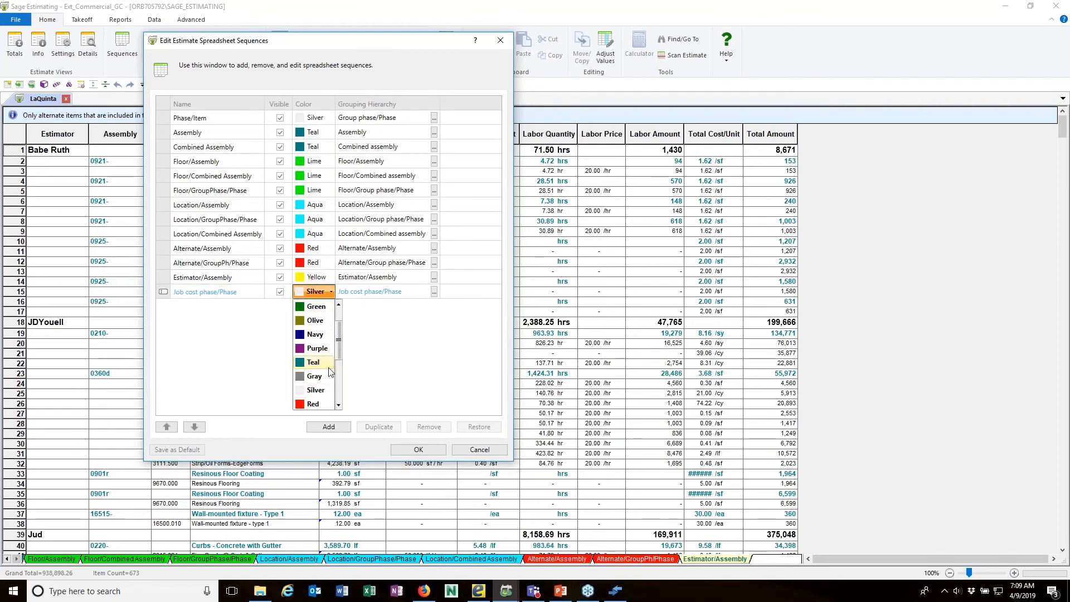
drag(339, 344, 345, 379)
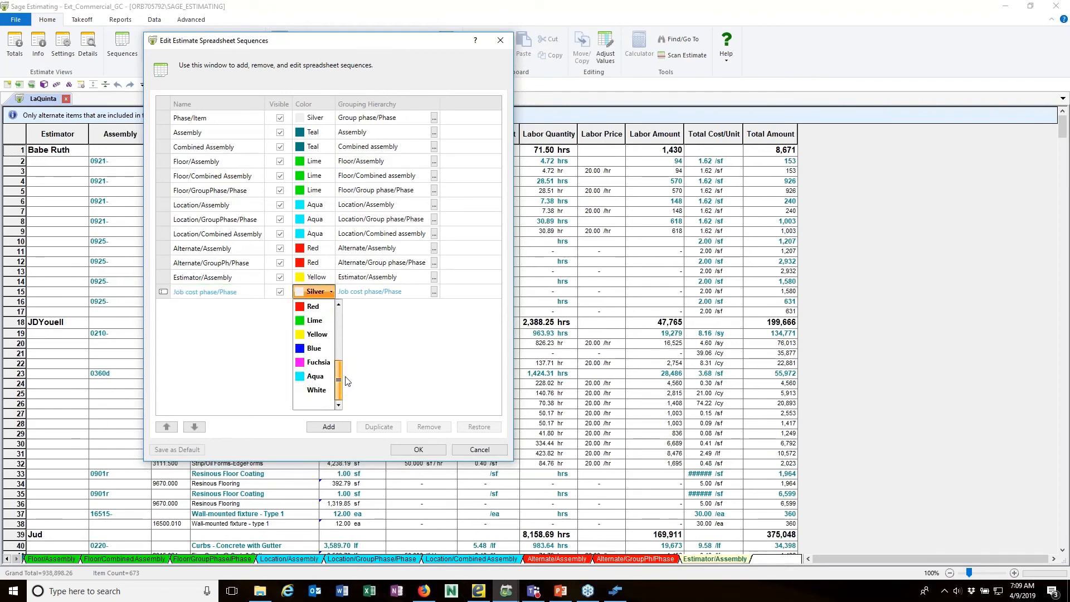
click(318, 362)
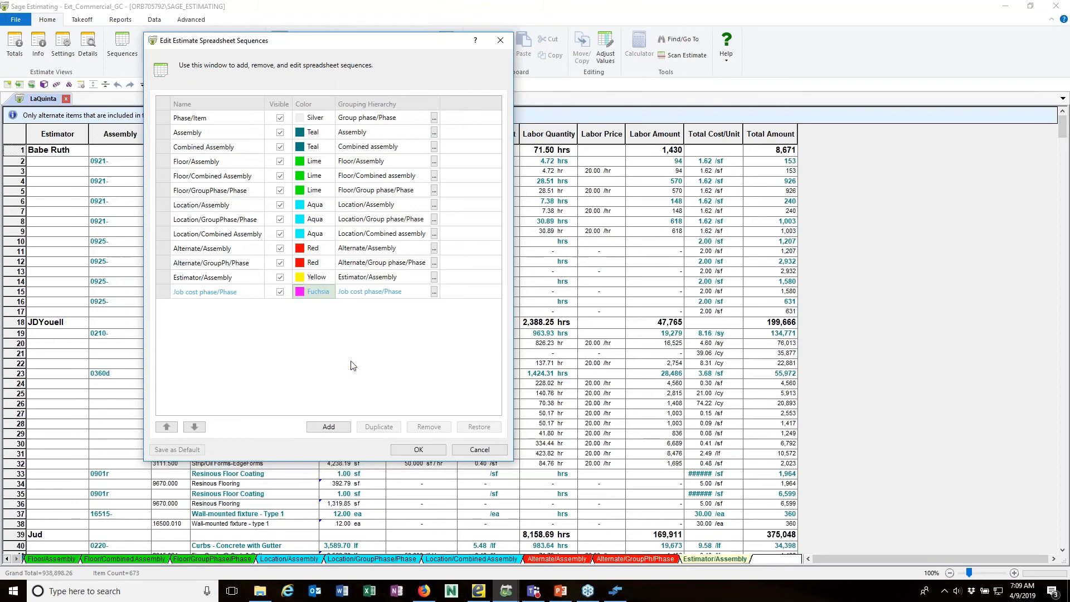
Step: Rename the new fuchsia sequence as JC Phase and save the sequence changes
click(238, 294)
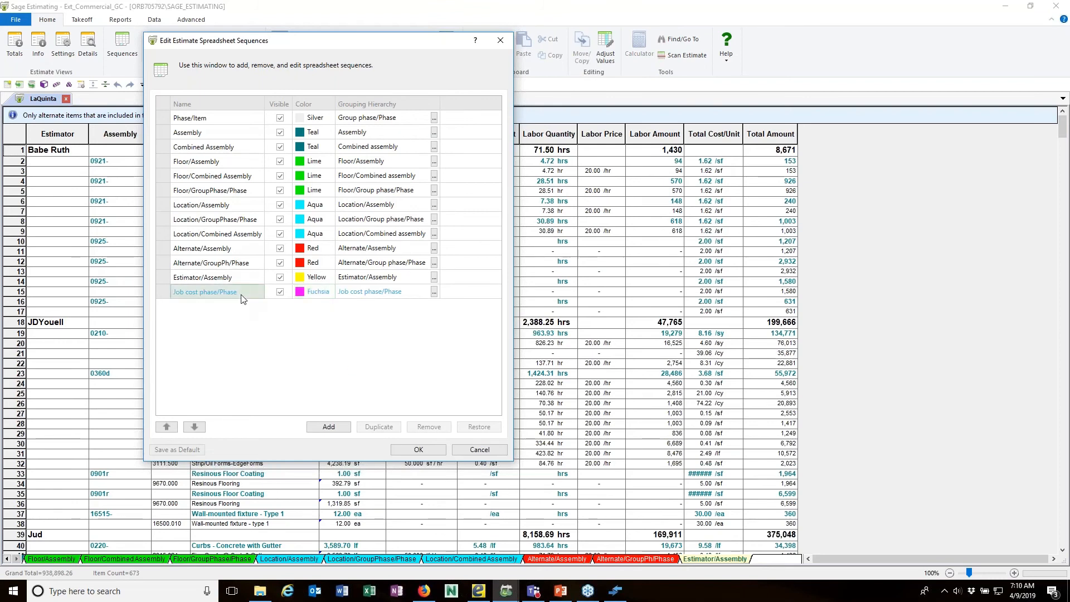
click(237, 296)
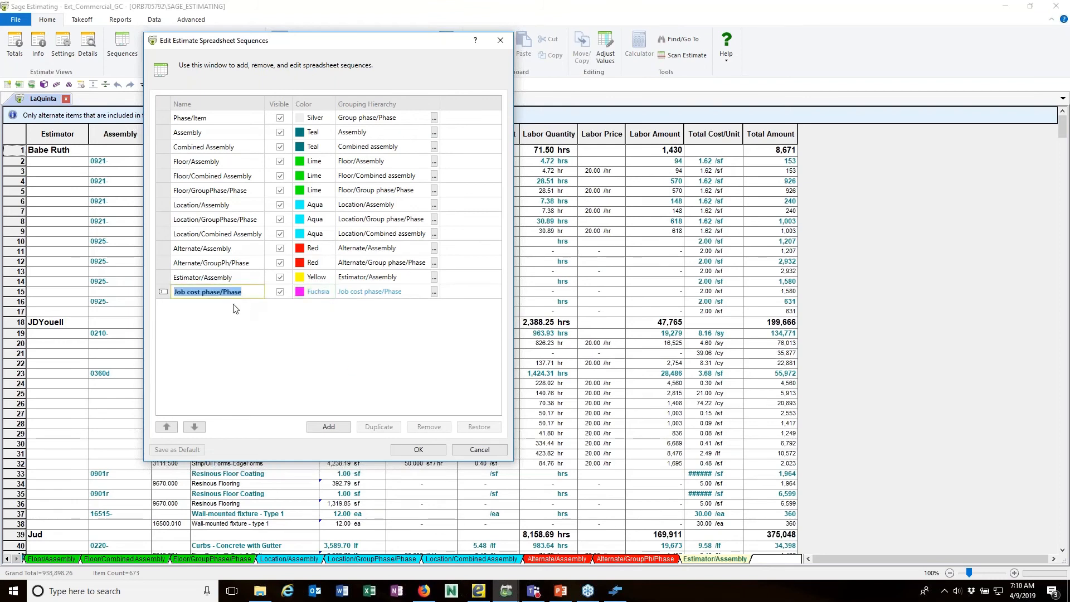
text(JC )
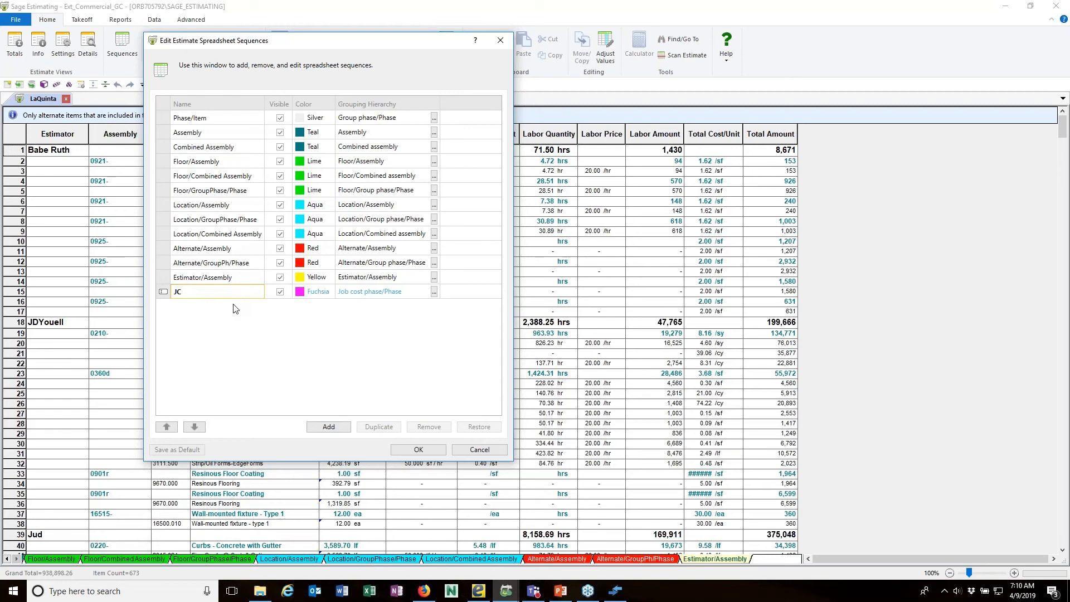
text(Phase)
key(Return)
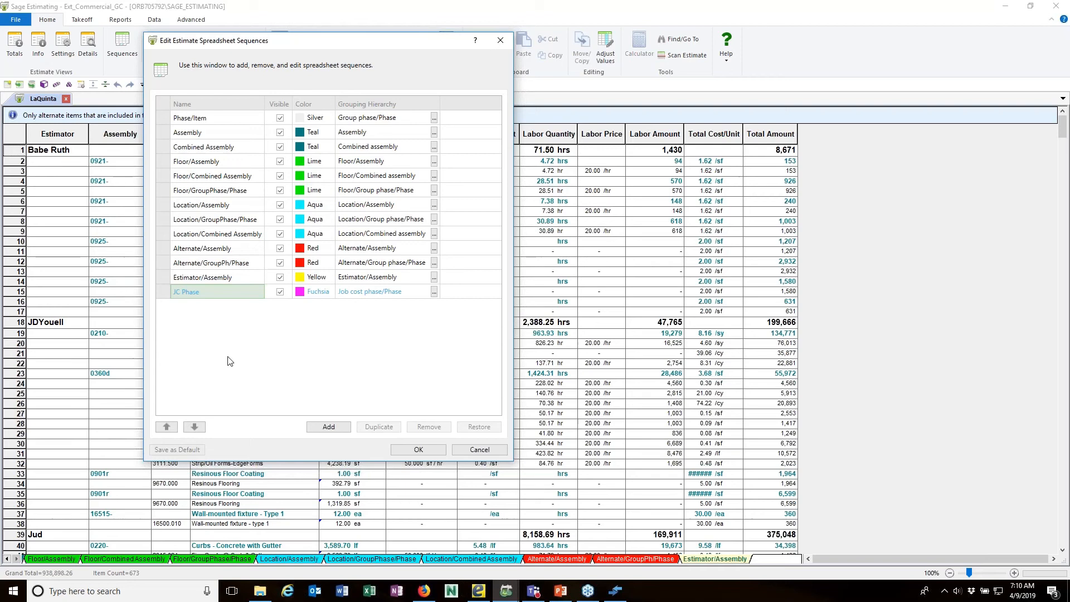
click(419, 449)
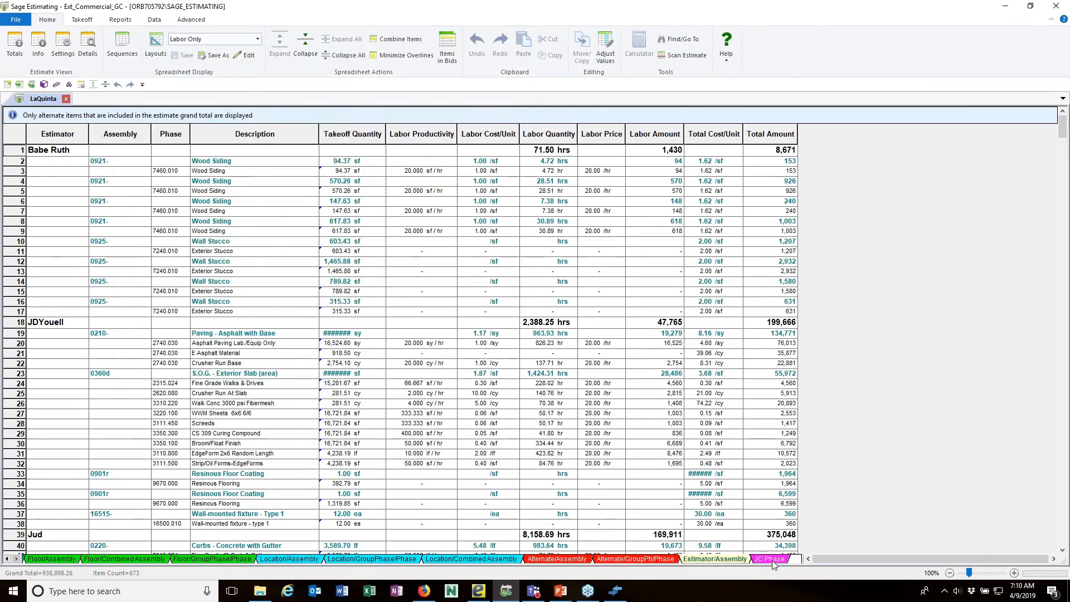
Step: Switch the estimate to the JC Phase sequence and apply the personal Default Layout
click(771, 559)
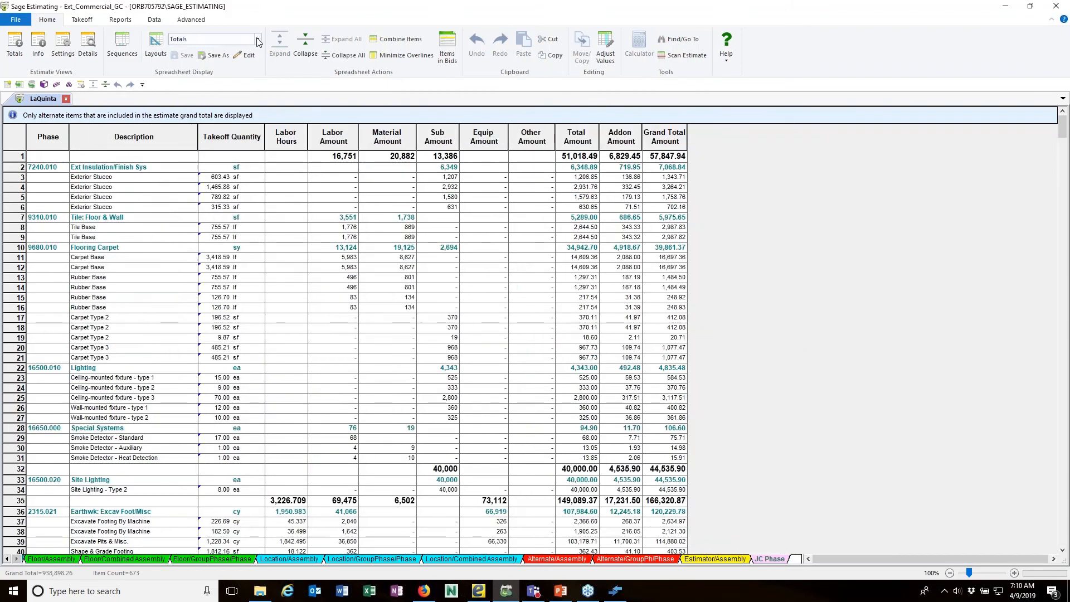
click(258, 40)
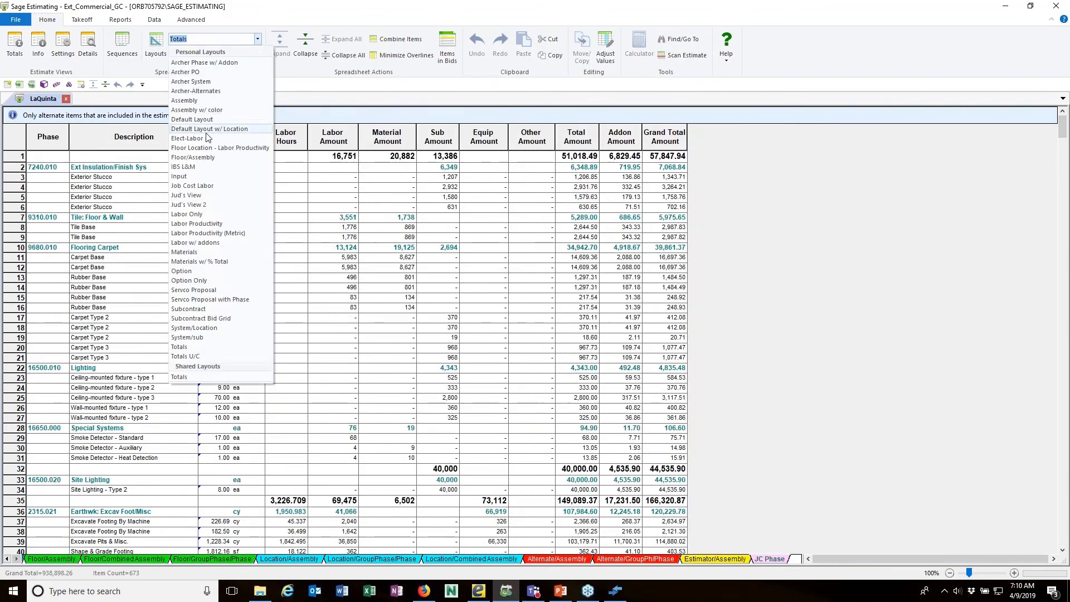
click(195, 176)
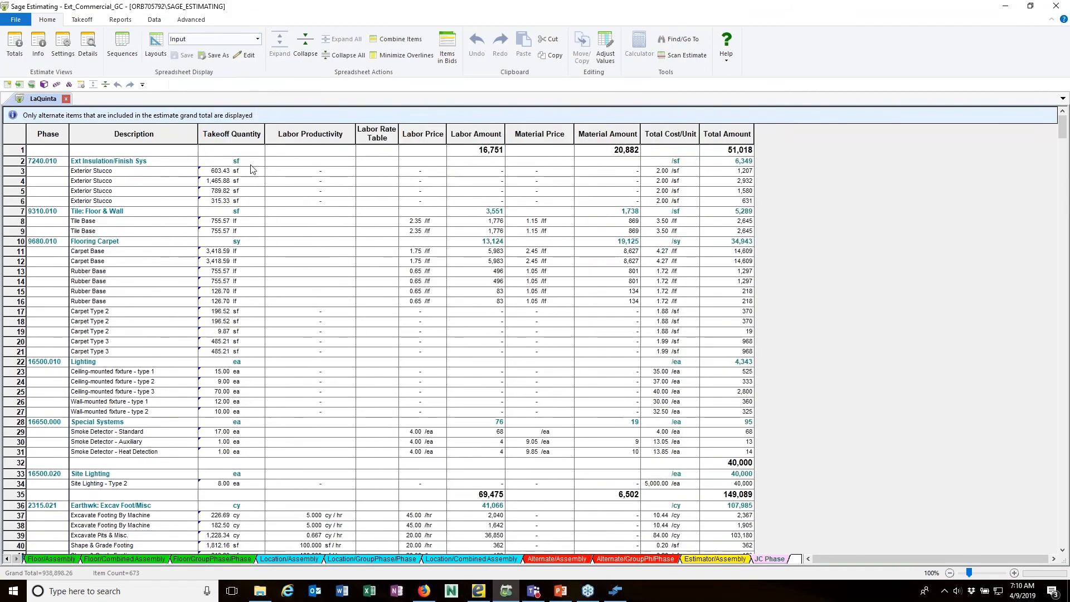
click(258, 39)
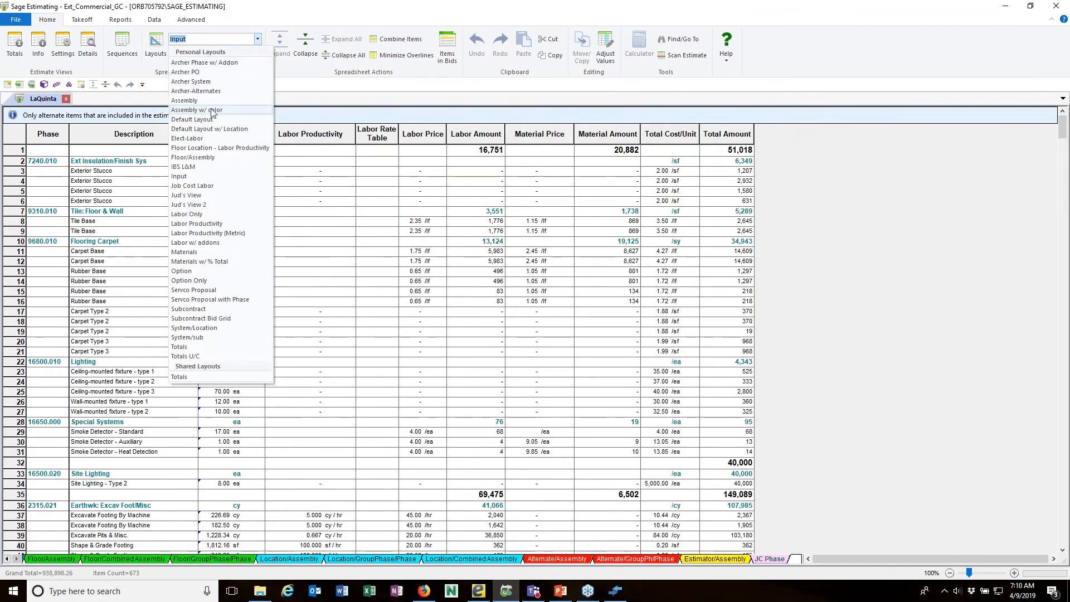
click(207, 121)
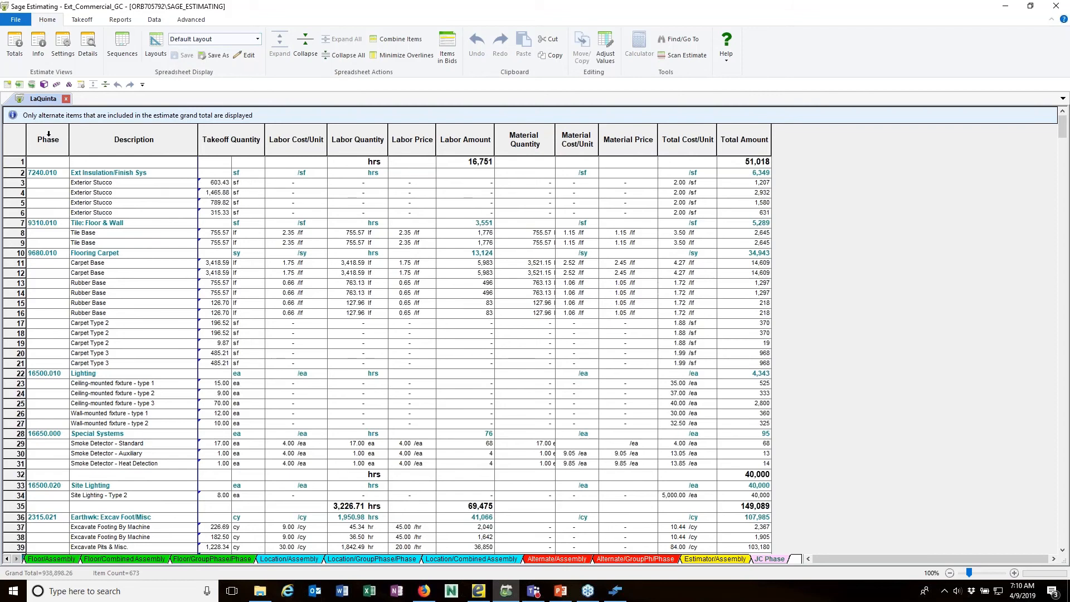
Step: Insert the Job Cost Phase (Overline) column before the Phase column
right_click(49, 136)
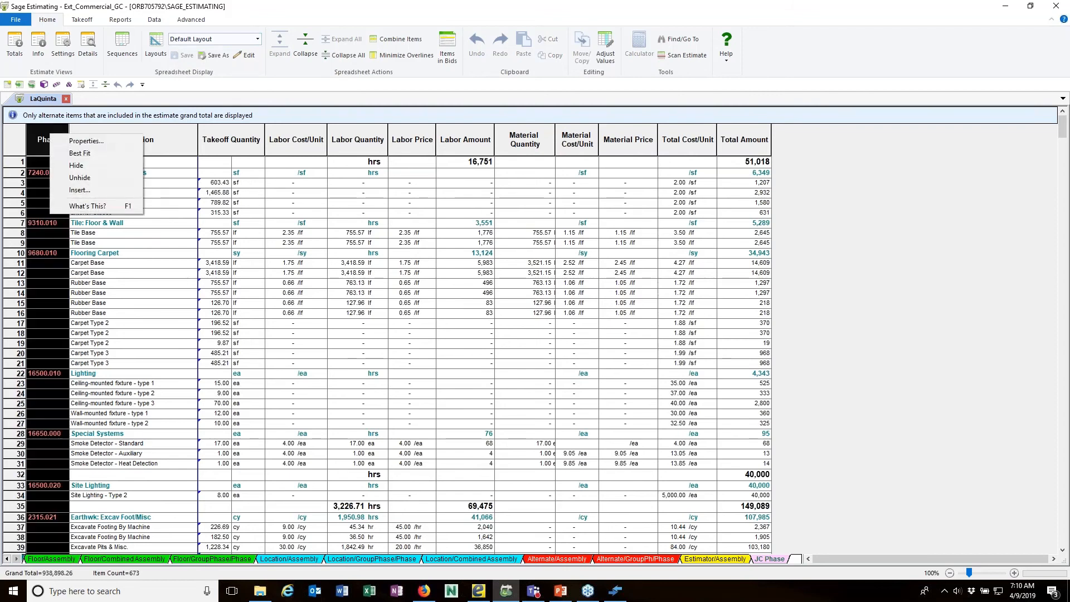
click(79, 191)
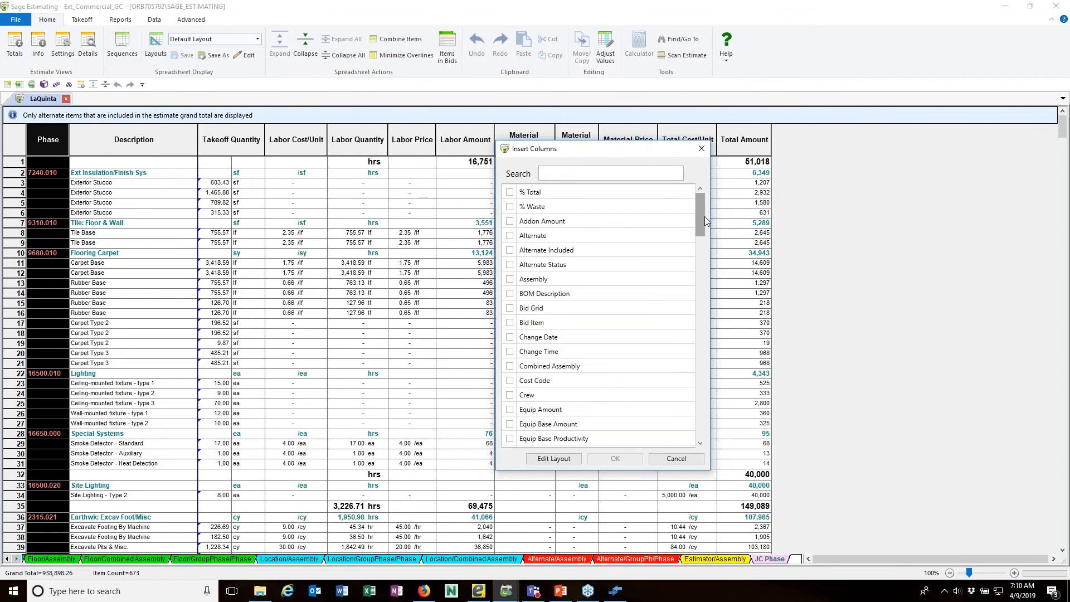
scroll(706, 258, down, 5)
scroll(706, 257, down, 5)
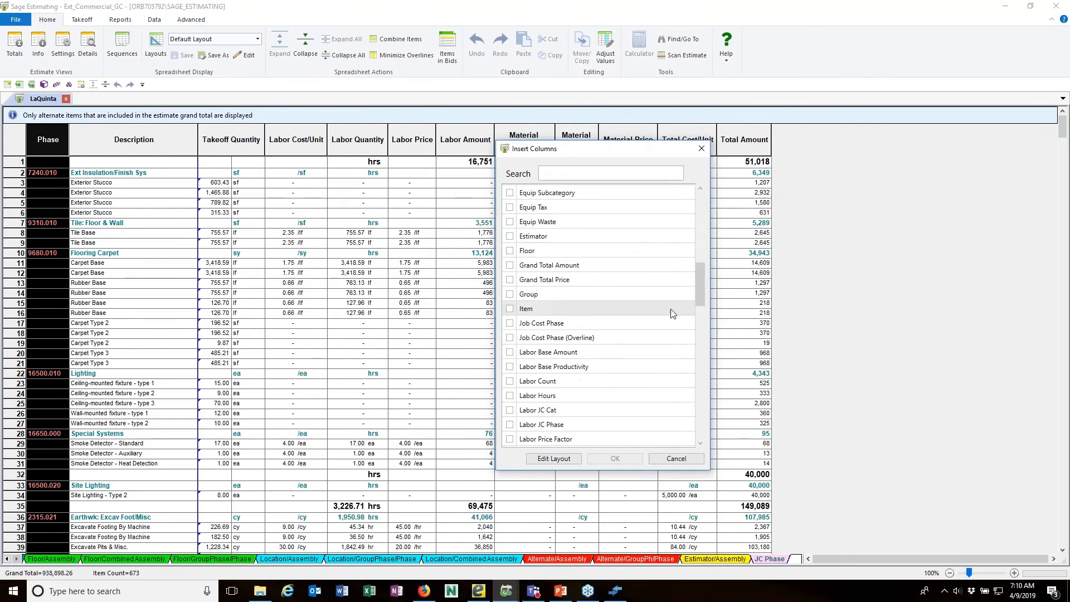
click(510, 338)
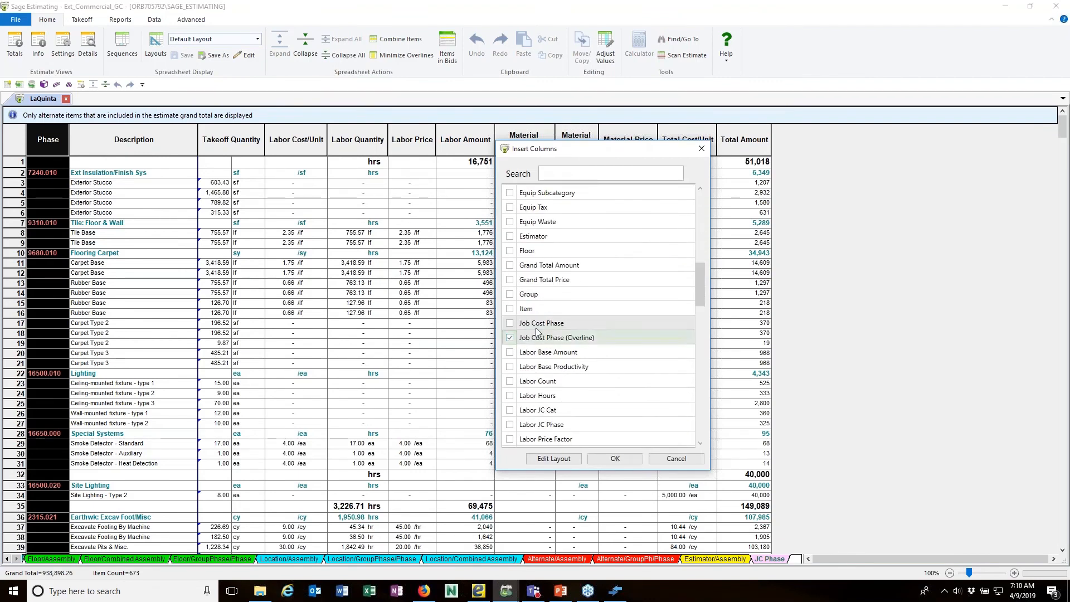
click(614, 458)
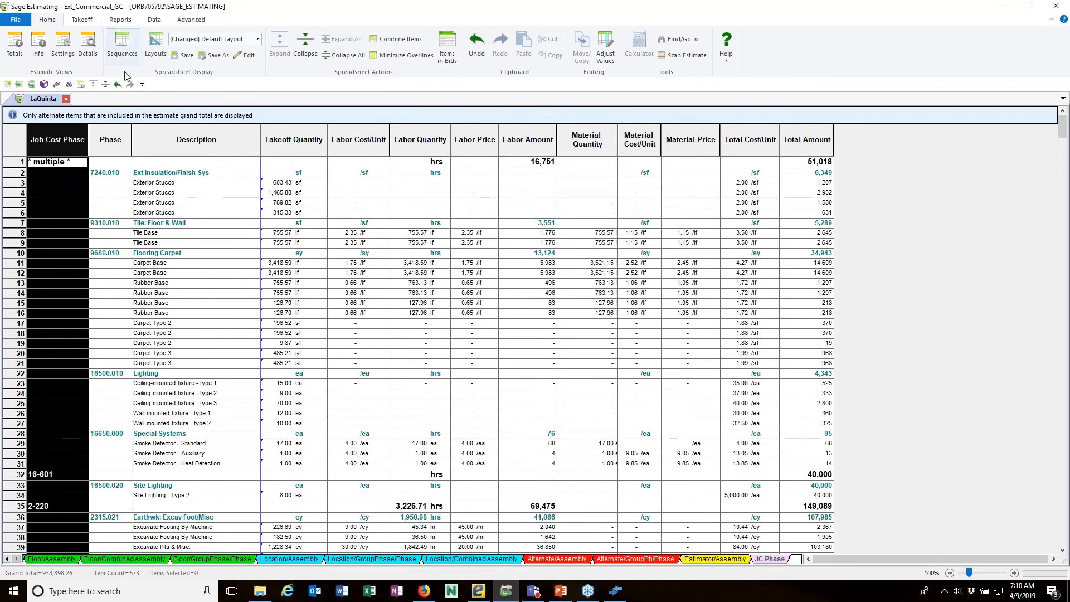
Step: Collapse the JC Phase view from item detail to one line per phase under each job cost phase
click(108, 174)
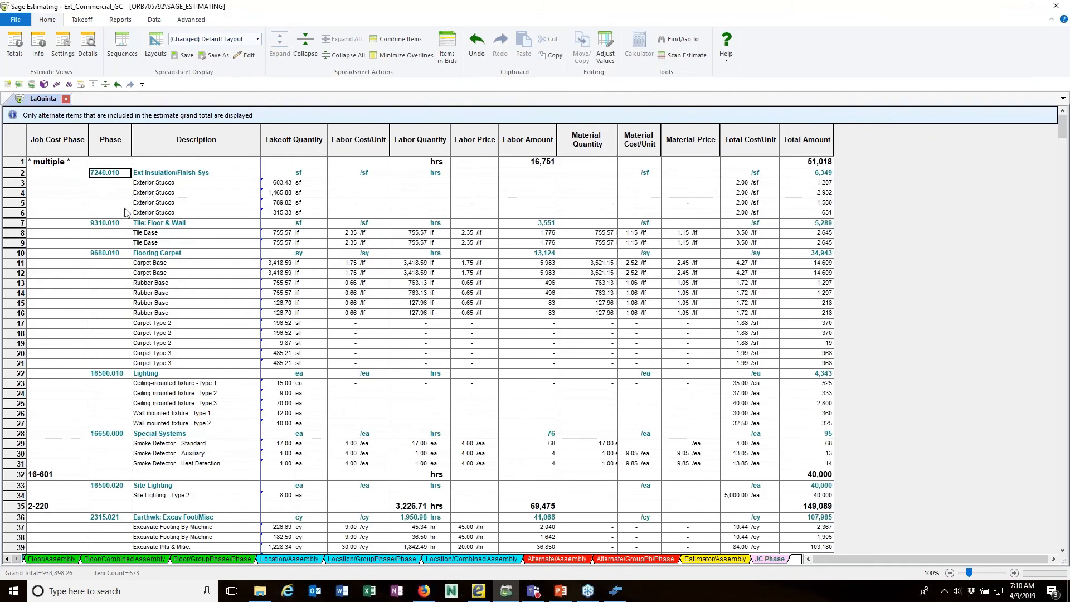
click(306, 45)
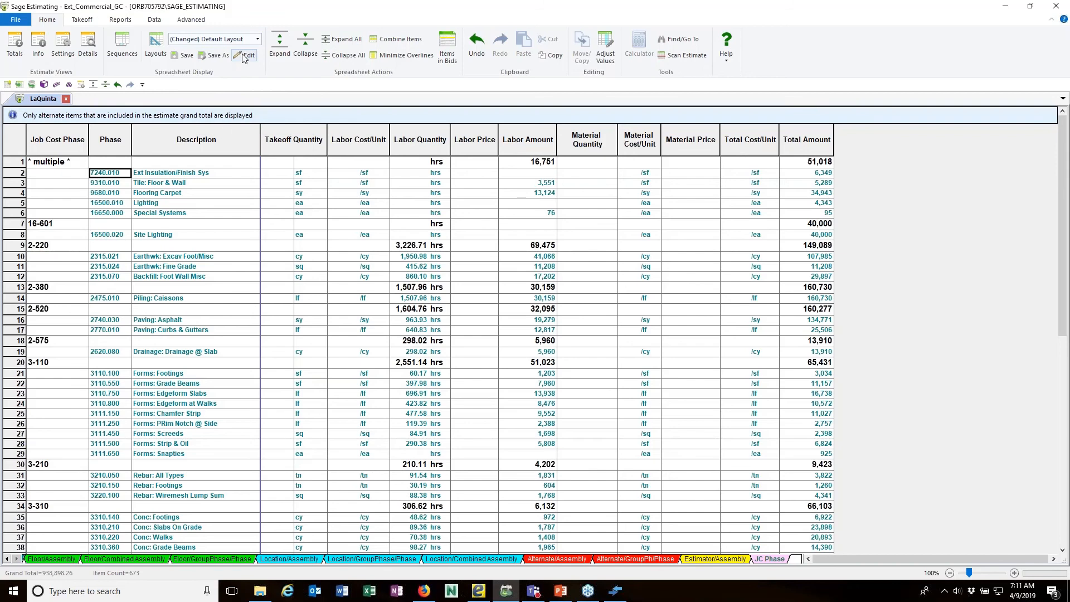
Step: Save the changes made to the Default Layout and look over the phases grouped under each job cost phase
click(186, 55)
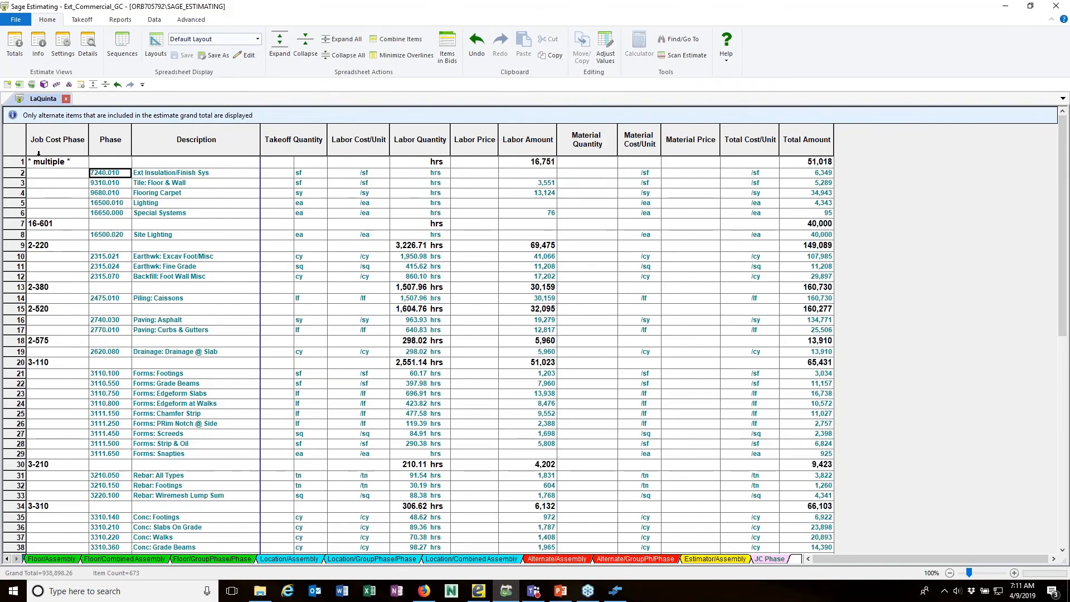
scroll(56, 448, down, 12)
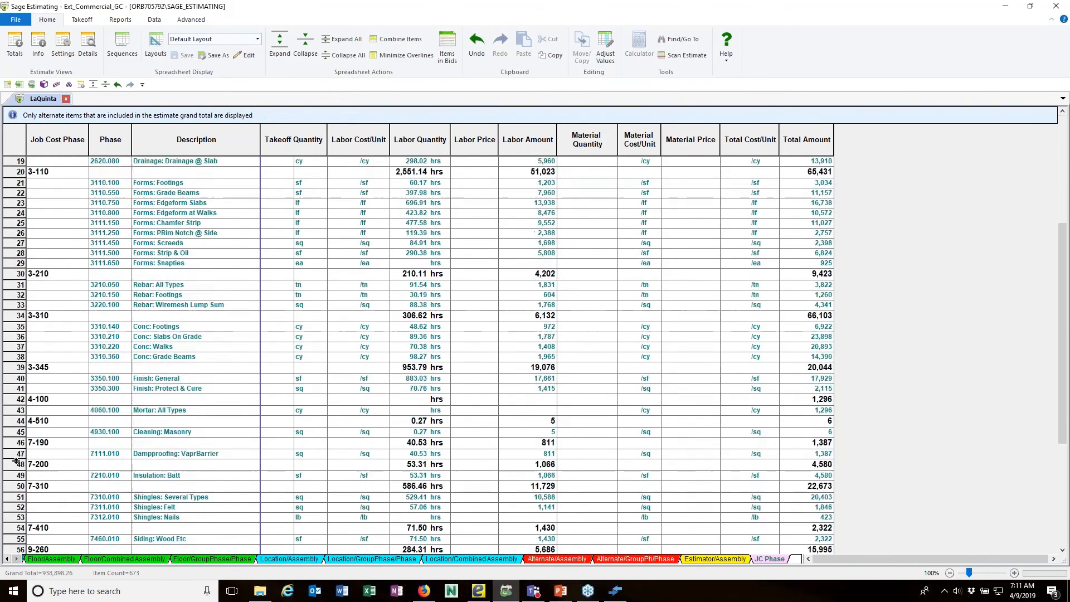
scroll(62, 443, up, 12)
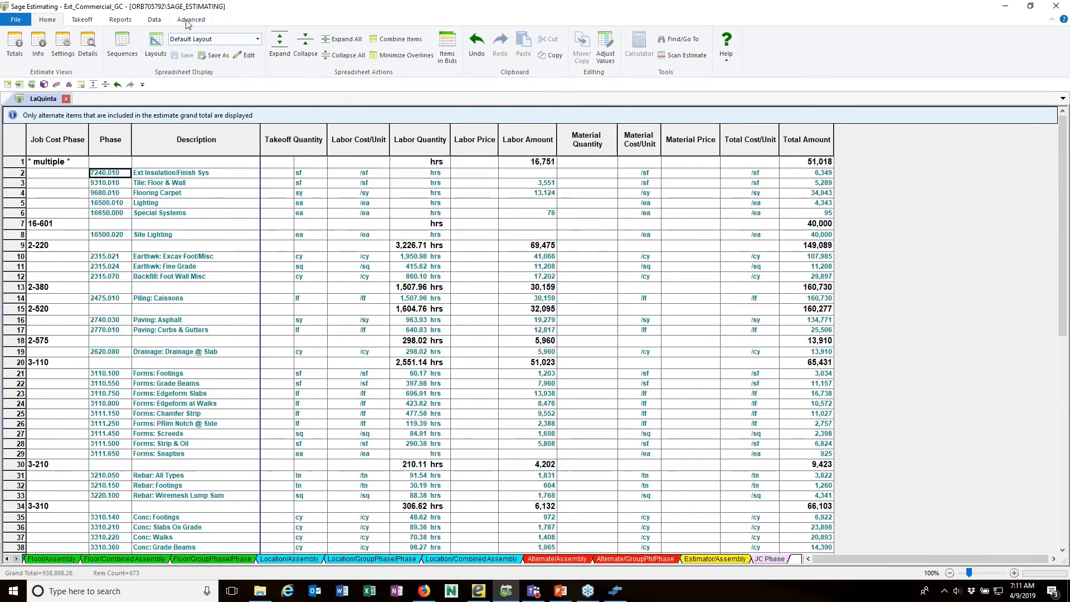
Step: Set the job size in the LaQuinta estimate information to 50,000 sf
click(39, 56)
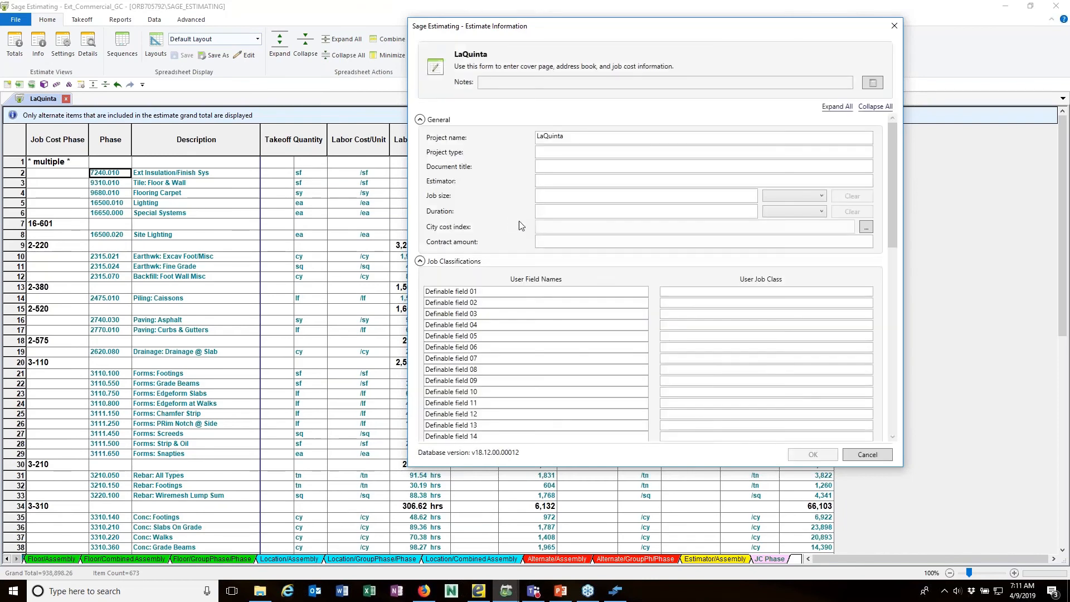
click(561, 197)
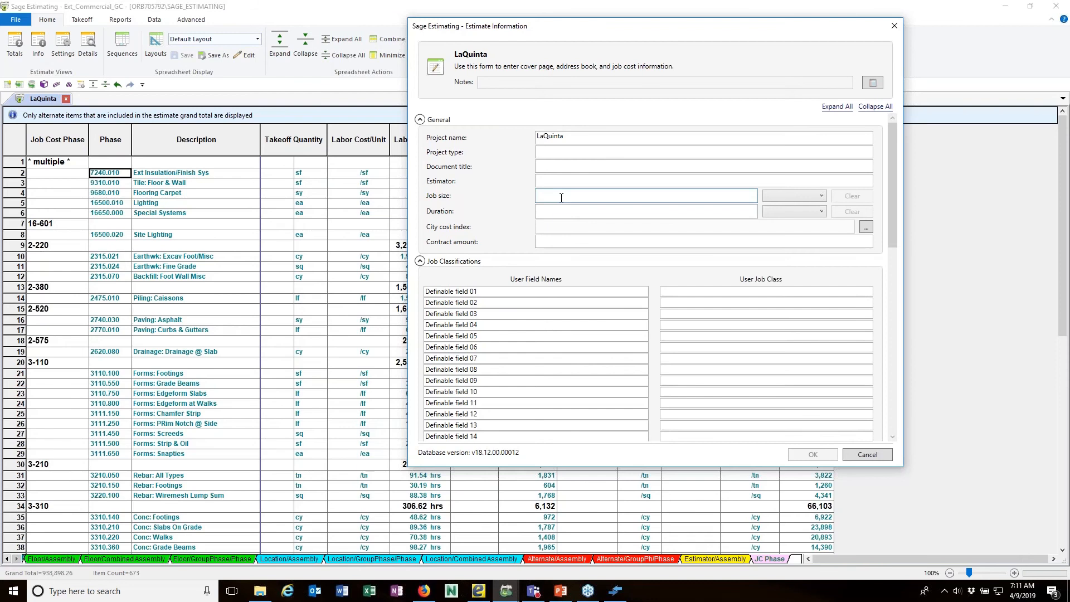
text(50000)
click(817, 198)
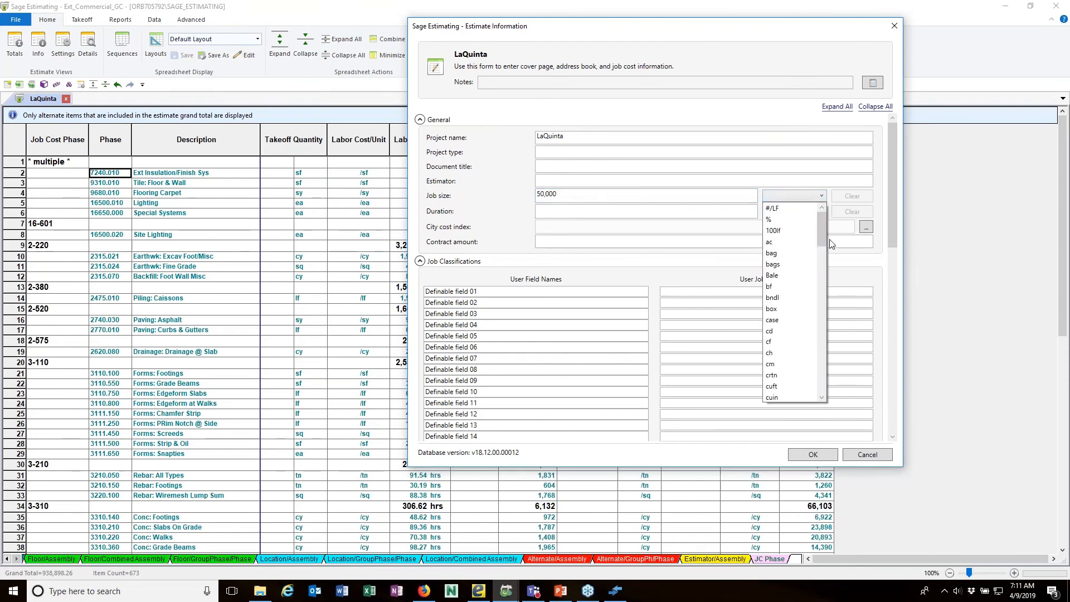
drag(818, 236, 818, 341)
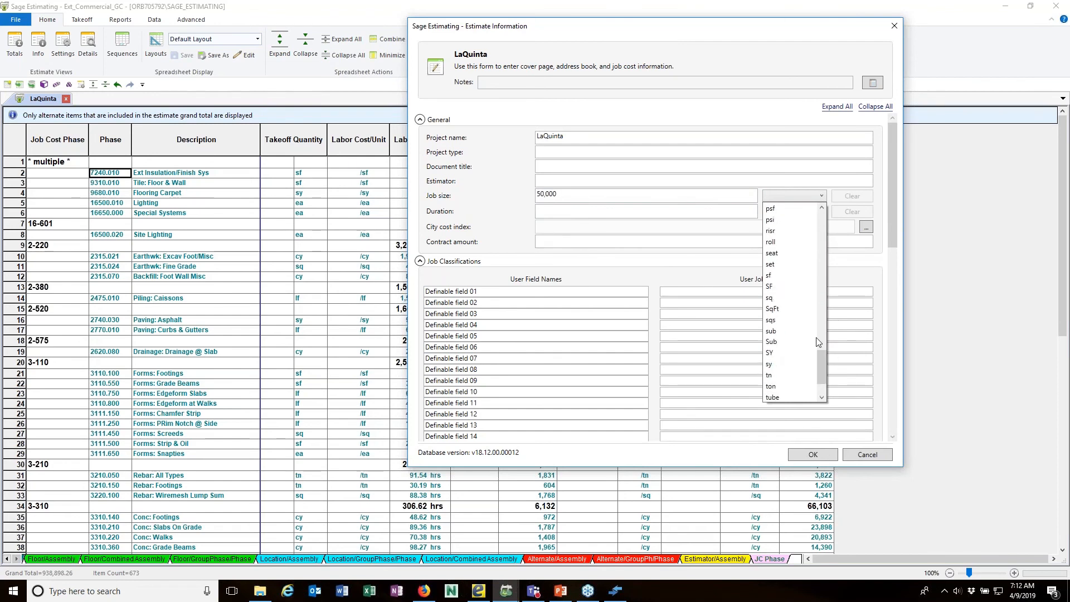
click(775, 275)
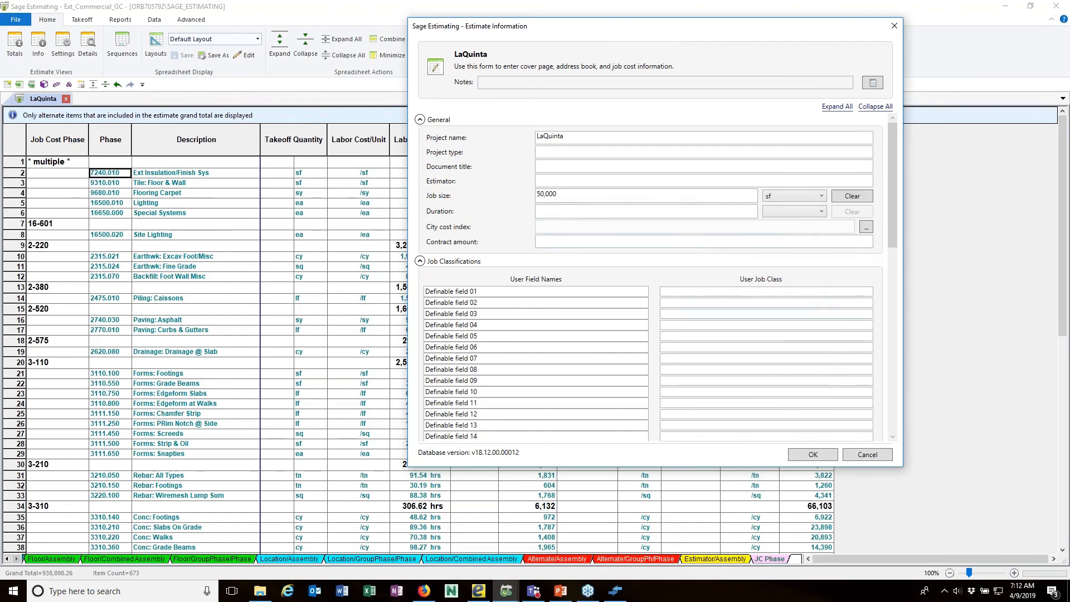
click(813, 456)
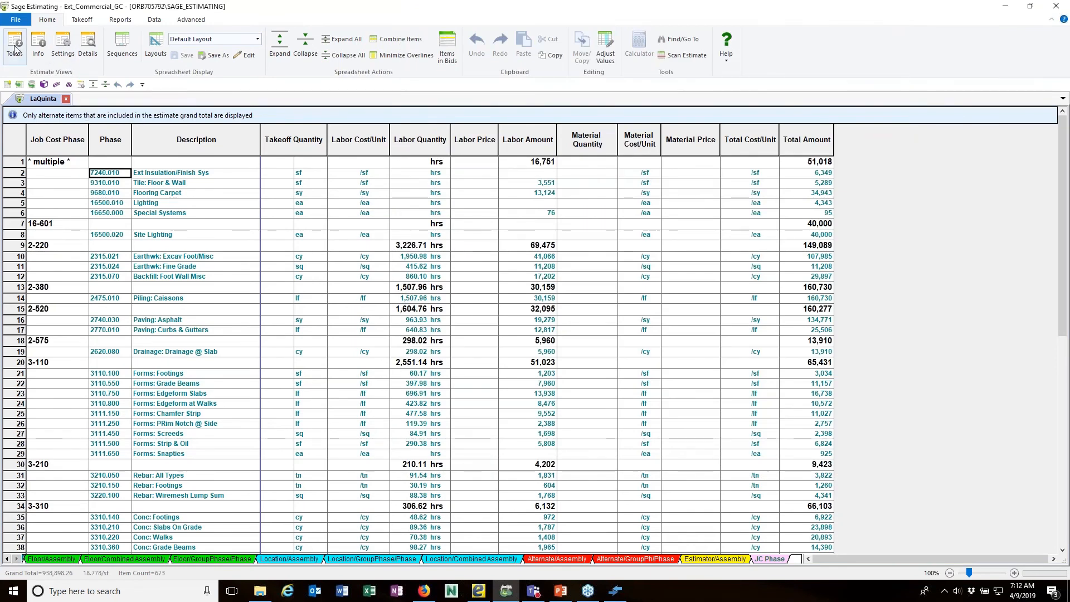
Step: Show the LaQuinta estimate totals below the spreadsheet
click(81, 85)
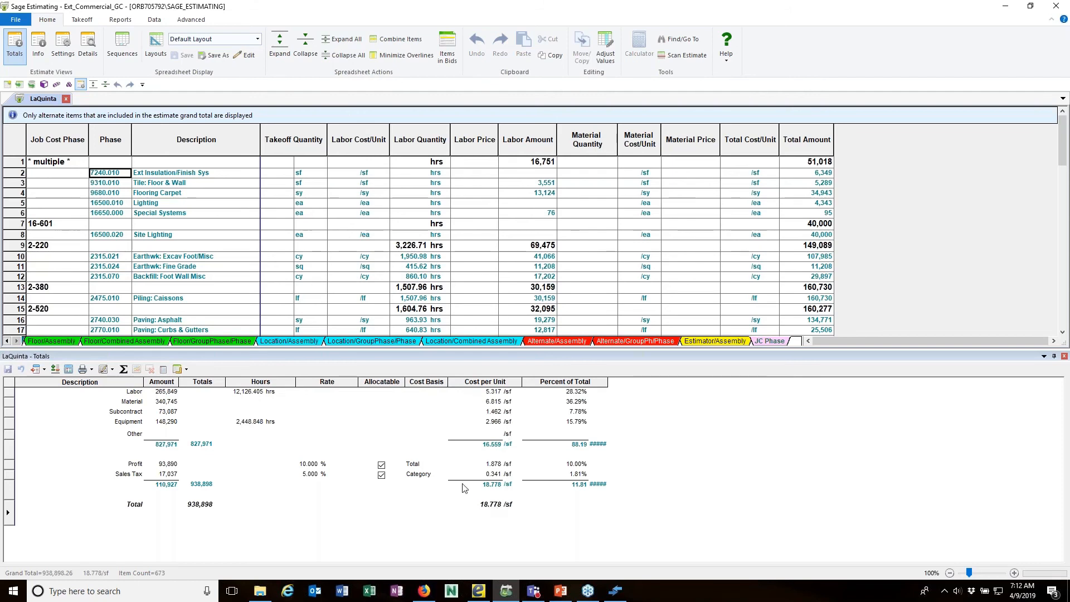
click(495, 508)
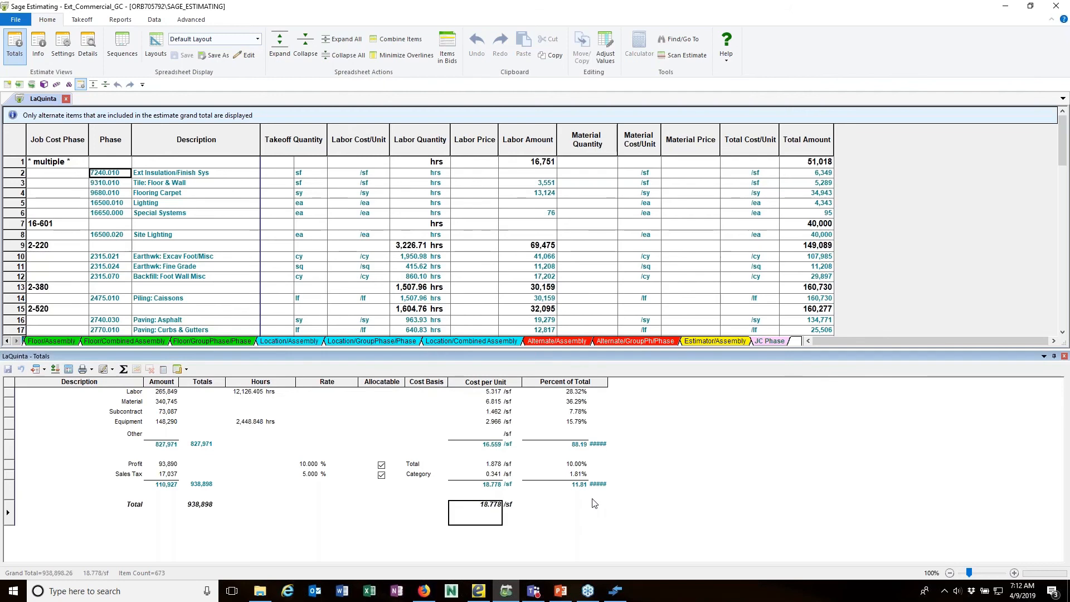
text(1,70)
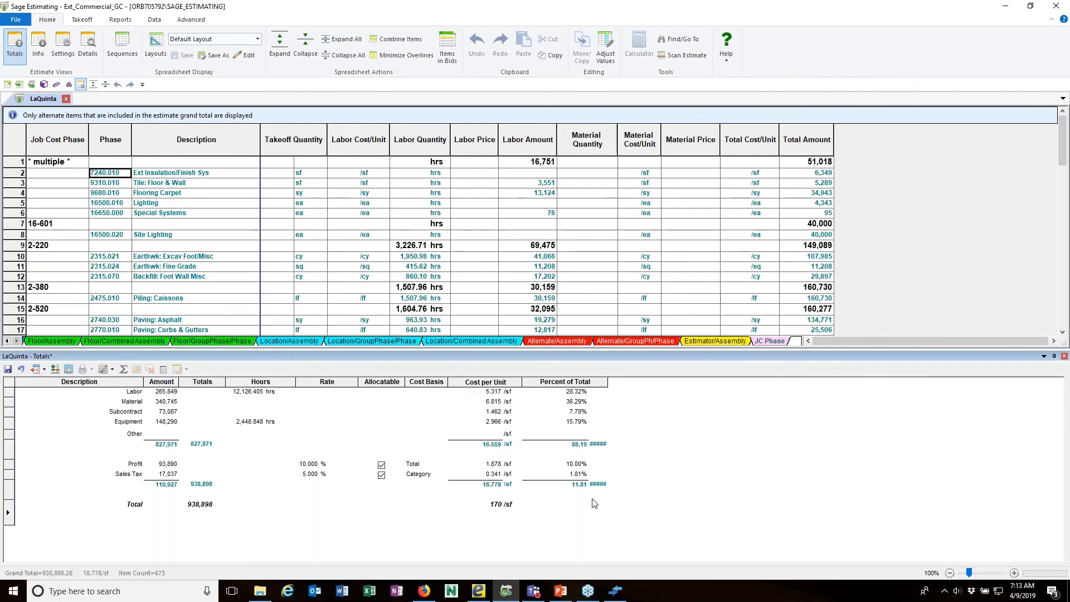
text(5)
key(Return)
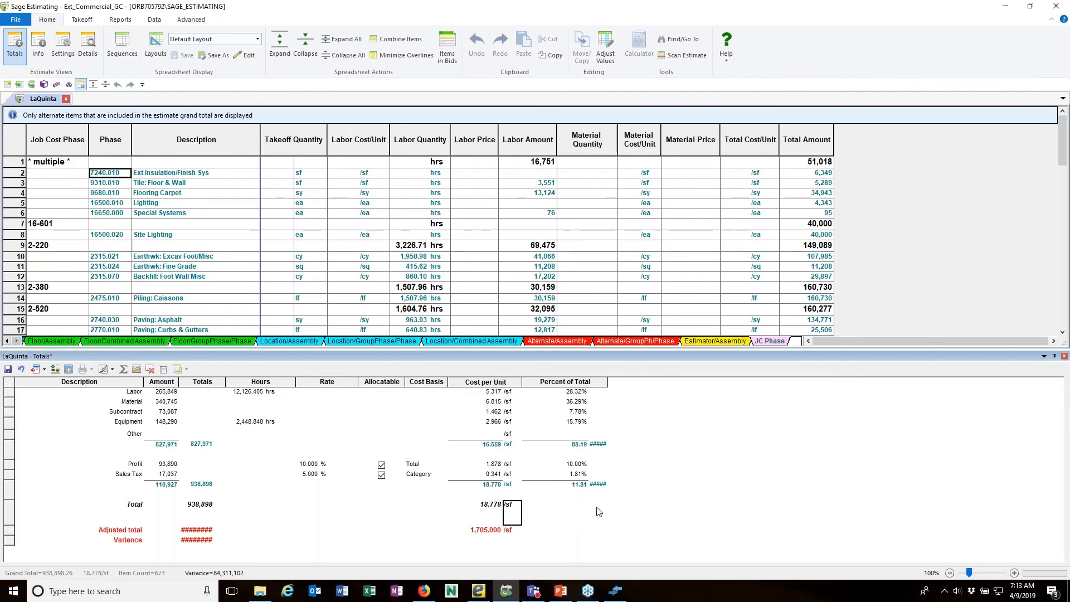
Step: Set the cost per unit on the Total row of the estimate totals to 17.5 per sf
click(498, 510)
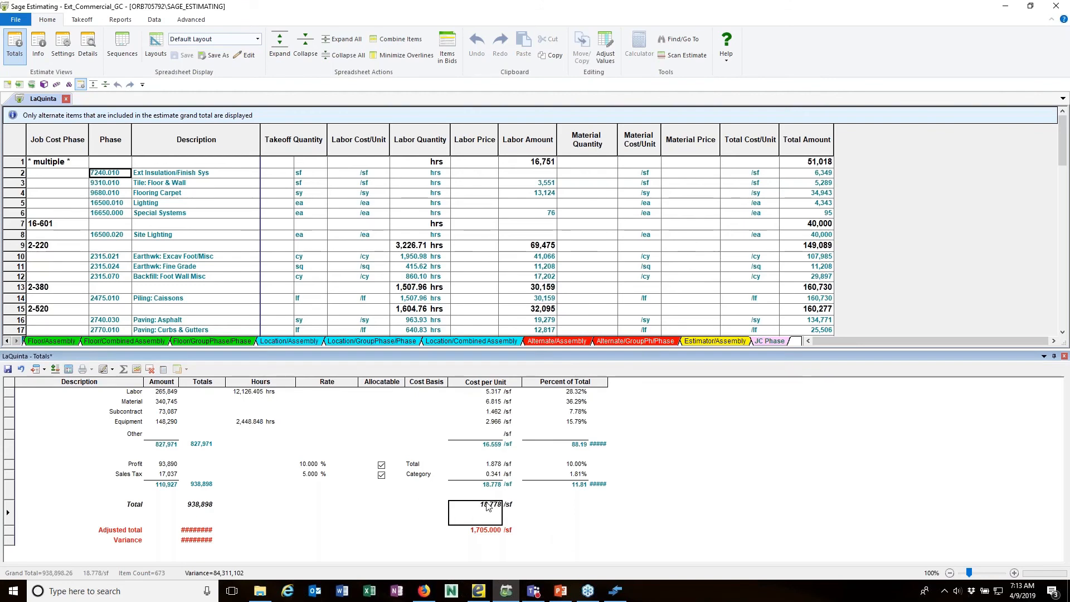
text(17.5)
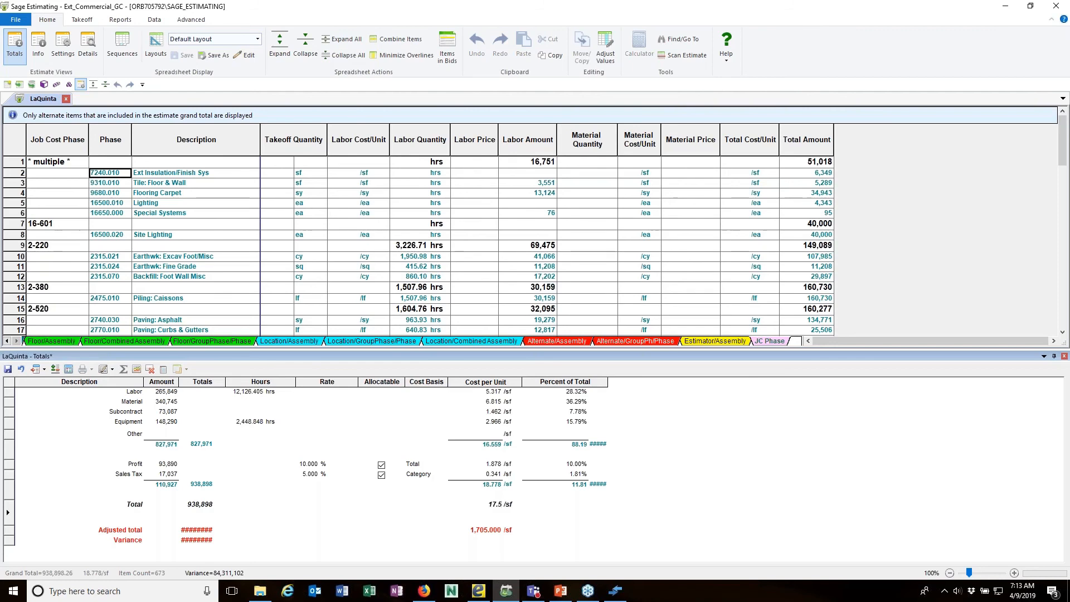
key(Tab)
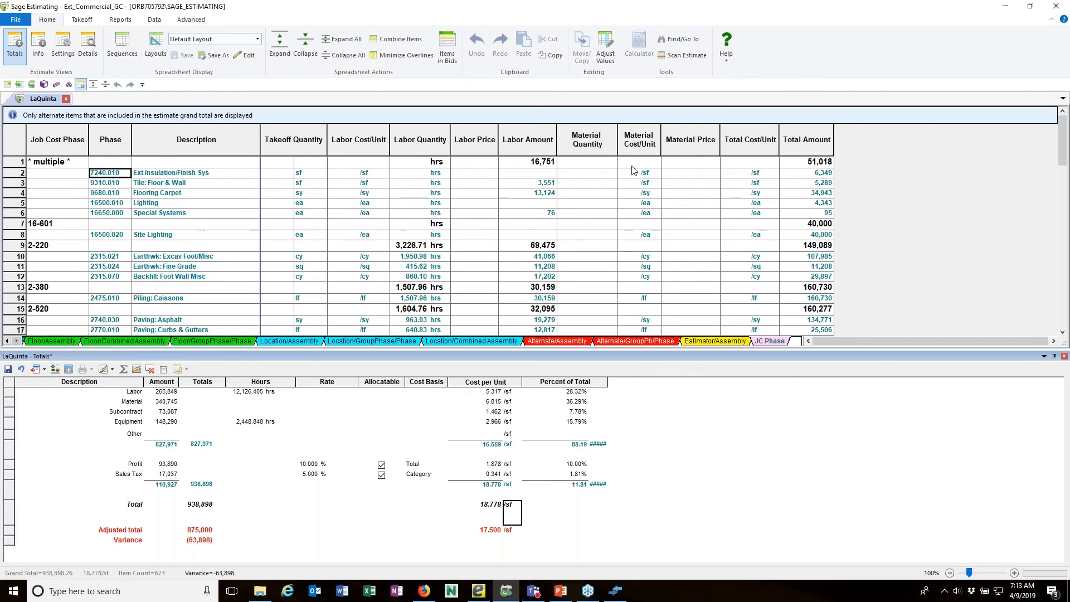
Step: Switch the estimate to the Phase/Item sequence and save the changes made to the totals
scroll(691, 262, down, 12)
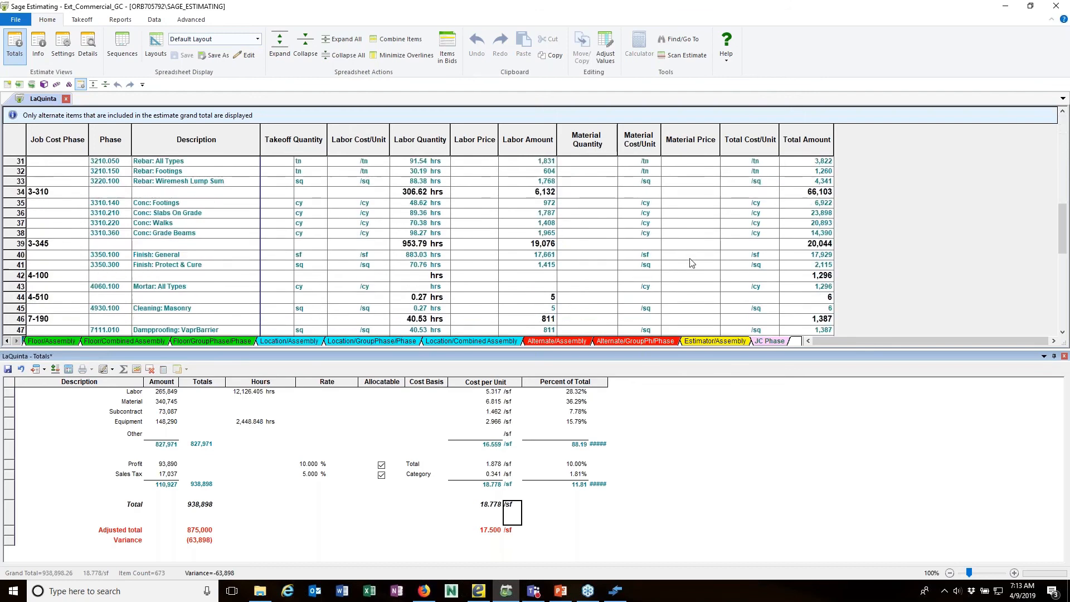
scroll(691, 262, up, 12)
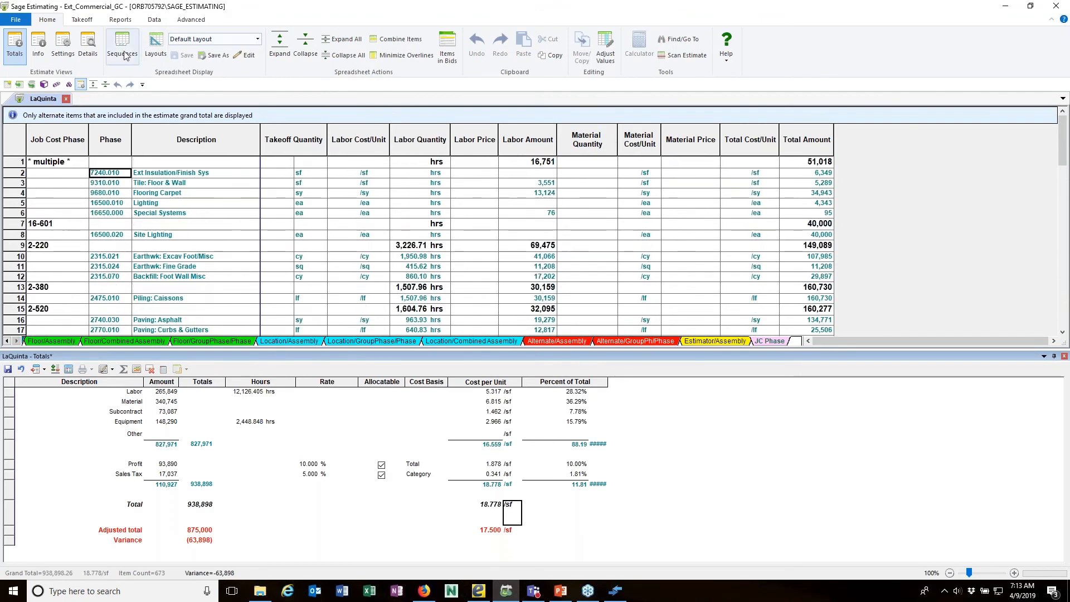
click(7, 341)
click(6, 341)
click(6, 341)
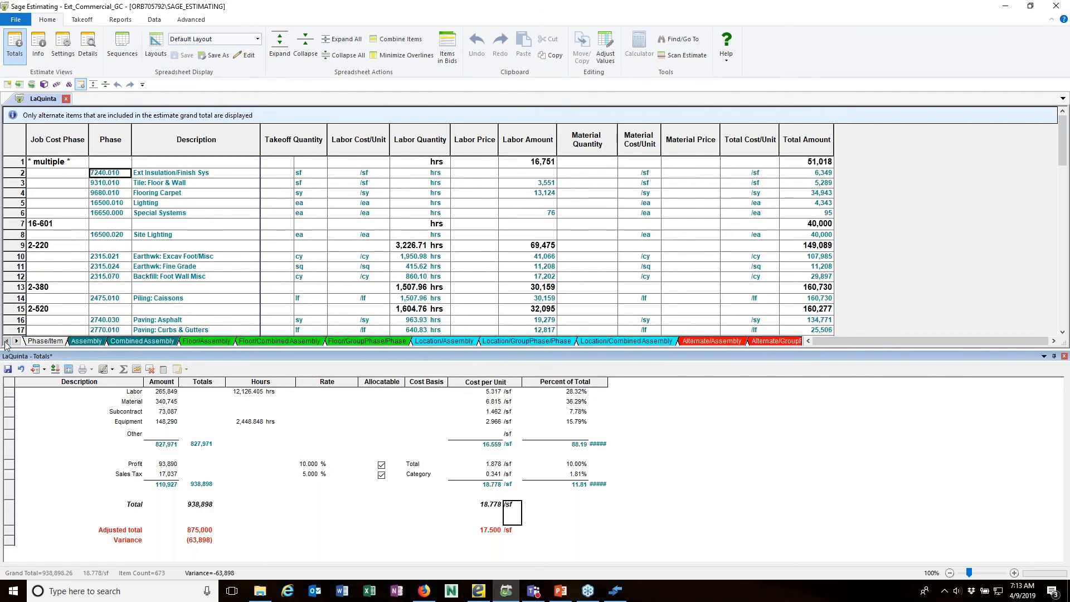
click(47, 341)
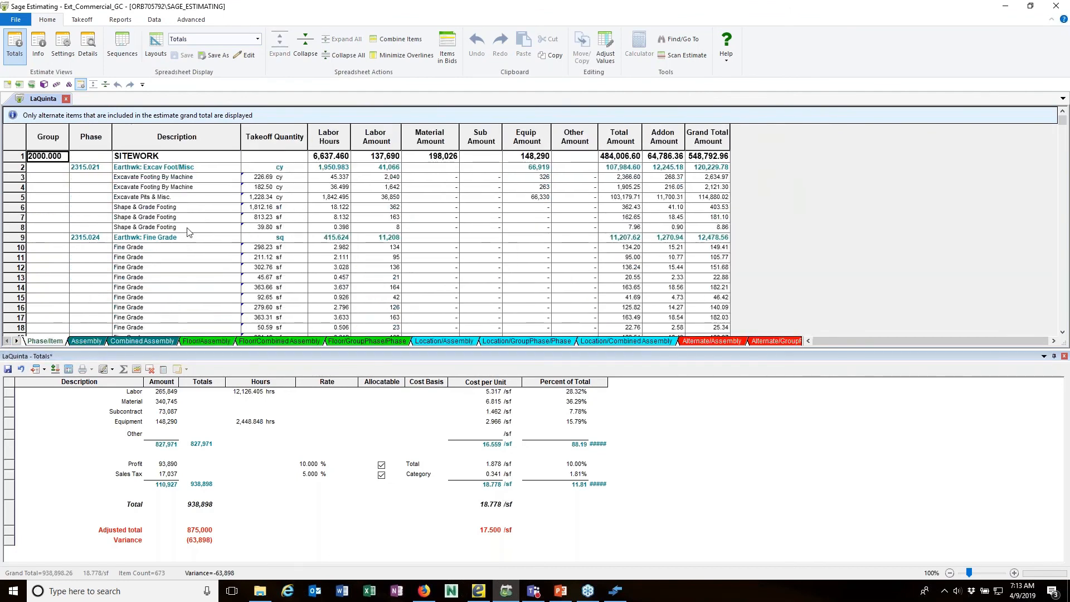
click(379, 175)
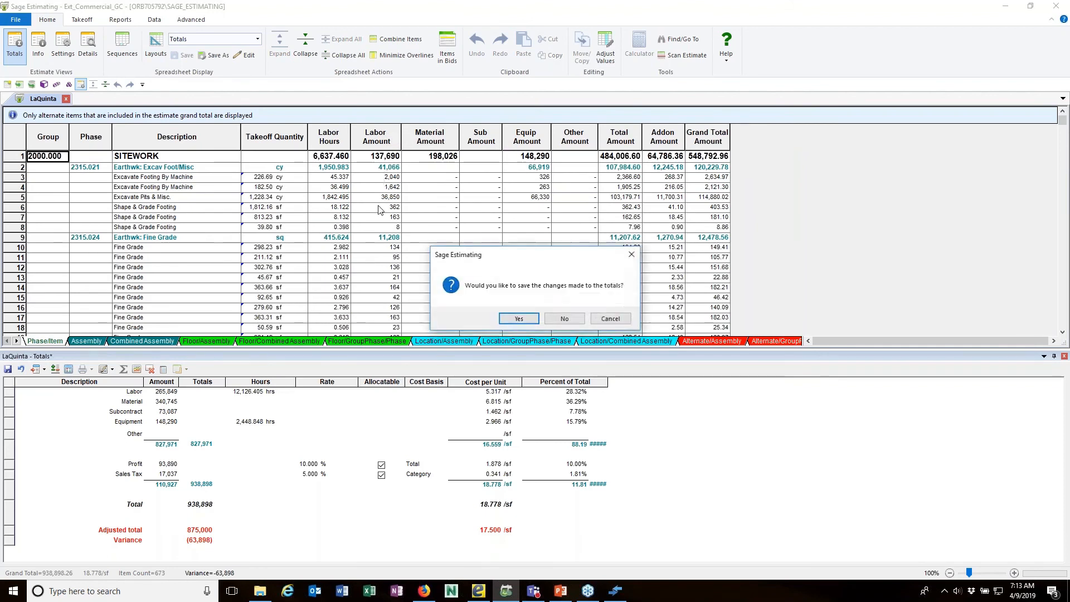
click(519, 319)
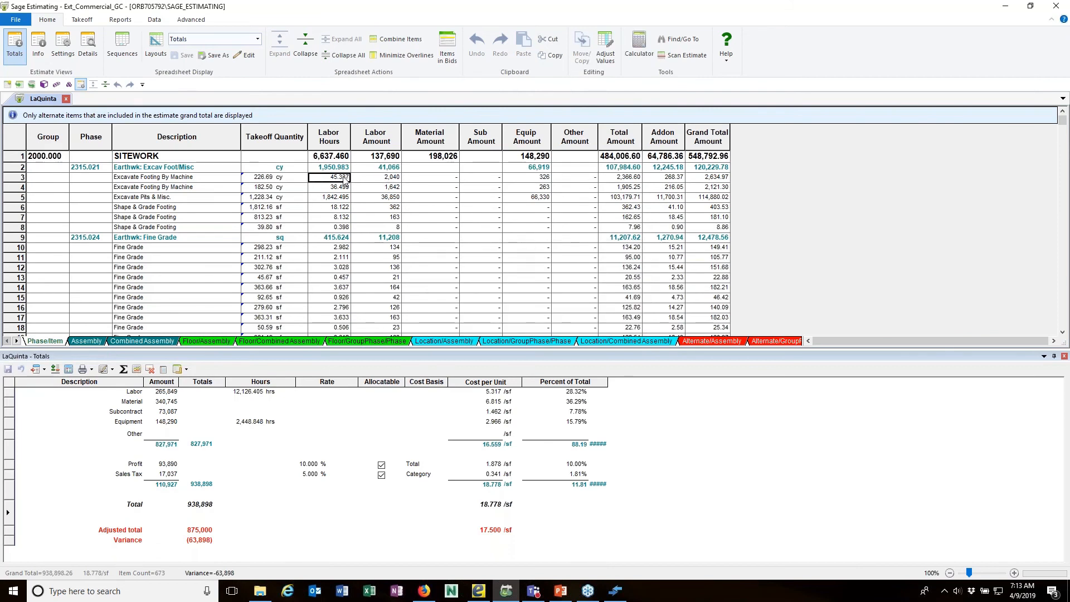
drag(345, 178, 340, 227)
right_click(340, 228)
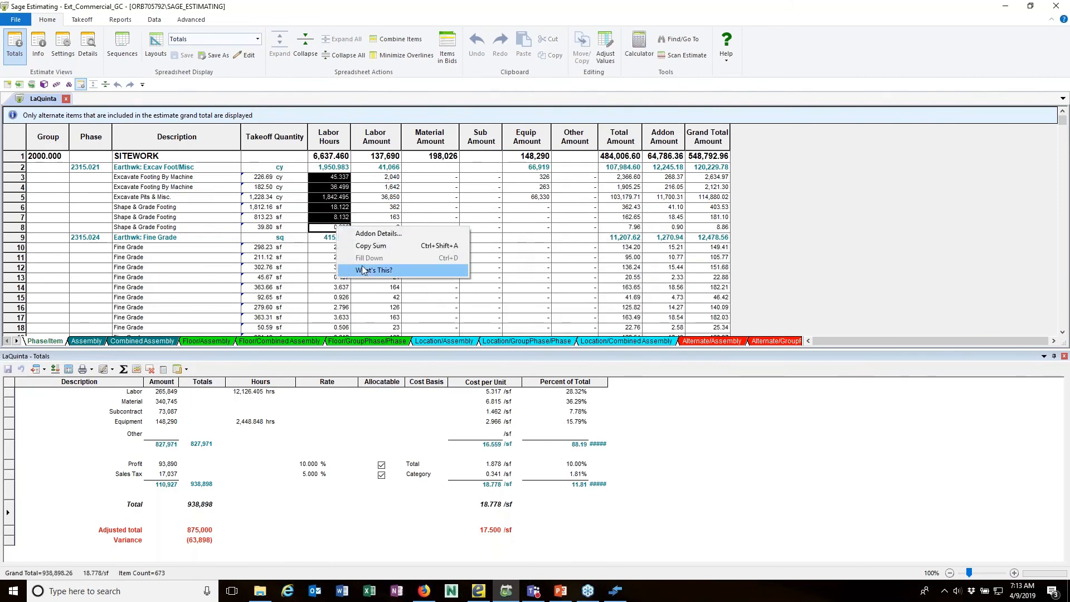
click(381, 197)
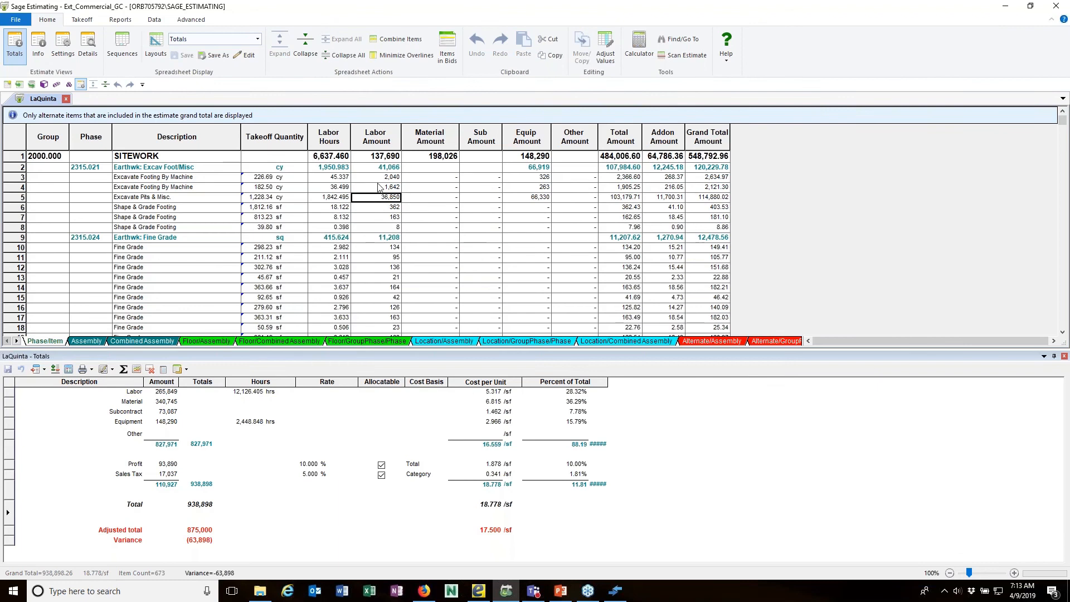
Step: Reduce the labor amounts of the six items under Earthwk: Excav Foot/Misc by a percentage with Adjust Column
drag(388, 177, 388, 227)
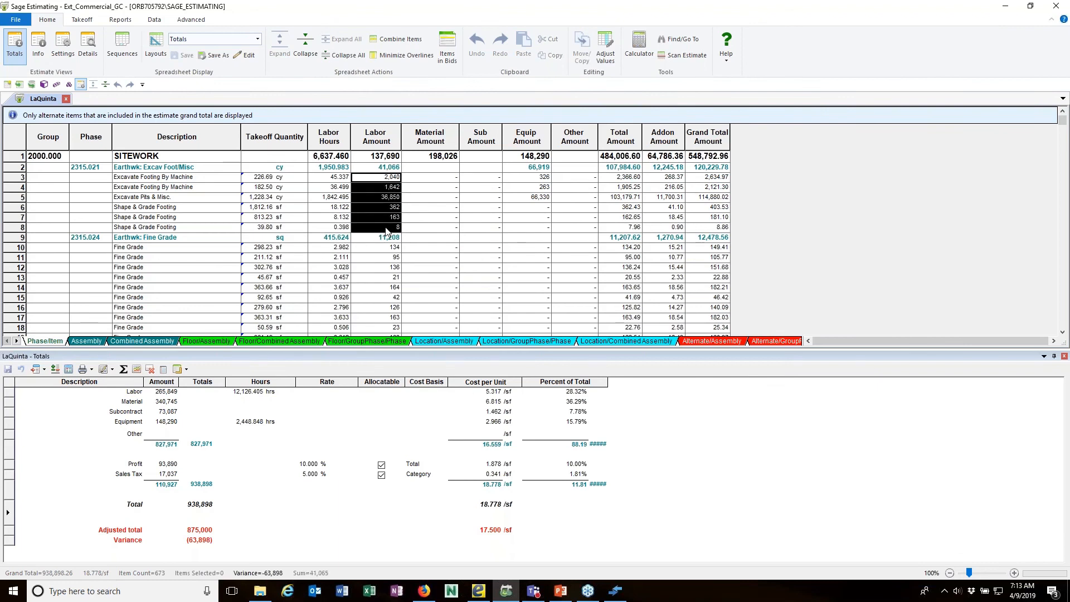
right_click(387, 229)
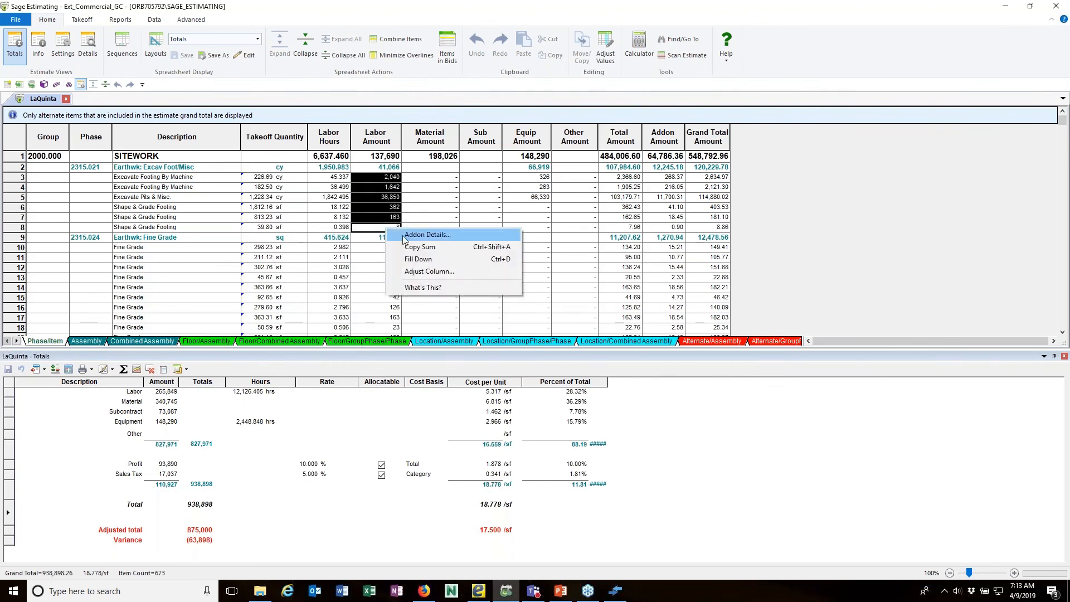
click(415, 270)
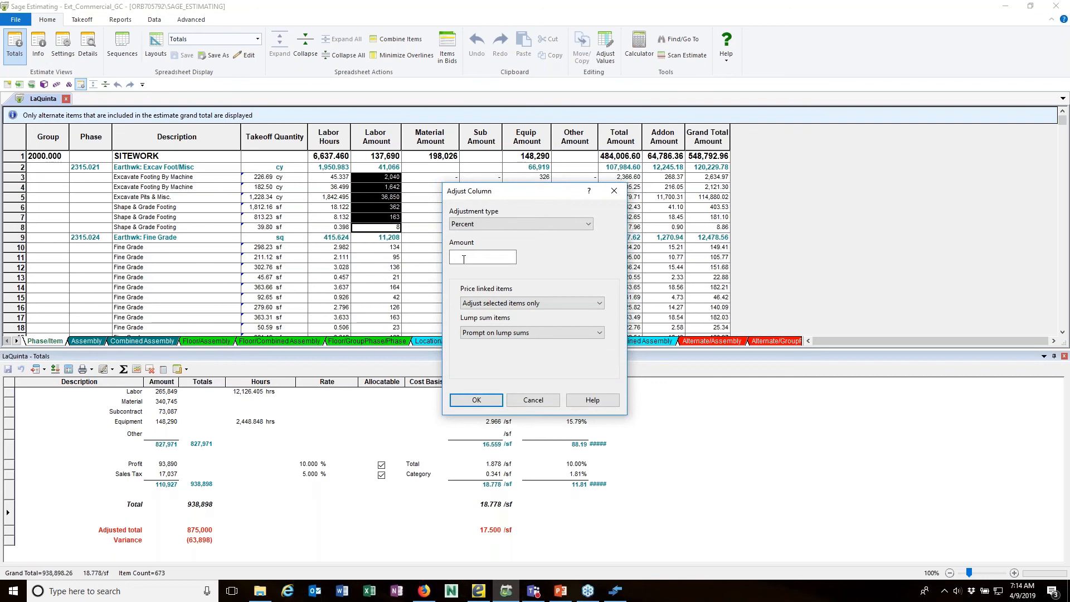
click(485, 254)
key(Return)
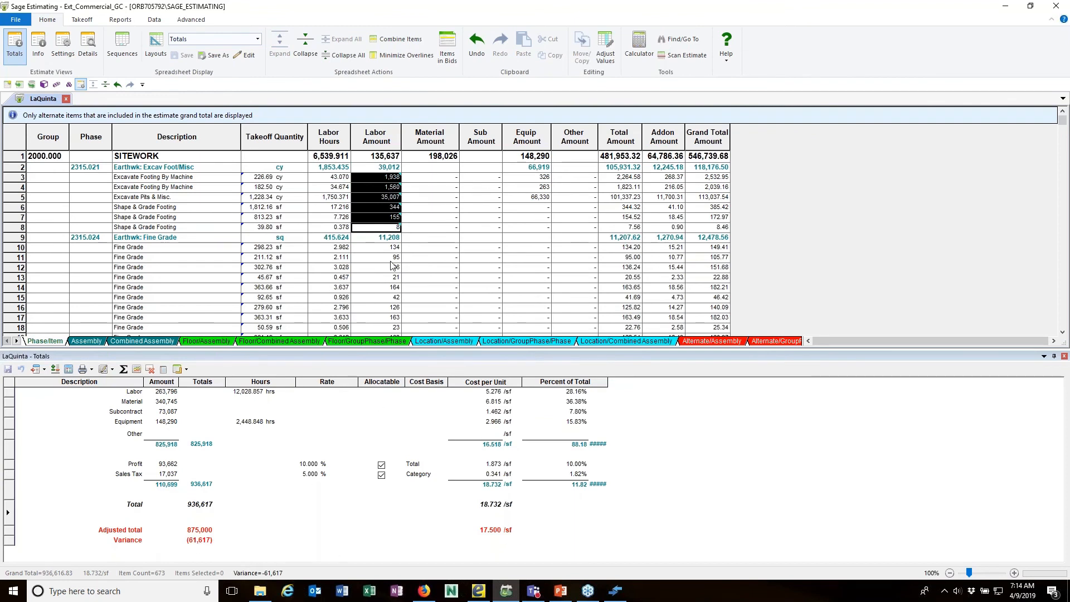
click(434, 217)
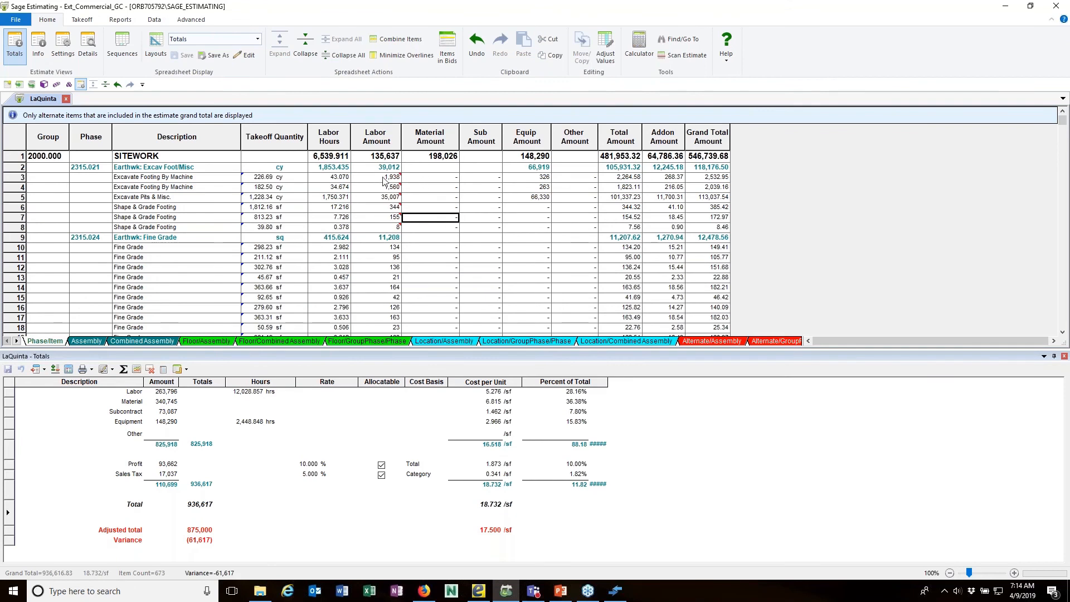
Step: Spread the remaining variance of -61,616.83 over the whole Total Amount column with Adjust Column, adjusting selected items only
mouse_move(393, 180)
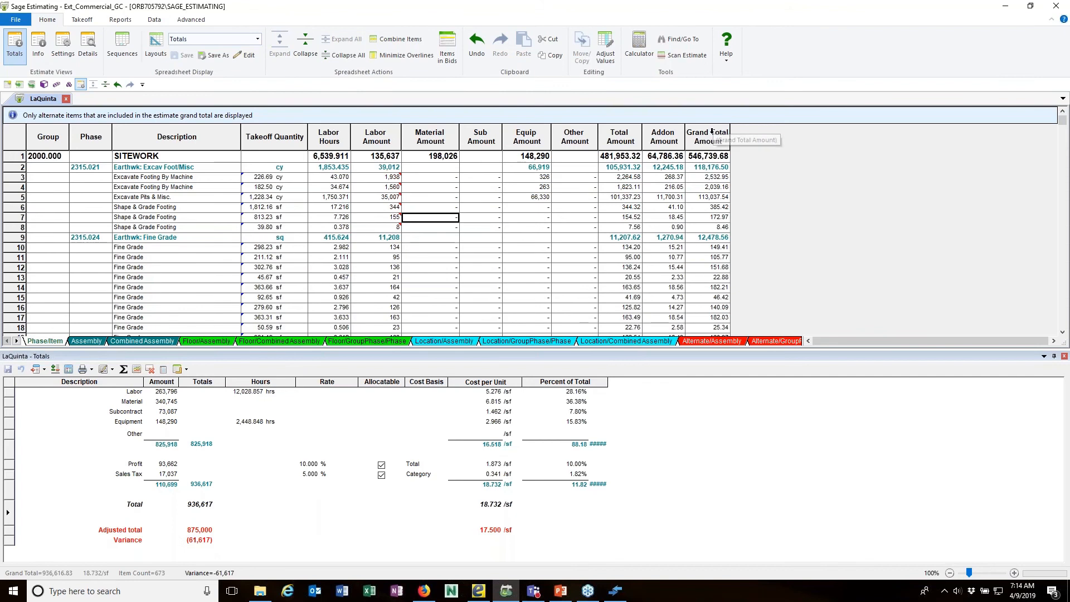
click(626, 135)
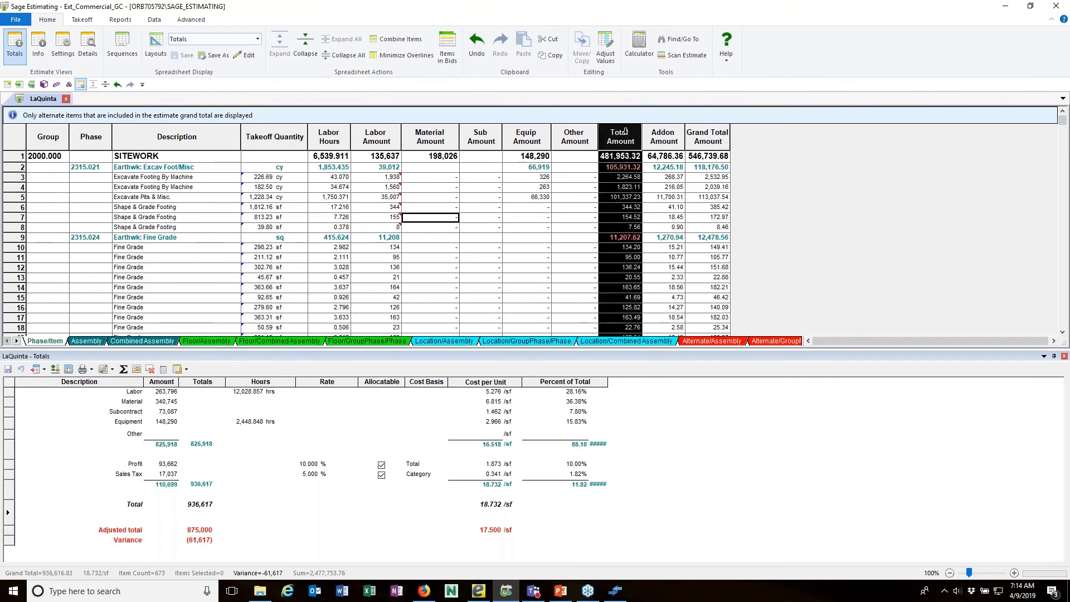
right_click(628, 134)
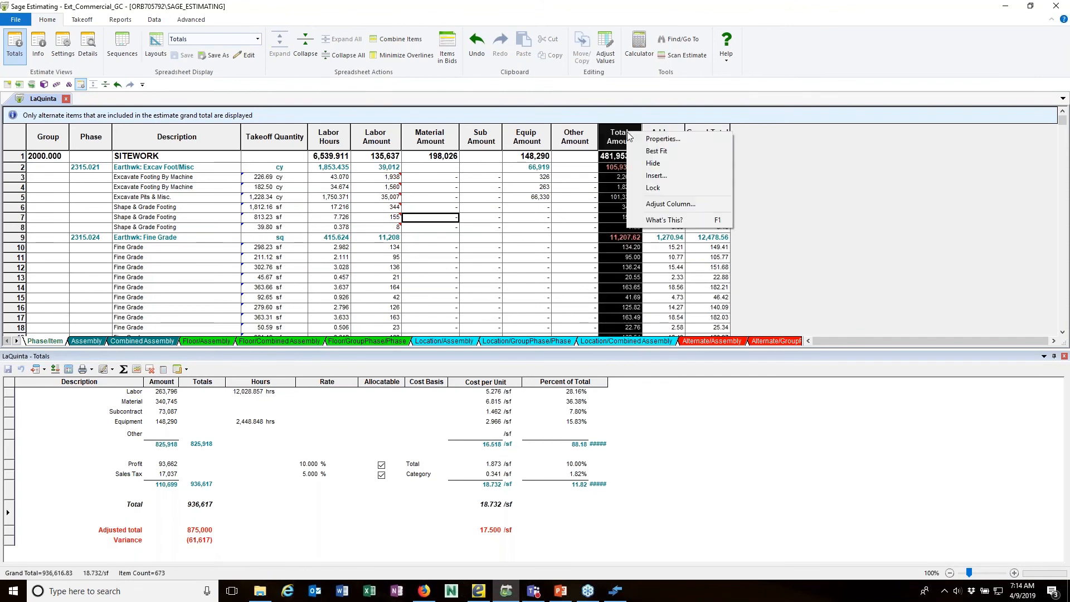
click(648, 205)
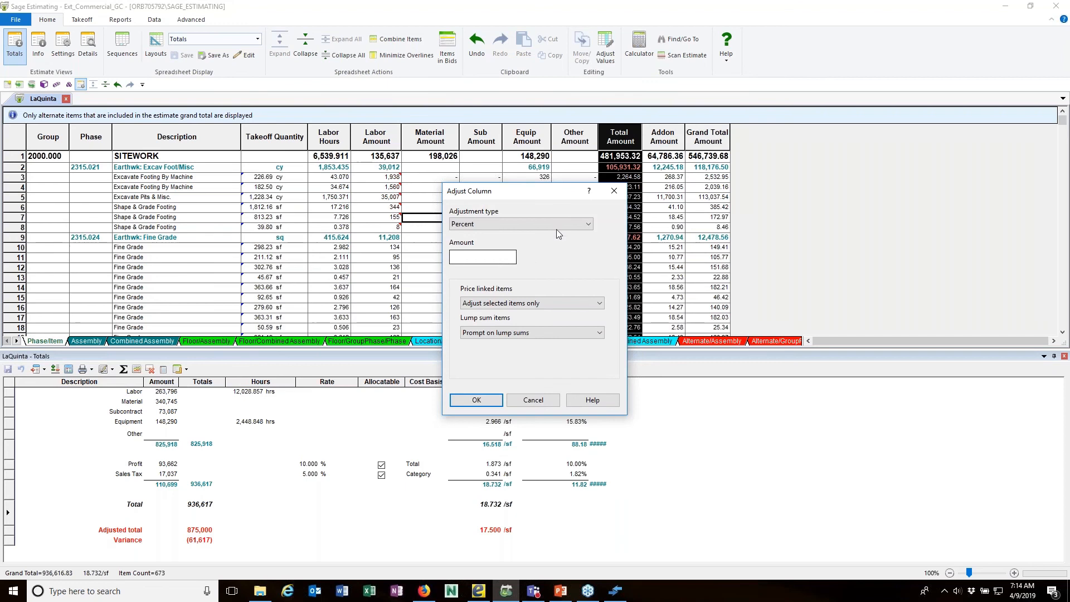
click(555, 225)
click(496, 277)
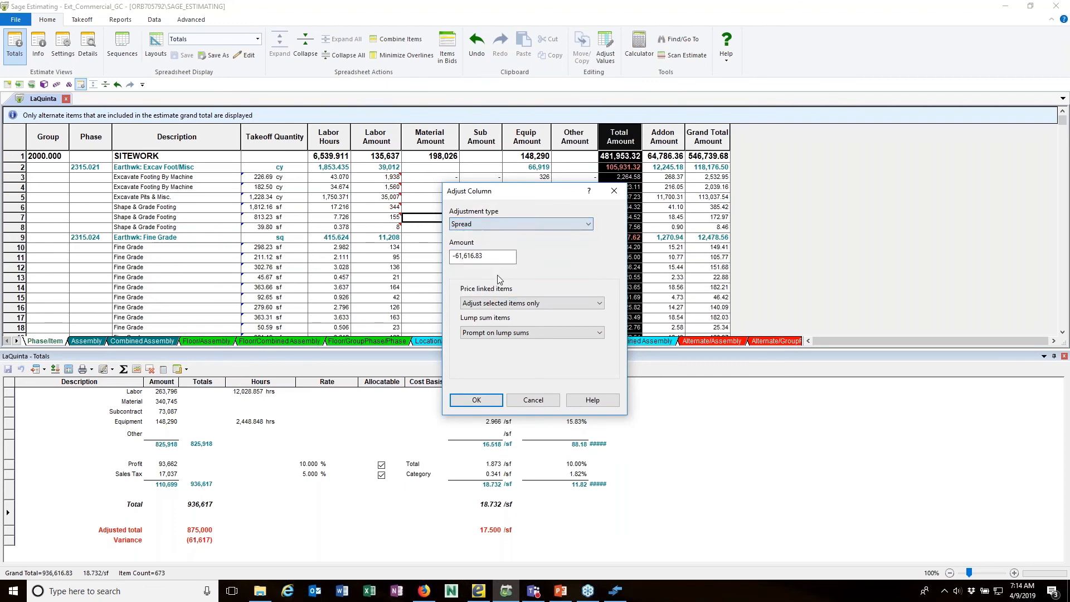
click(482, 401)
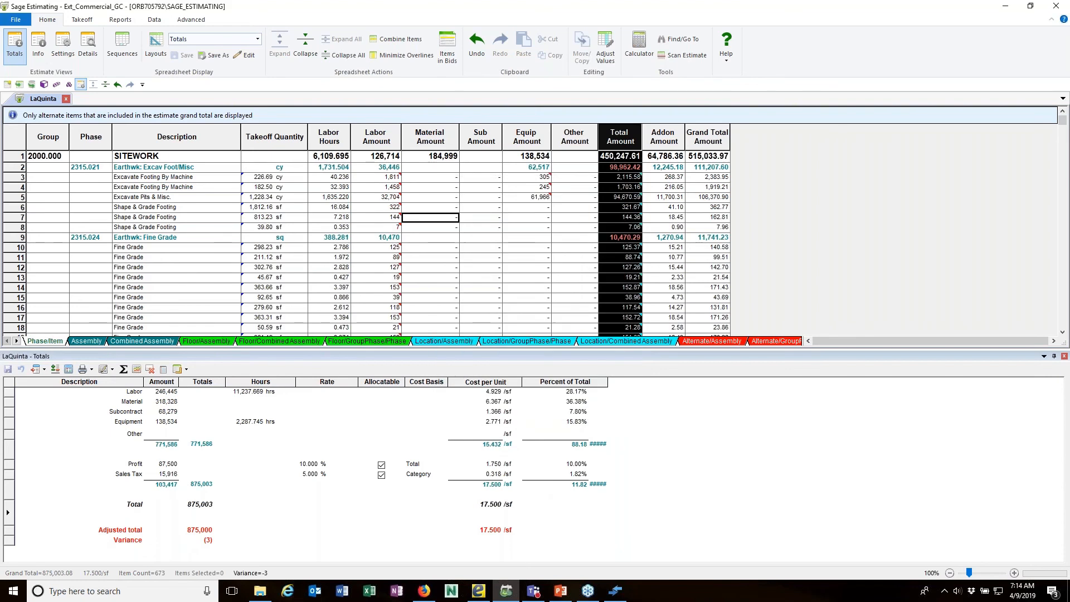
Step: Check the first footing excavation item's adjustment note, and remove the adjustments from the whole Total Amount column with Adjust Column's Undo adjustment type
click(211, 541)
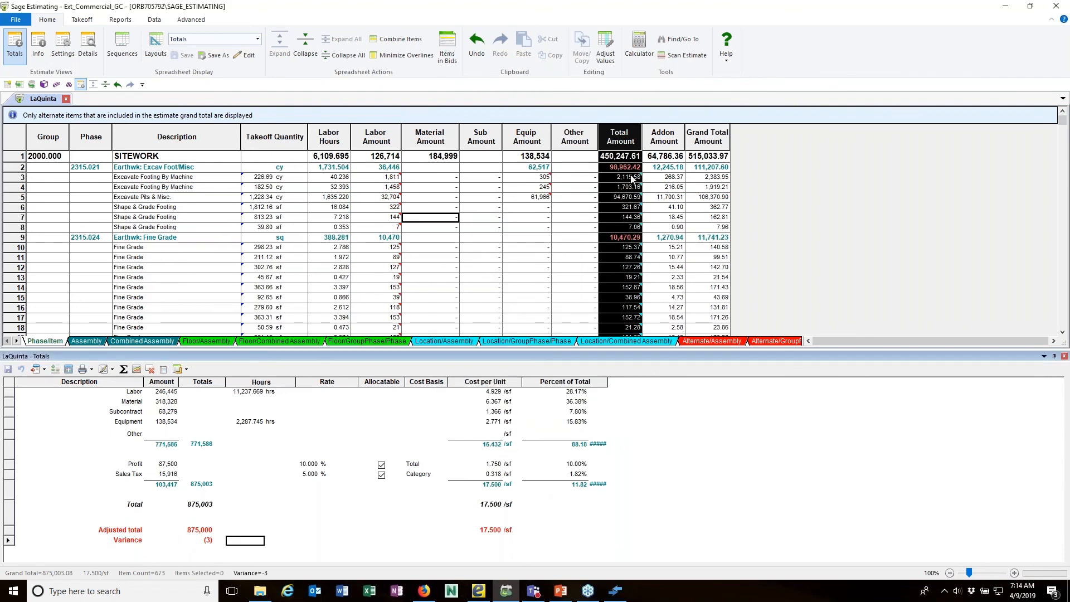
mouse_move(631, 179)
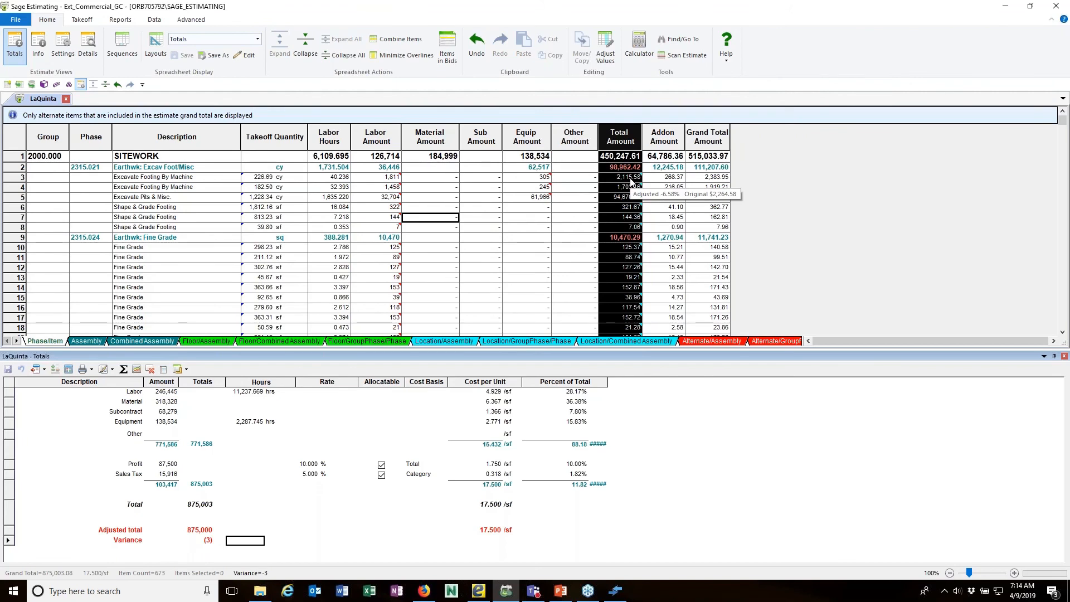
click(894, 214)
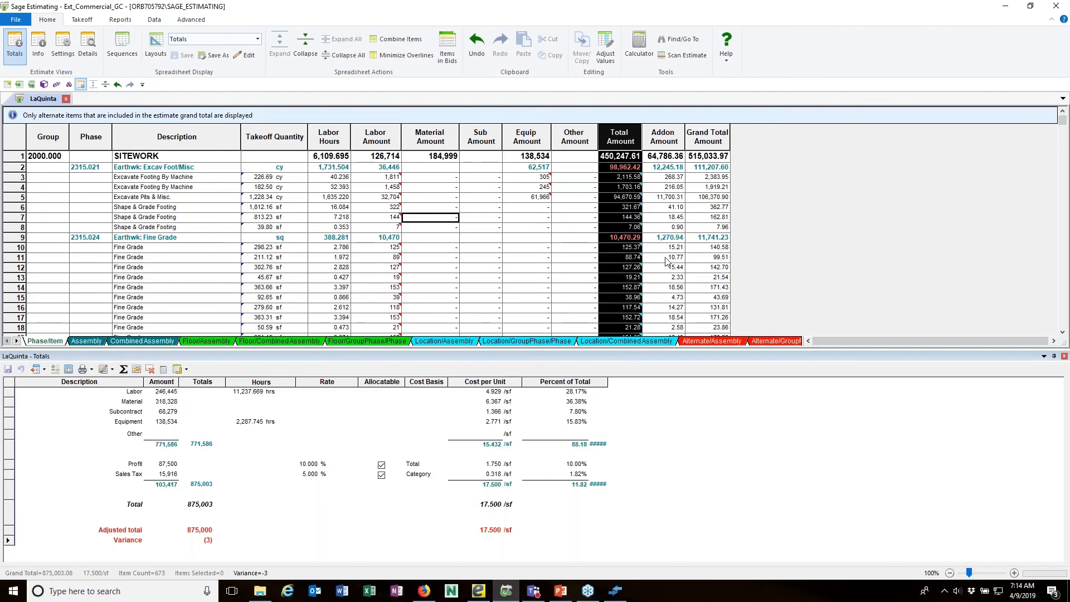
right_click(626, 142)
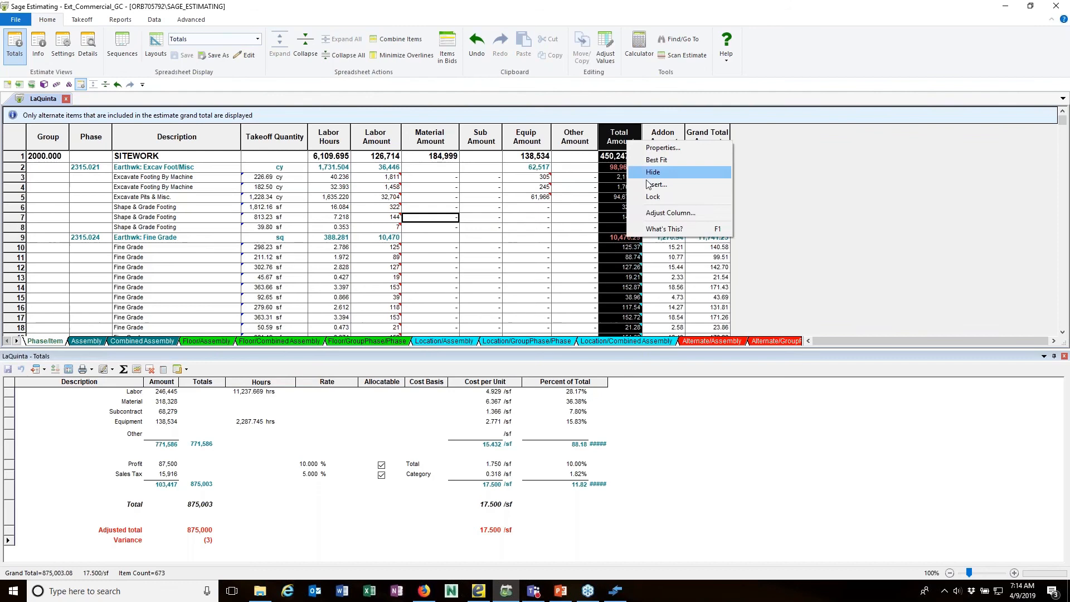
click(654, 214)
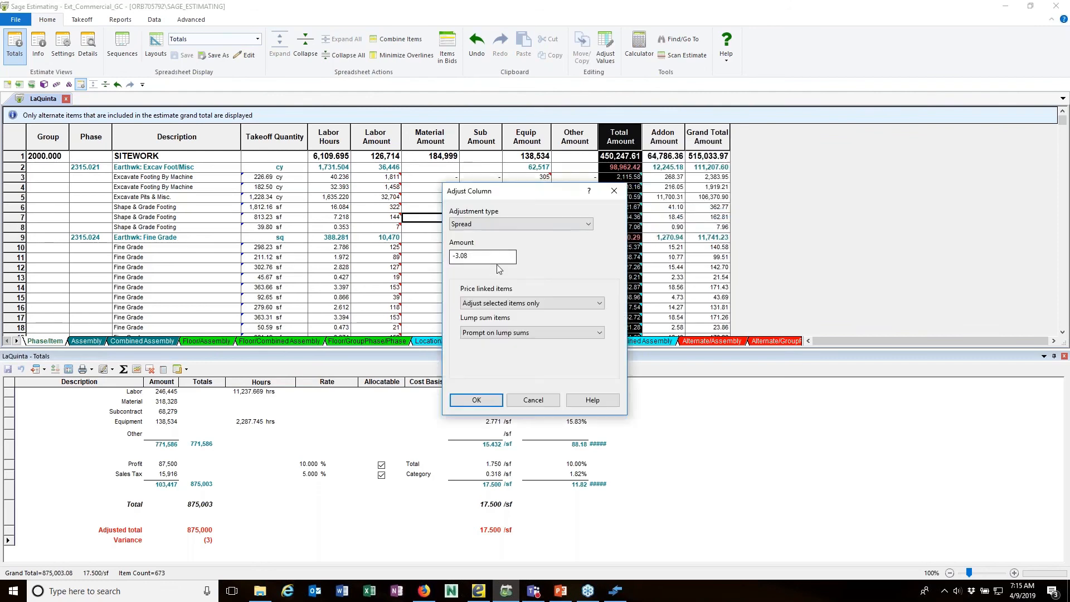
click(590, 220)
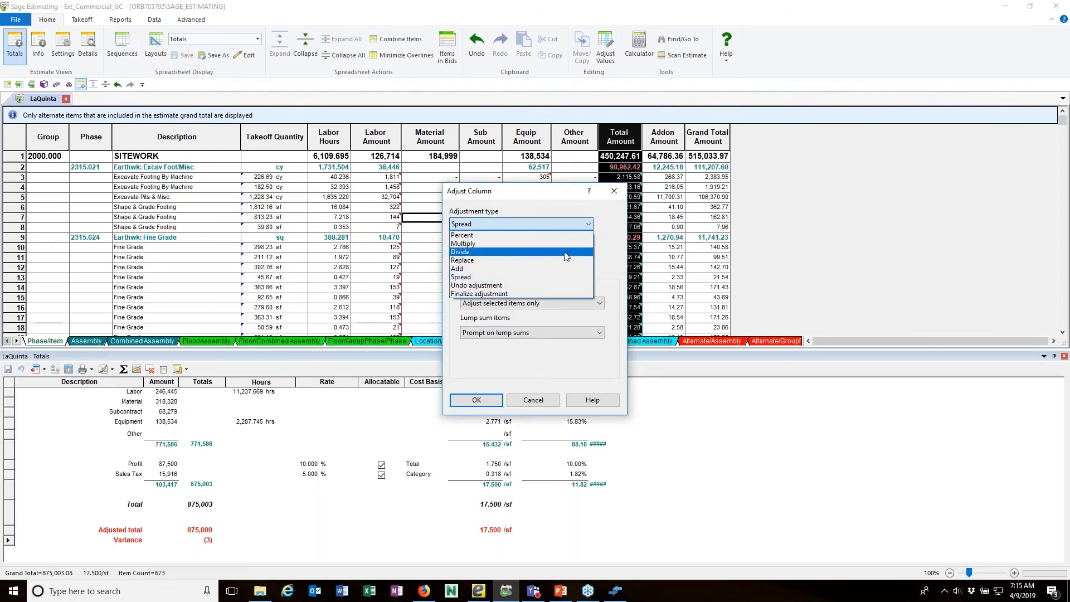
click(524, 290)
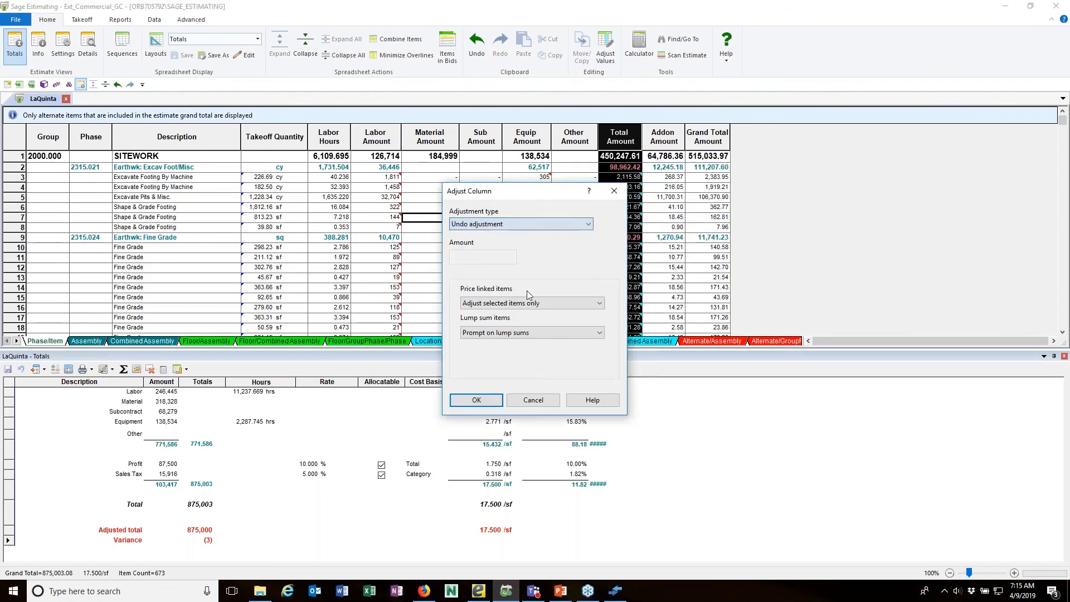
click(477, 400)
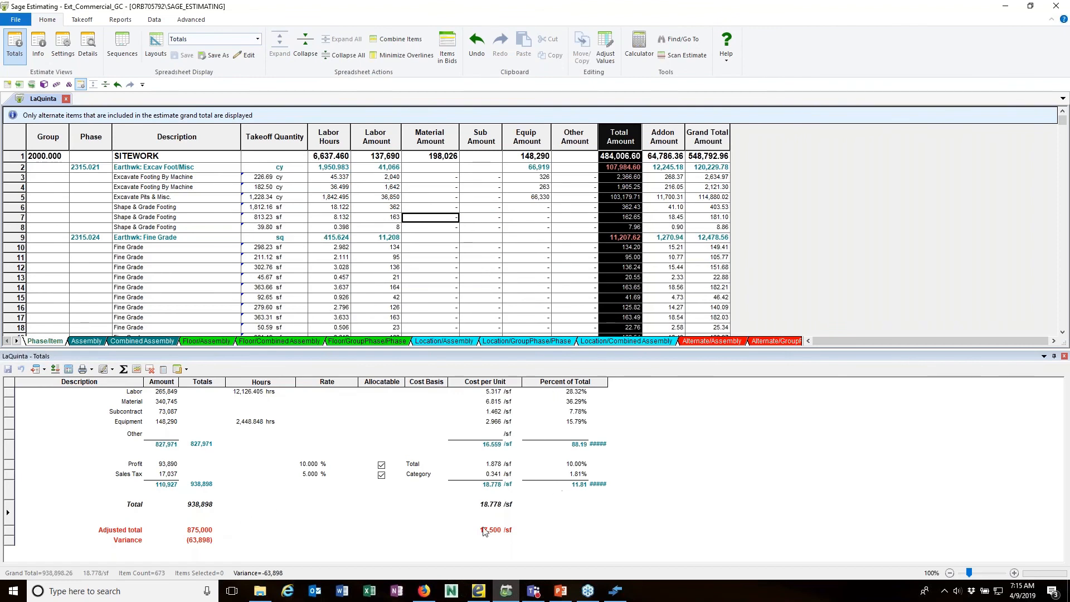
Step: Clear the variance from the estimate totals, and open the alternates list for editing, saving the changes made to the totals
right_click(500, 532)
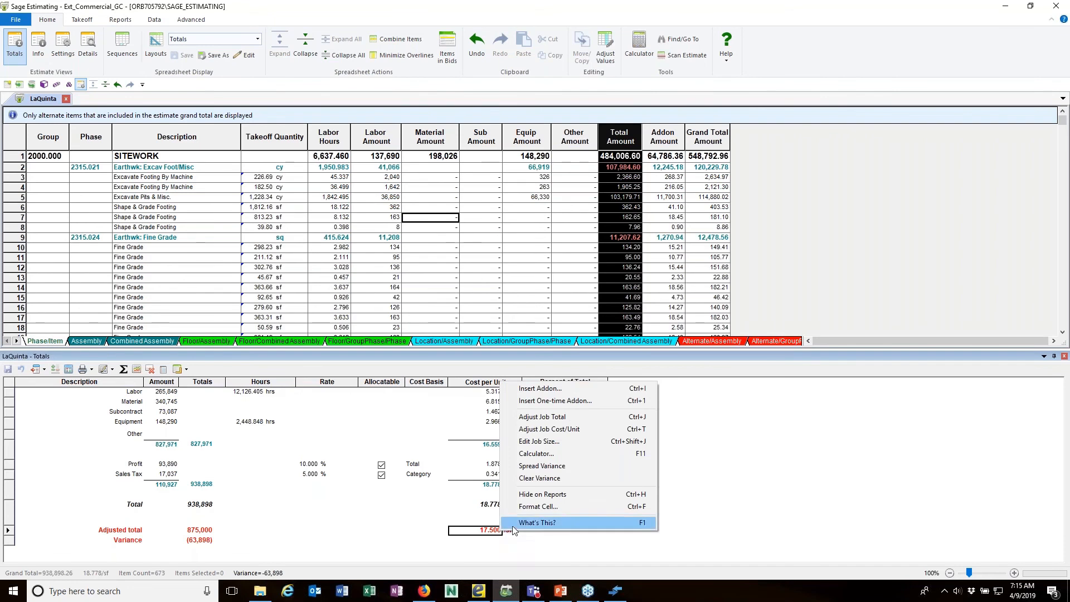
click(552, 482)
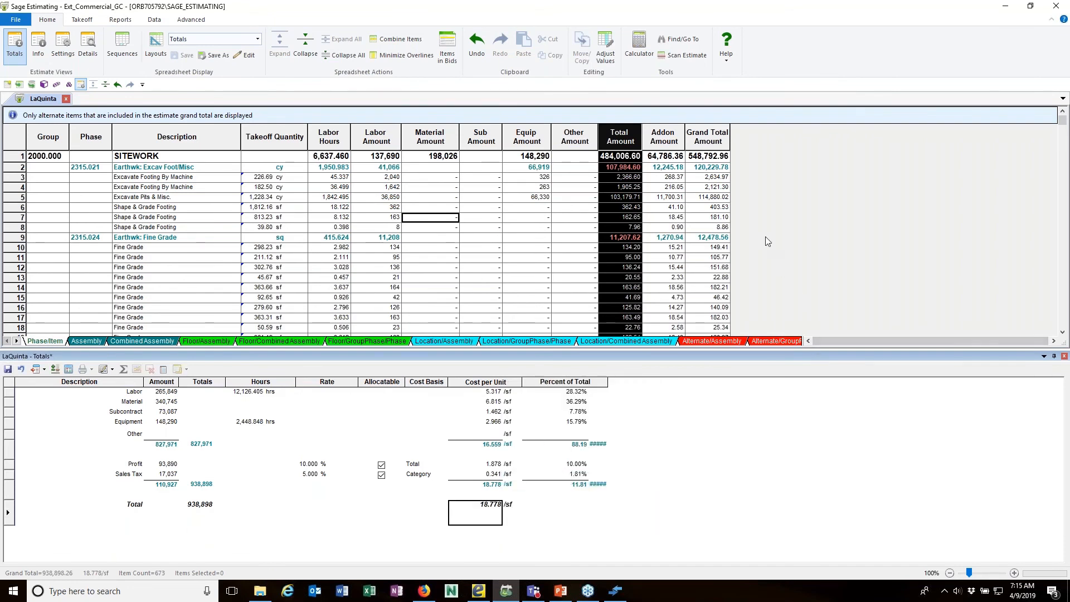
click(190, 21)
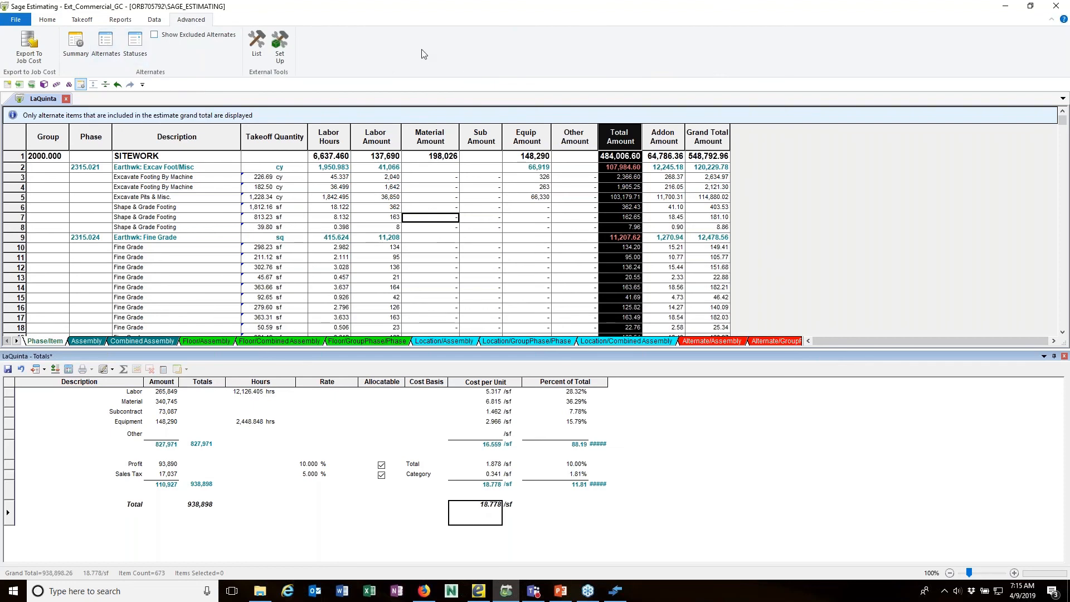
click(102, 48)
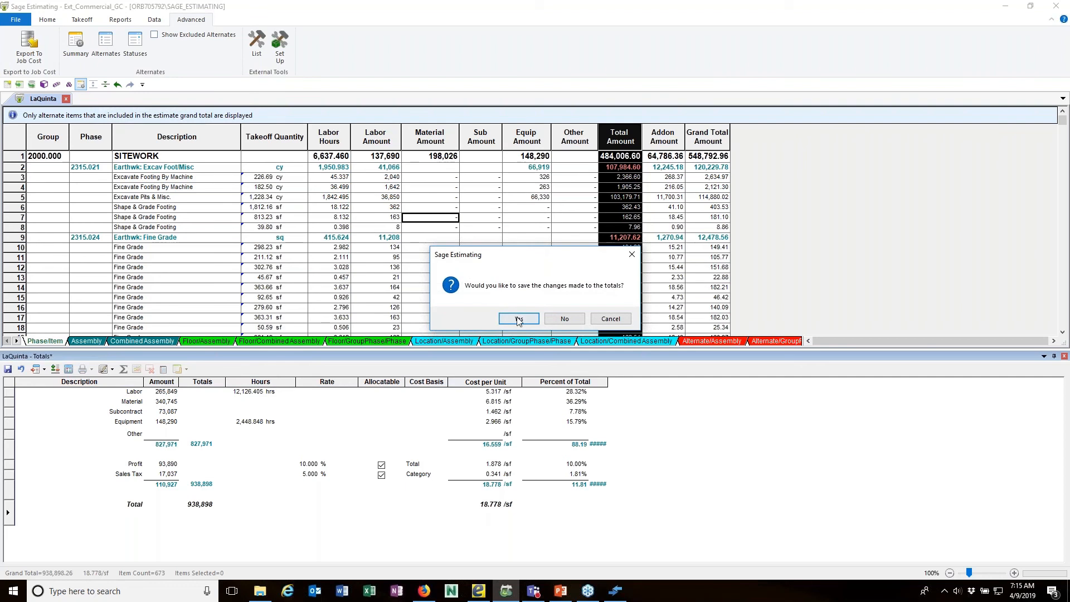
click(519, 320)
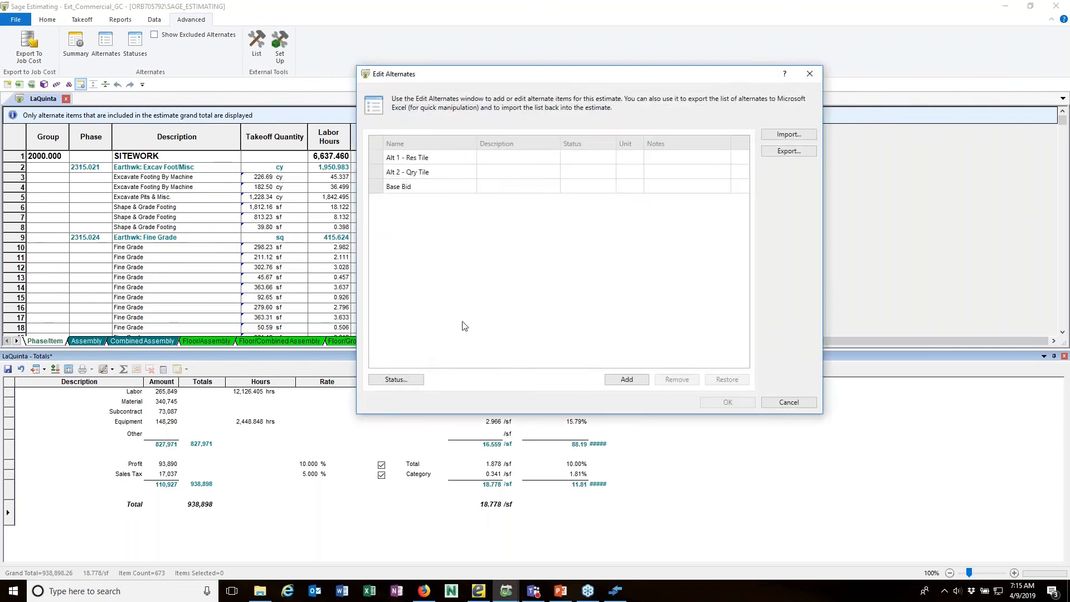
Step: Add an alternate status named Included that counts toward the estimate
click(409, 380)
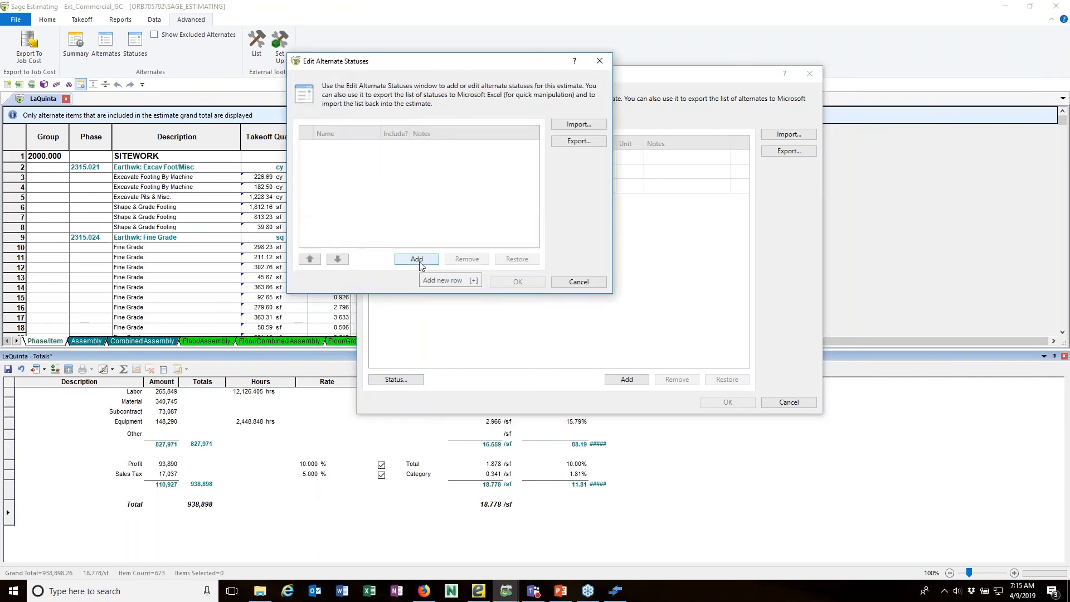
click(419, 261)
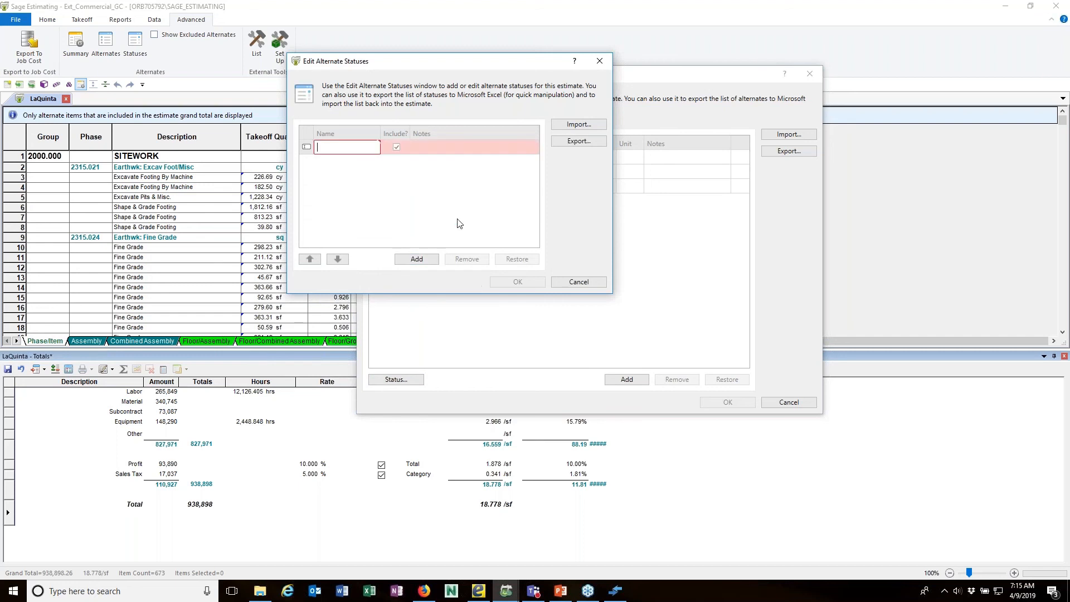
text(Included)
click(487, 169)
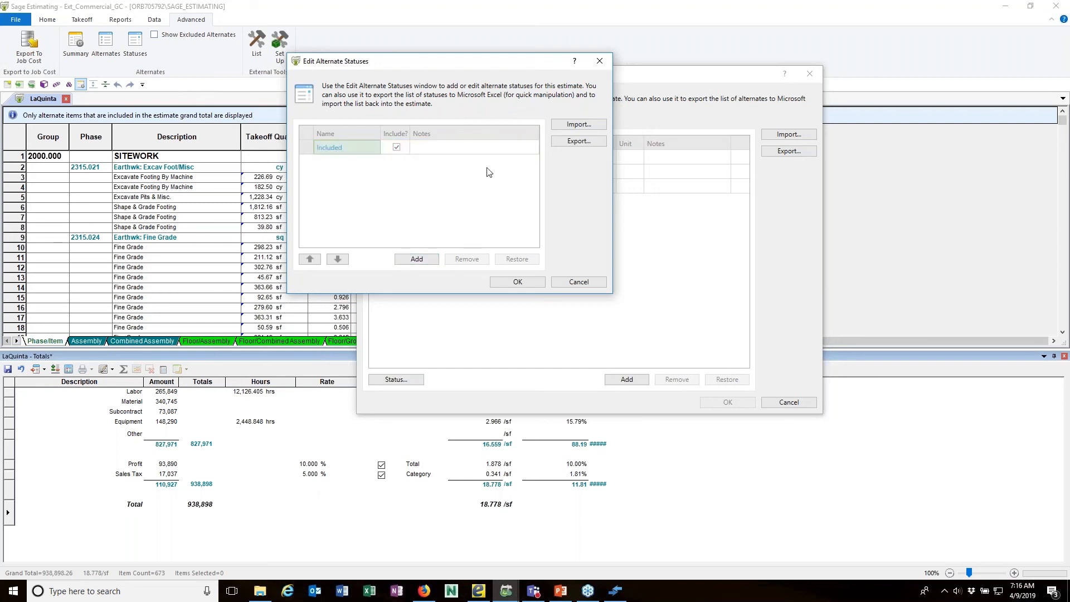
Step: Add a second alternate status named Excluded with its Include option off, and close the status and alternates editors
click(416, 258)
text(N)
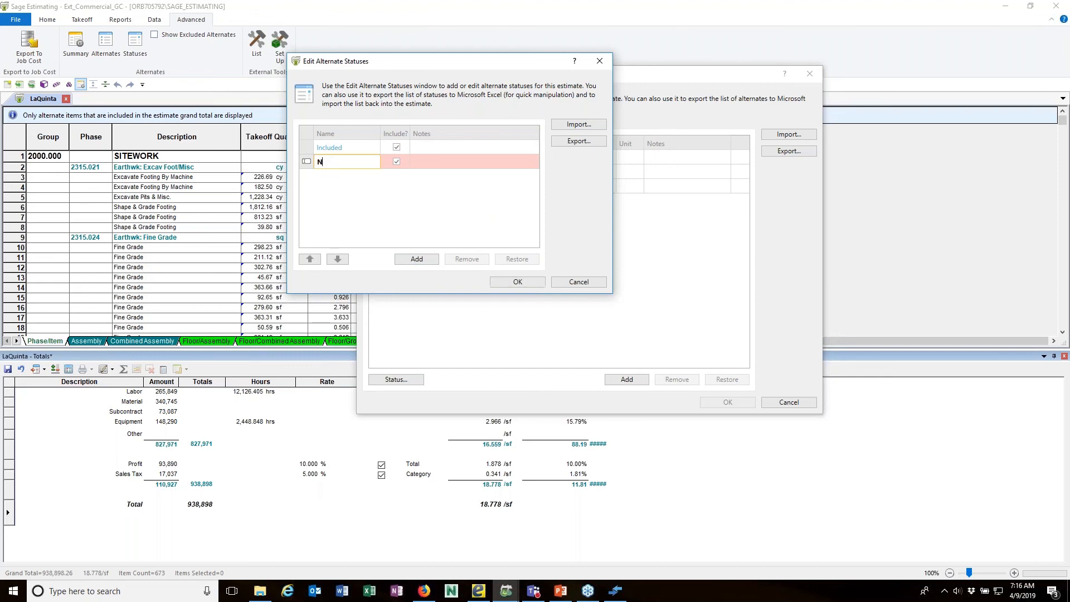
text(ot)
key(BackSpace)
key(BackSpace)
key(BackSpace)
text(E)
click(396, 161)
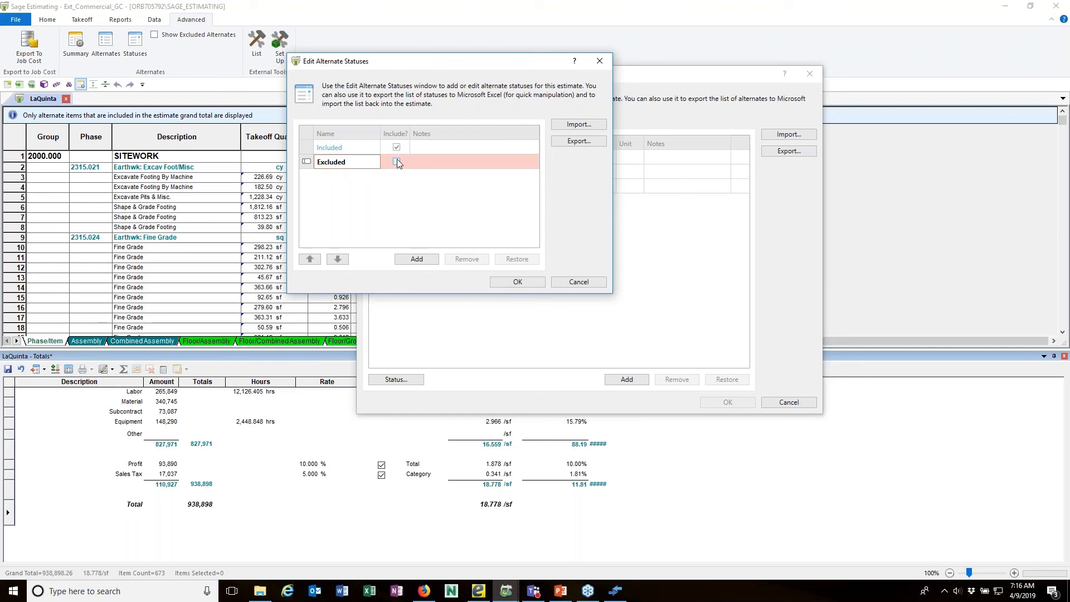
click(515, 281)
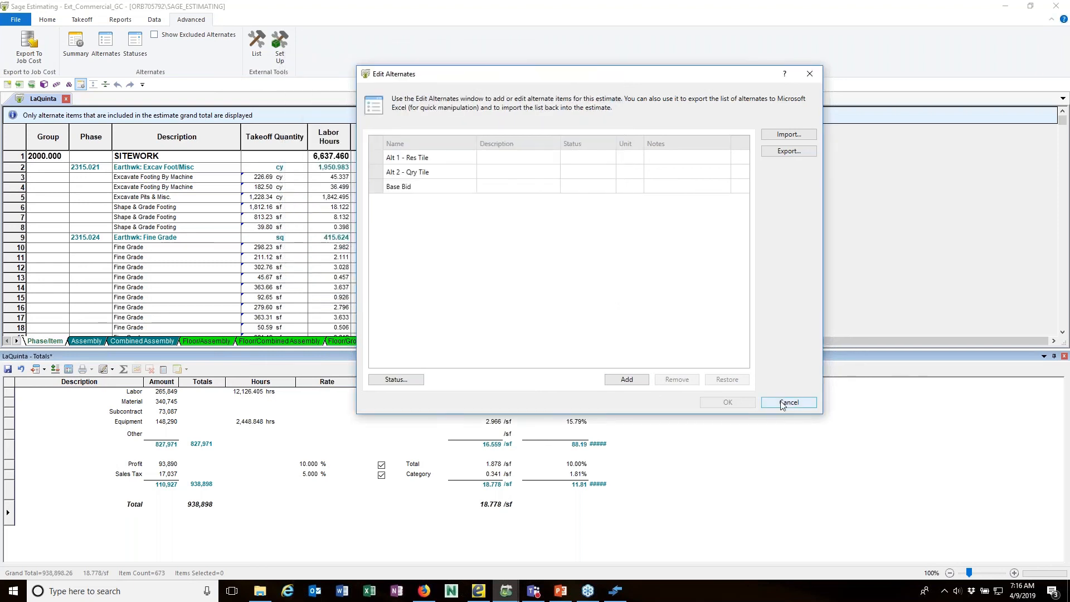
click(787, 402)
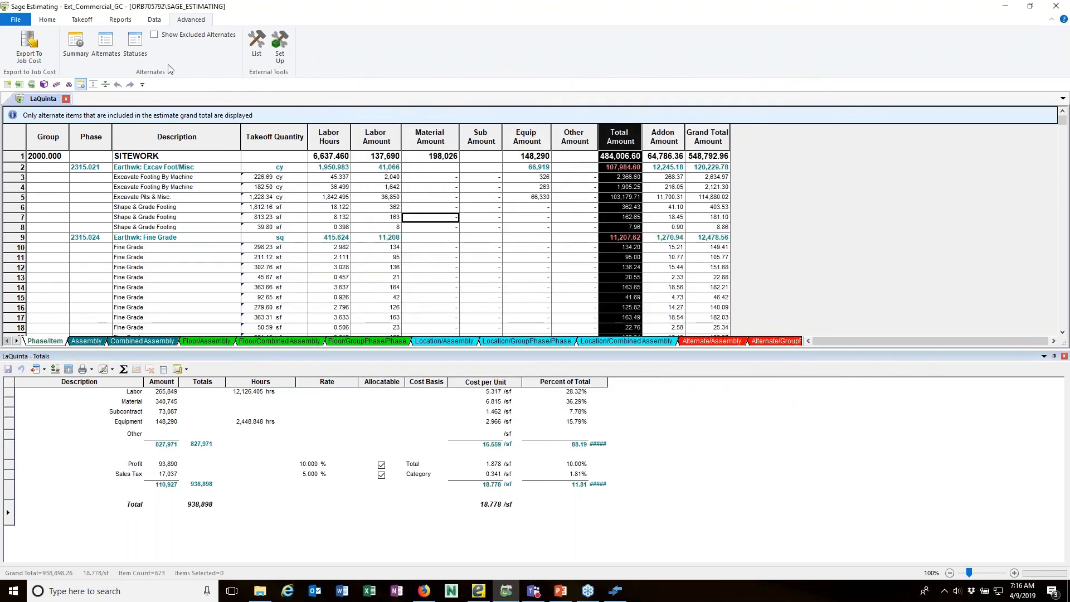
Step: In the alternate summary, set Base Bid and Alt 2 - Qry Tile to Included and Alt 1 - Res Tile to Excluded
click(75, 44)
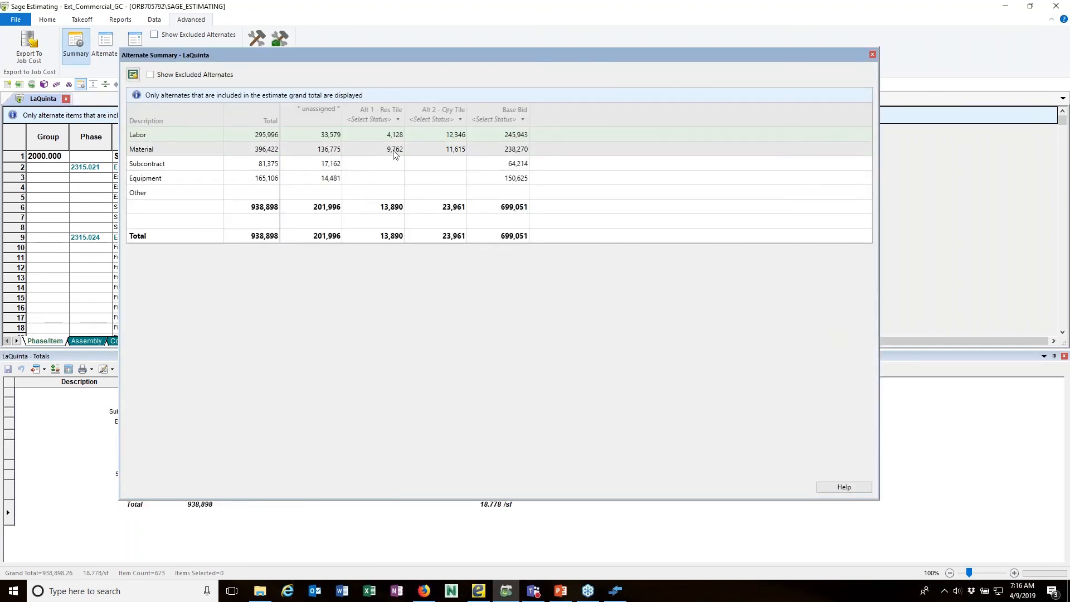
click(524, 119)
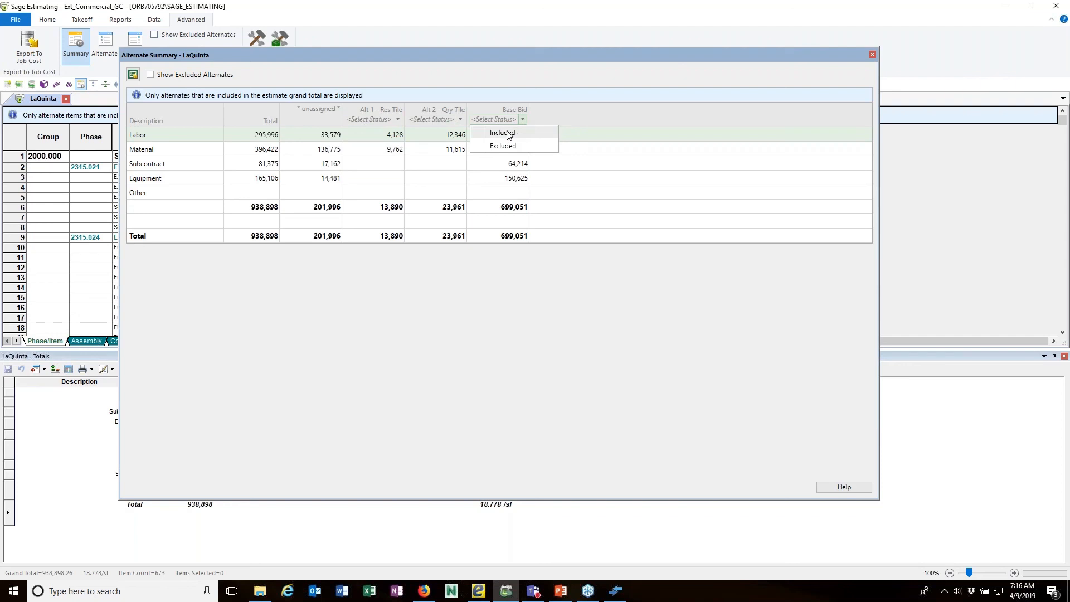
click(502, 133)
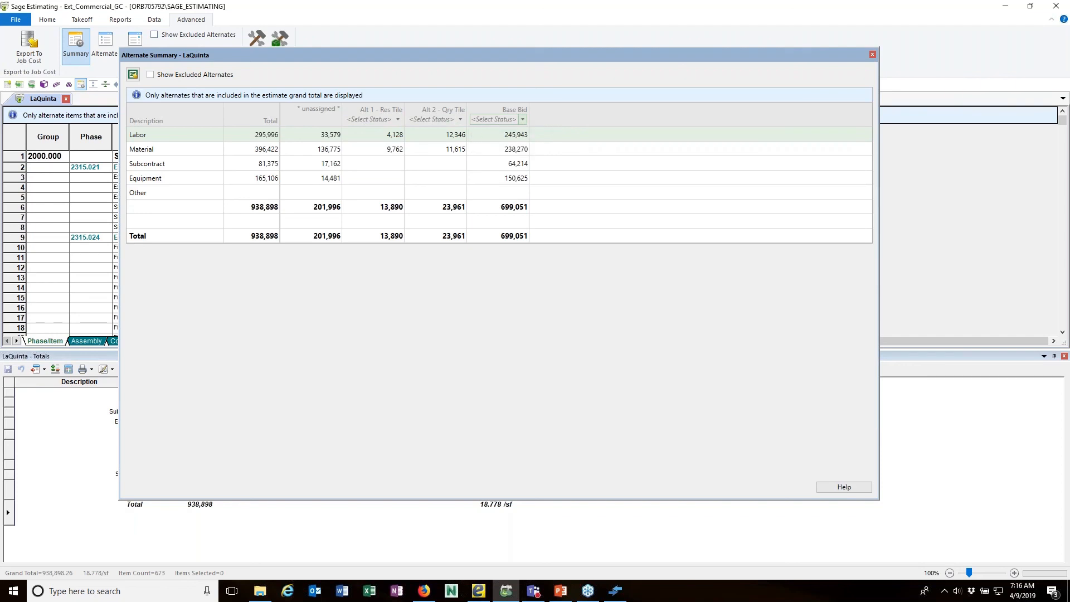
click(460, 120)
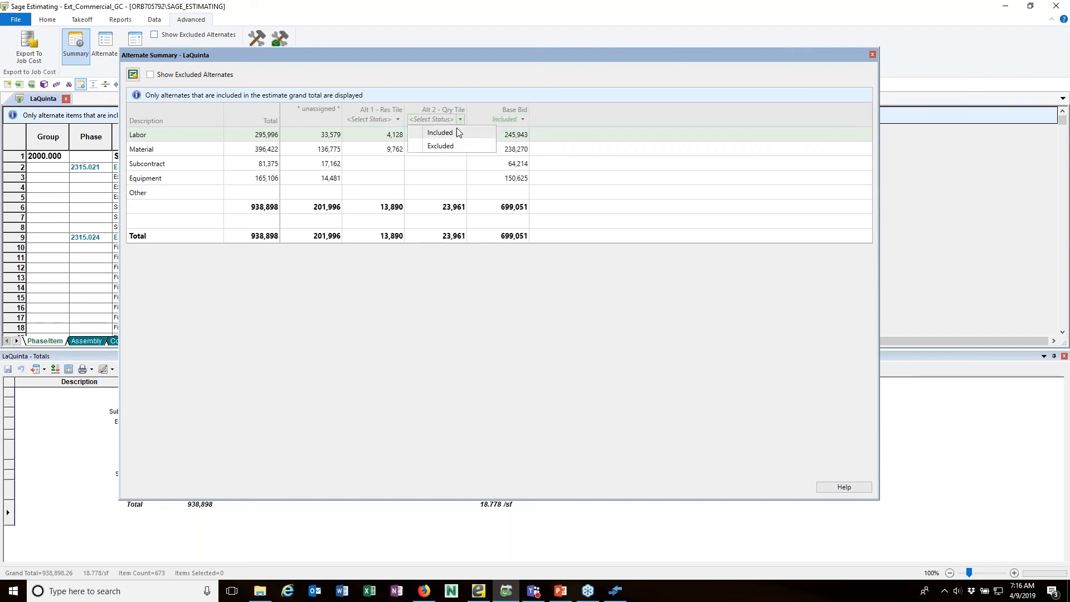
click(455, 133)
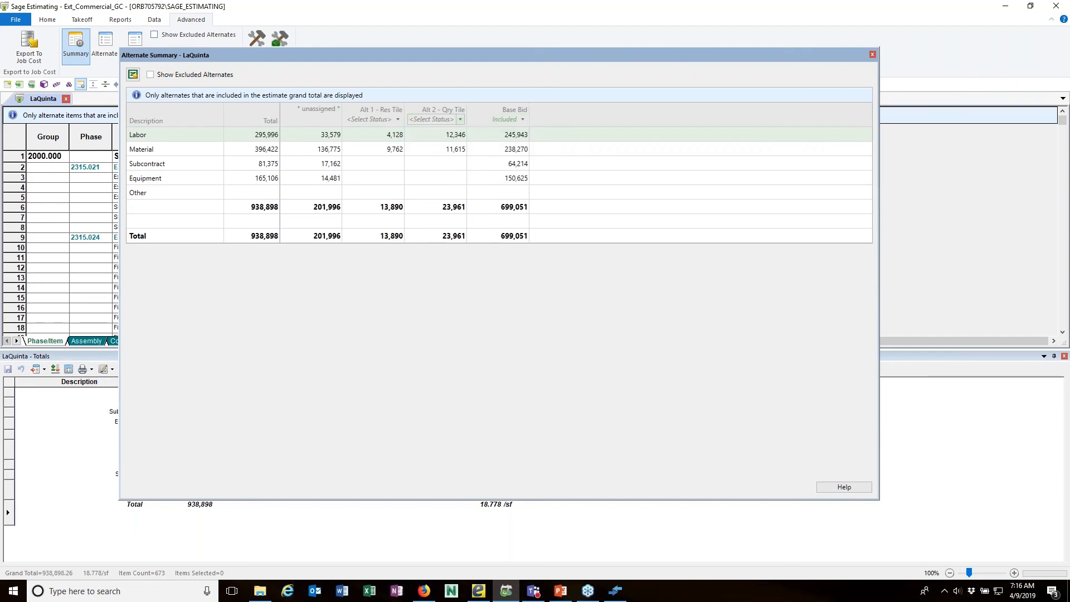
click(397, 119)
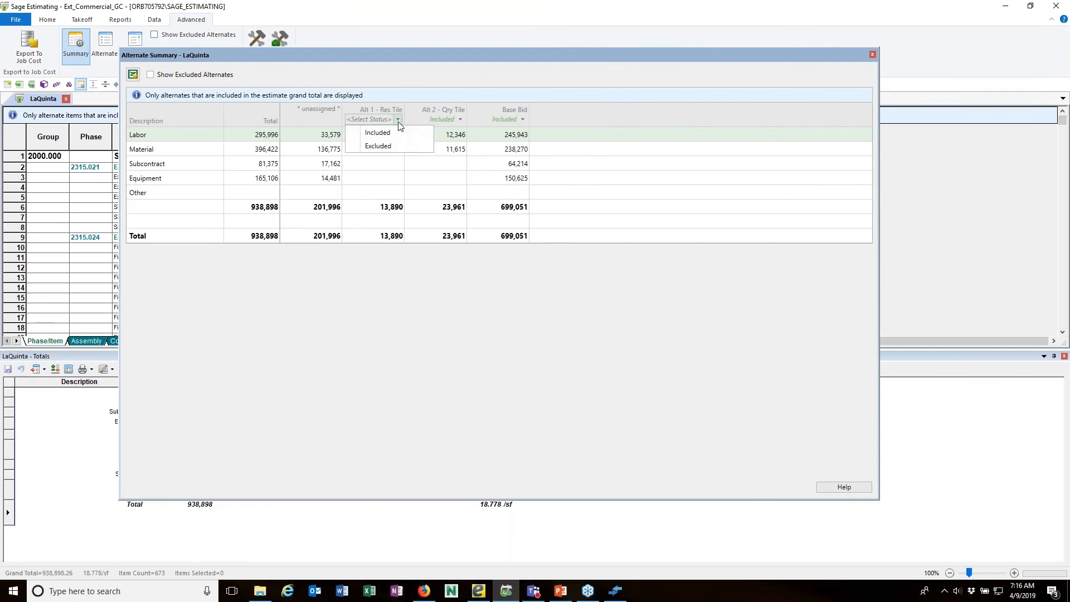
click(379, 146)
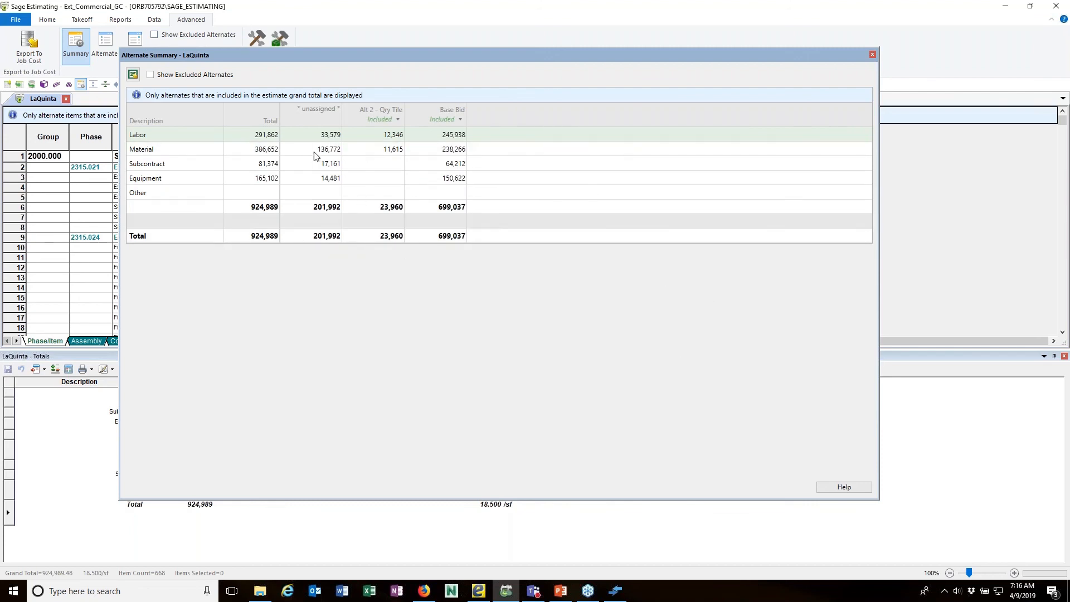
click(872, 55)
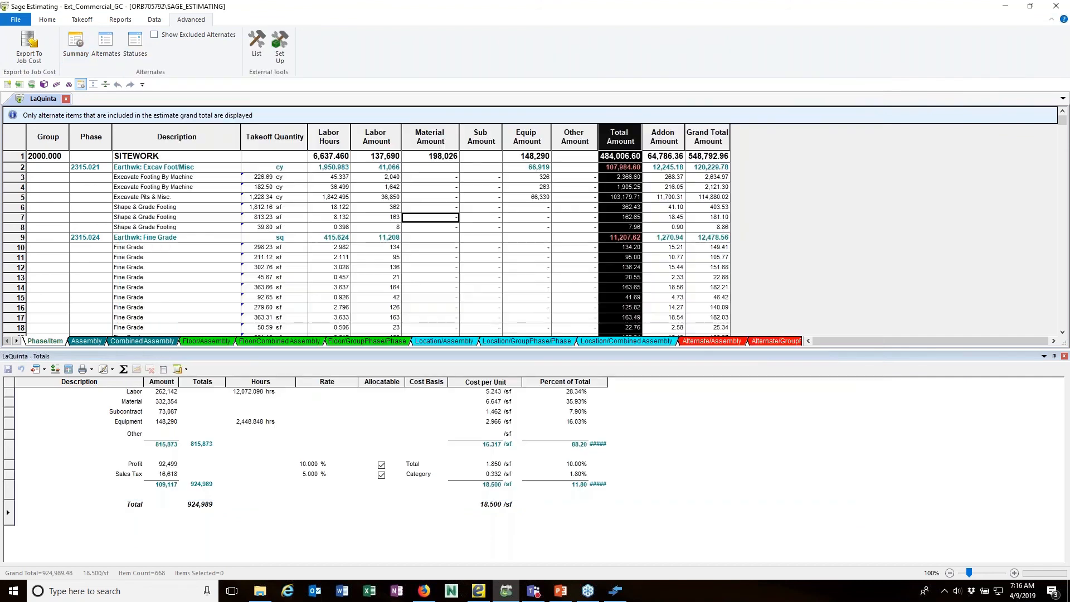
Step: Switch the estimate to the Alternate/Assembly sequence and close the totals view
click(709, 341)
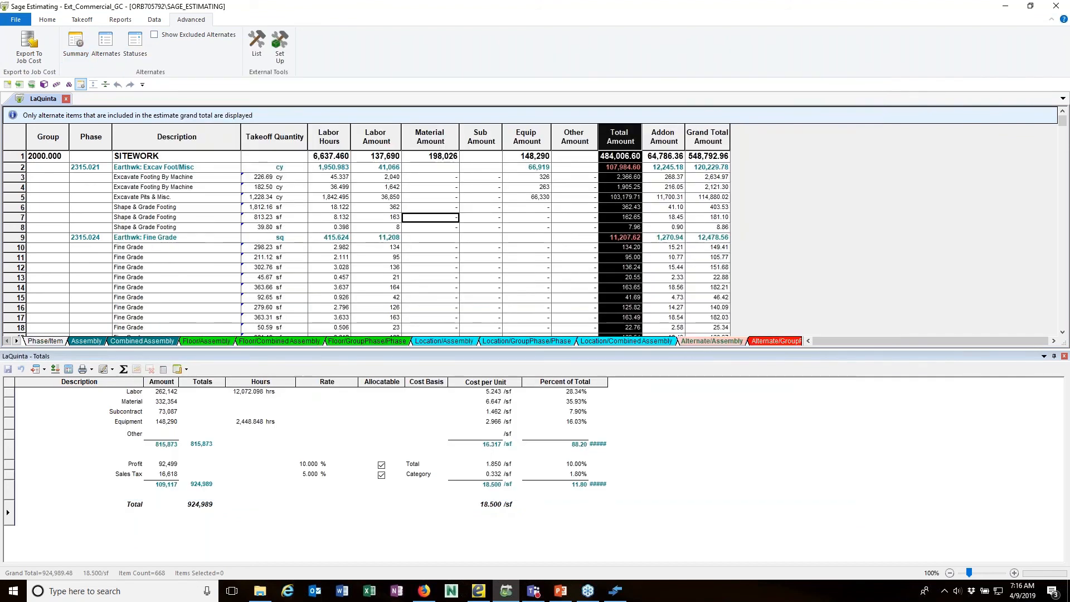
click(1063, 357)
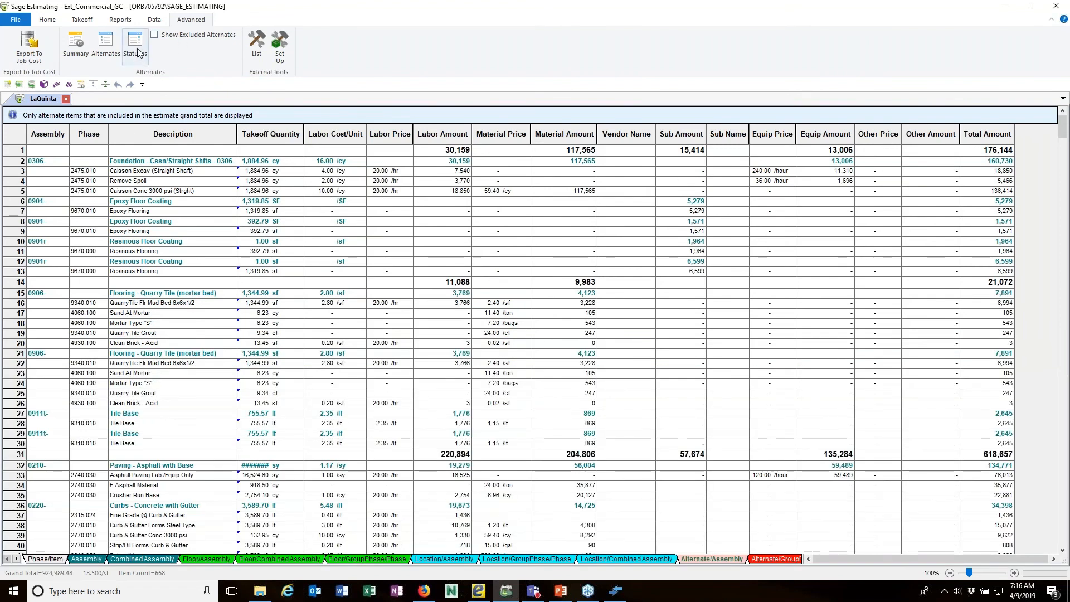
click(48, 20)
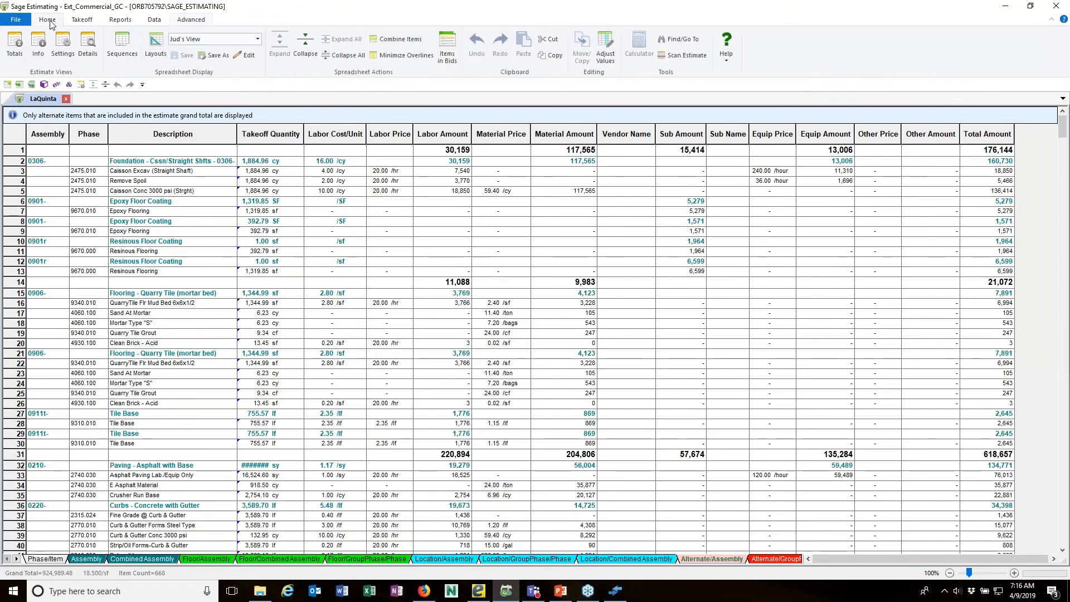
click(259, 40)
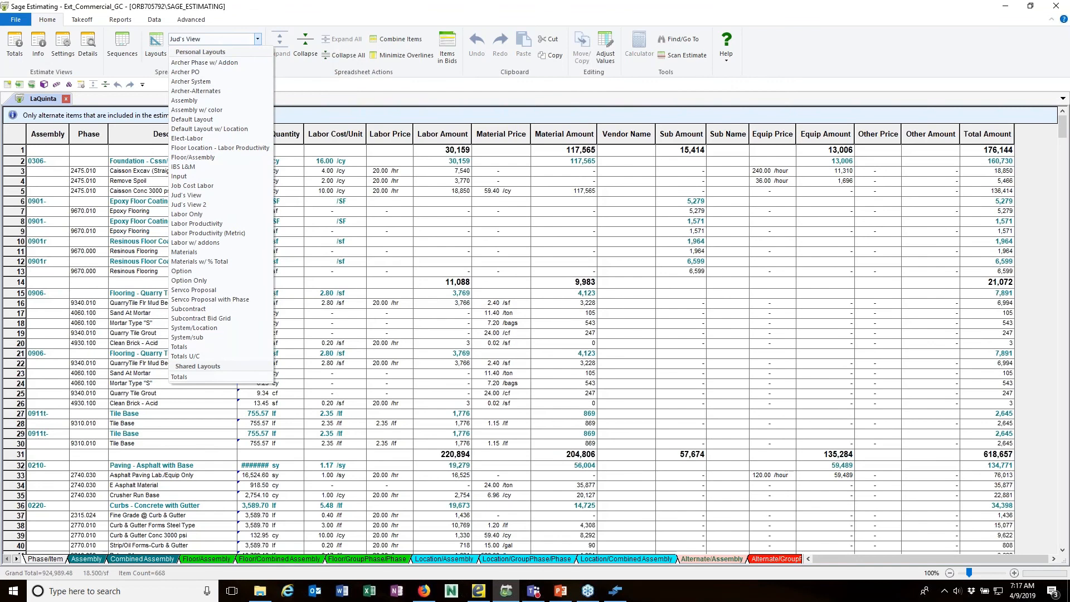
Step: Insert an Alternate (Overline) column before the Assembly column in the spreadsheet
right_click(44, 134)
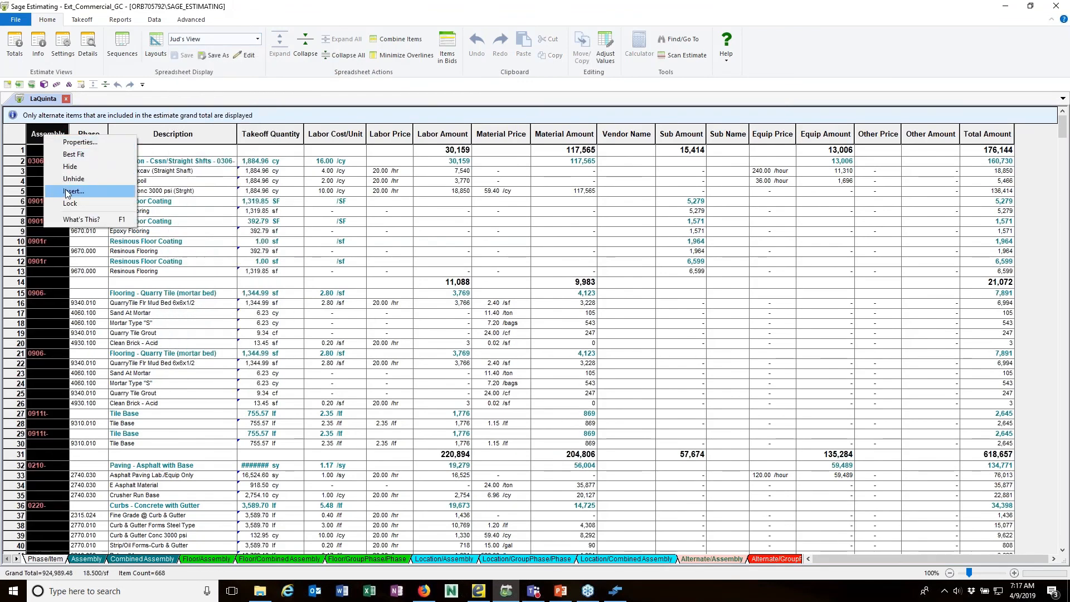
click(66, 191)
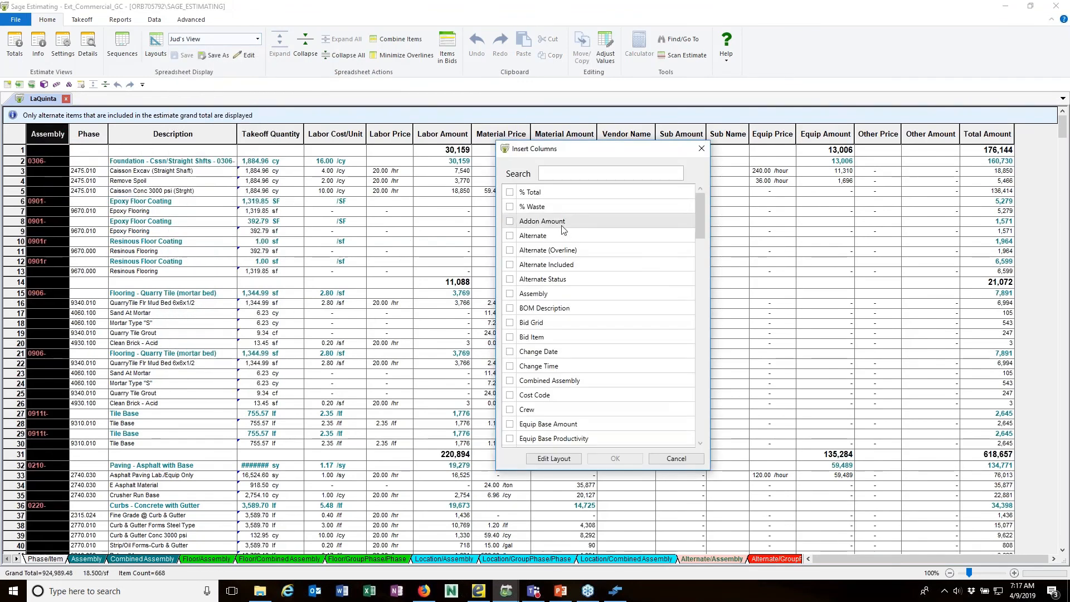
click(510, 251)
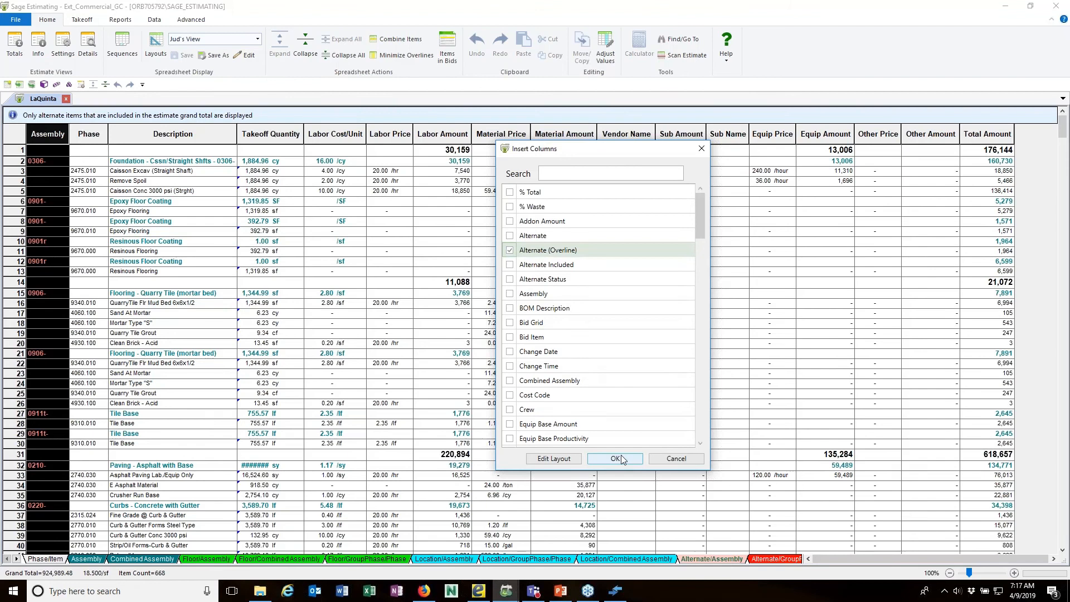
click(620, 455)
click(128, 235)
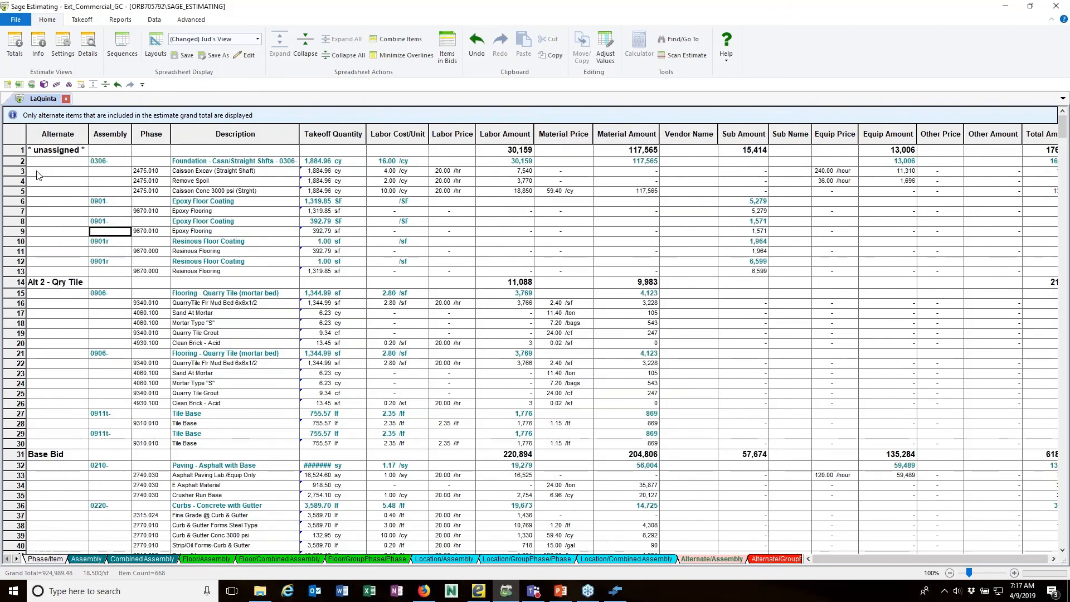
Step: Move all the unassigned assemblies, from the 0306- foundation through the resinous floor coatings, into the Base Bid alternate
click(13, 164)
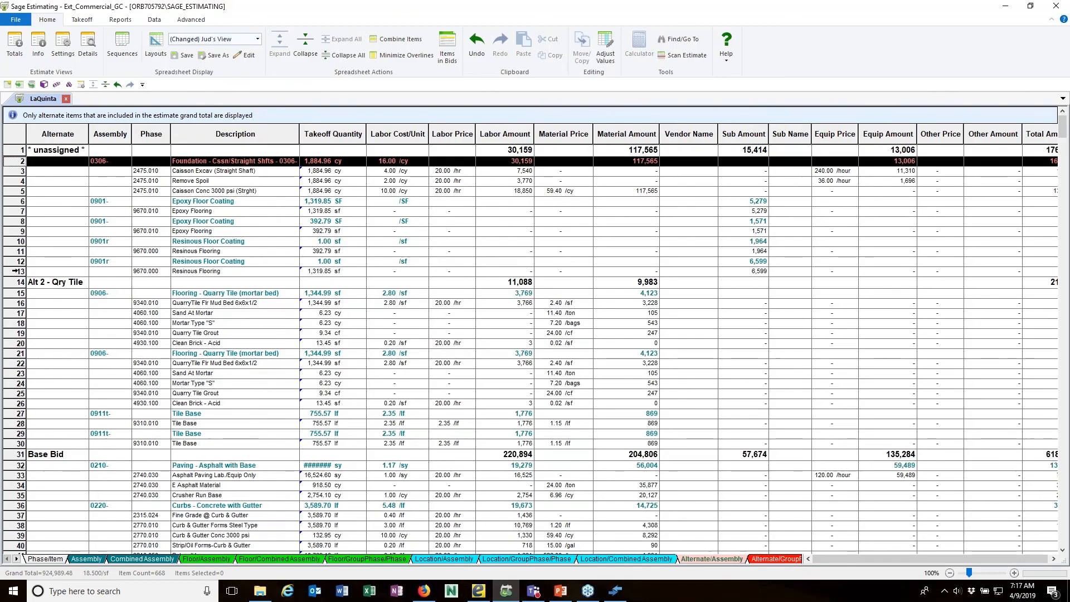
shift+click(15, 271)
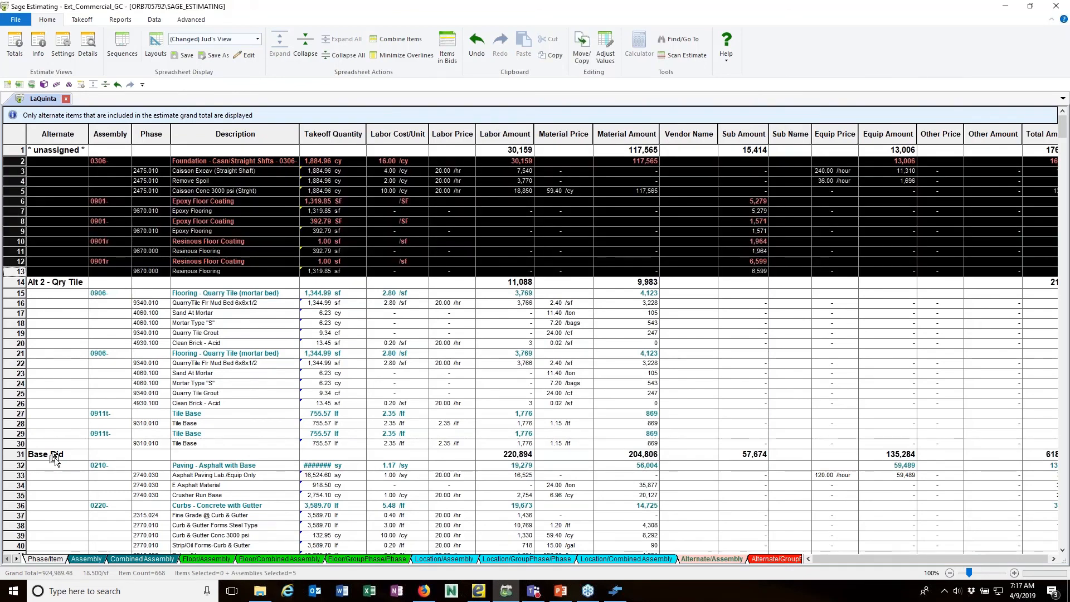
drag(54, 457, 60, 489)
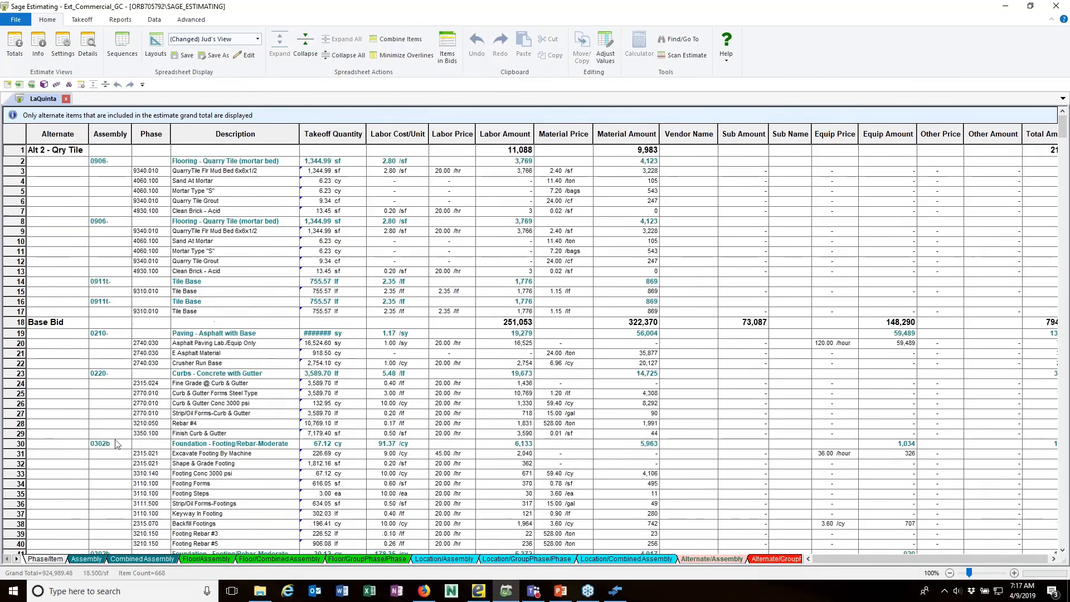
Step: Collapse the spreadsheet to the alternate totals, and expand it again to full item detail
click(305, 45)
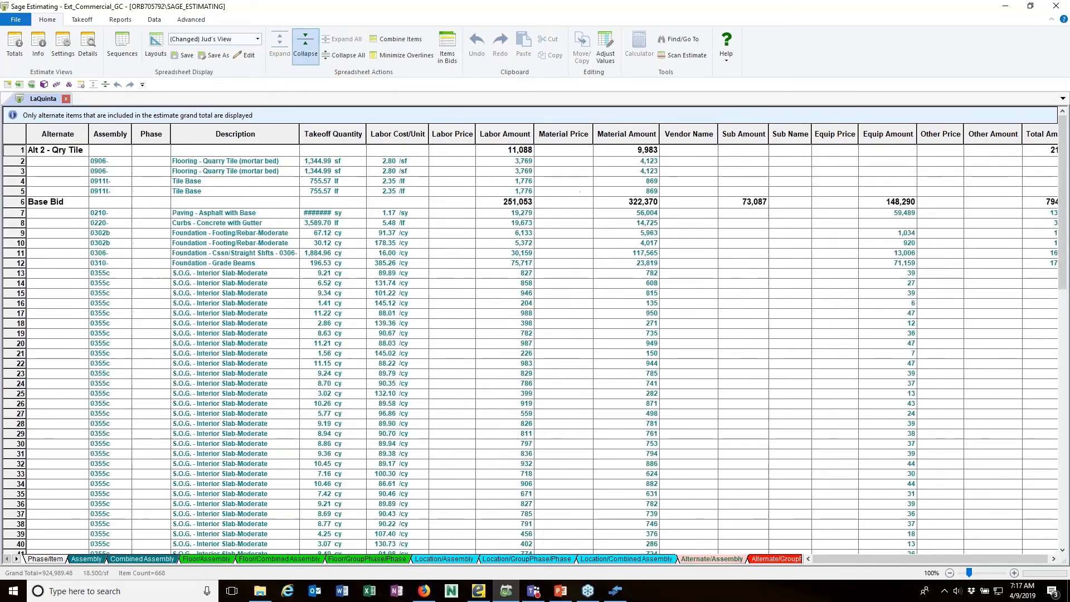
click(304, 45)
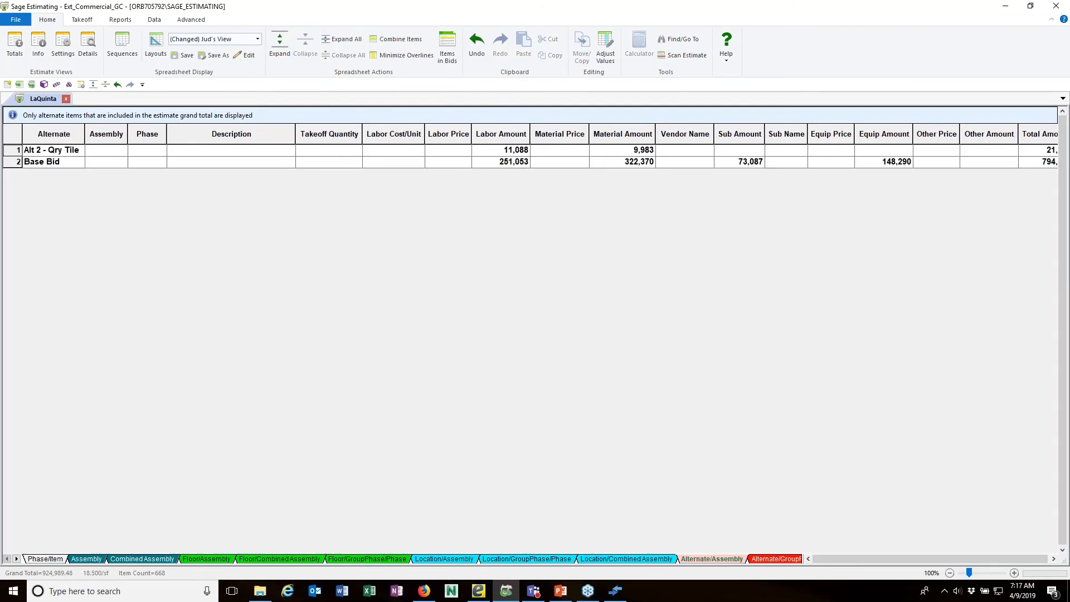
click(280, 46)
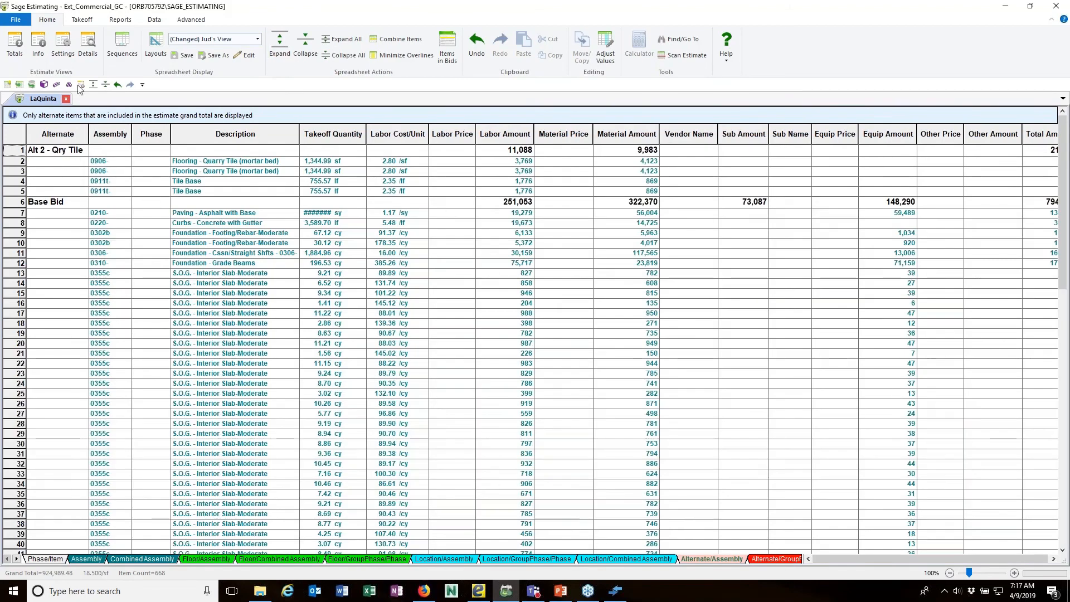
click(281, 37)
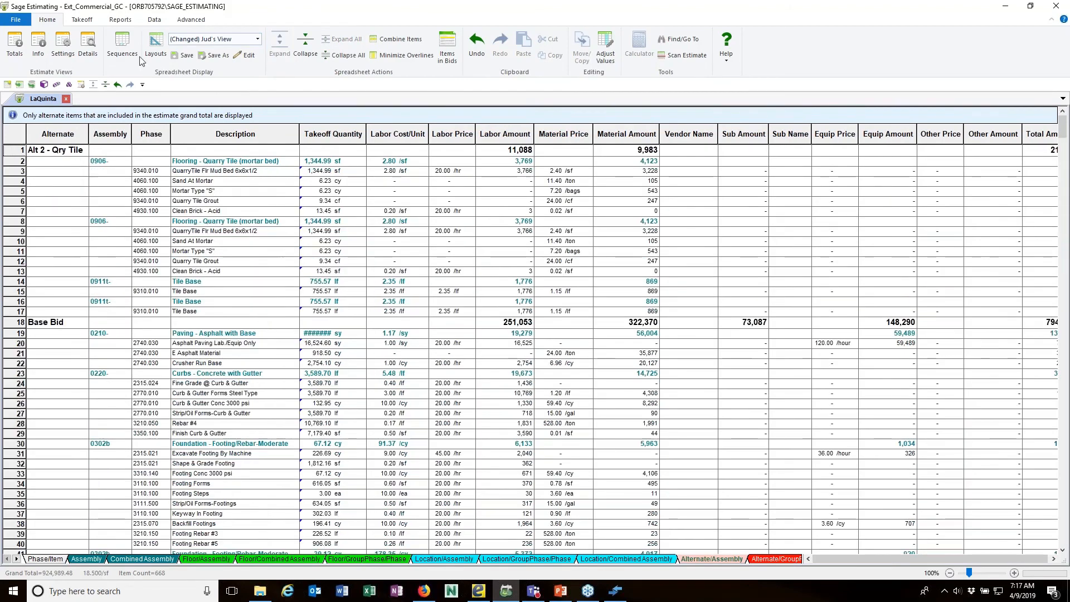
Step: Turn on the display of excluded alternates in the estimate spreadsheet
click(191, 21)
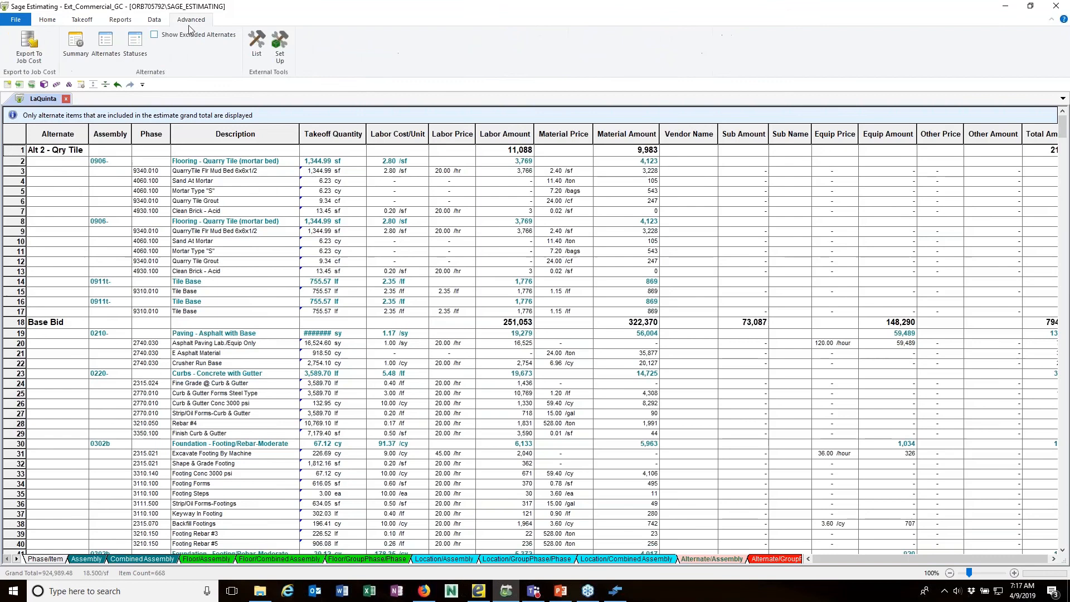
click(154, 35)
scroll(67, 184, up, 4)
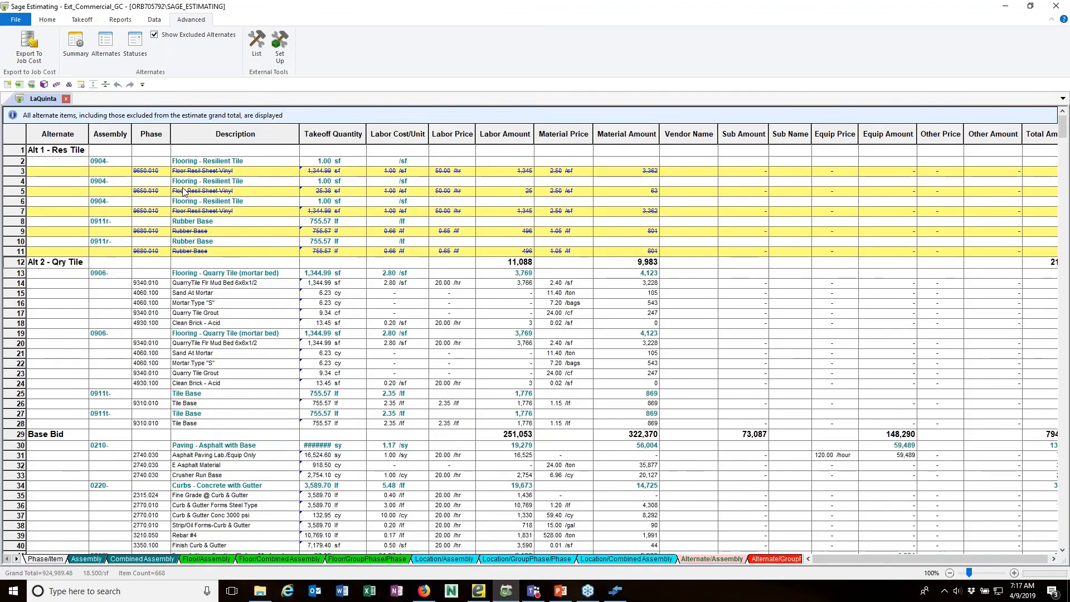
Step: In the alternate summary, set Alt 1 - Res Tile to Included and Alt 2 - Qry Tile to Excluded, and close the summary
click(76, 45)
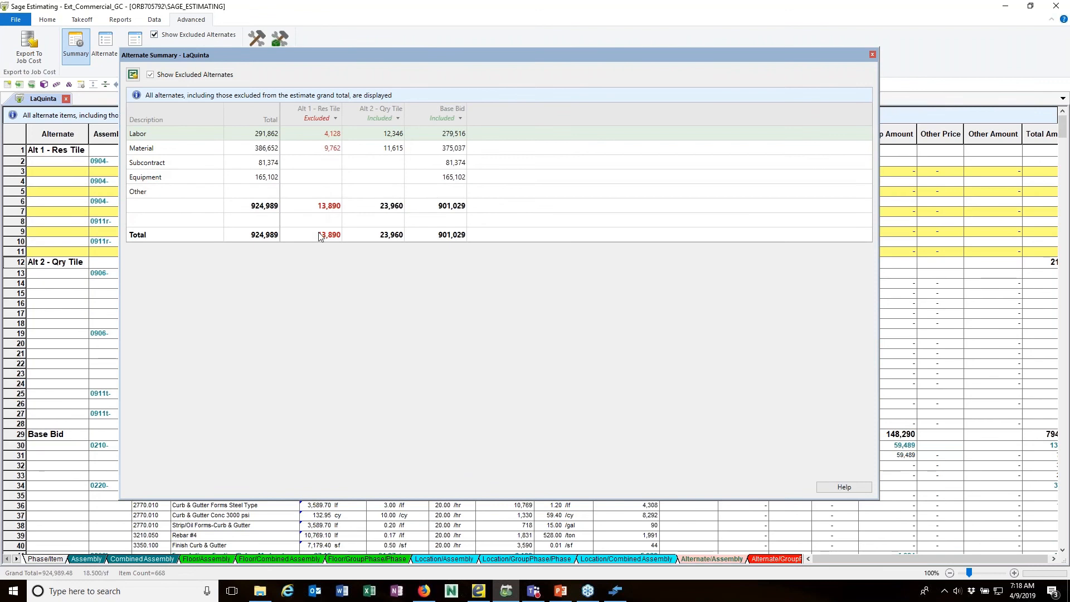
click(337, 119)
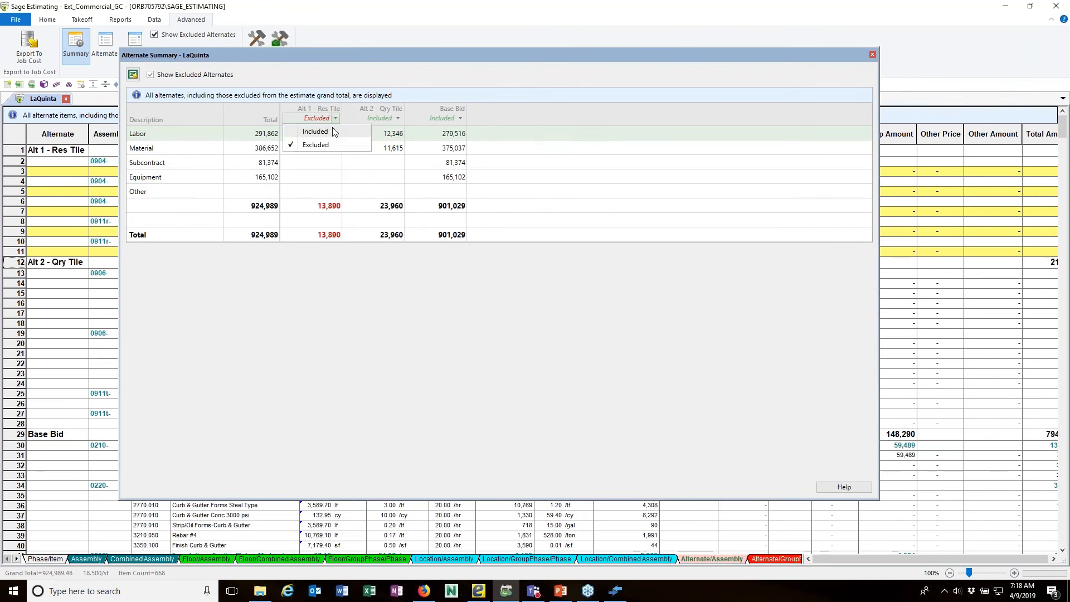
click(329, 129)
click(397, 118)
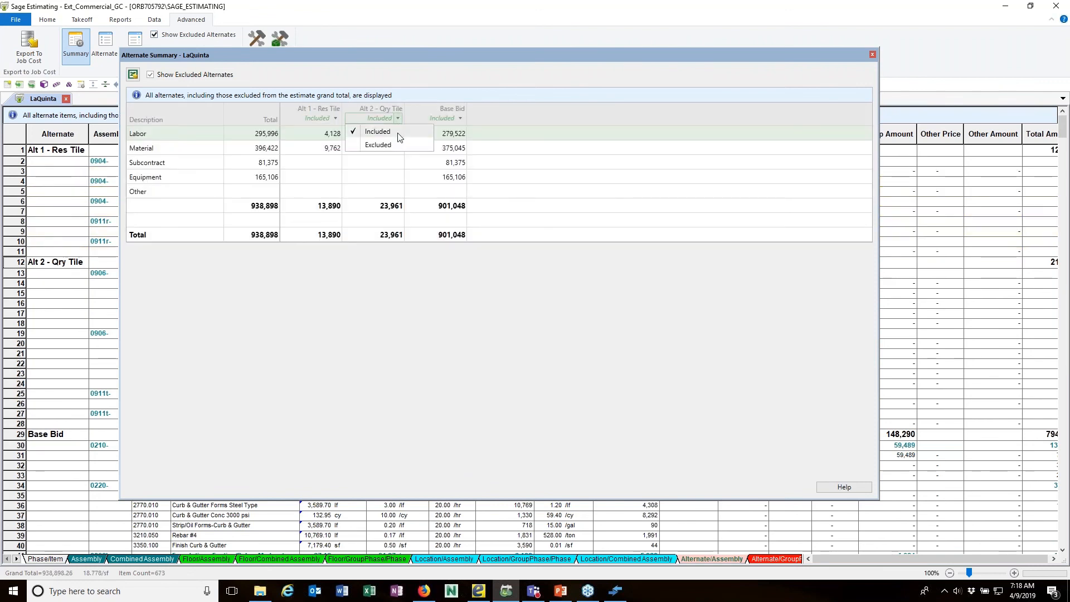
click(356, 144)
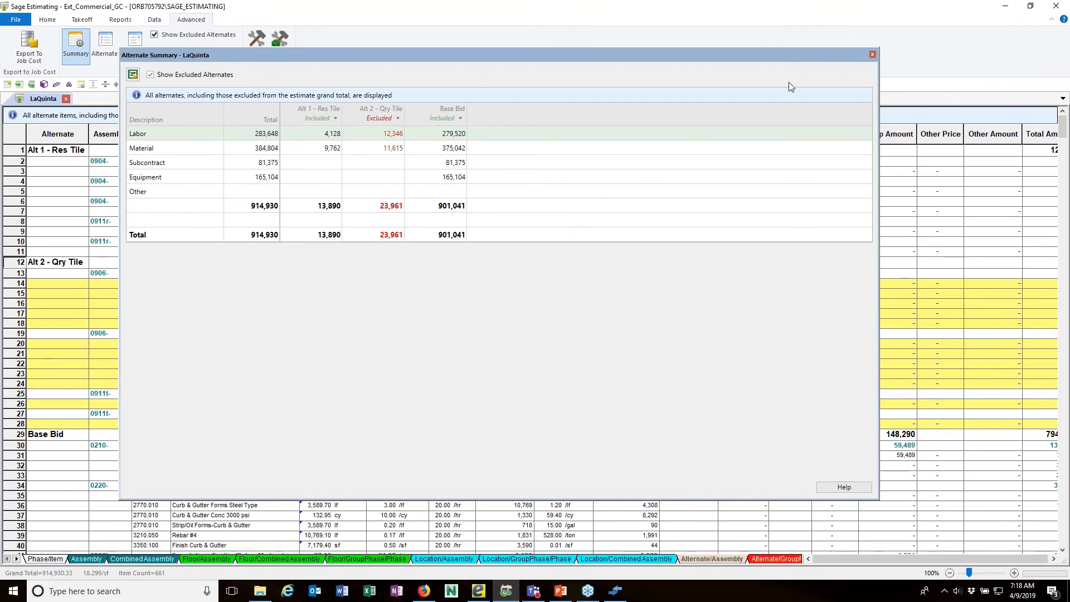
click(873, 55)
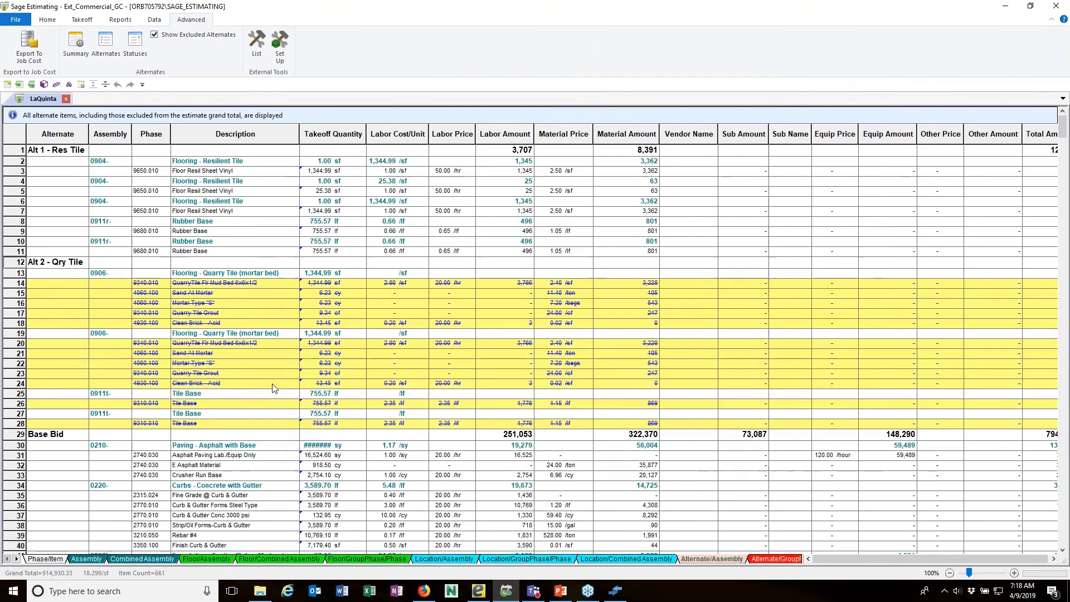
click(44, 23)
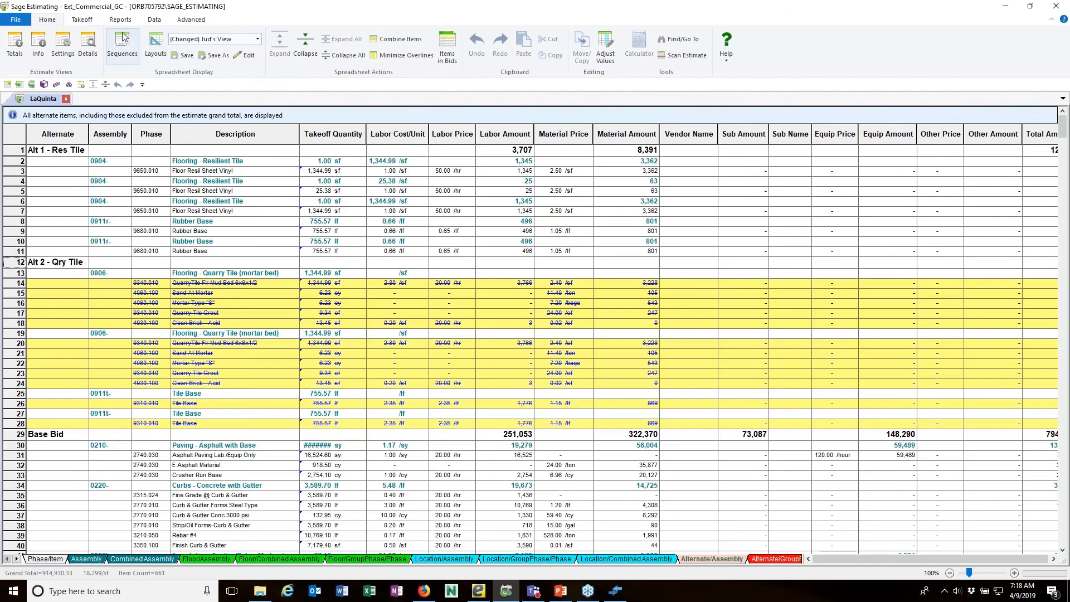
click(83, 21)
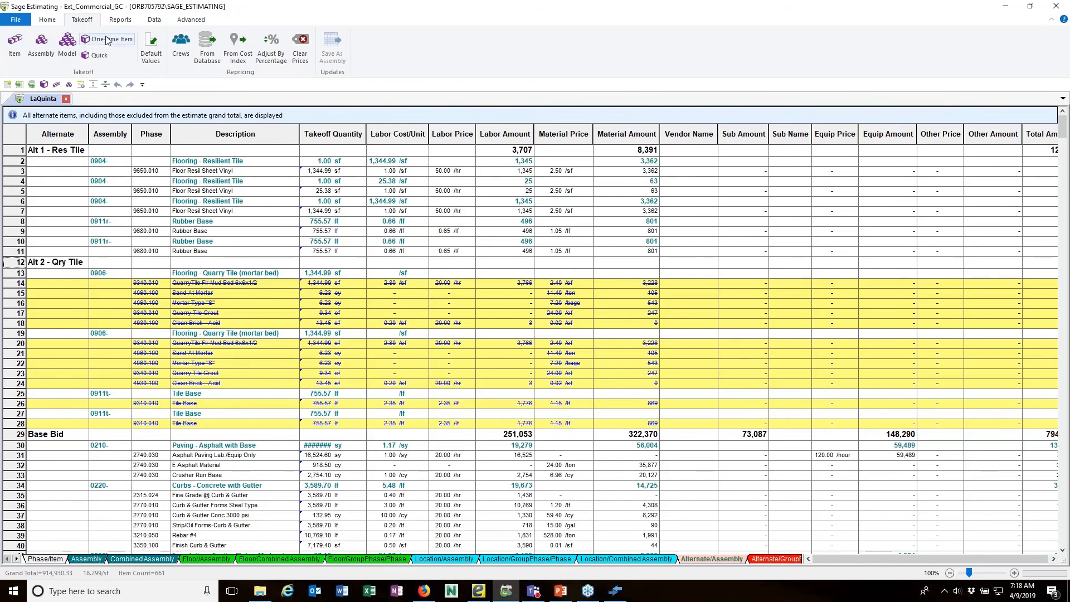
click(119, 20)
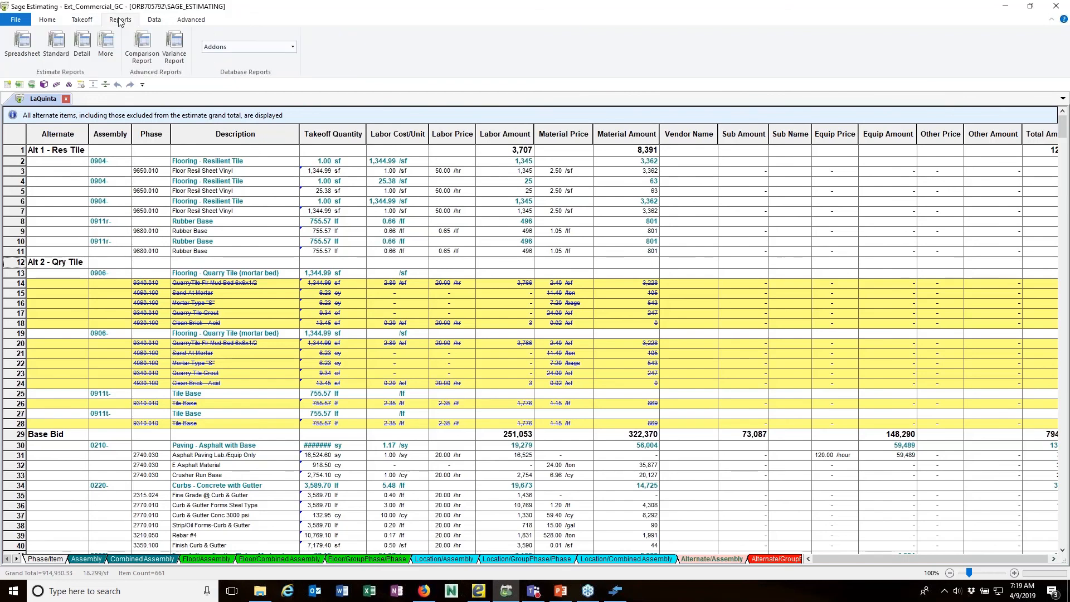
click(155, 20)
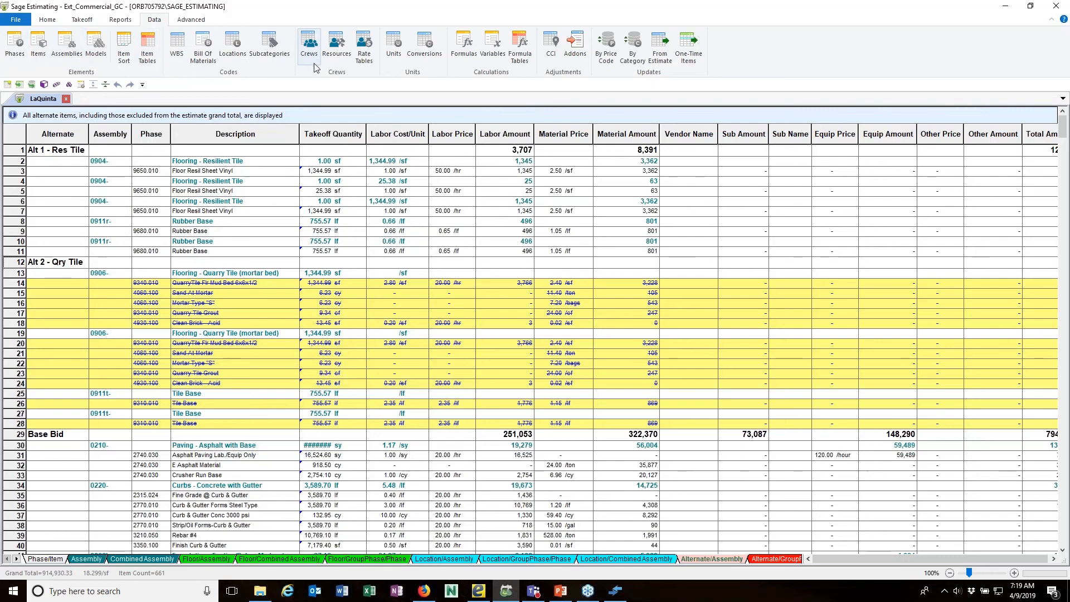
click(192, 20)
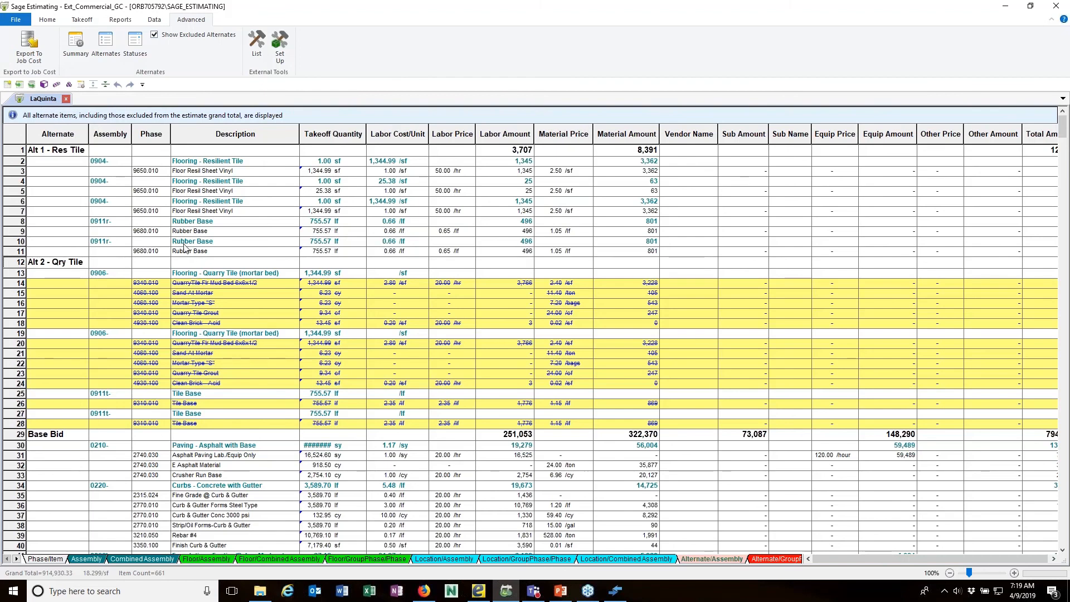
Step: Review the spreadsheet report's options for the LaQuinta estimate and close them without printing
click(120, 19)
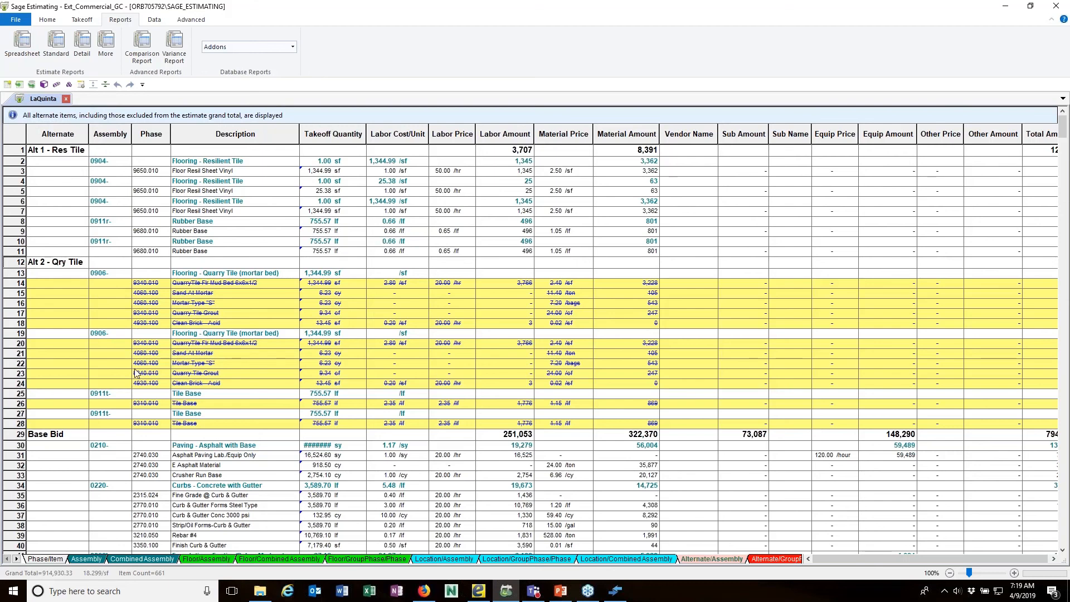
click(23, 43)
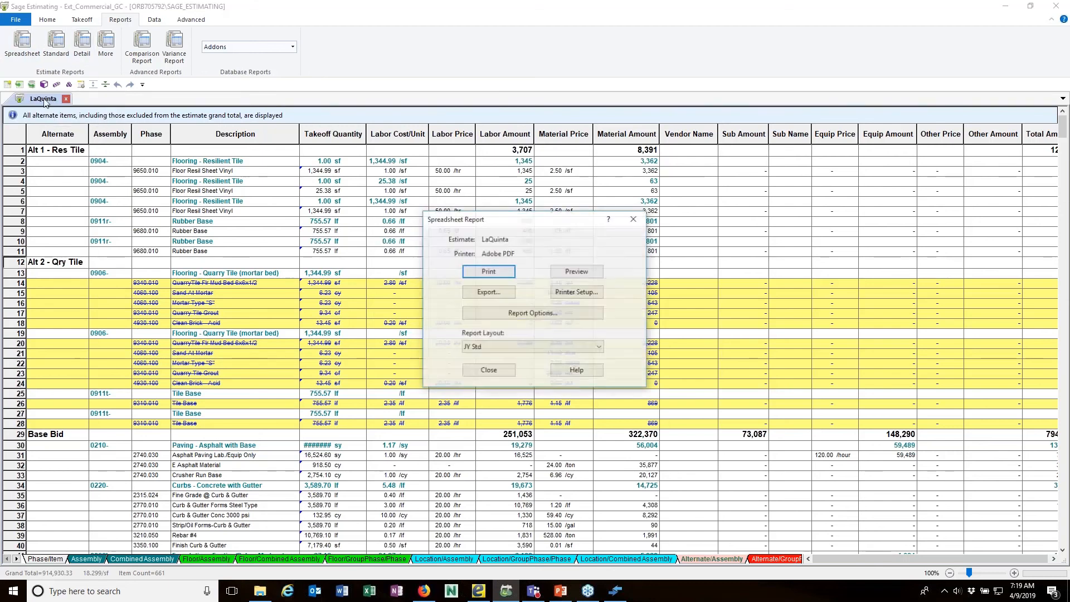
click(543, 312)
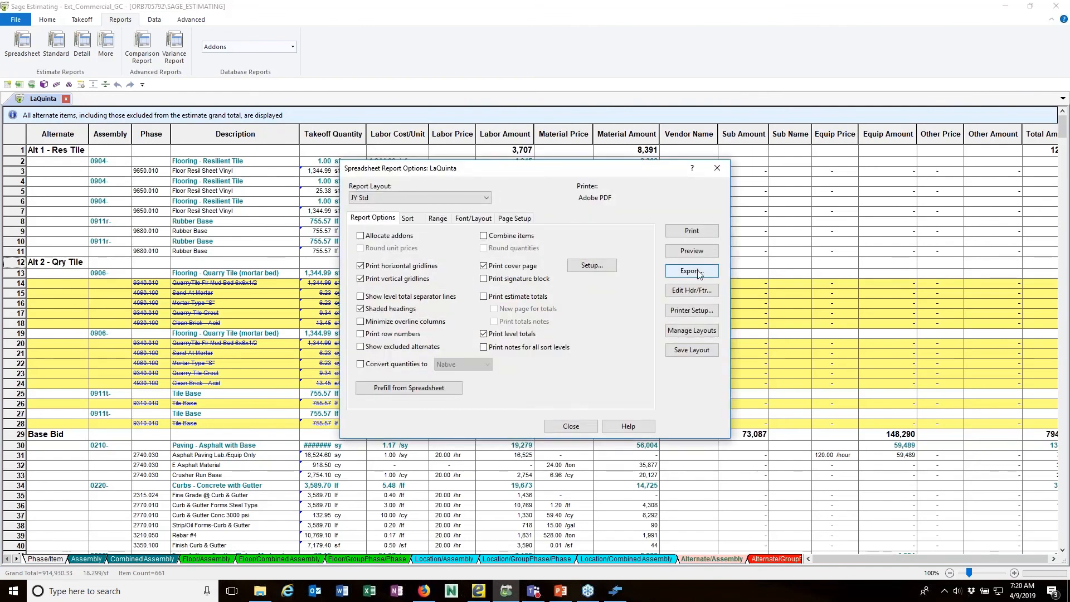
click(570, 426)
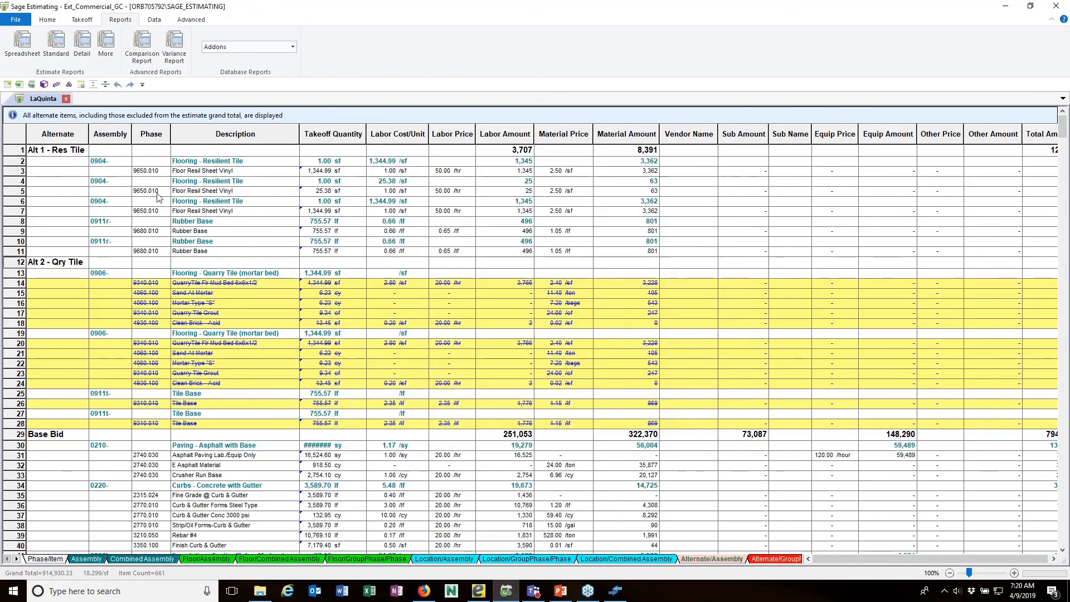
Step: Switch the estimate to the Phase/Item sequence and apply the Input layout
click(46, 559)
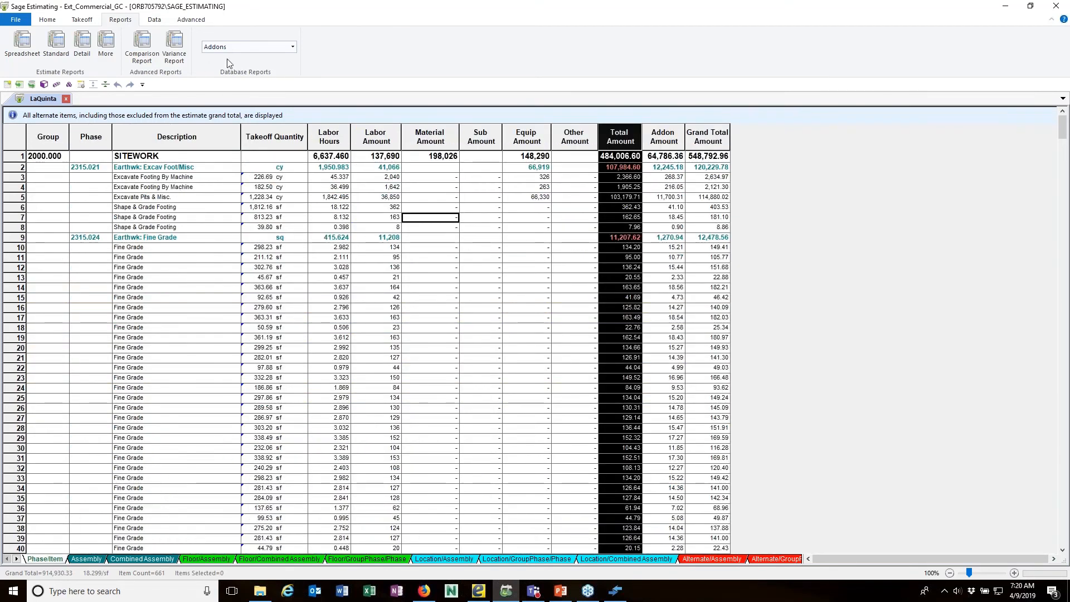
click(47, 20)
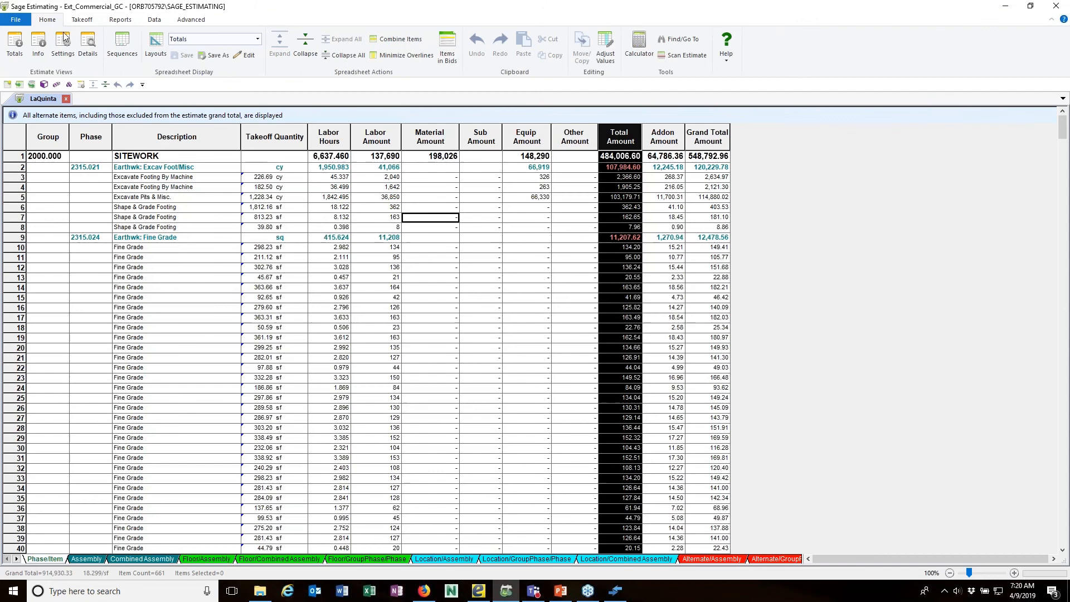
click(257, 39)
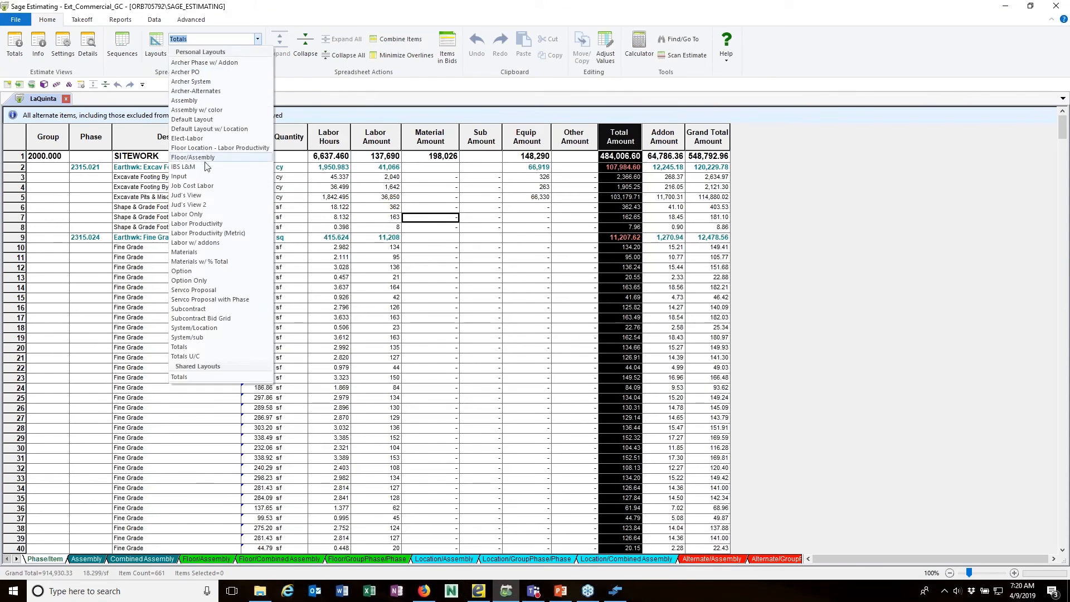
click(268, 267)
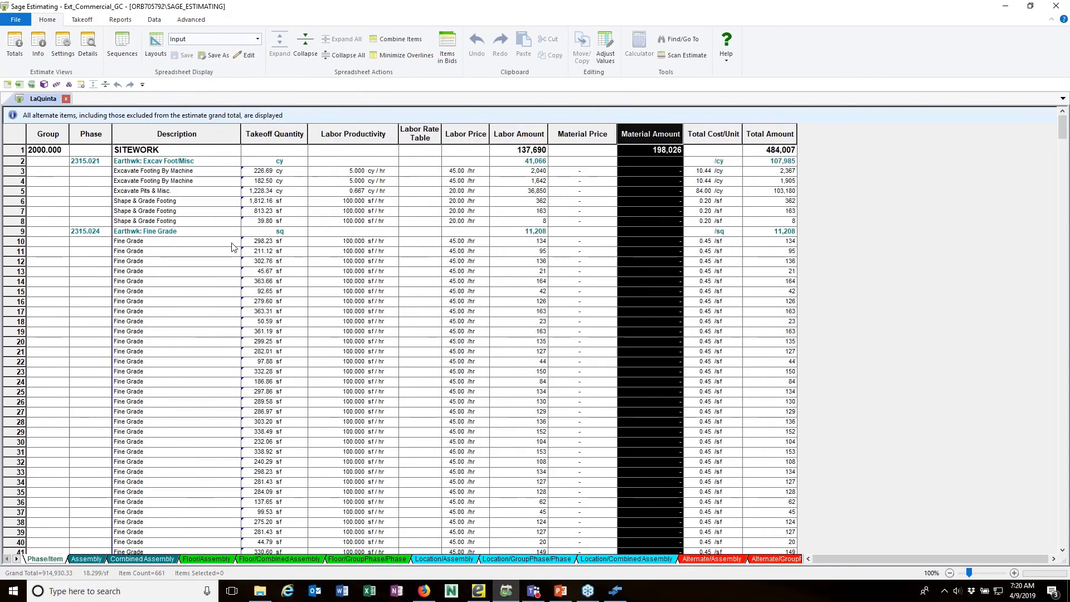
click(492, 282)
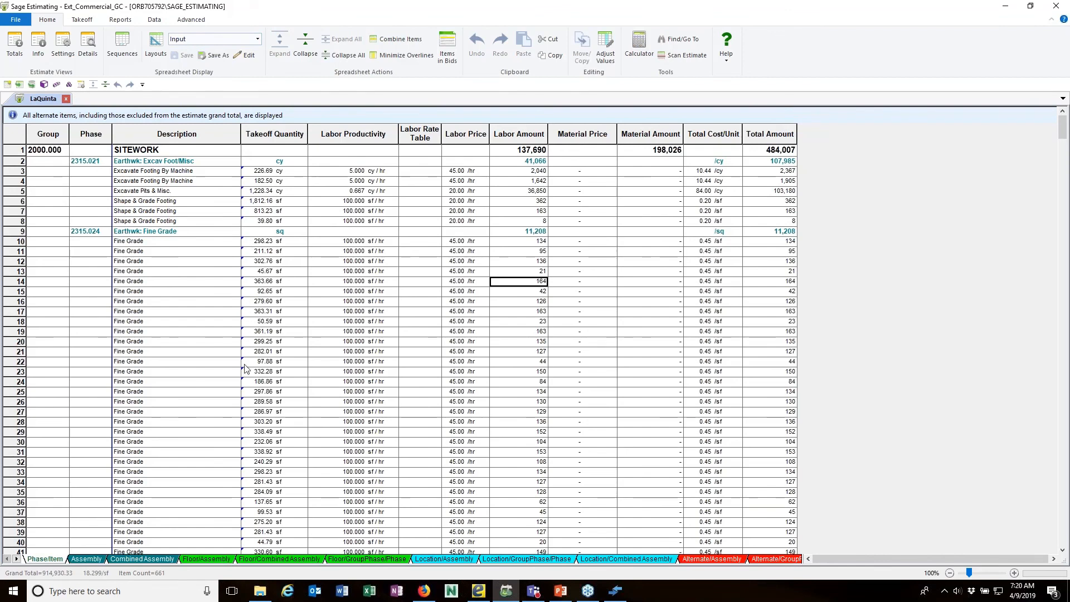
Step: Switch to the Assembly sequence and open the Paving - Asphalt with Base assembly for review
click(86, 559)
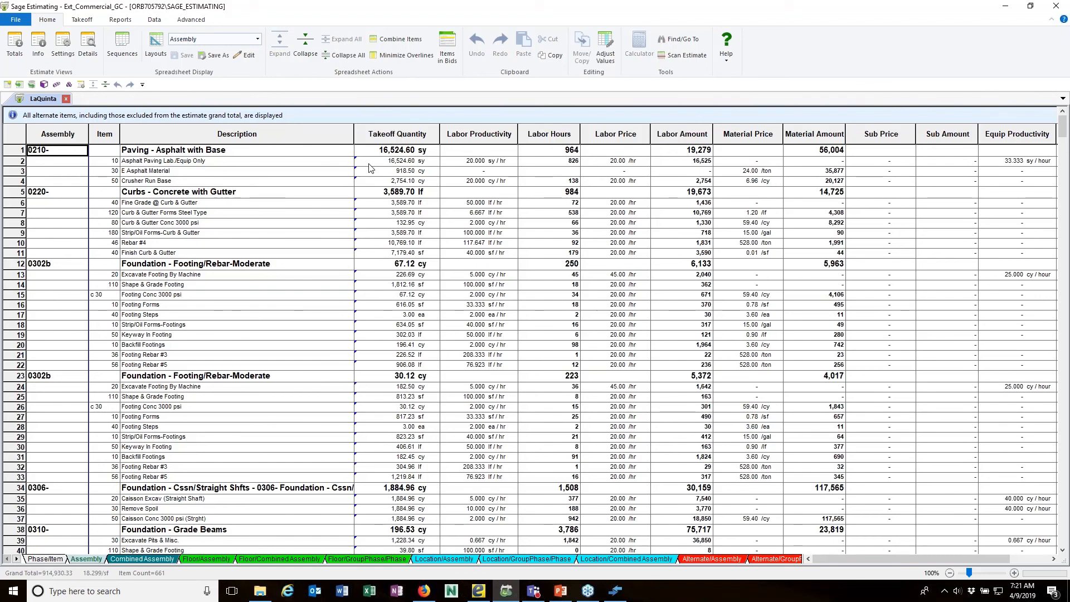
right_click(203, 149)
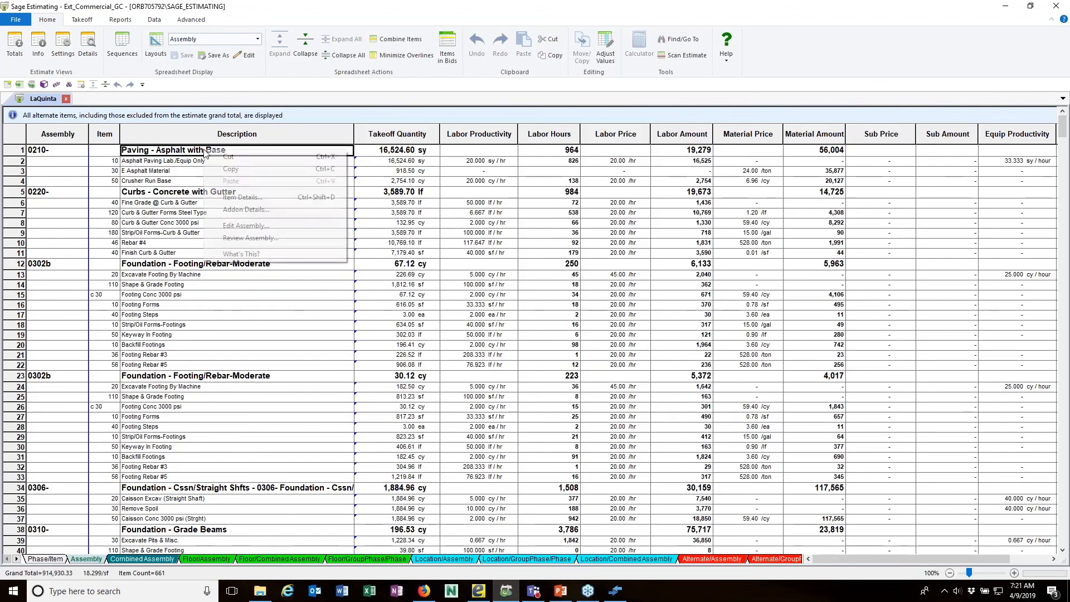
click(243, 239)
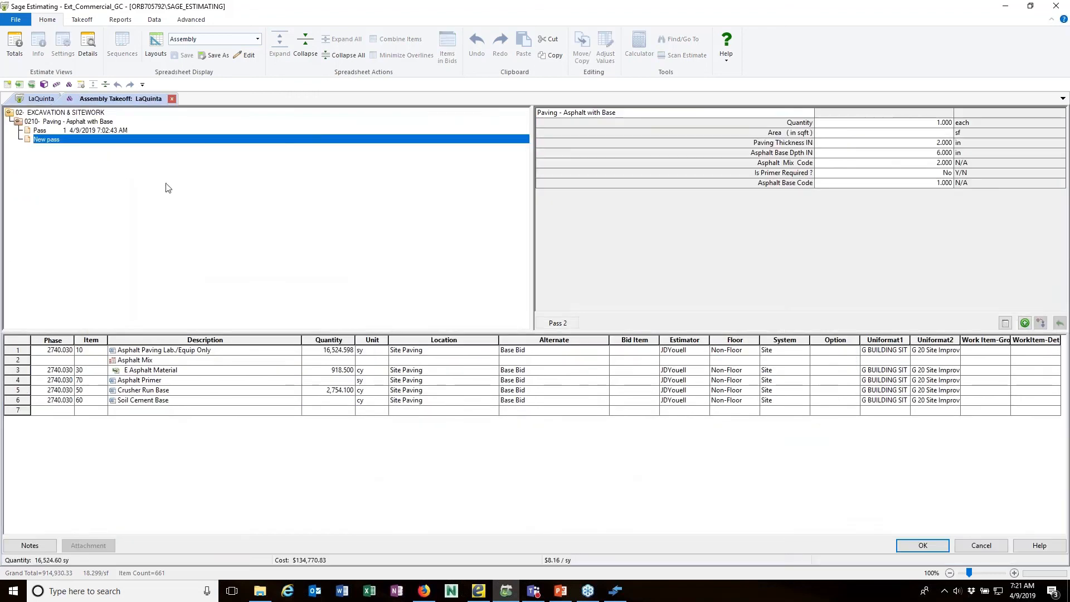
Step: Review the existing pass of the Paving - Asphalt with Base assembly and close the assembly takeoff
click(54, 131)
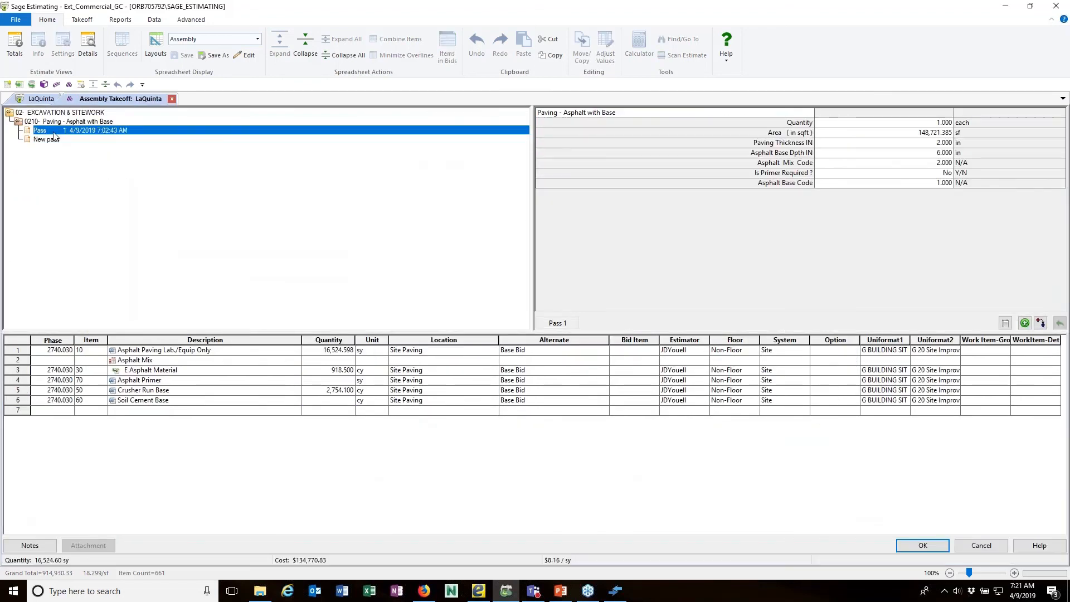
click(172, 99)
click(560, 321)
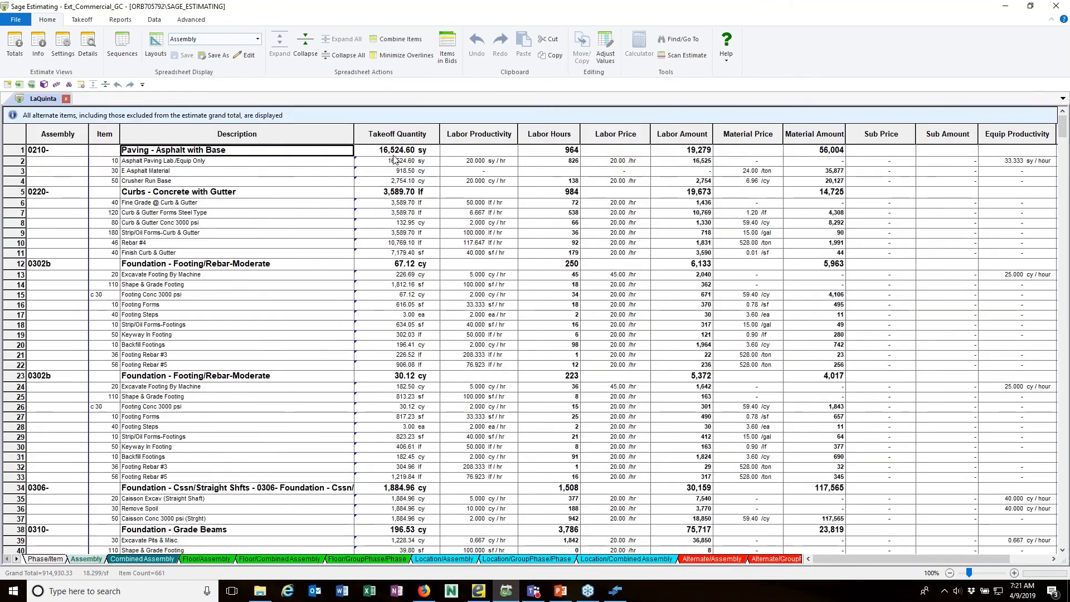
Step: Drill down from the Asphalt Paving Lab./Equip Only takeoff quantity to eTakeoff Bridge, review the paving assignment, and minimize the Bridge window
click(359, 161)
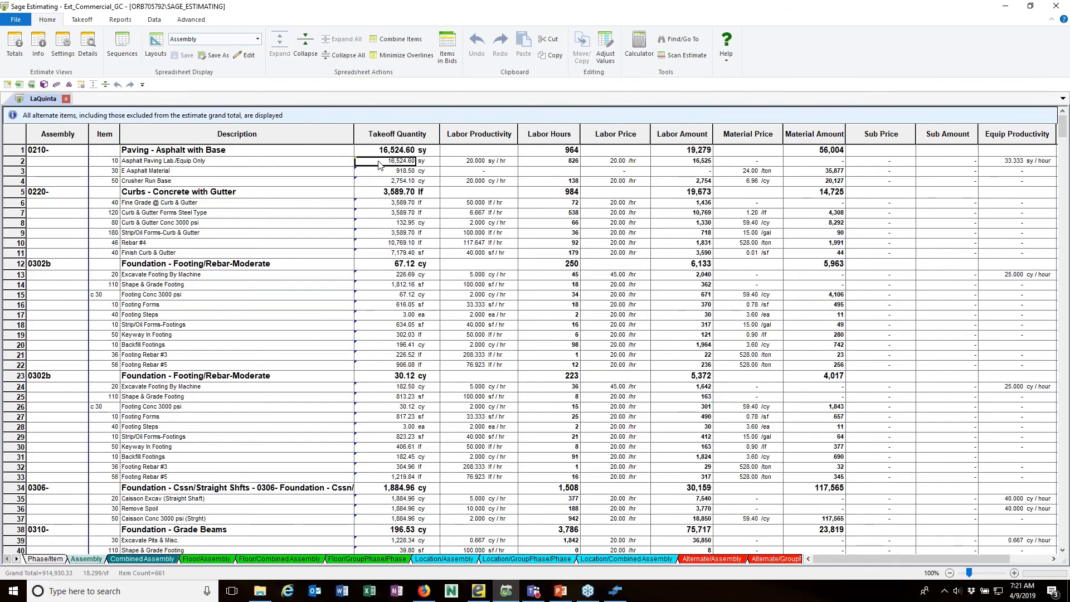
right_click(378, 162)
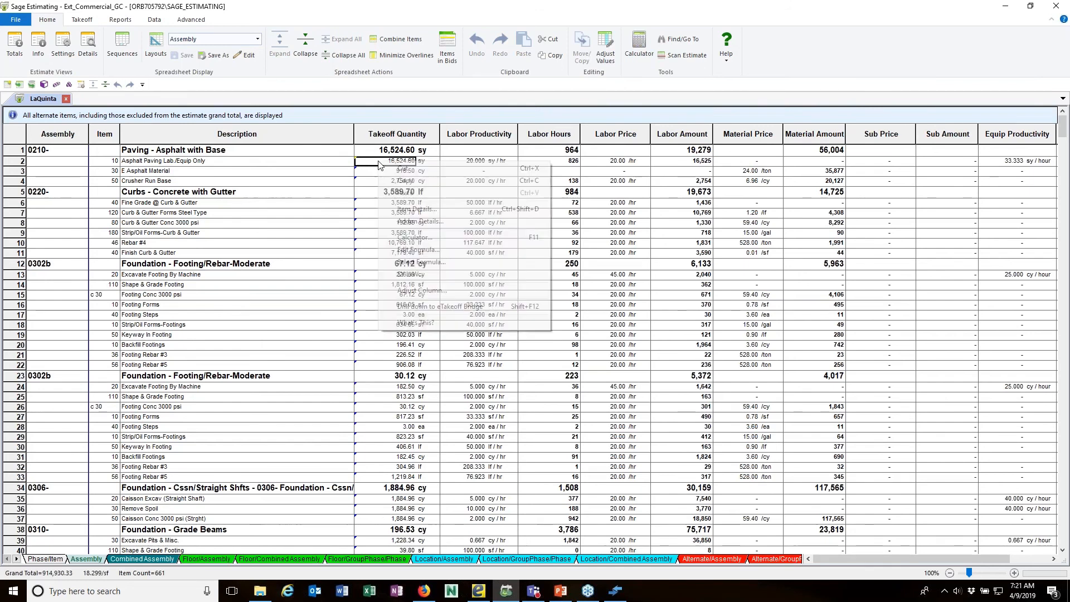
click(404, 307)
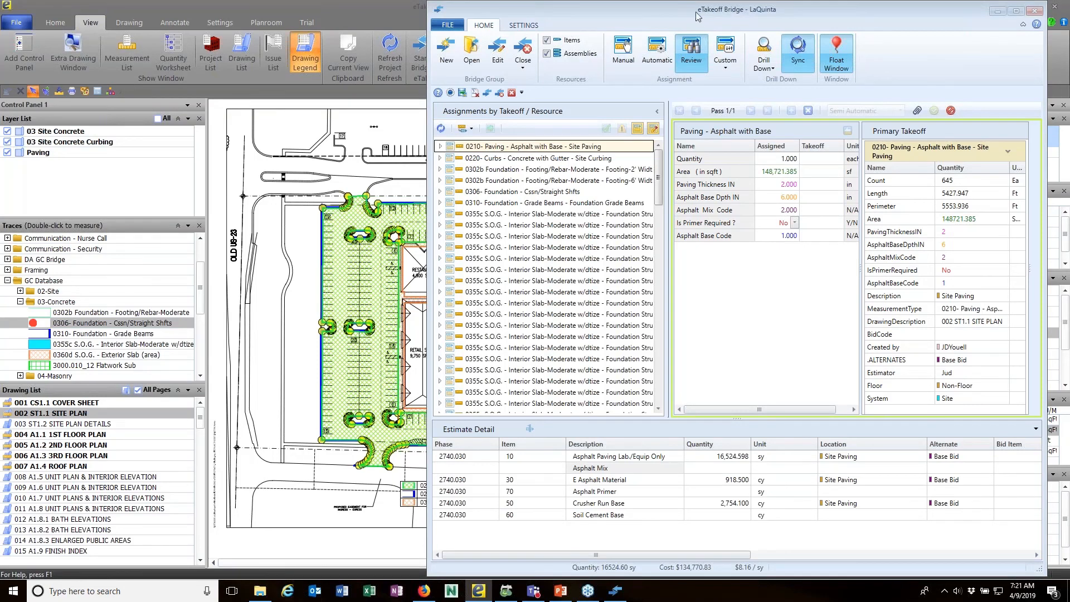
click(726, 16)
drag(726, 16, 675, 23)
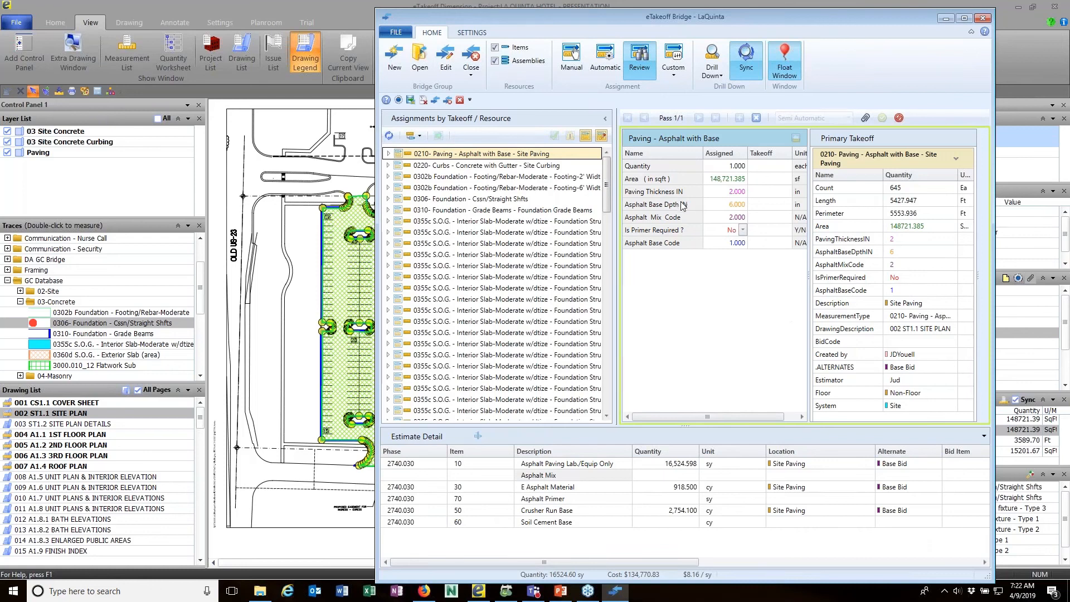
click(741, 228)
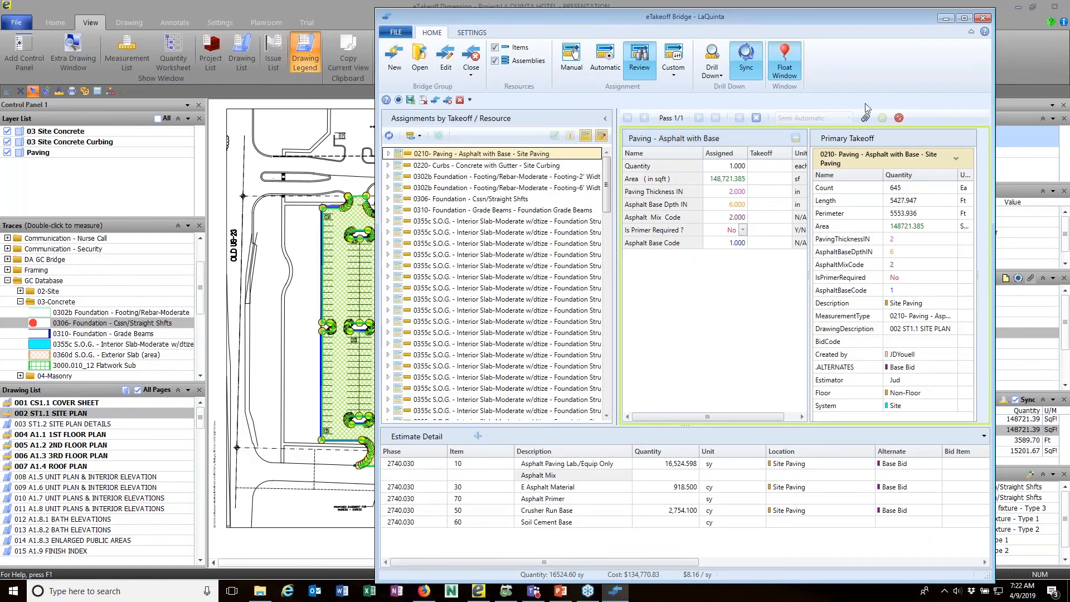
click(946, 20)
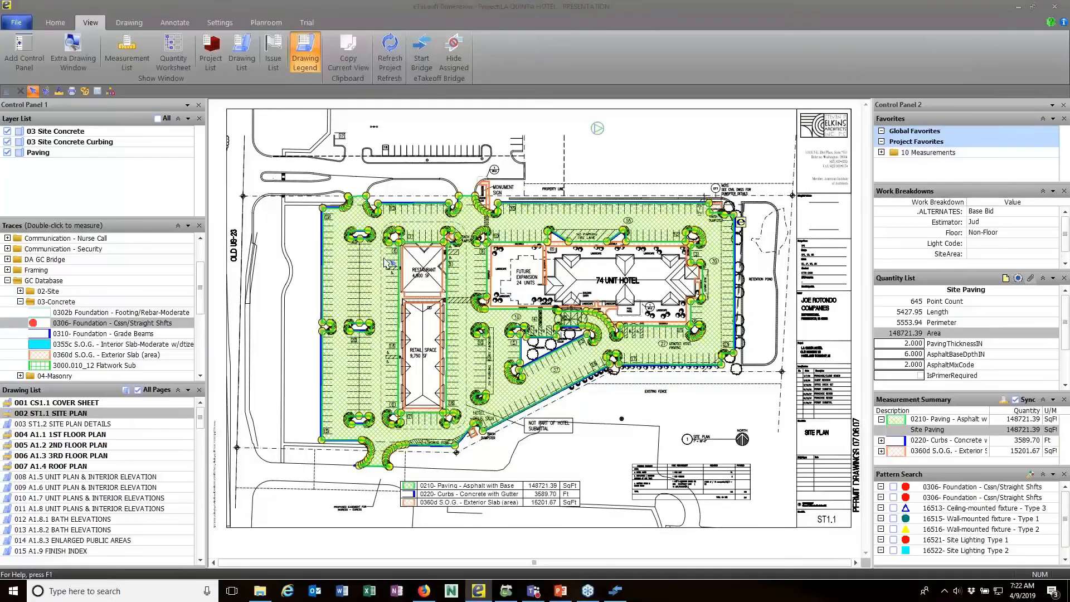
Step: Edit the Site Paving area's points at the monument sign entrance, extending its two outer corners to the far road's curb line
mouse_move(355, 216)
mouse_move(481, 239)
scroll(476, 187, up, 5)
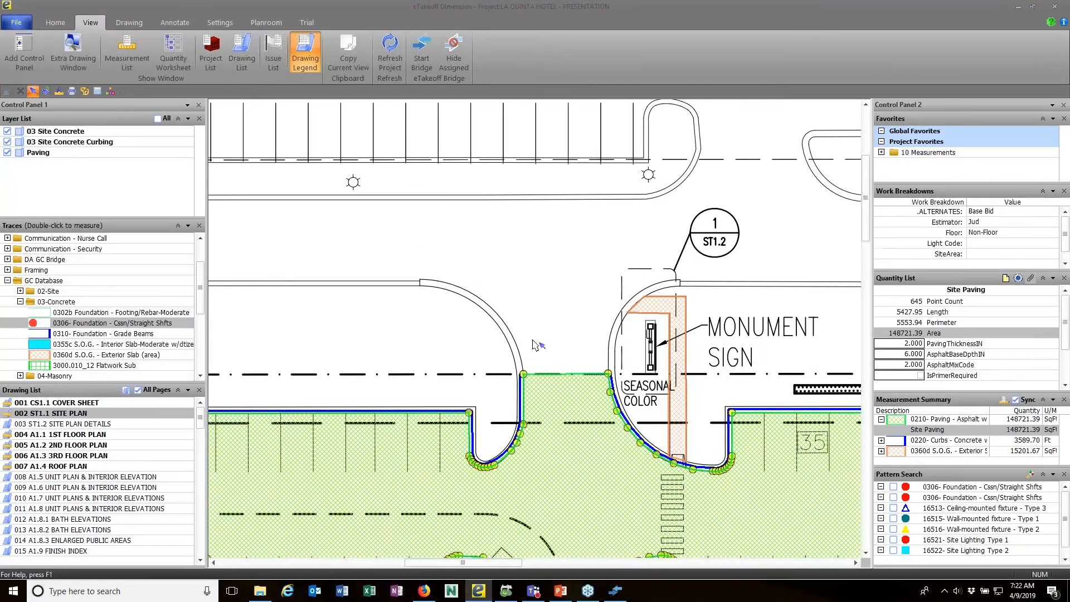
click(556, 338)
click(566, 376)
click(55, 23)
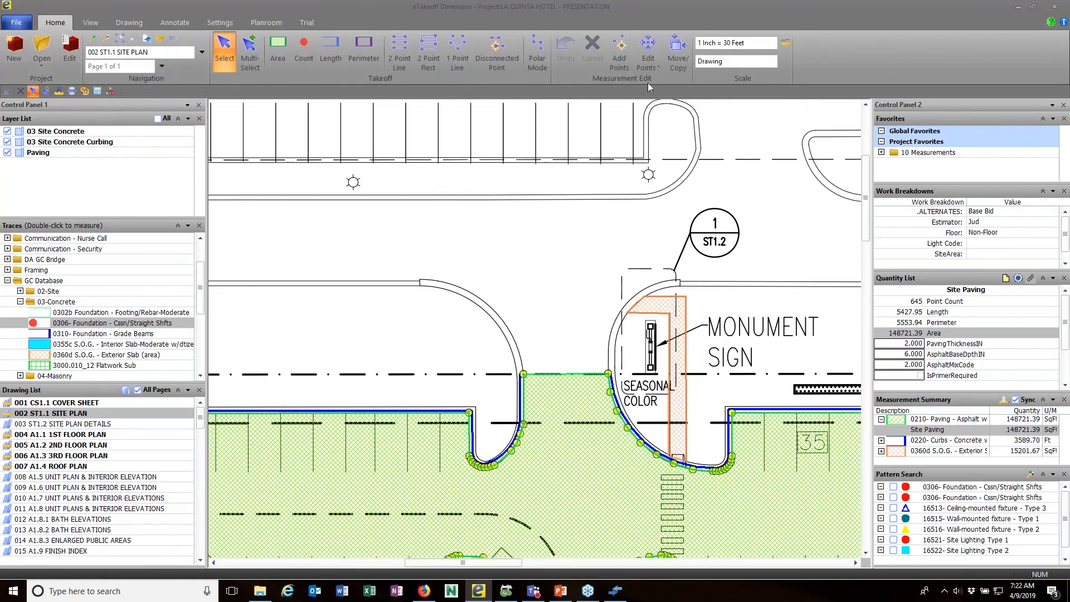
click(658, 68)
click(668, 92)
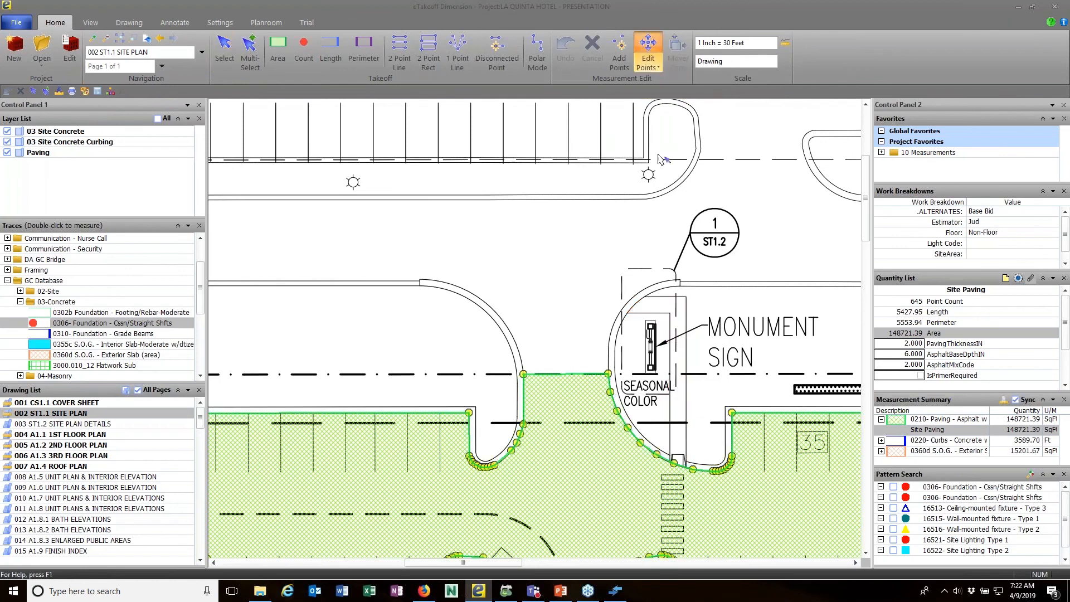
drag(609, 374, 610, 198)
drag(526, 372, 522, 203)
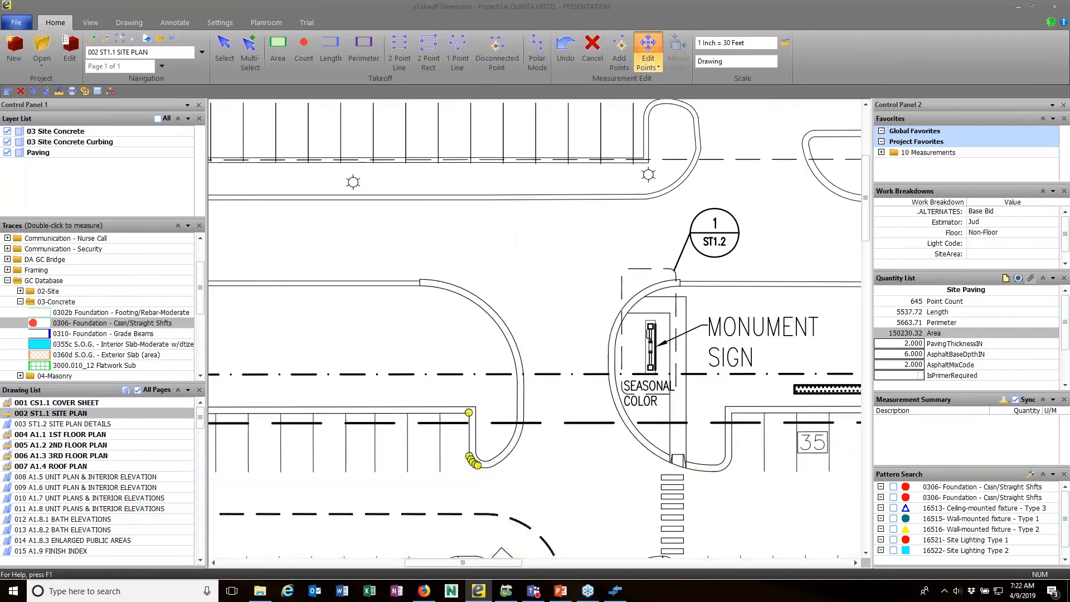
Step: Extend the Site Paving area through the western entrance by moving its two outer corner points to the far road's curb line
middle_drag(327, 251, 812, 295)
drag(509, 417, 519, 243)
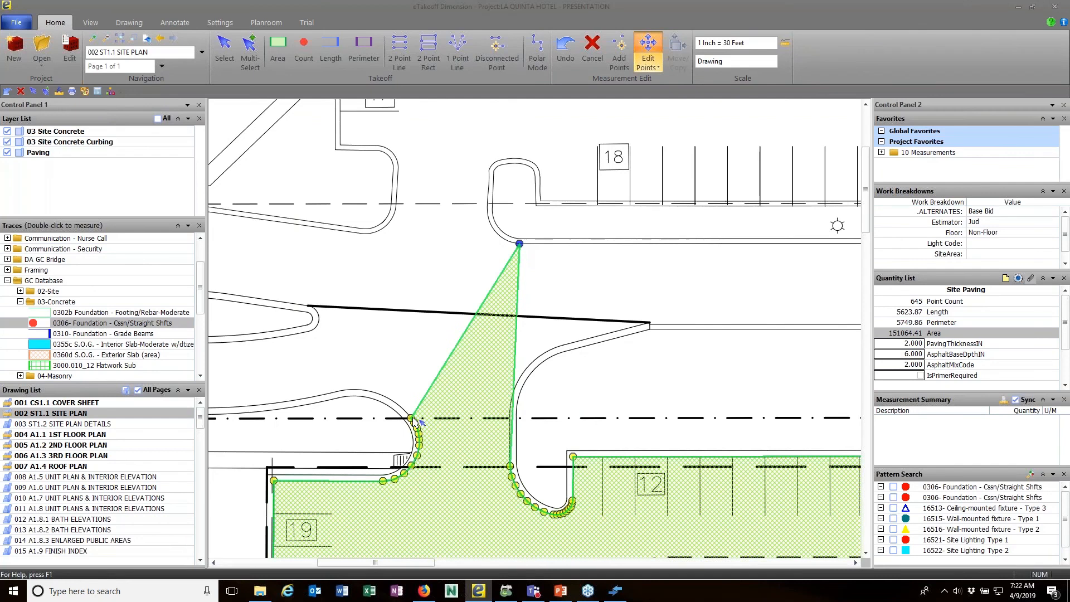
drag(411, 418, 291, 222)
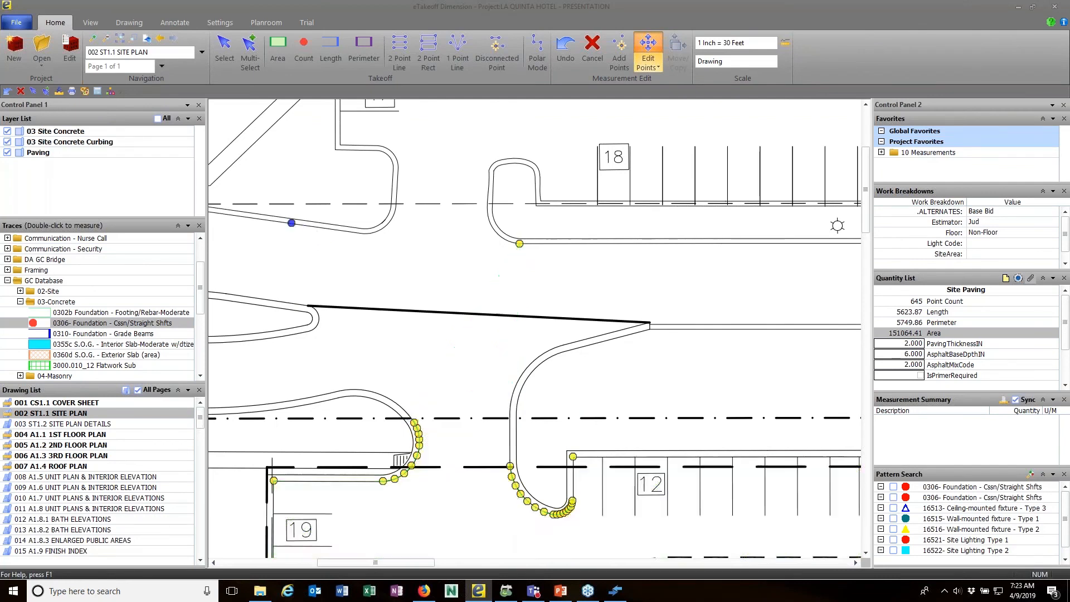
drag(520, 244, 514, 243)
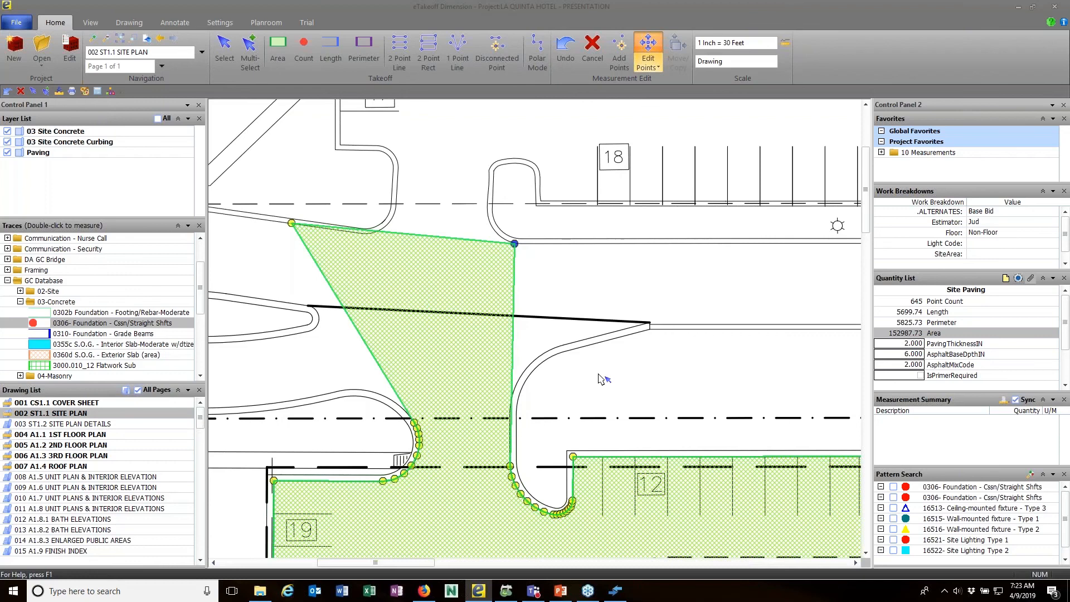
scroll(598, 374, down, 5)
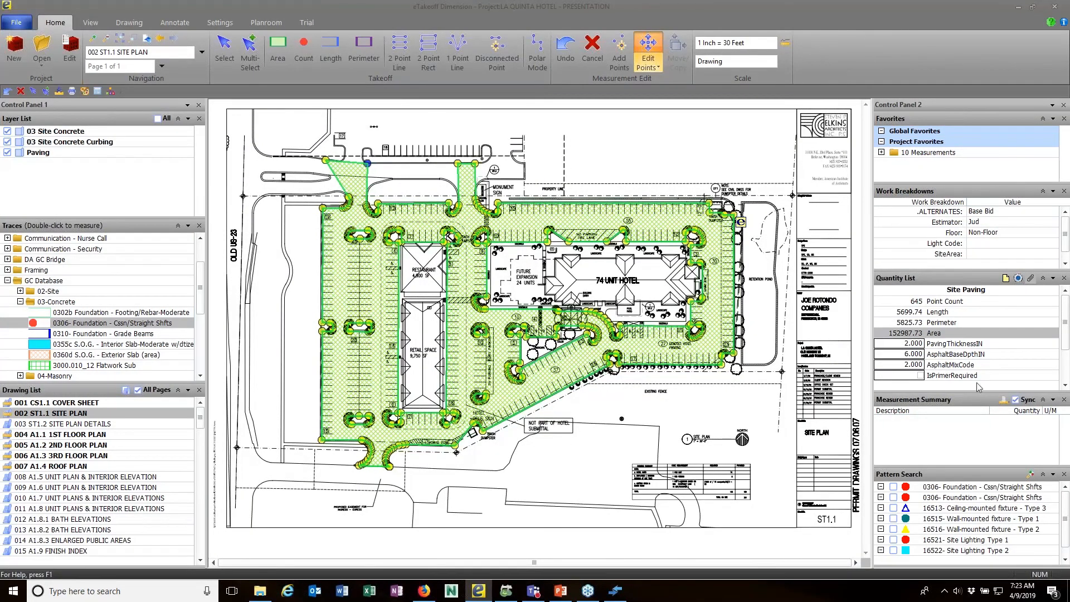
Step: Set the Site Paving measurement's paving thickness to 4 in and asphalt base depth to 8 in, and deselect the measurement
click(914, 344)
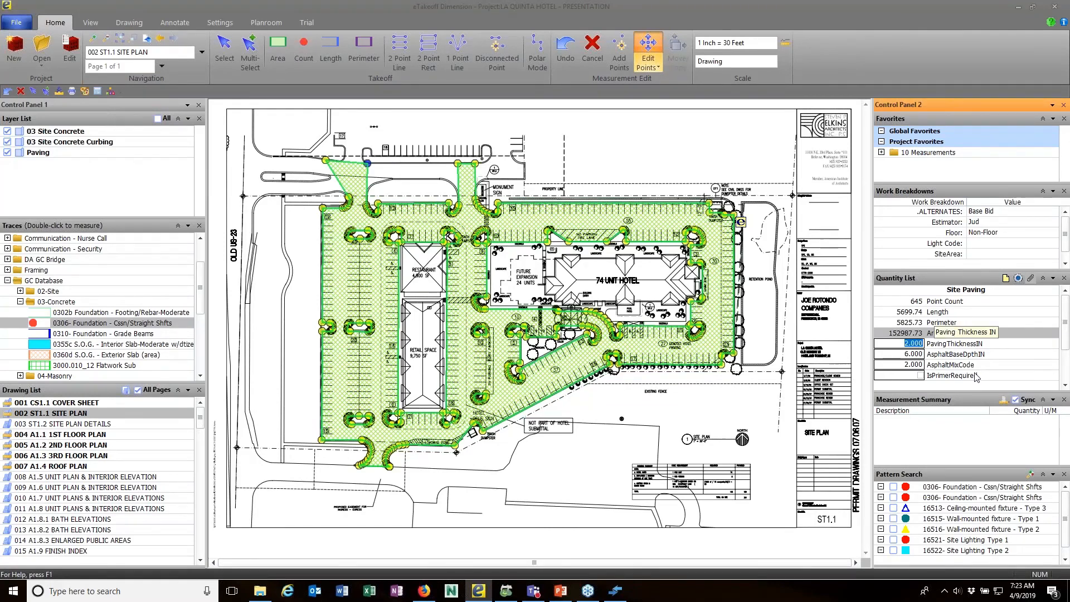
text(4)
key(Tab)
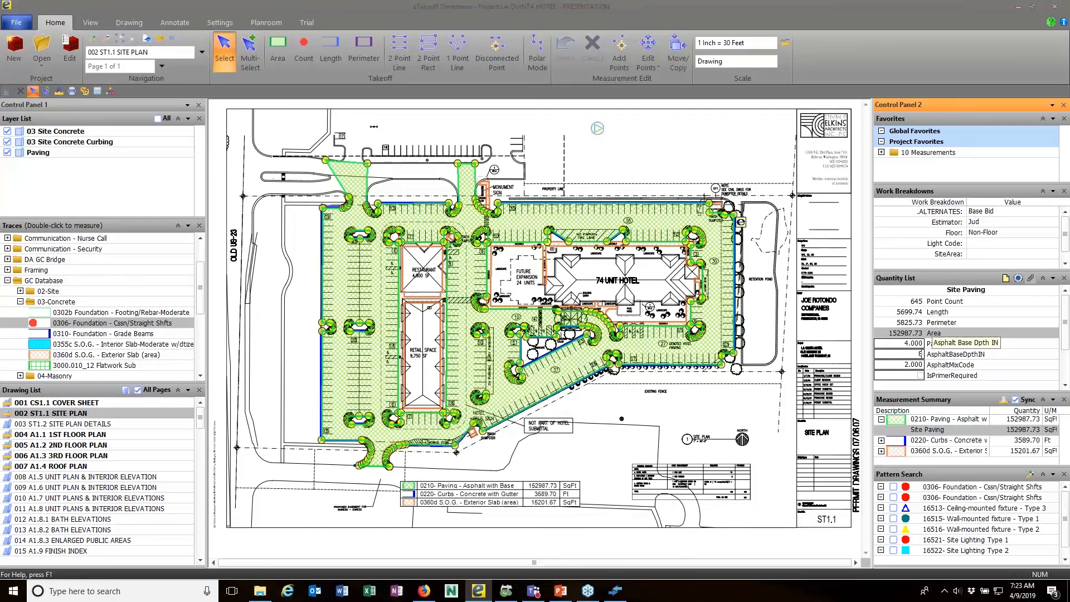
key(Tab)
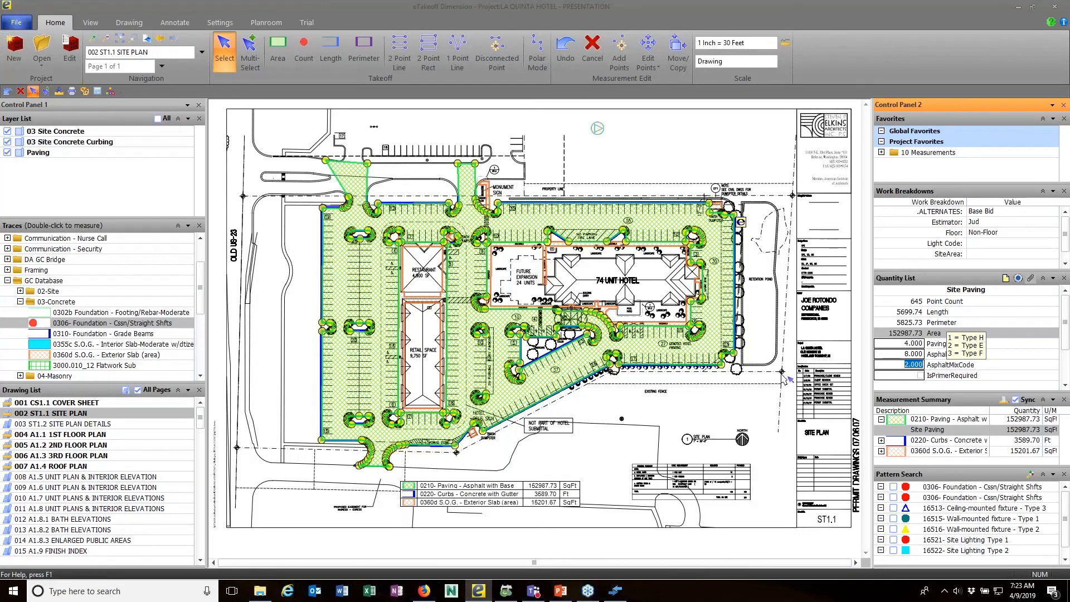
click(678, 165)
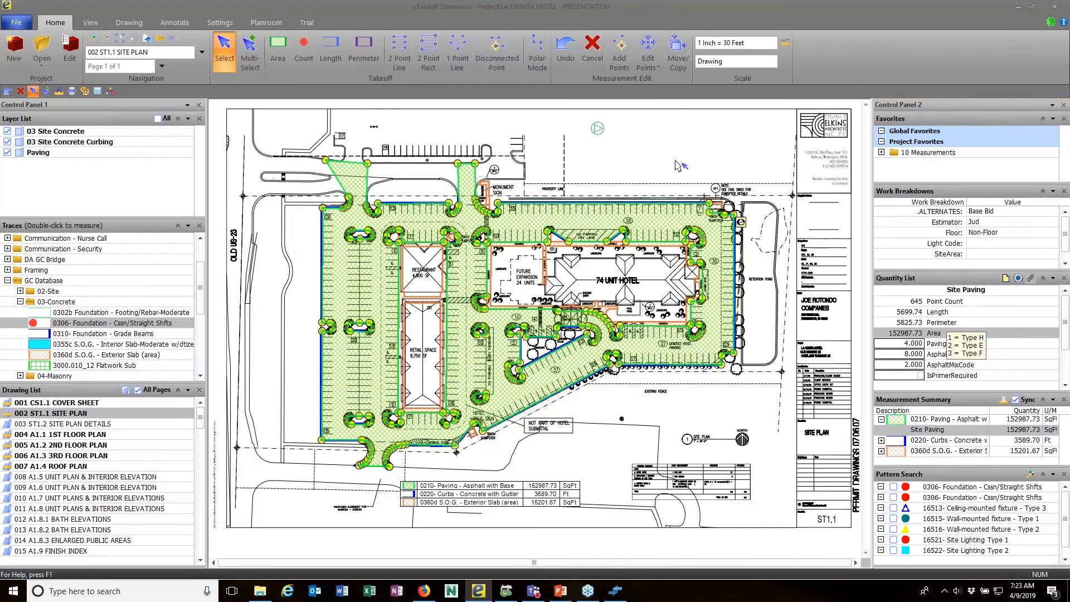
click(677, 165)
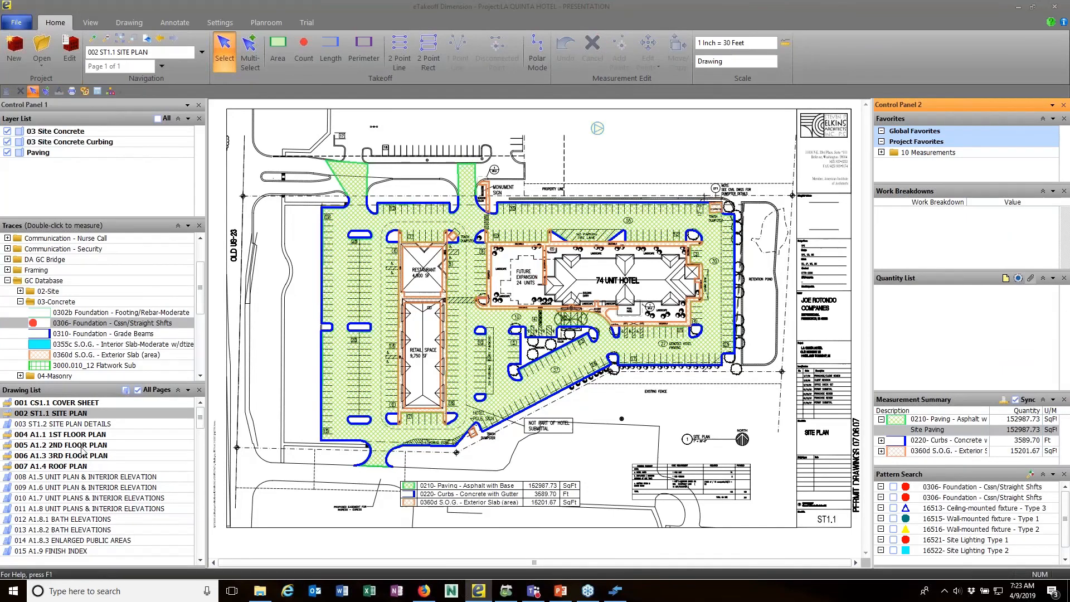
mouse_move(357, 195)
Step: Return to eTakeoff Bridge, refresh the assignments, filter them to the changed ones, and expand the Site Paving assignment
click(91, 23)
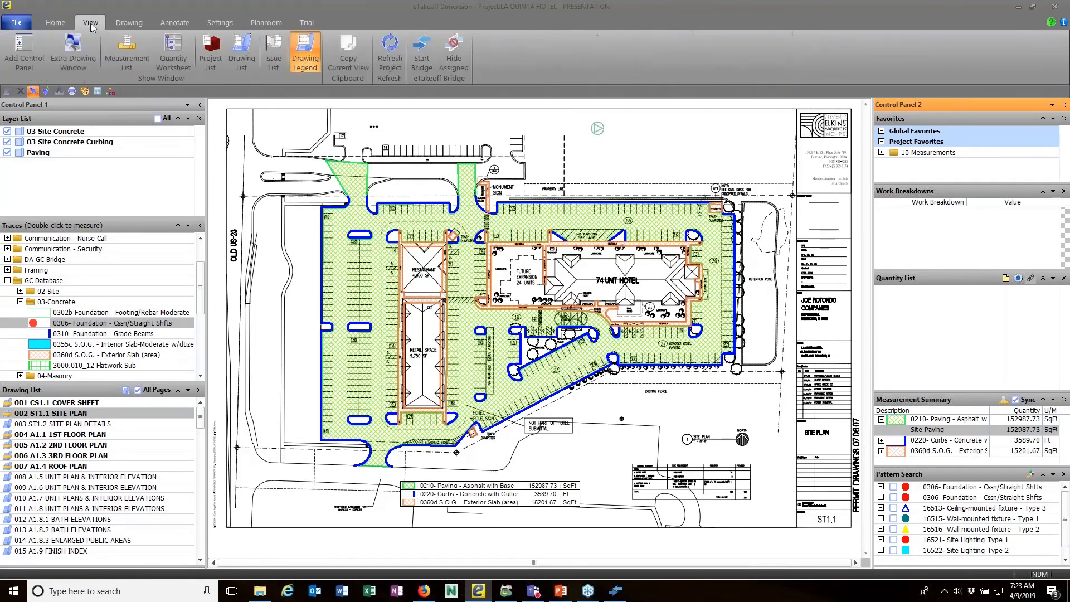
click(419, 55)
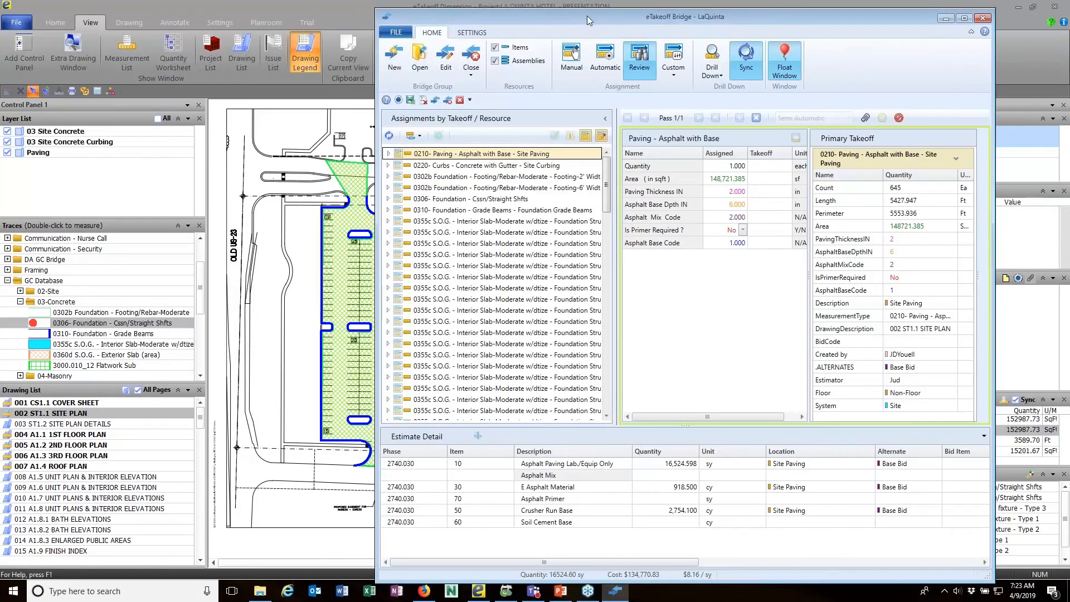
drag(587, 16, 602, 11)
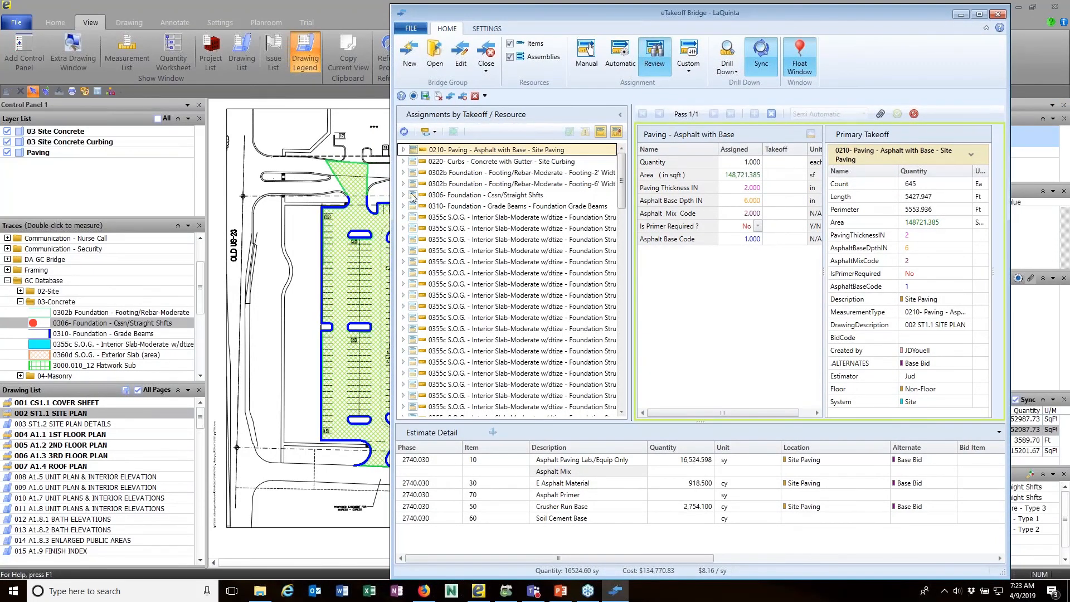
click(404, 132)
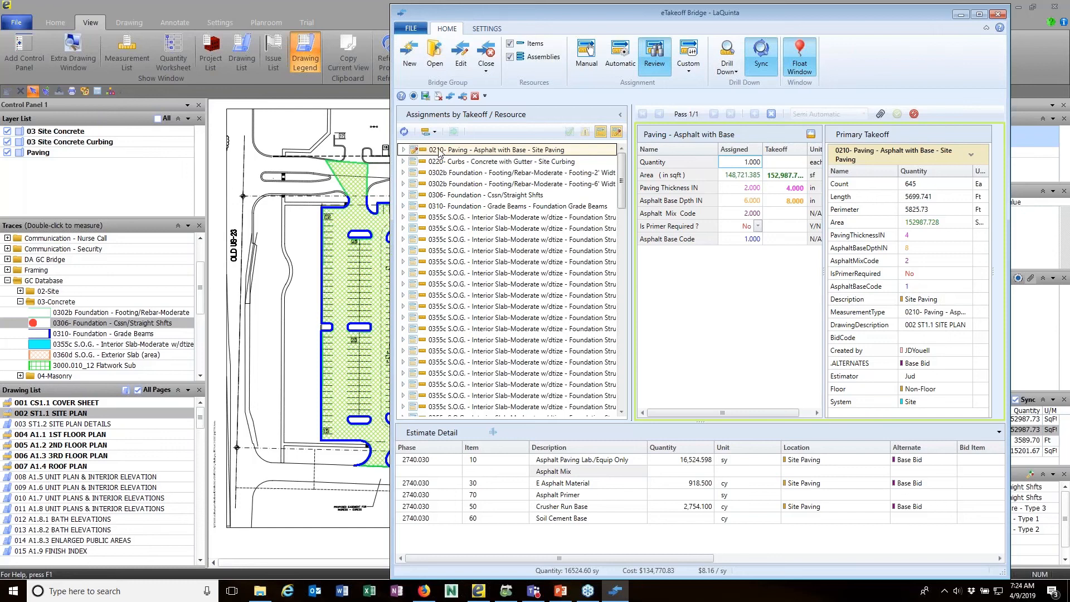
click(601, 133)
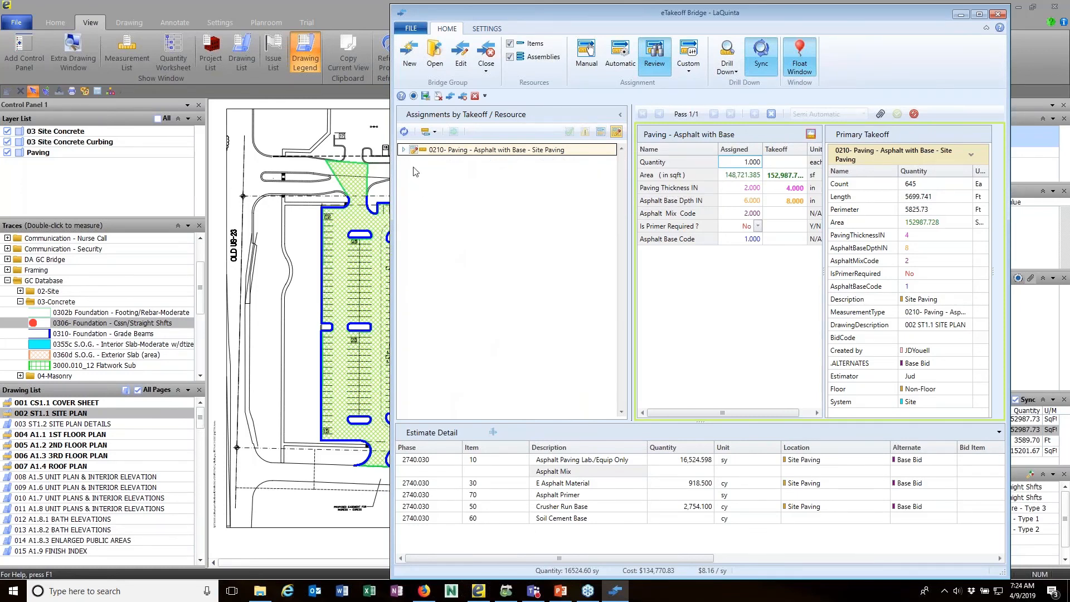
click(403, 150)
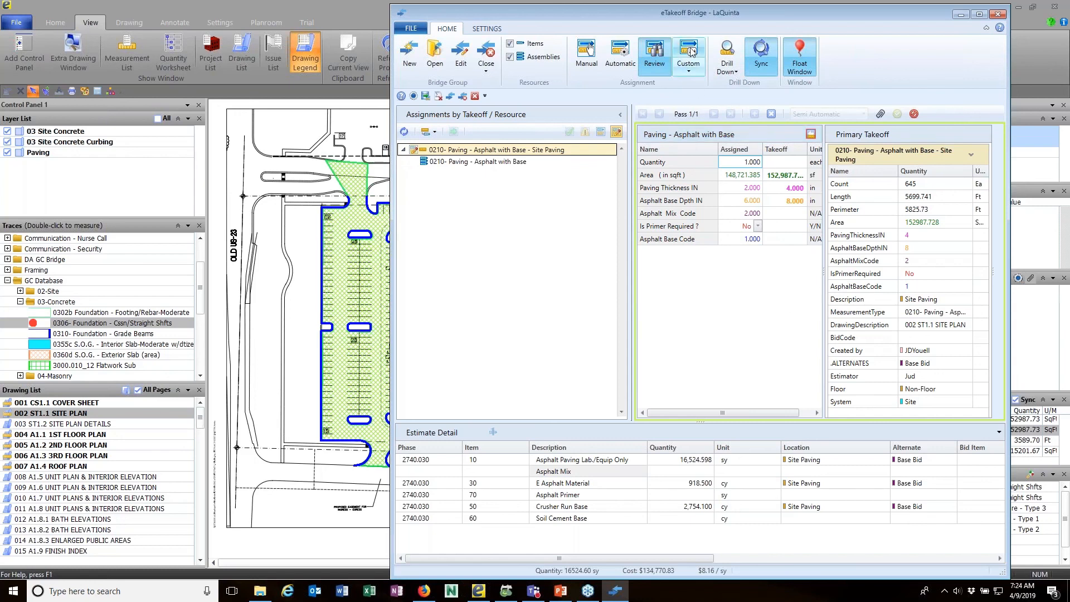
Step: Enter Paving - Asphalt with Base-Rev1 as the assembly name, and apply and accept all changed takeoff values for estimating
drag(690, 16, 577, 13)
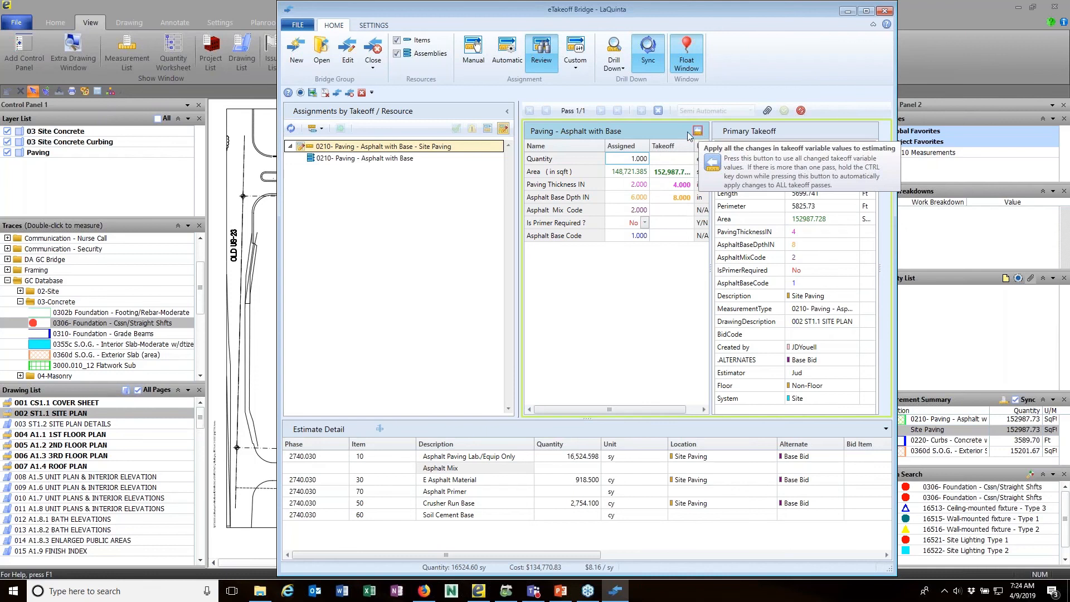
click(628, 131)
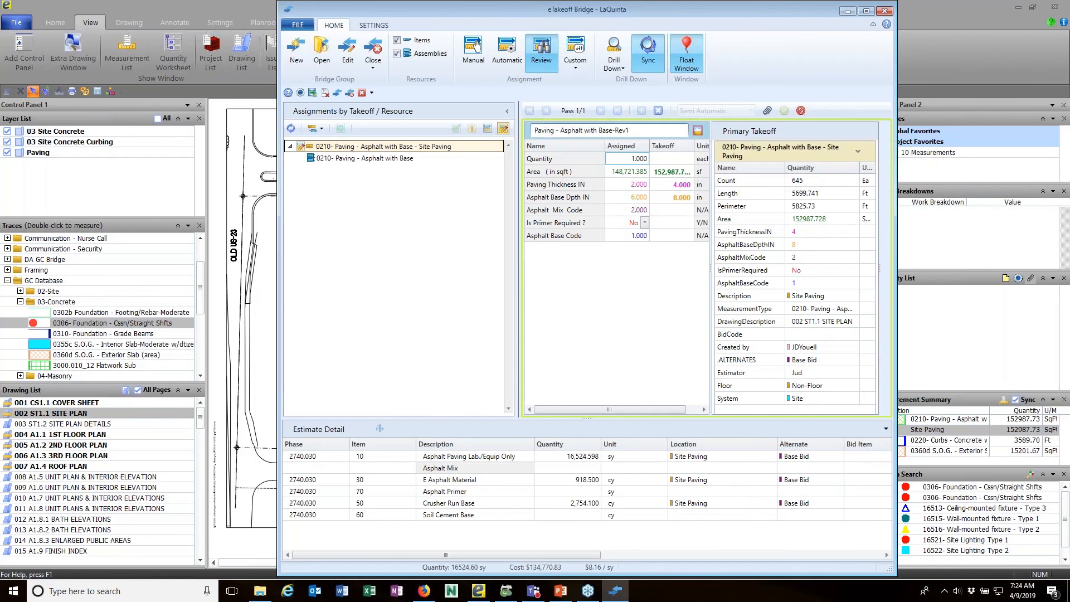
click(672, 239)
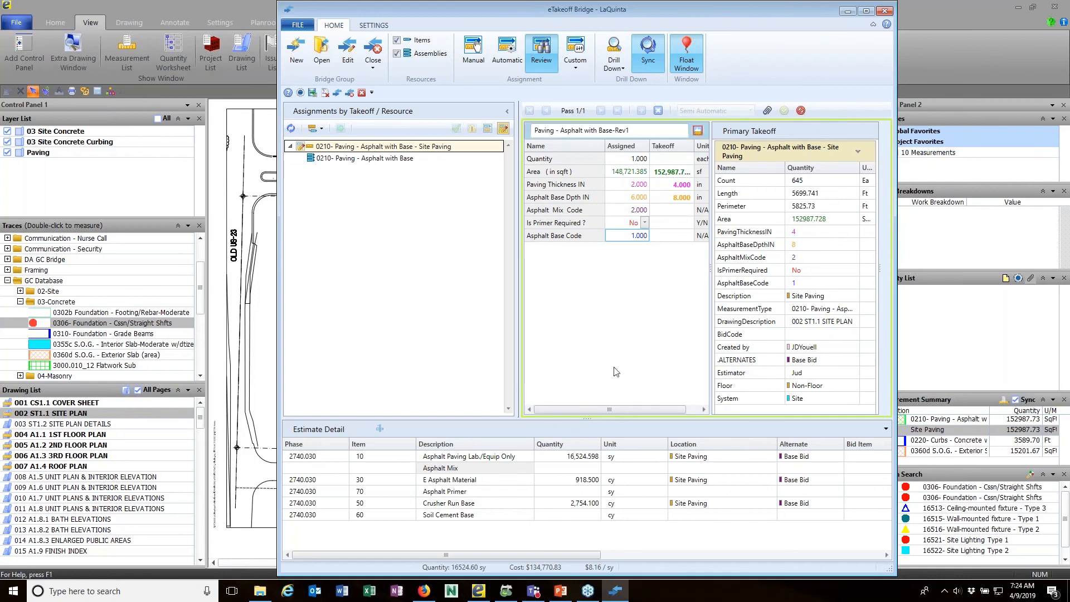
click(697, 134)
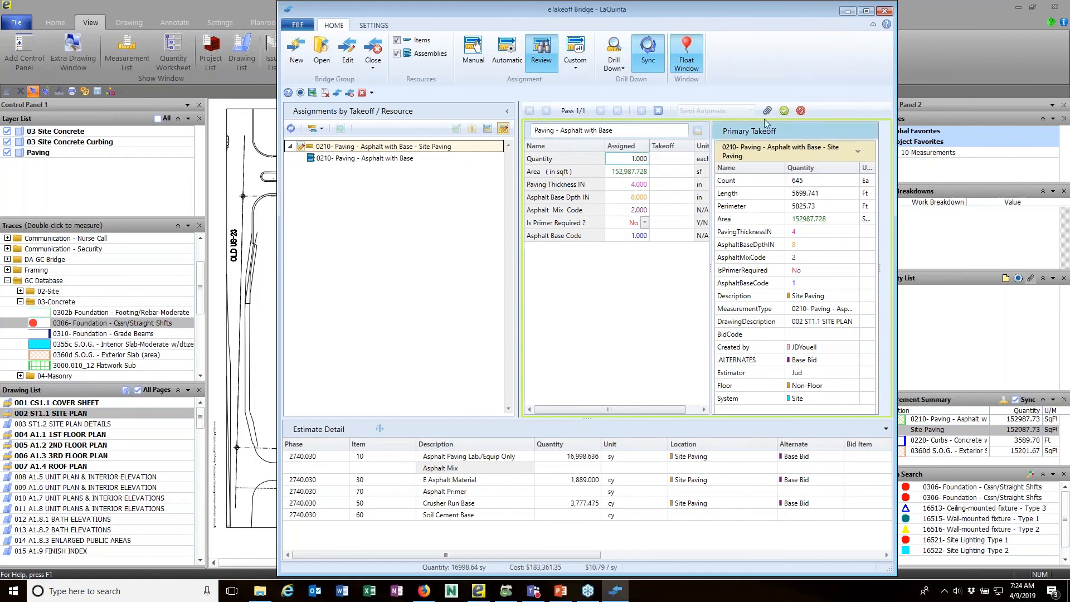
click(784, 111)
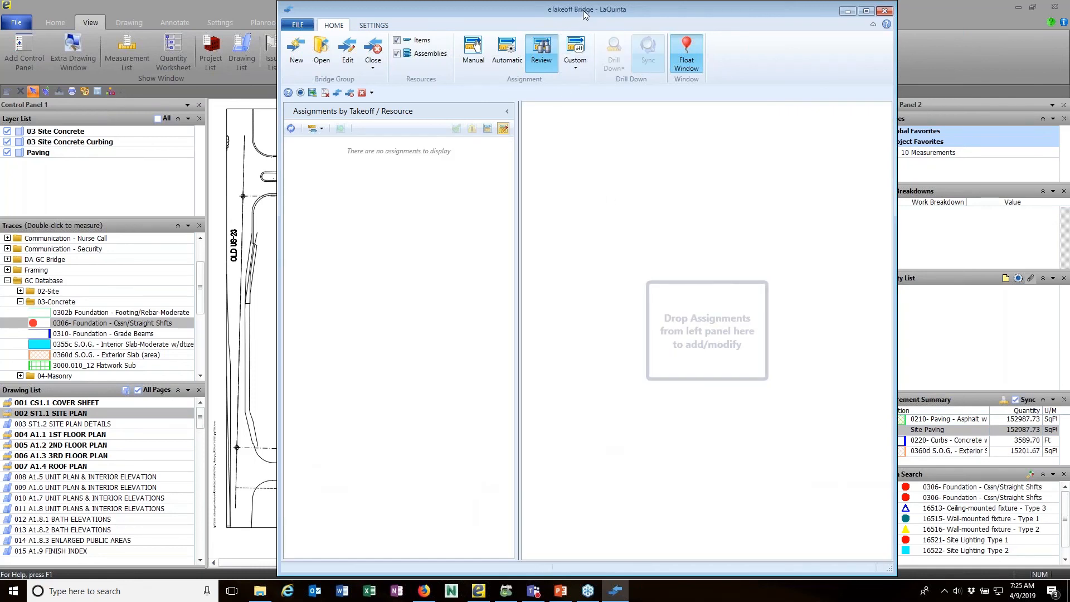
Step: Close the LaQuinta bridge and go to its estimate in Sage Estimating
drag(584, 13, 649, 14)
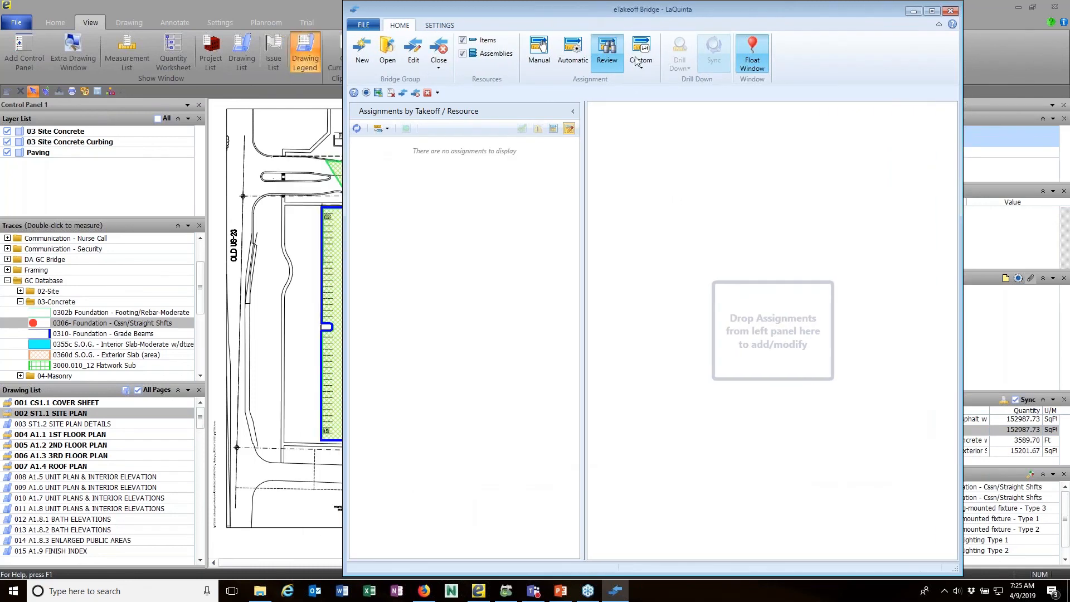
click(439, 68)
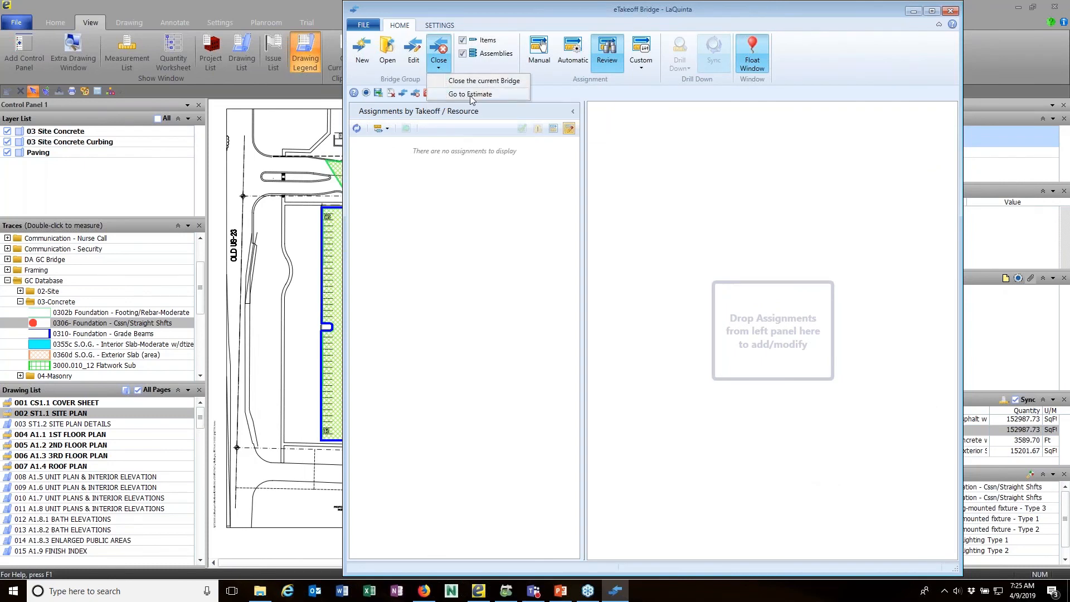
click(471, 94)
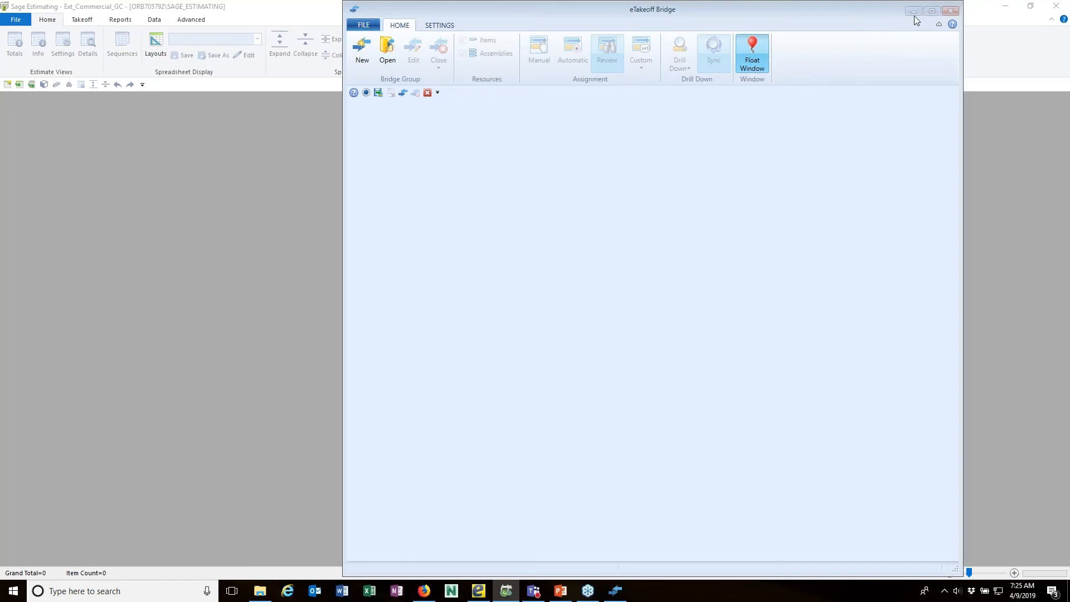
Step: Minimize eTakeoff Bridge and reopen the LaQuinta estimate in Sage Estimating
click(911, 11)
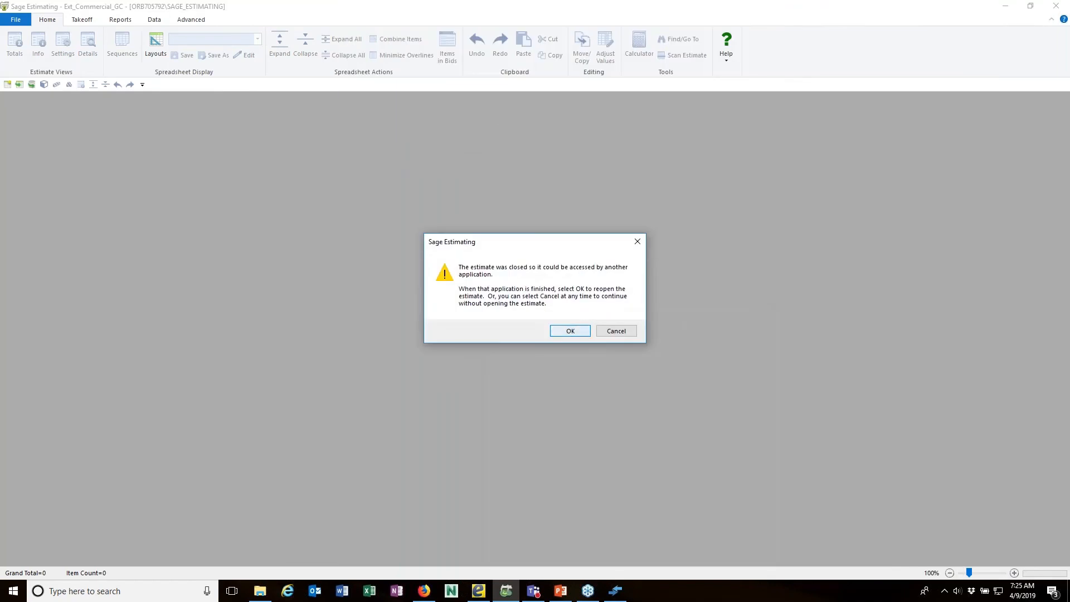
click(570, 330)
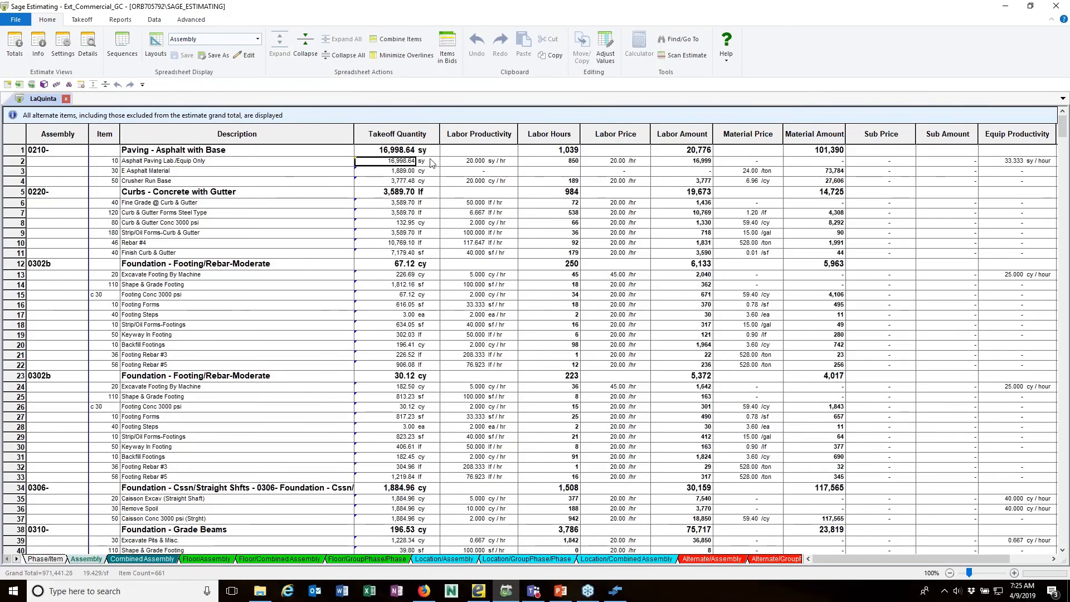
Step: Review the pass audit of the Paving - Asphalt with Base assembly, and close its assembly takeoff without generating items to the estimate
right_click(378, 163)
right_click(212, 150)
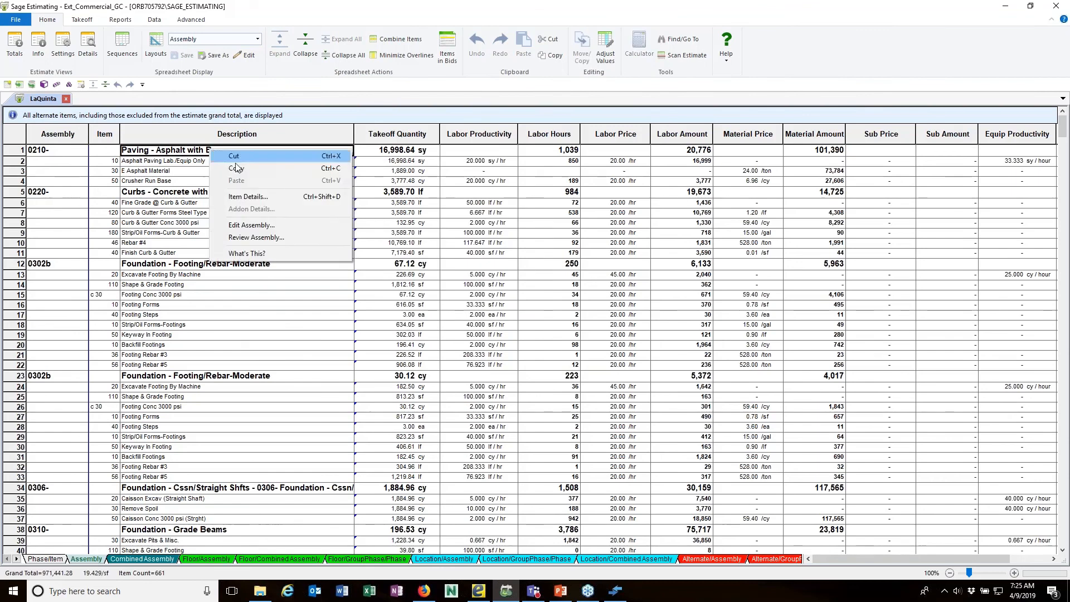
click(245, 238)
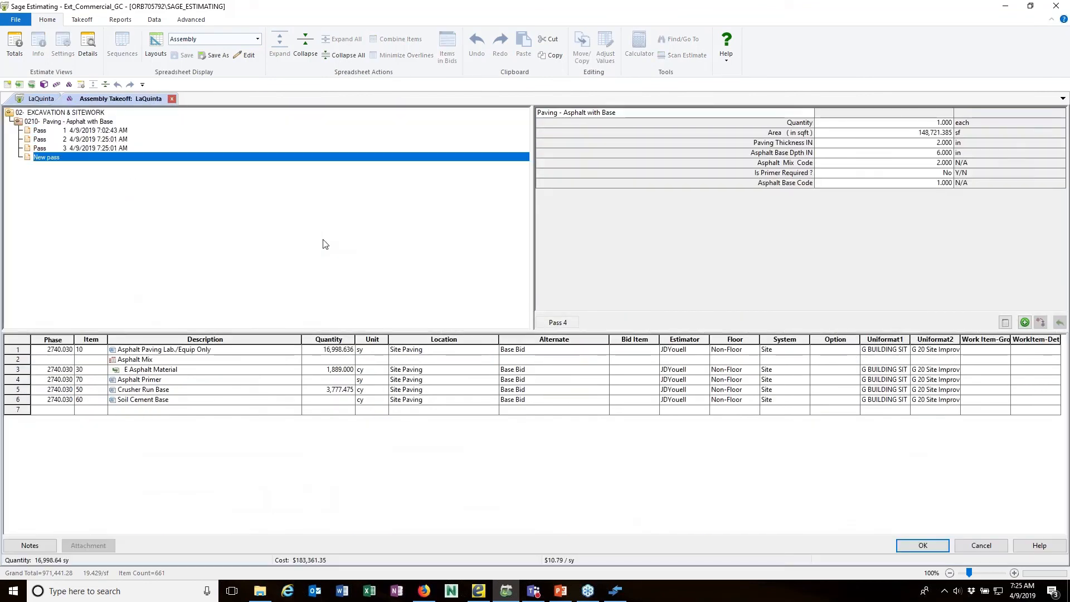
right_click(92, 123)
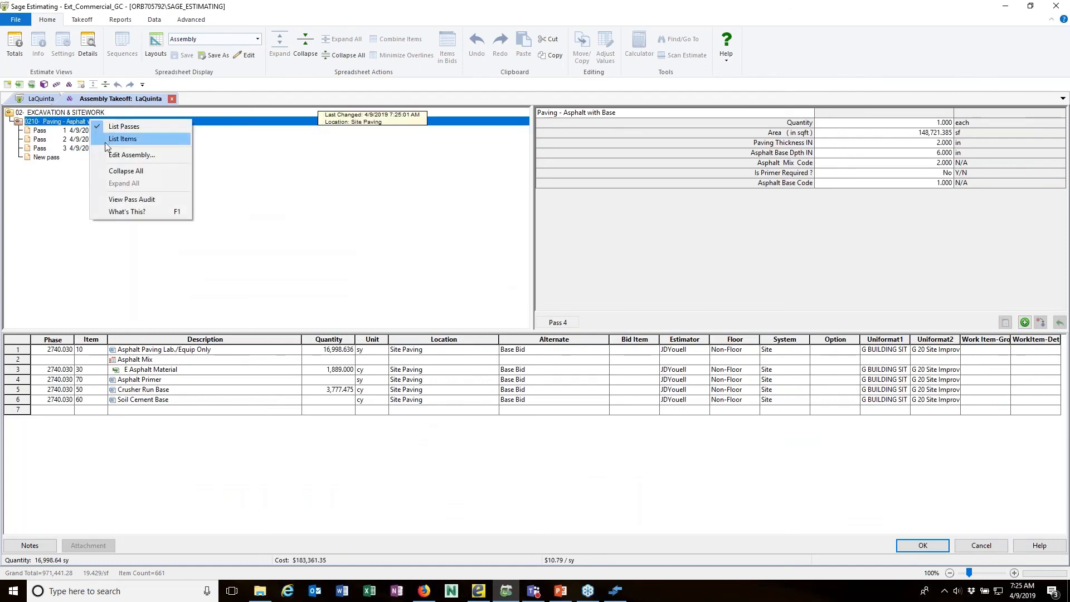
click(132, 198)
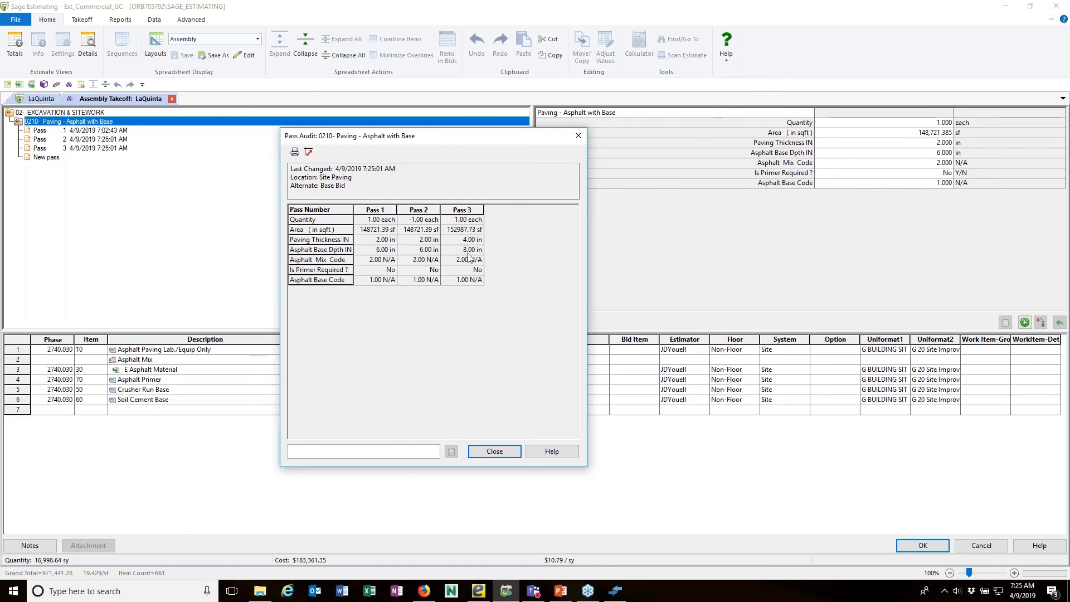
click(497, 454)
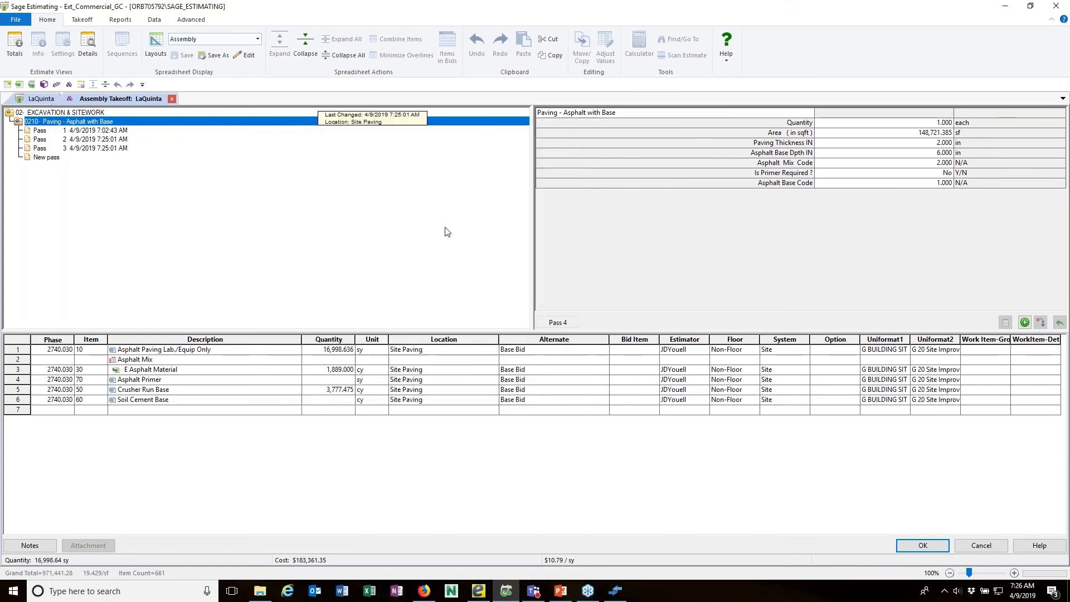
click(171, 99)
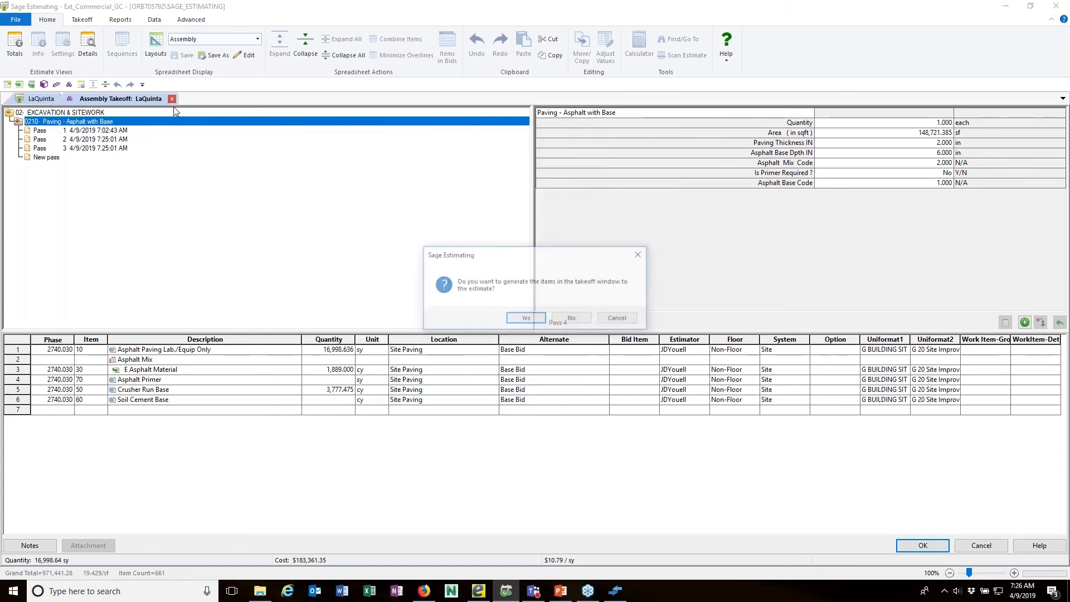
click(560, 320)
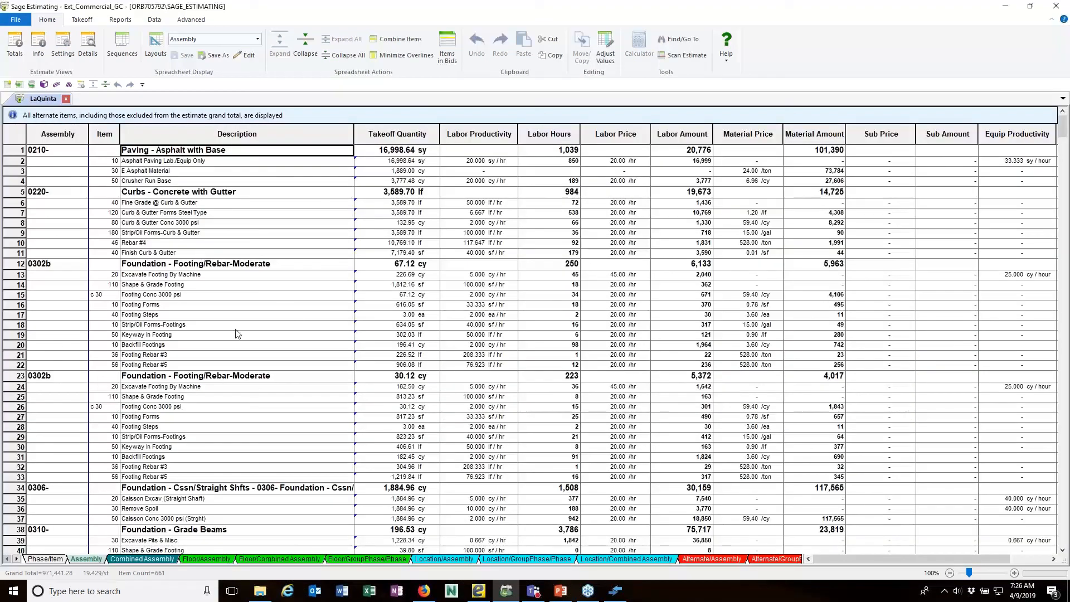